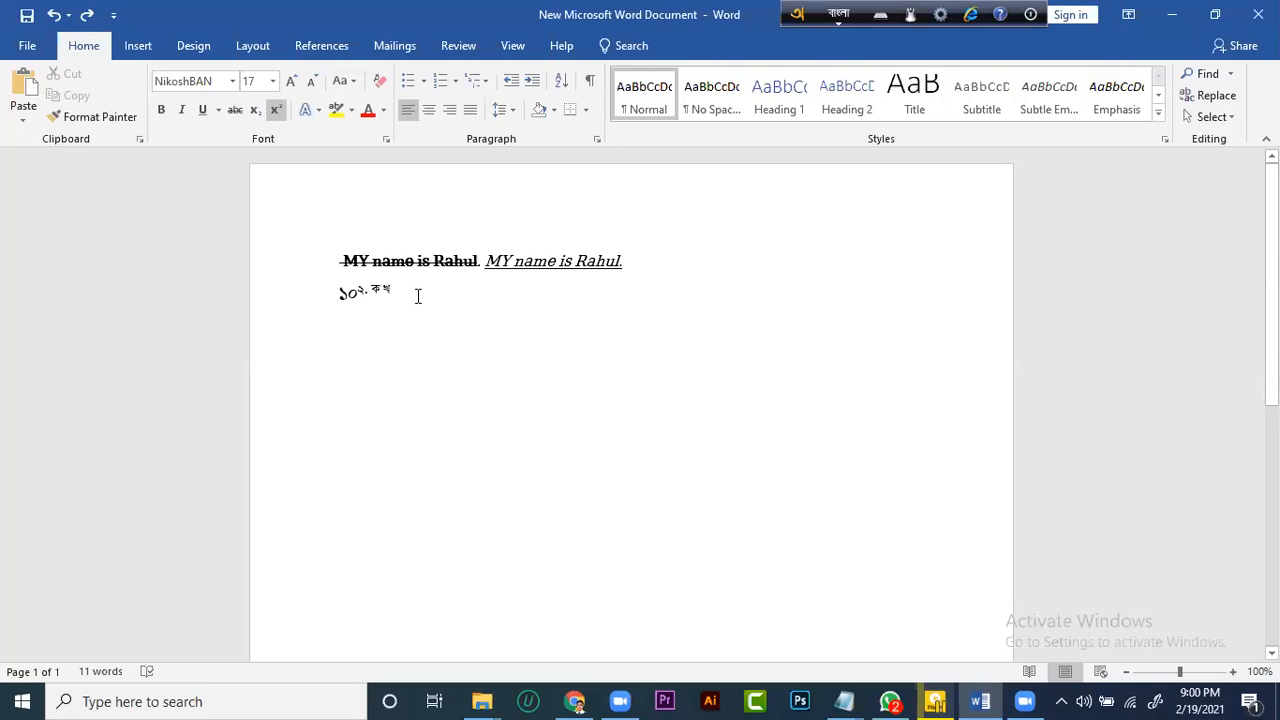
End the Bengali line with the full stop mark "।" and switch the Avro keyboard language to English
click(27, 46)
key(Escape)
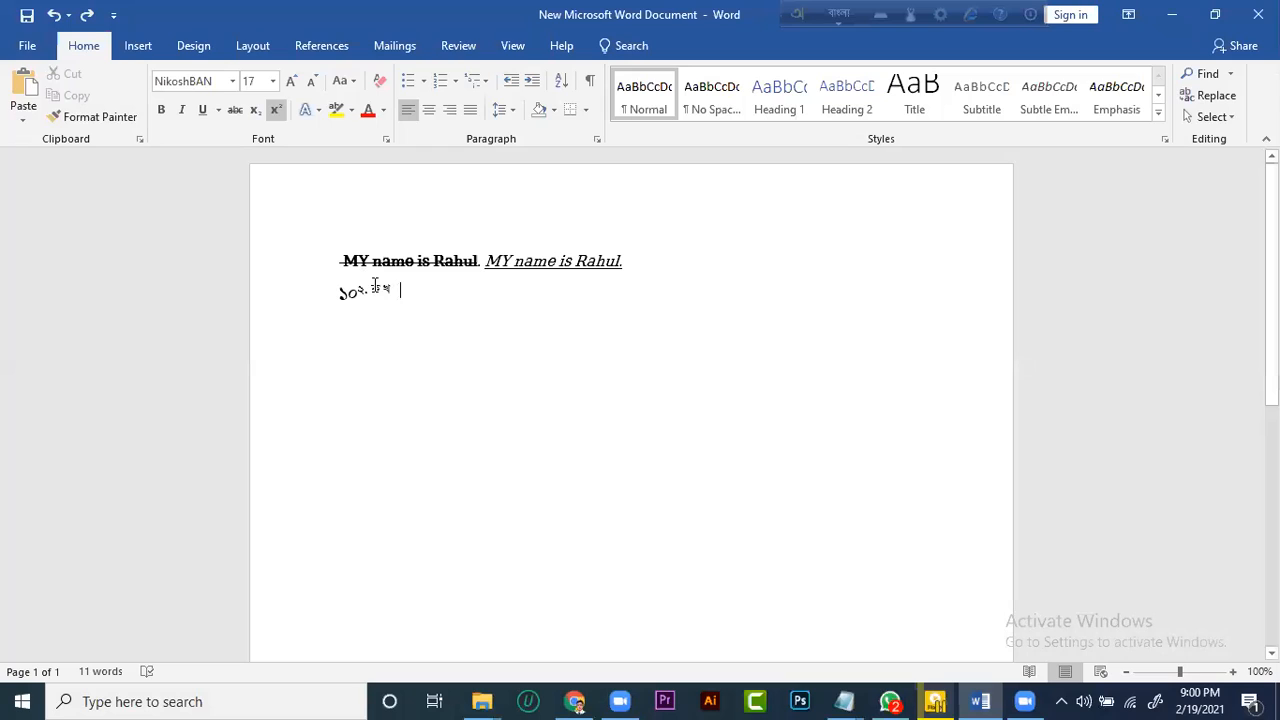
text(.)
click(838, 14)
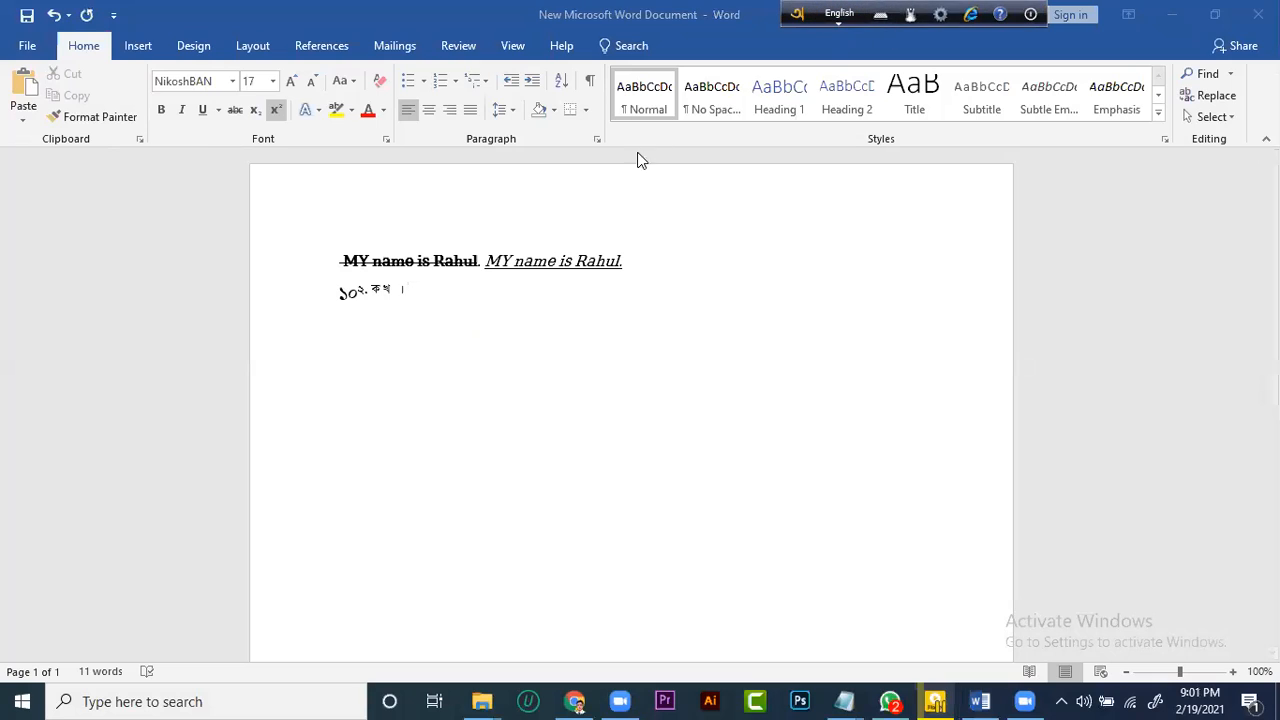
Set the font for new text at the end of the Bengali line to Times New Roman
click(271, 260)
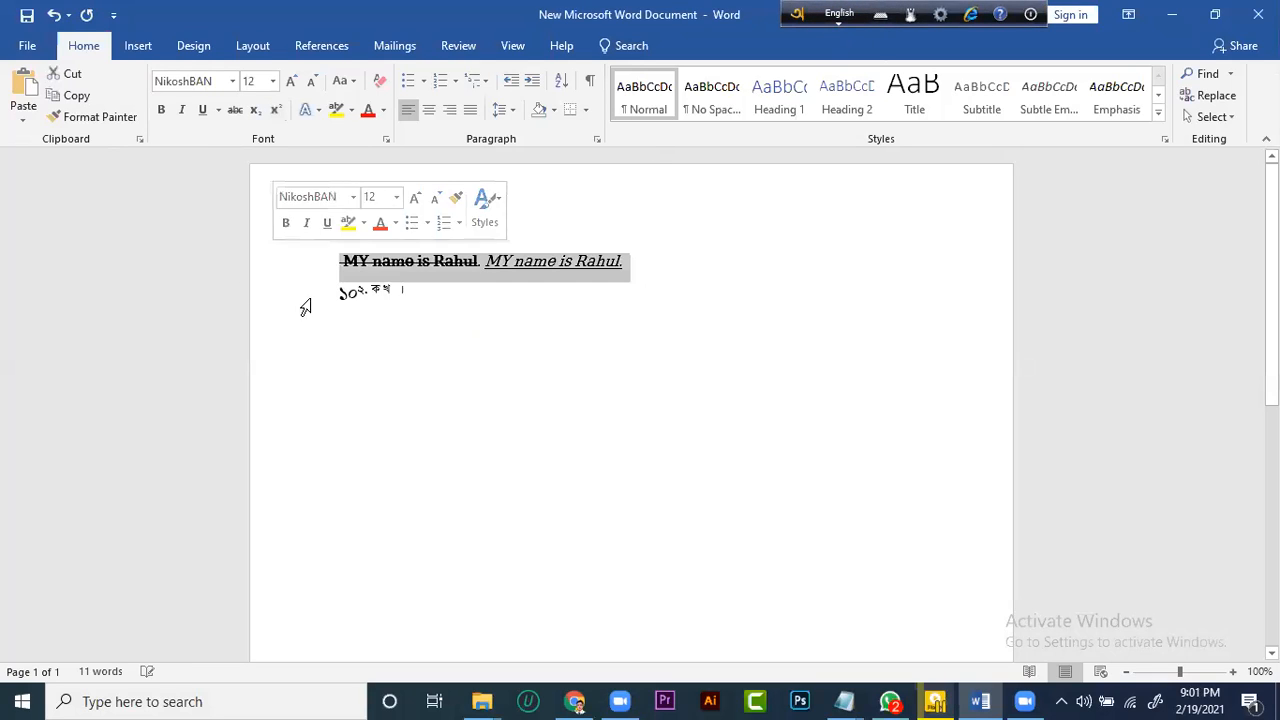
click(416, 294)
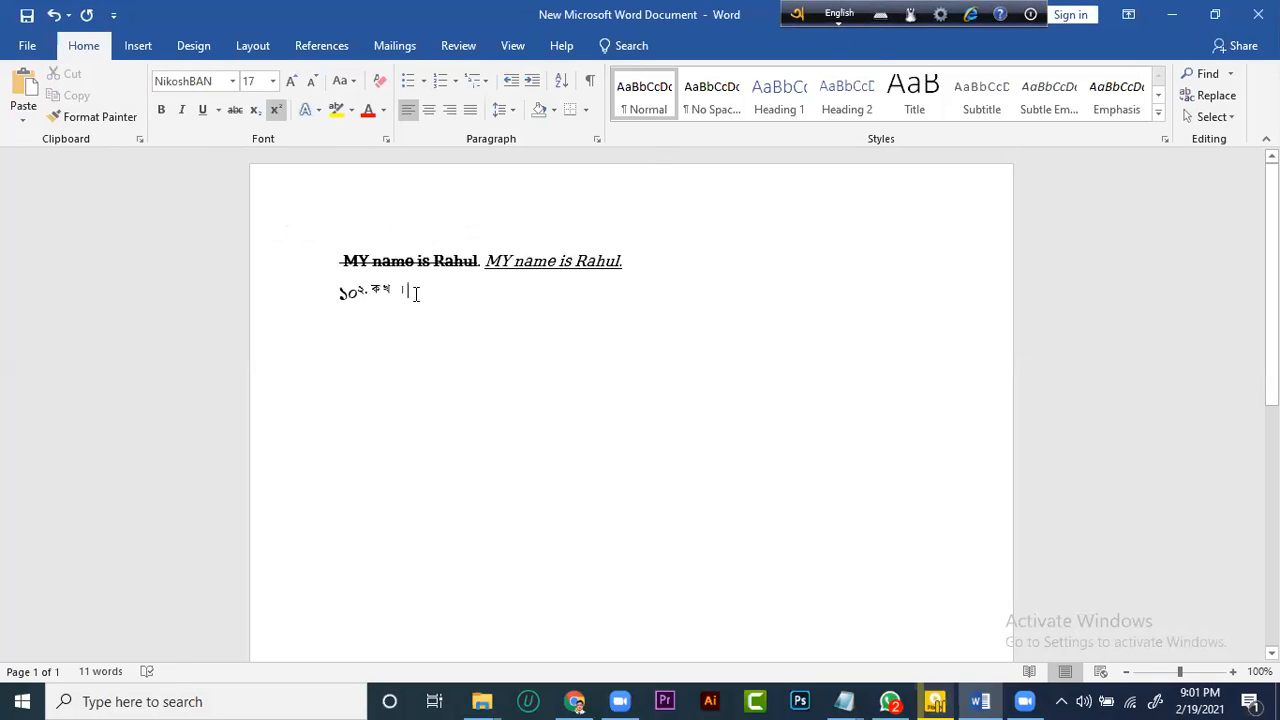
click(233, 81)
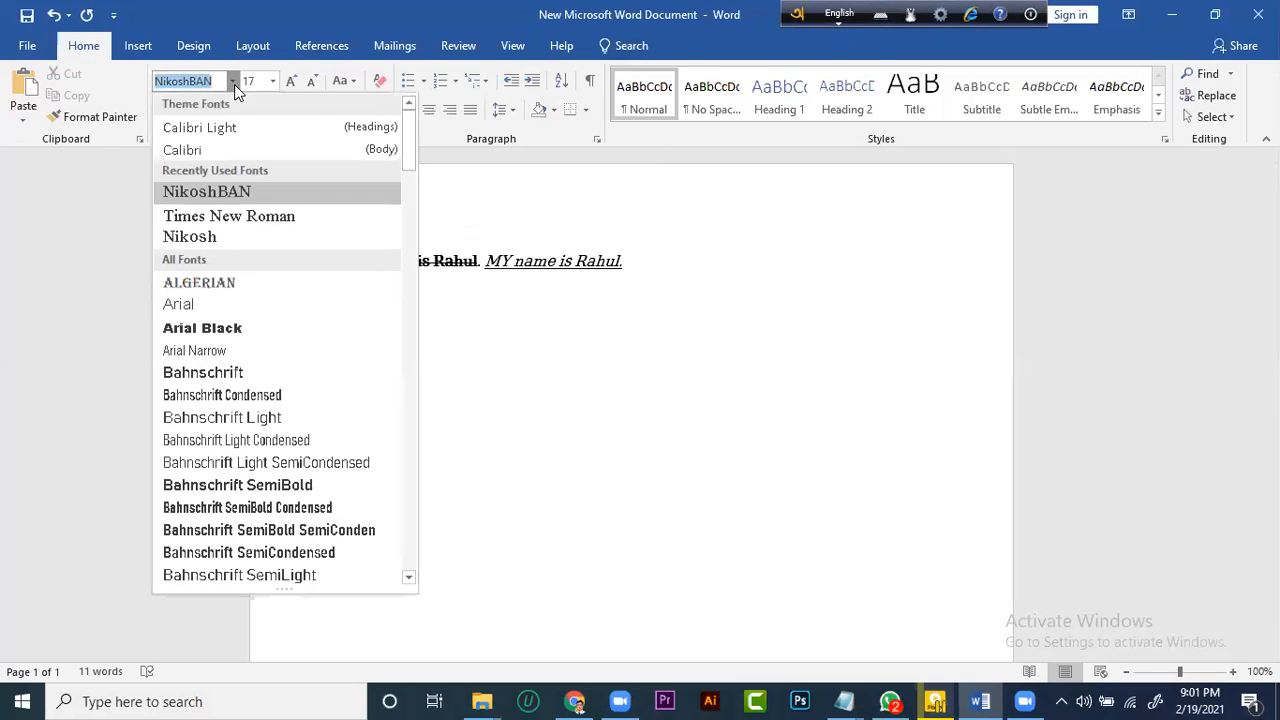
click(240, 218)
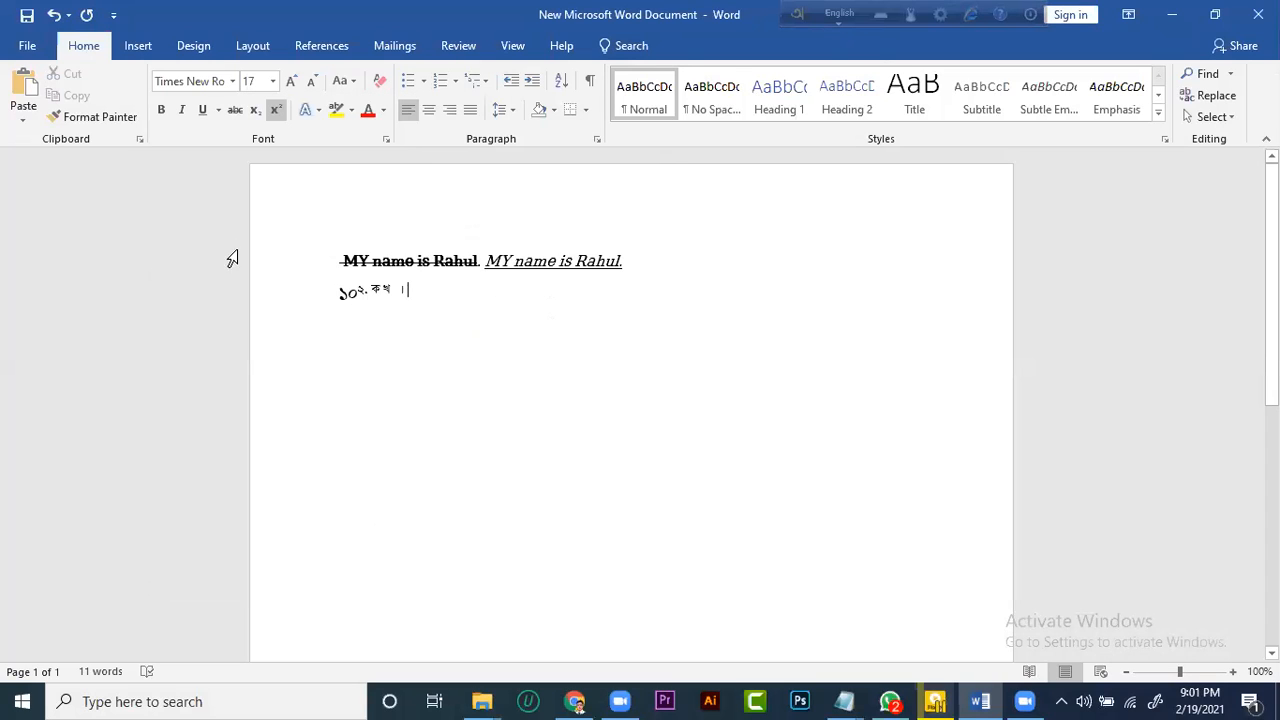
Minimize the current document and open the Microsoft Word Course document from the desktop
click(1172, 14)
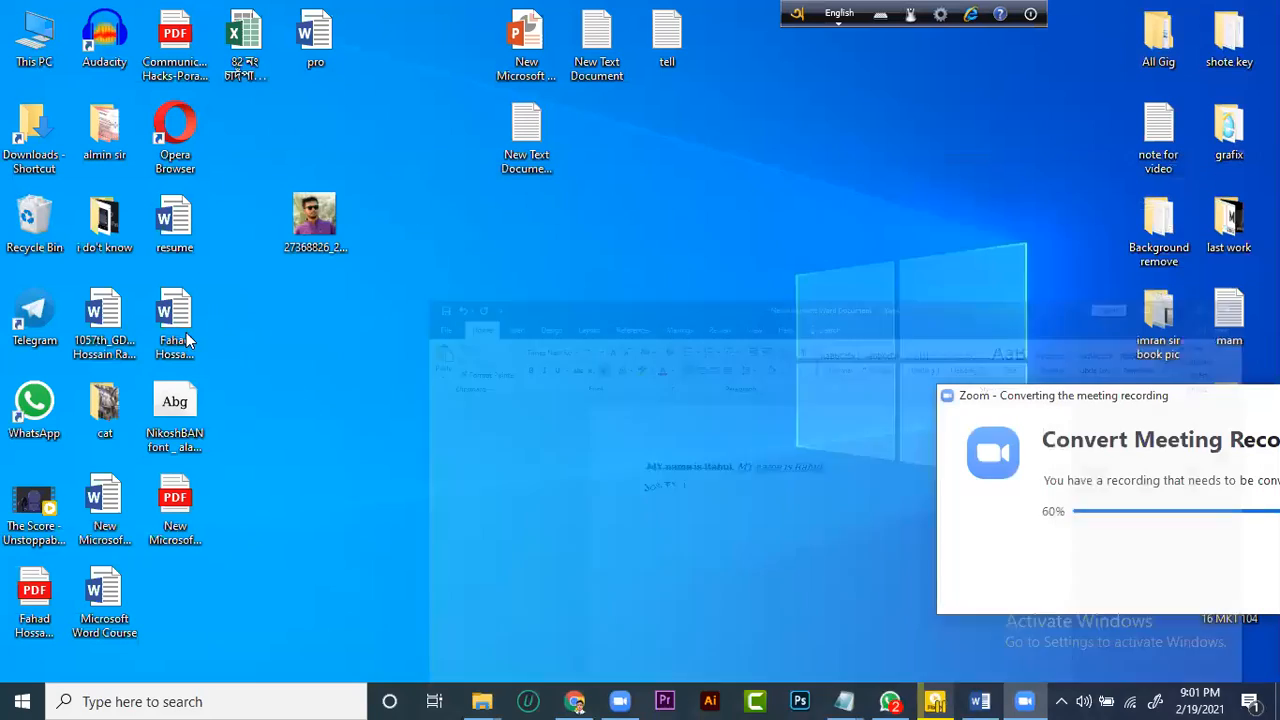
double_click(115, 595)
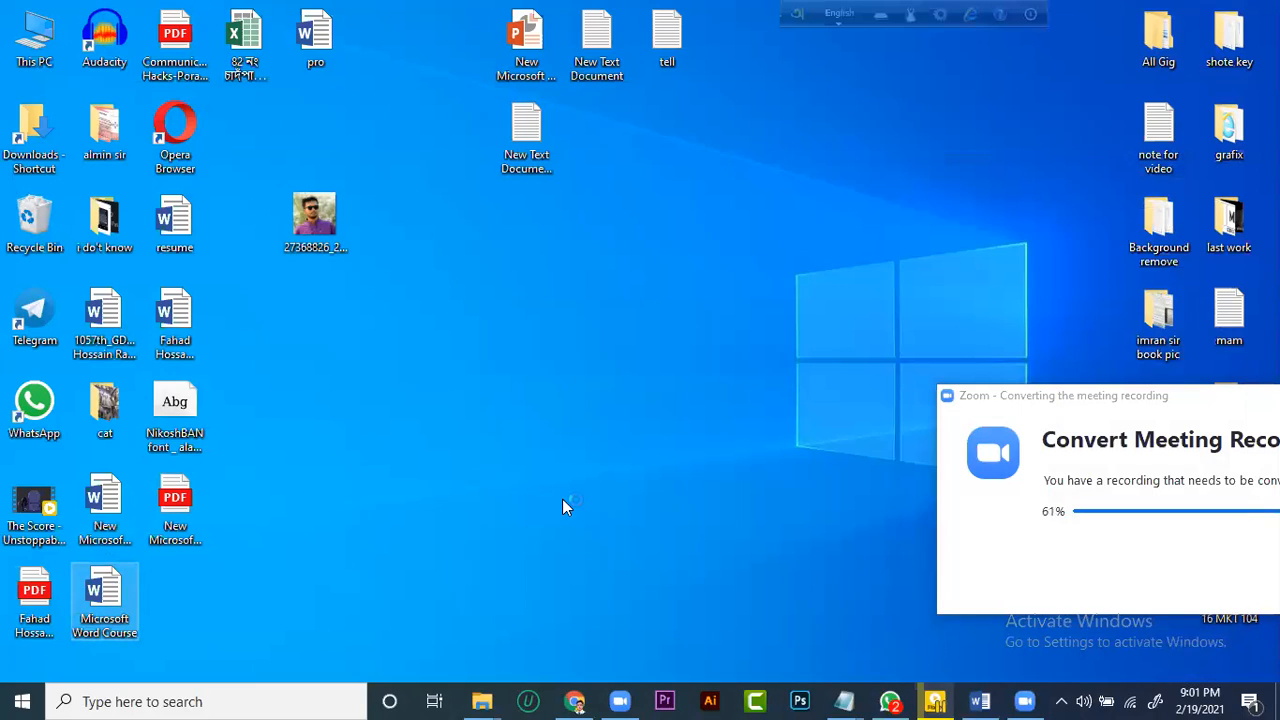
scroll(423, 438, down, 3)
scroll(423, 438, up, 2)
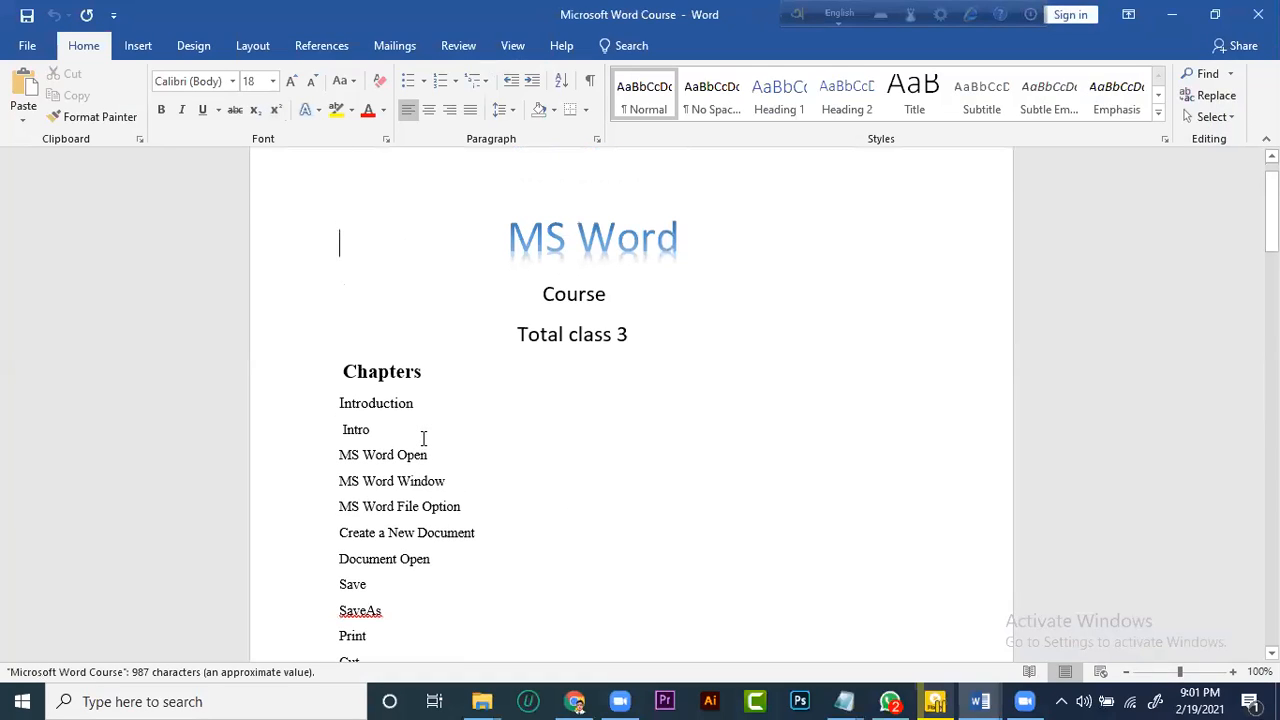
scroll(423, 438, down, 1)
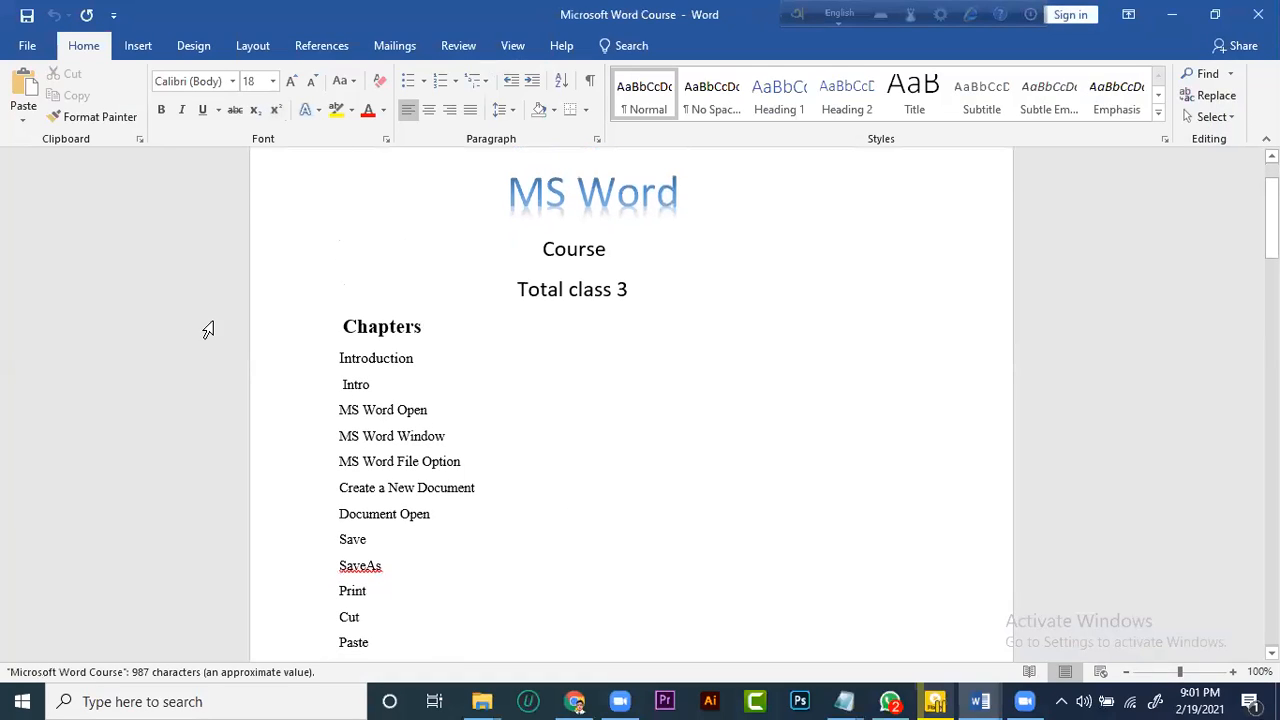
Check the progress of the Zoom meeting recording conversion and return to the course document
click(620, 699)
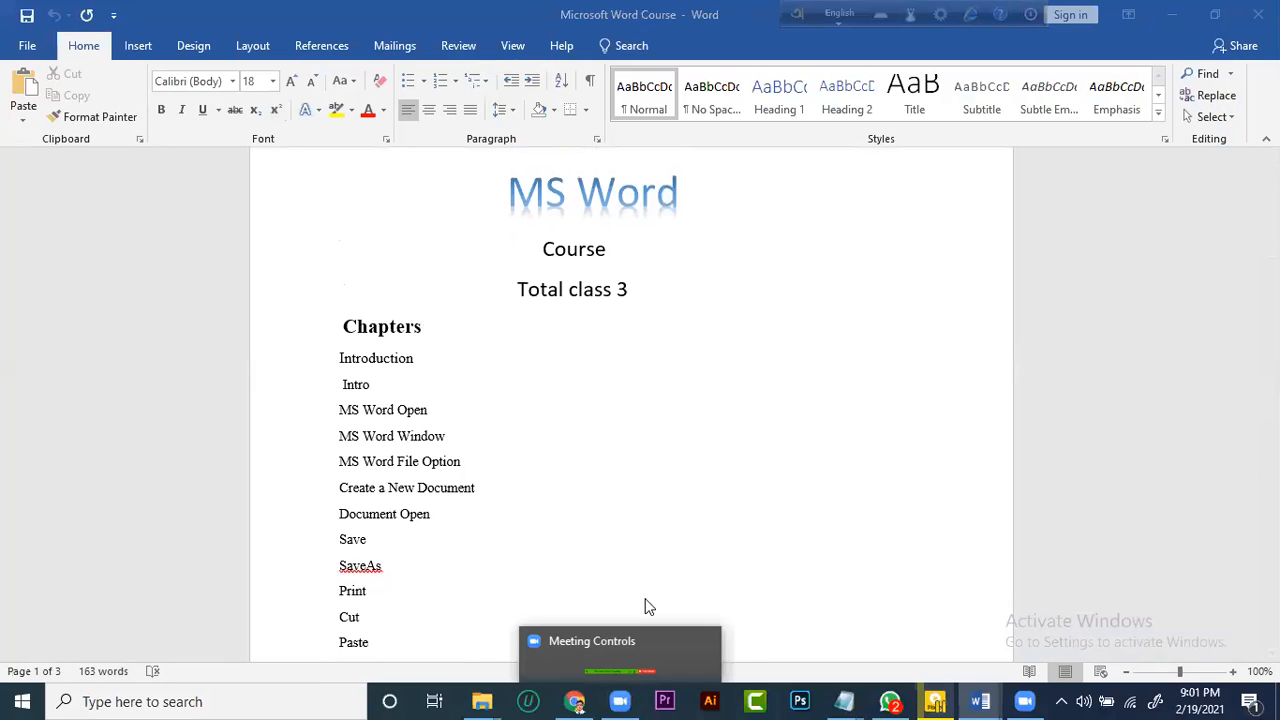
click(663, 454)
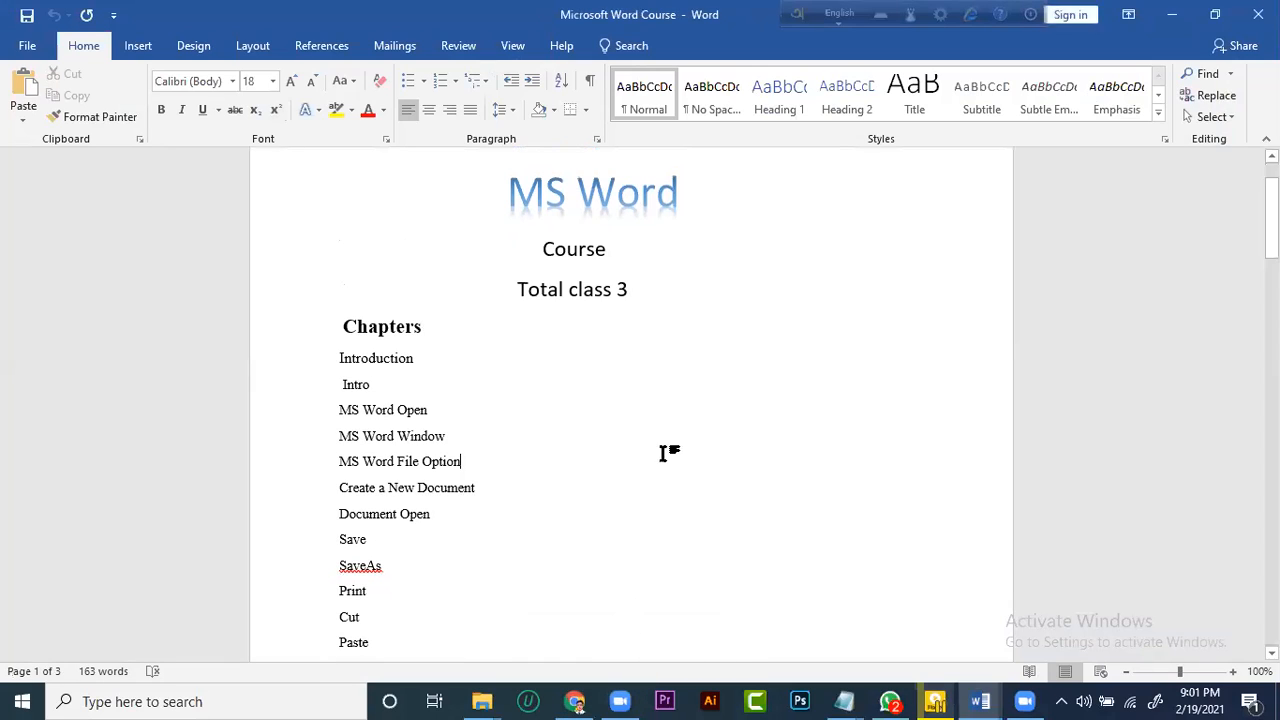
click(96, 341)
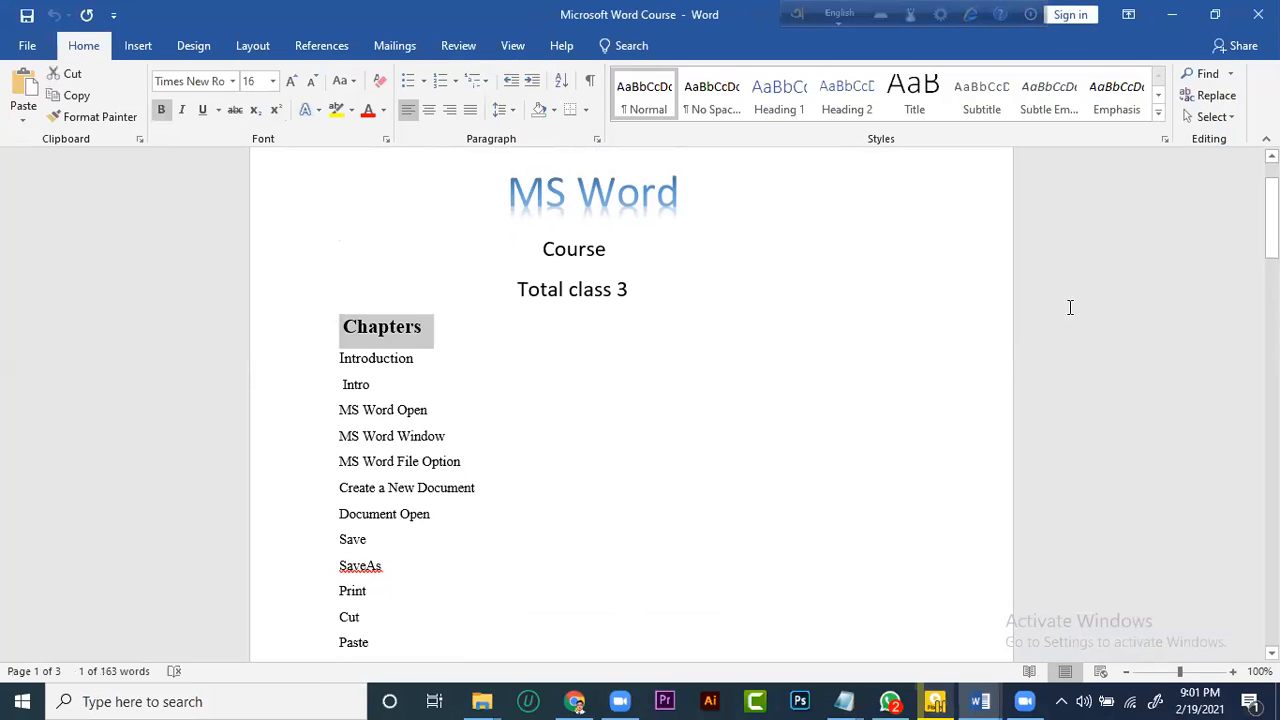
click(1123, 339)
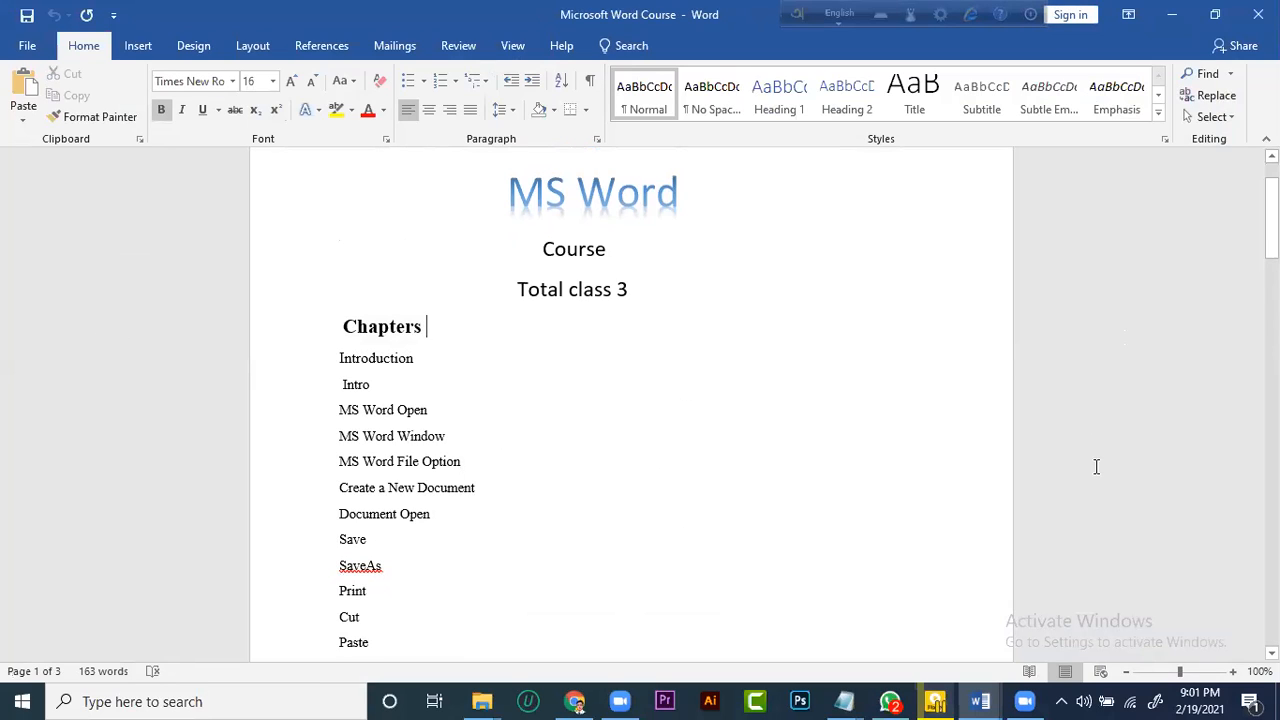
click(1030, 605)
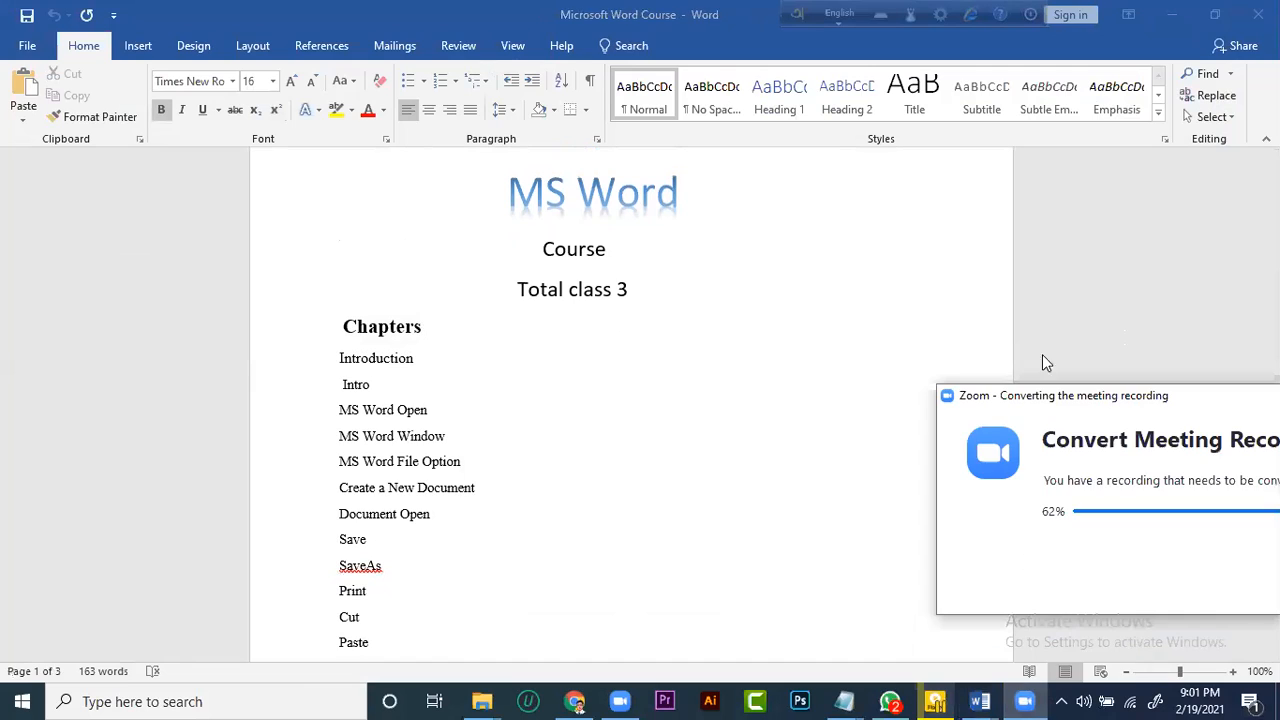
drag(1104, 400, 823, 304)
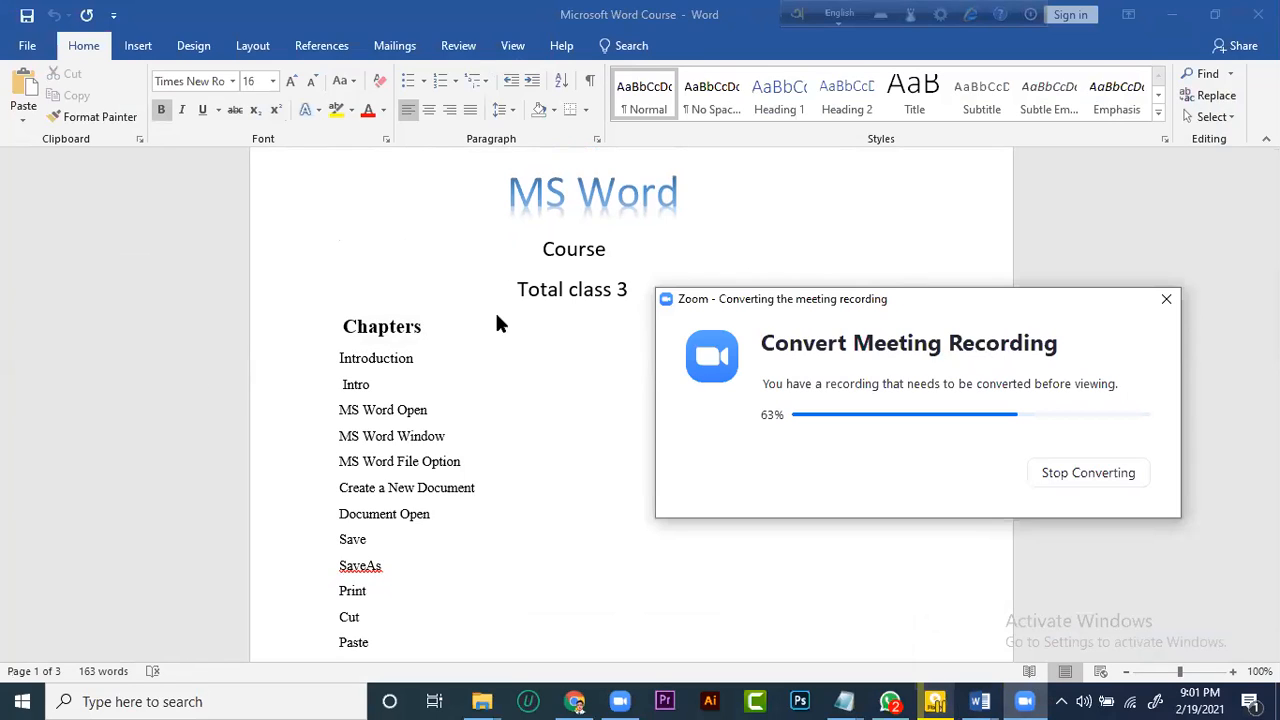
click(348, 262)
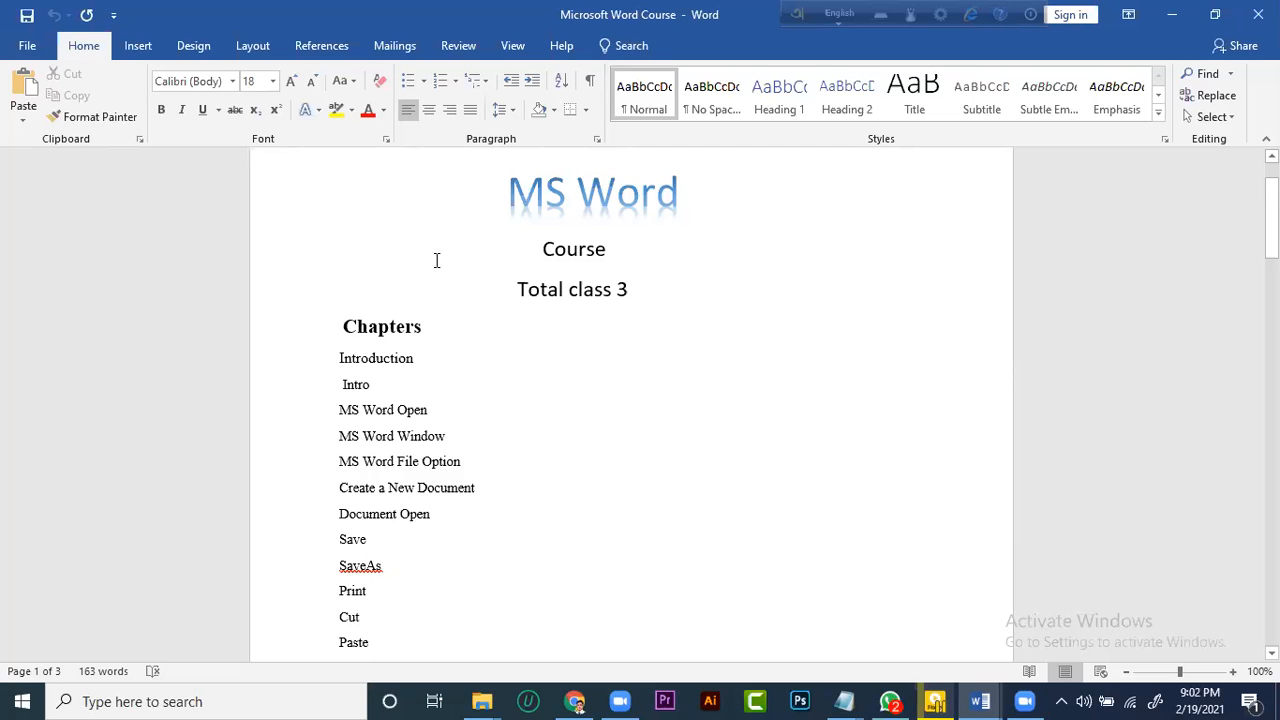
Review the course outline's title and its chapter list on the first page, down to UPPERCASE
scroll(534, 403, down, 1)
scroll(550, 423, up, 1)
scroll(550, 423, down, 10)
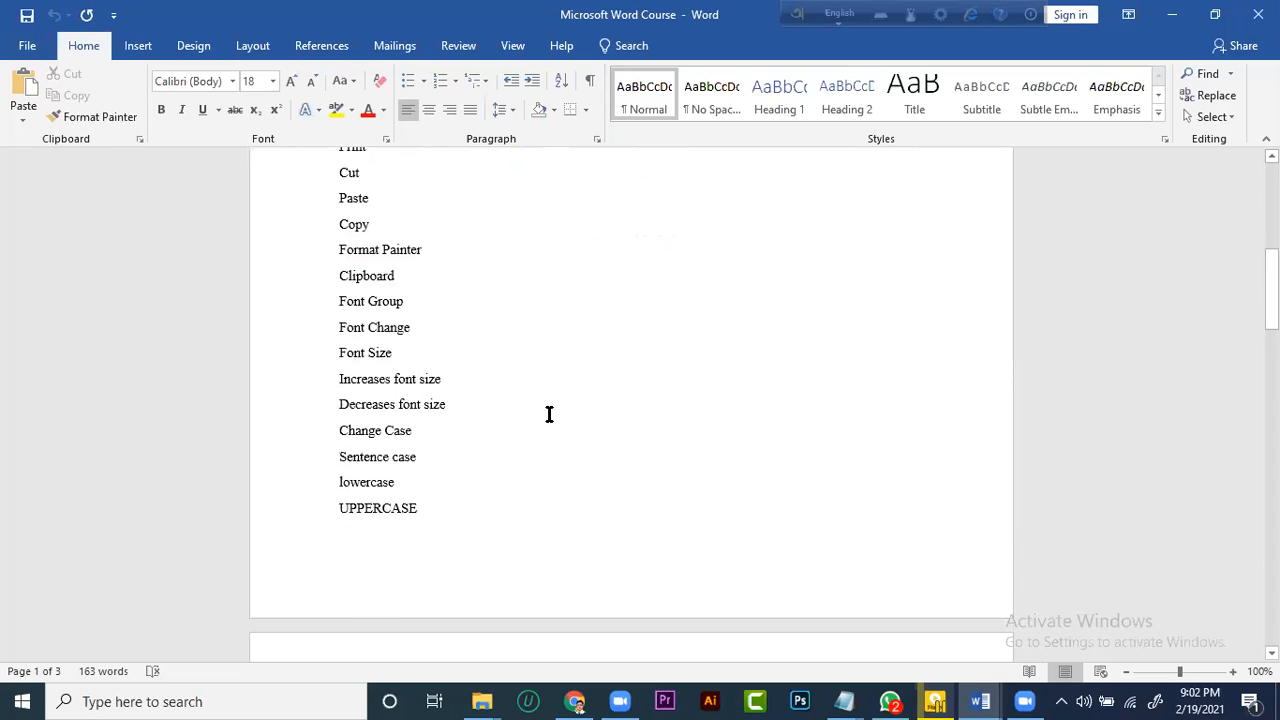
scroll(552, 418, up, 10)
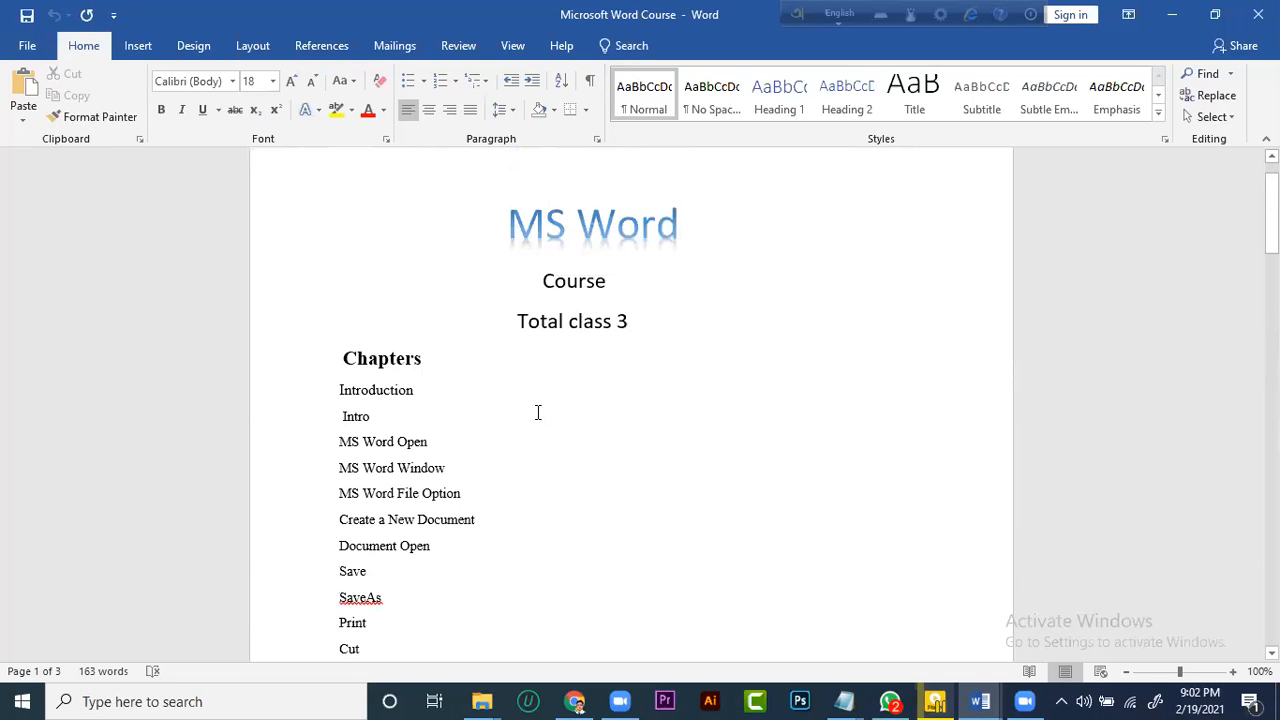
scroll(525, 450, down, 3)
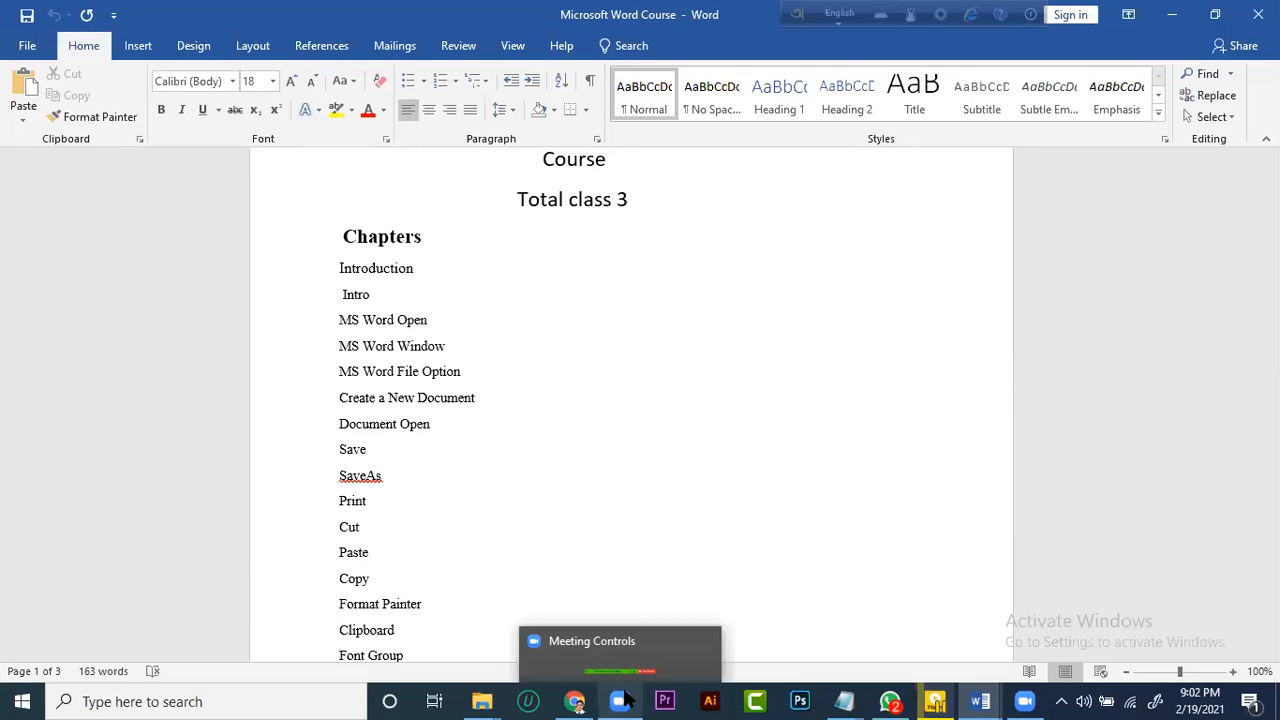
scroll(546, 560, up, 3)
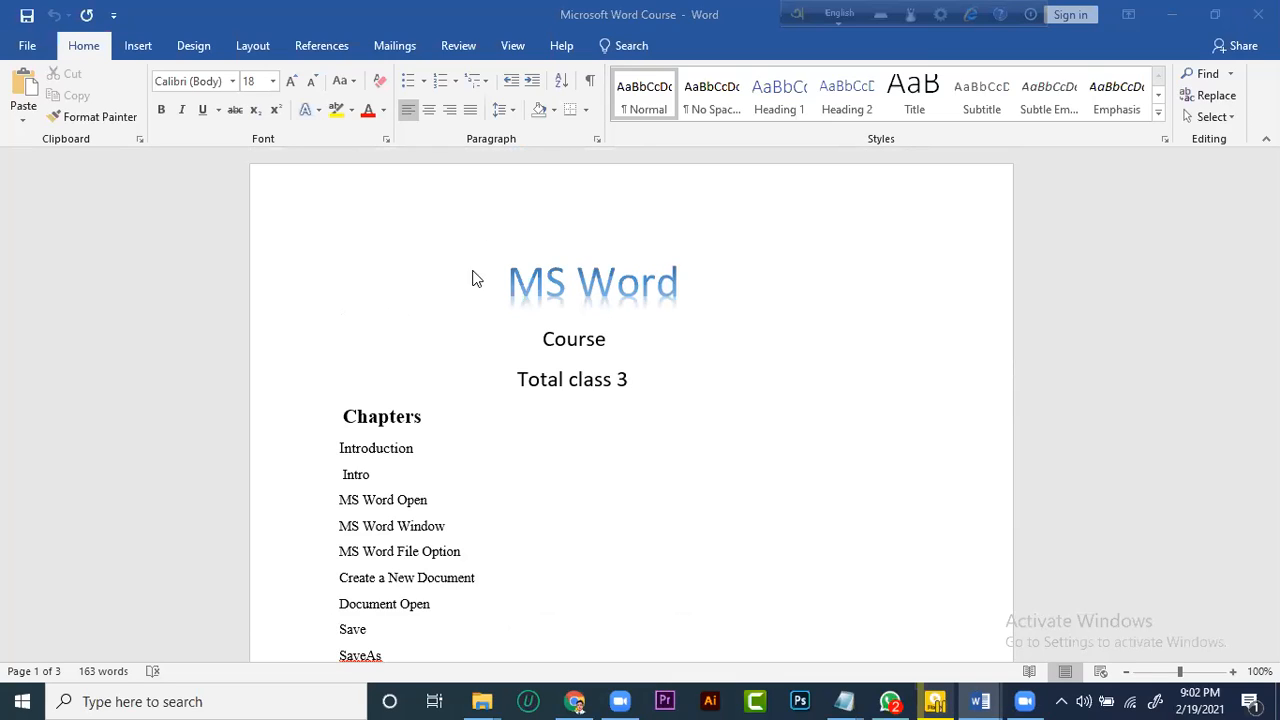
click(433, 245)
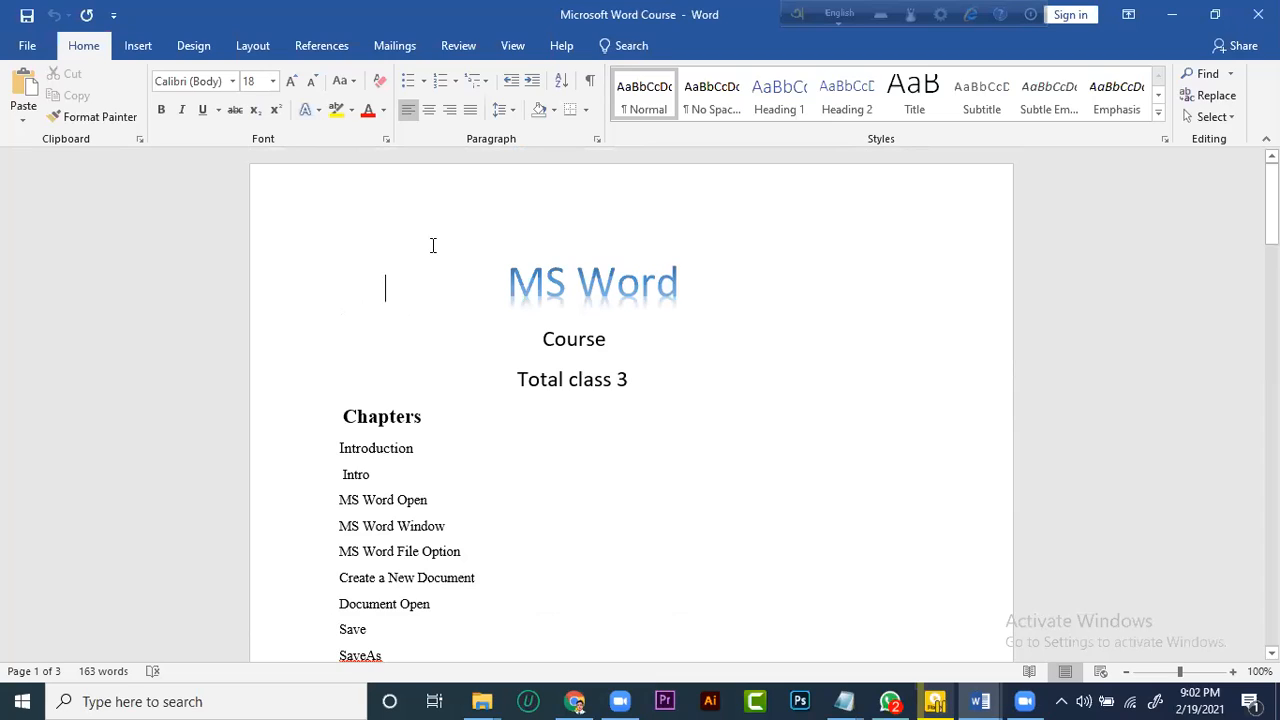
click(572, 309)
click(494, 390)
click(910, 16)
drag(853, 141, 472, 118)
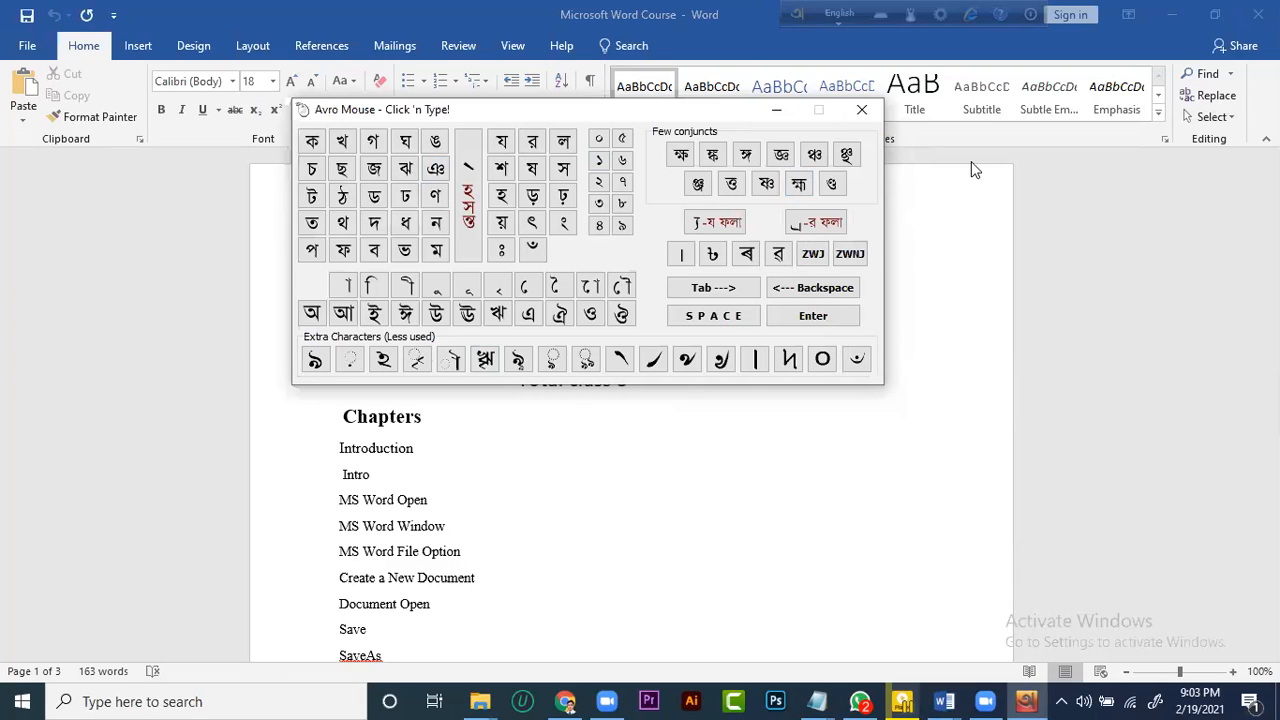
click(866, 111)
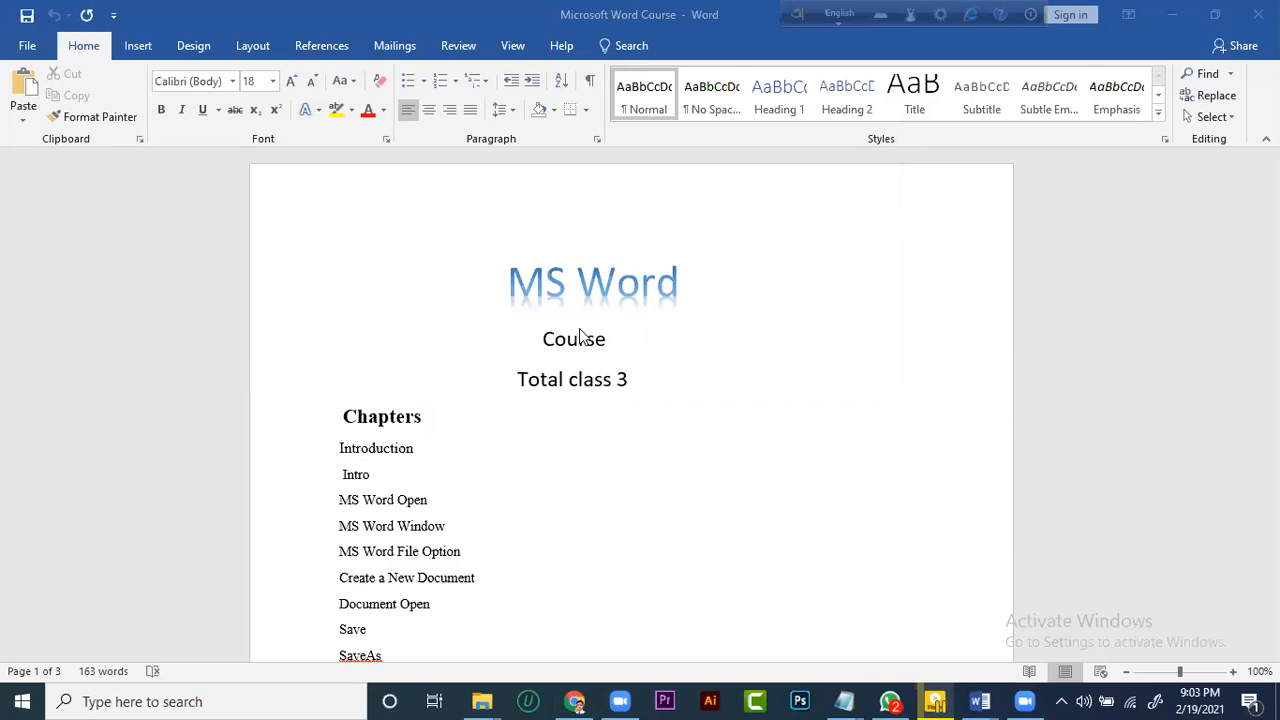
Read through the opening chapters of the outline, from Introduction to Font Group
scroll(500, 325, down, 1)
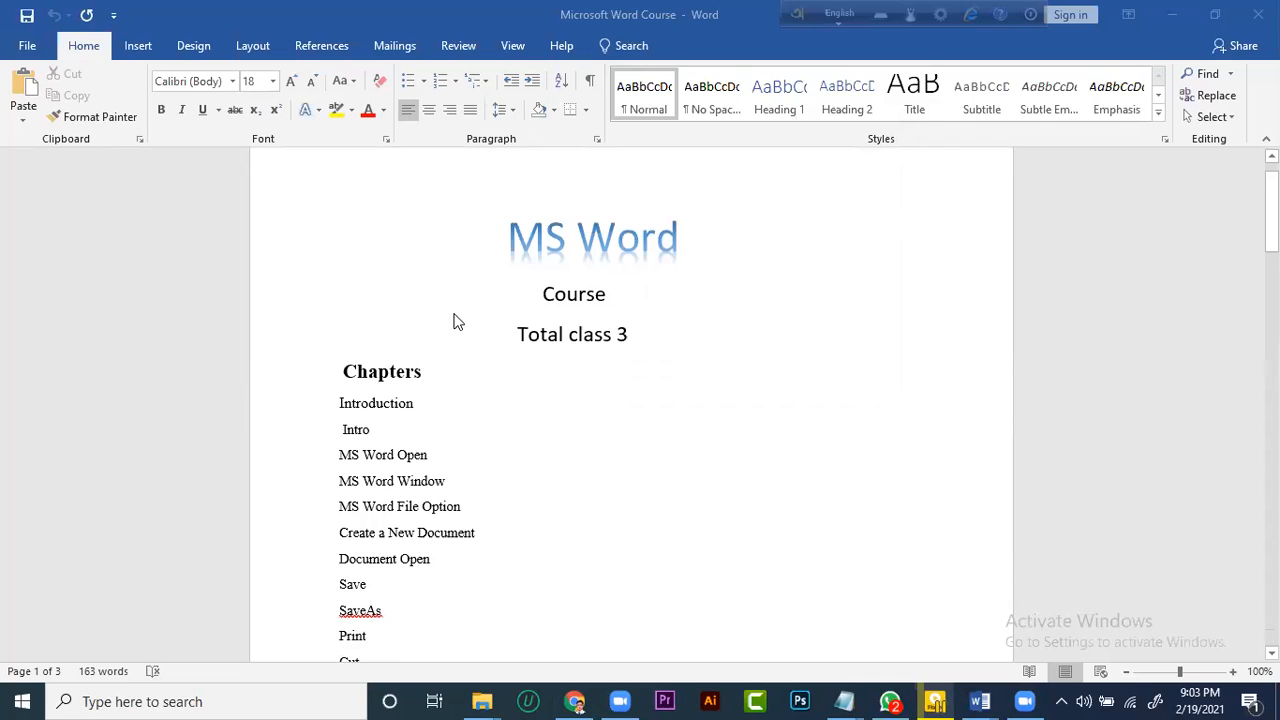
scroll(448, 322, down, 1)
scroll(474, 270, up, 2)
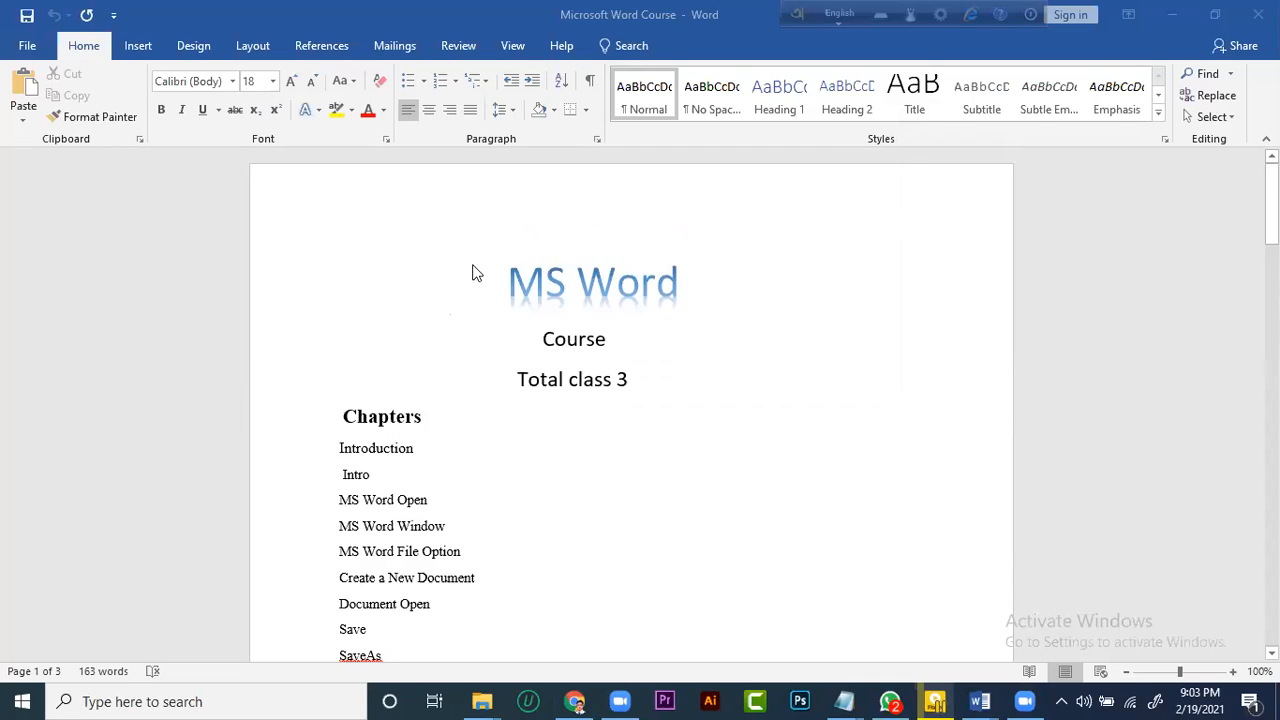
scroll(494, 310, down, 1)
scroll(460, 295, down, 1)
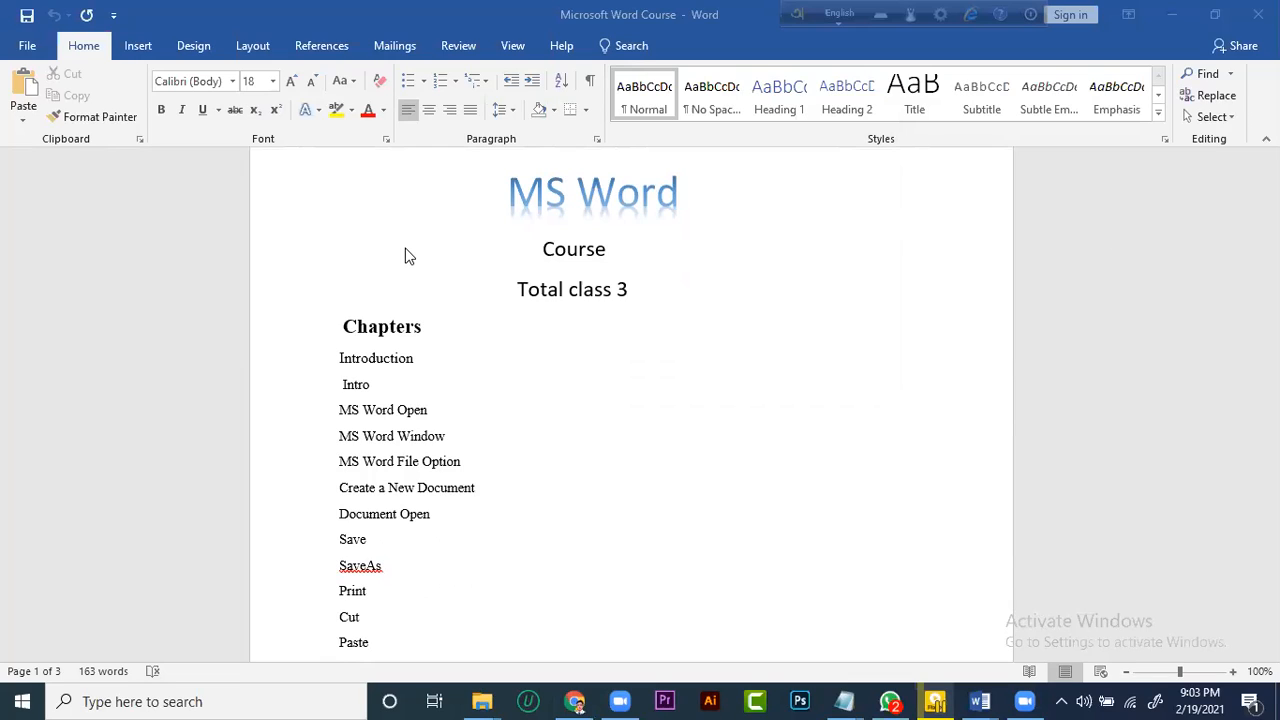
scroll(405, 256, down, 1)
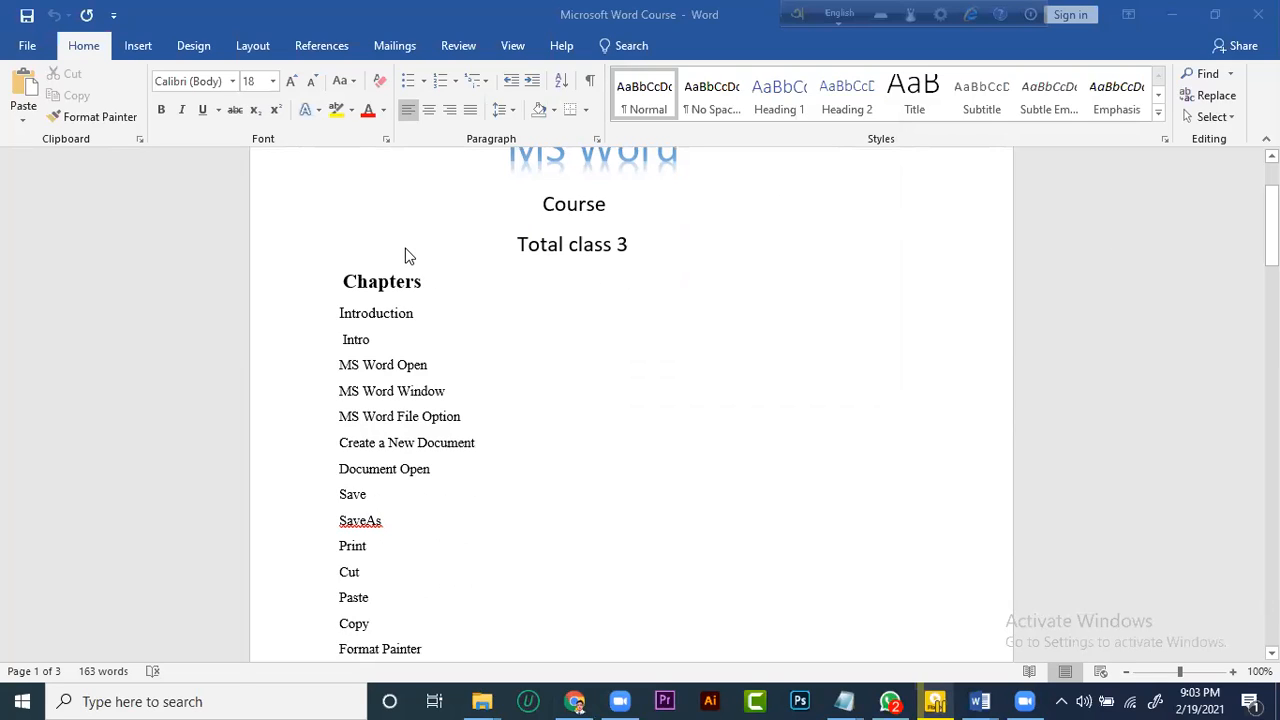
scroll(405, 256, down, 6)
scroll(405, 256, up, 5)
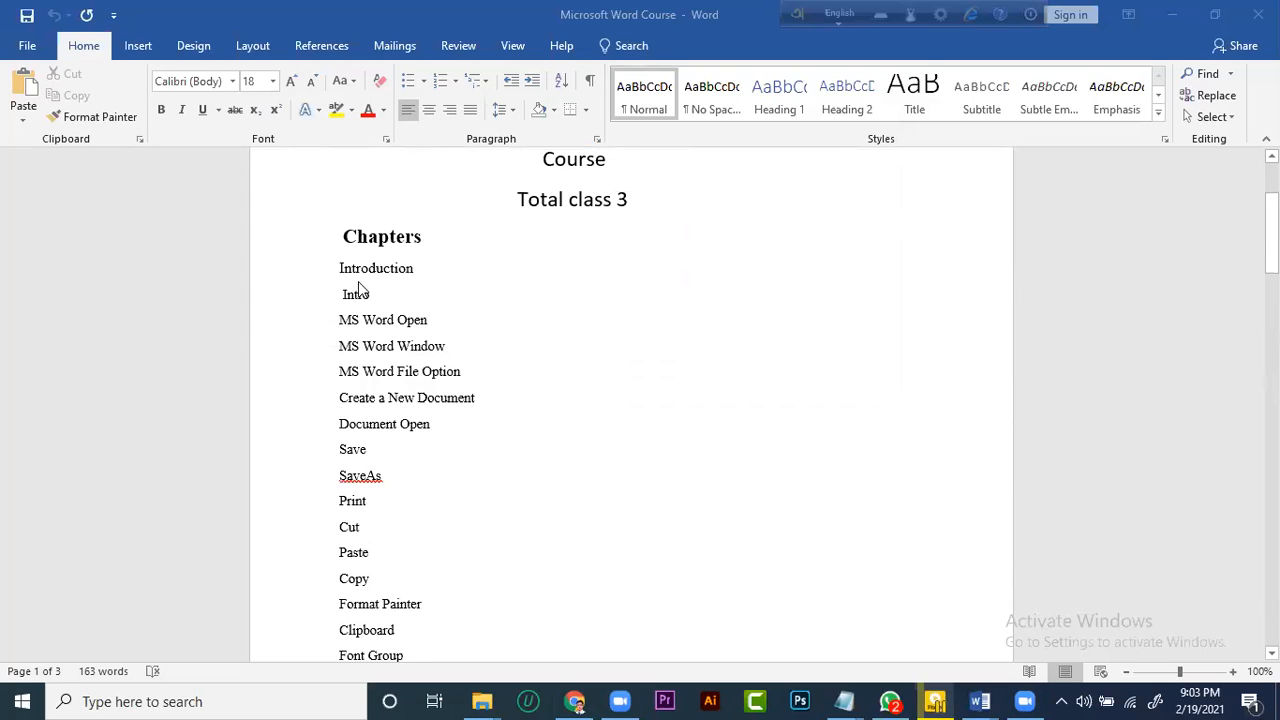
Remove the leading space before "Intro" in the chapter list and place the cursor before the MS Word title
click(349, 293)
key(BackSpace)
scroll(412, 279, up, 3)
click(380, 254)
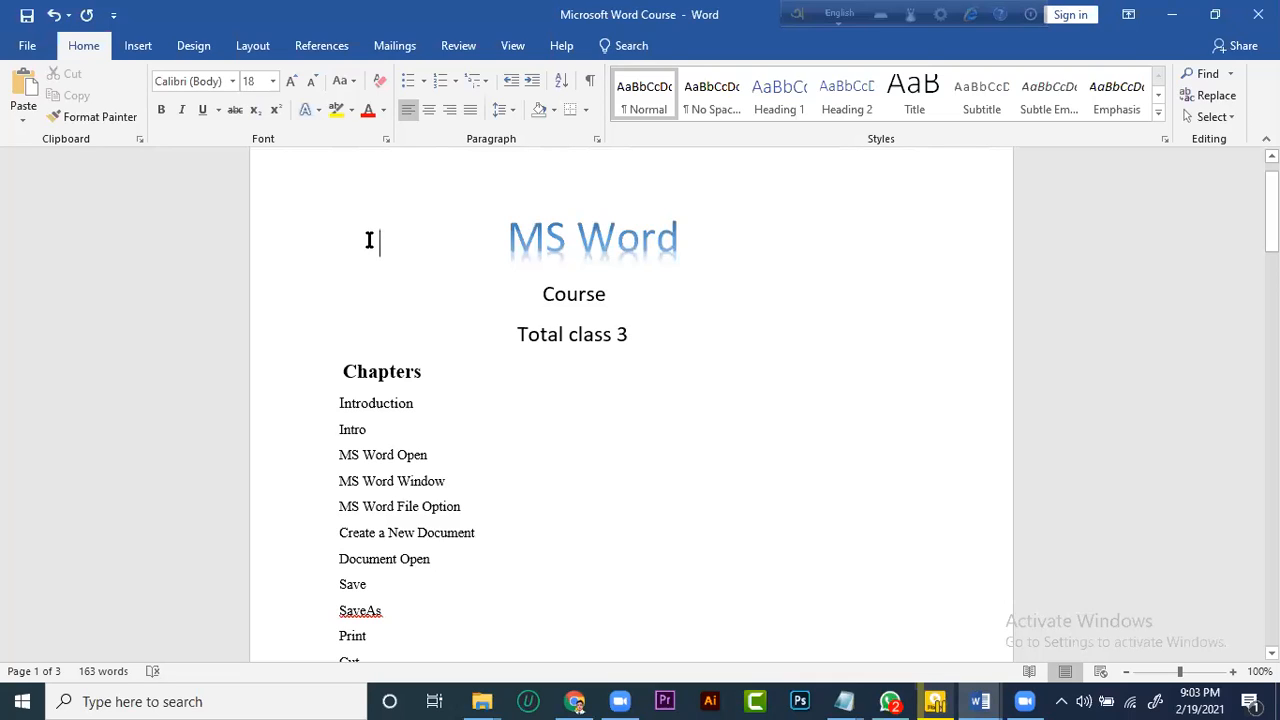
scroll(357, 240, down, 1)
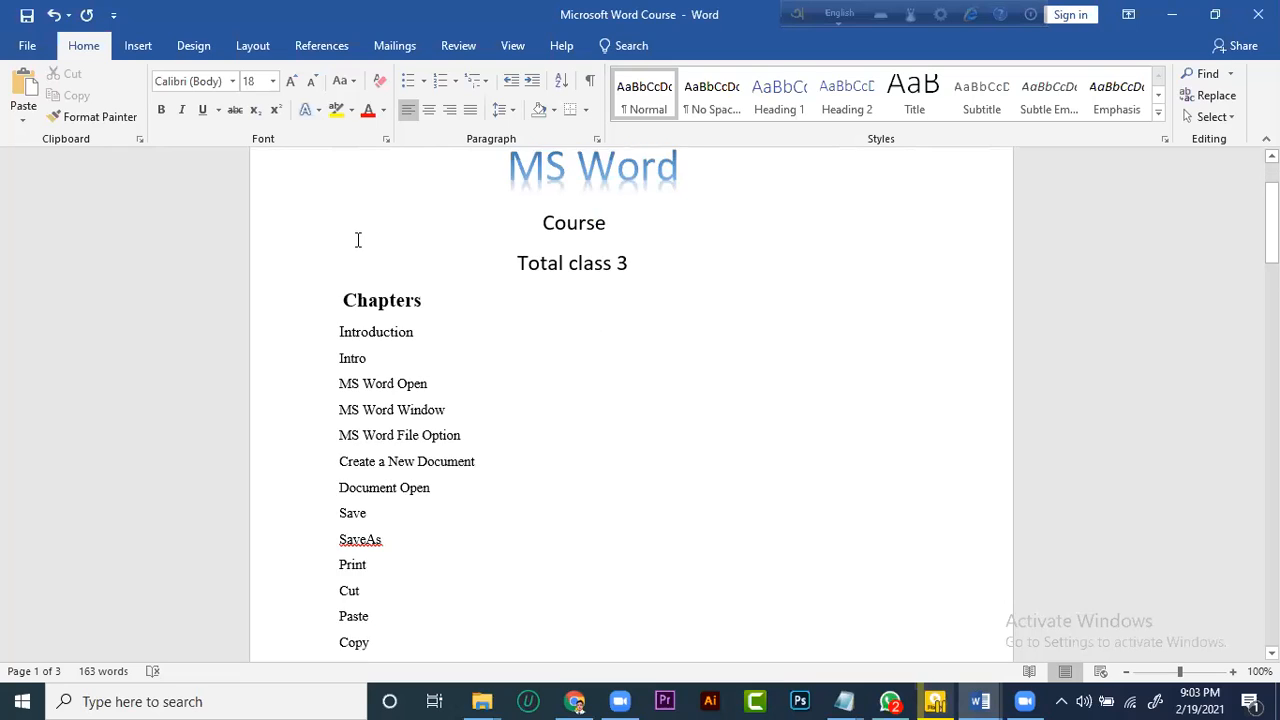
scroll(357, 238, up, 1)
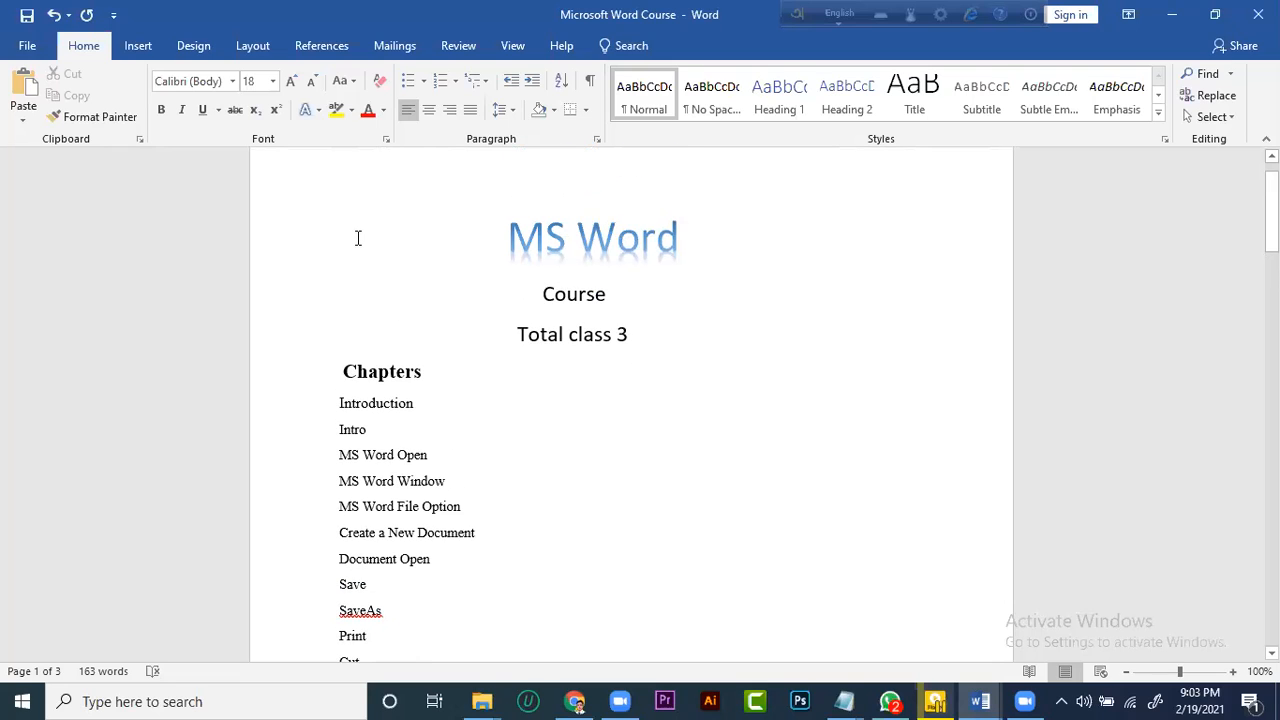
scroll(357, 238, down, 1)
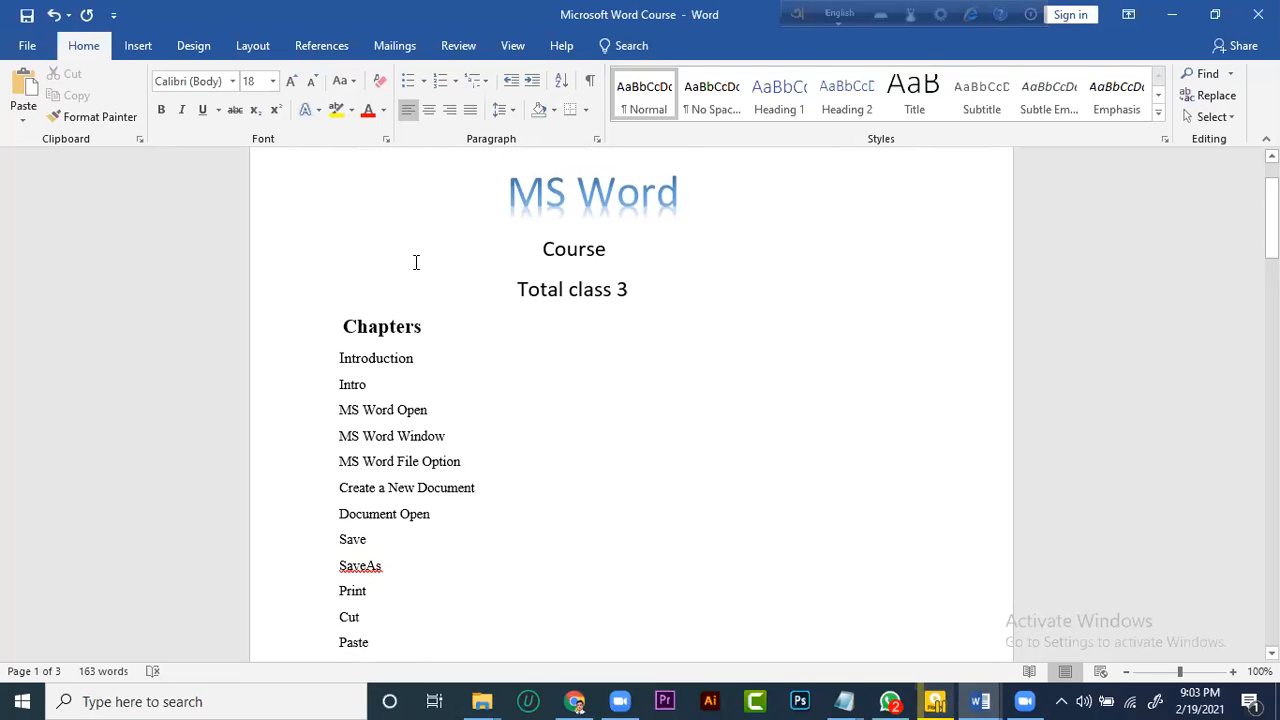
scroll(416, 262, up, 1)
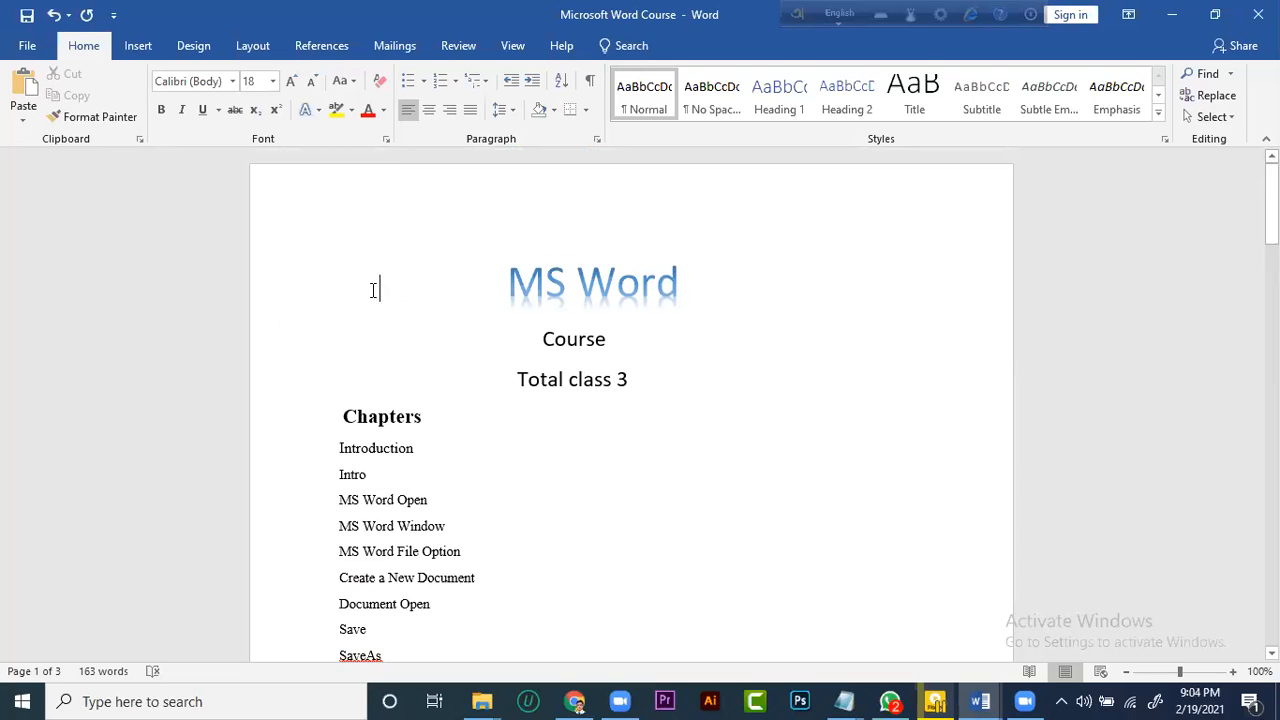
scroll(403, 286, down, 1)
scroll(350, 294, up, 1)
scroll(360, 300, down, 1)
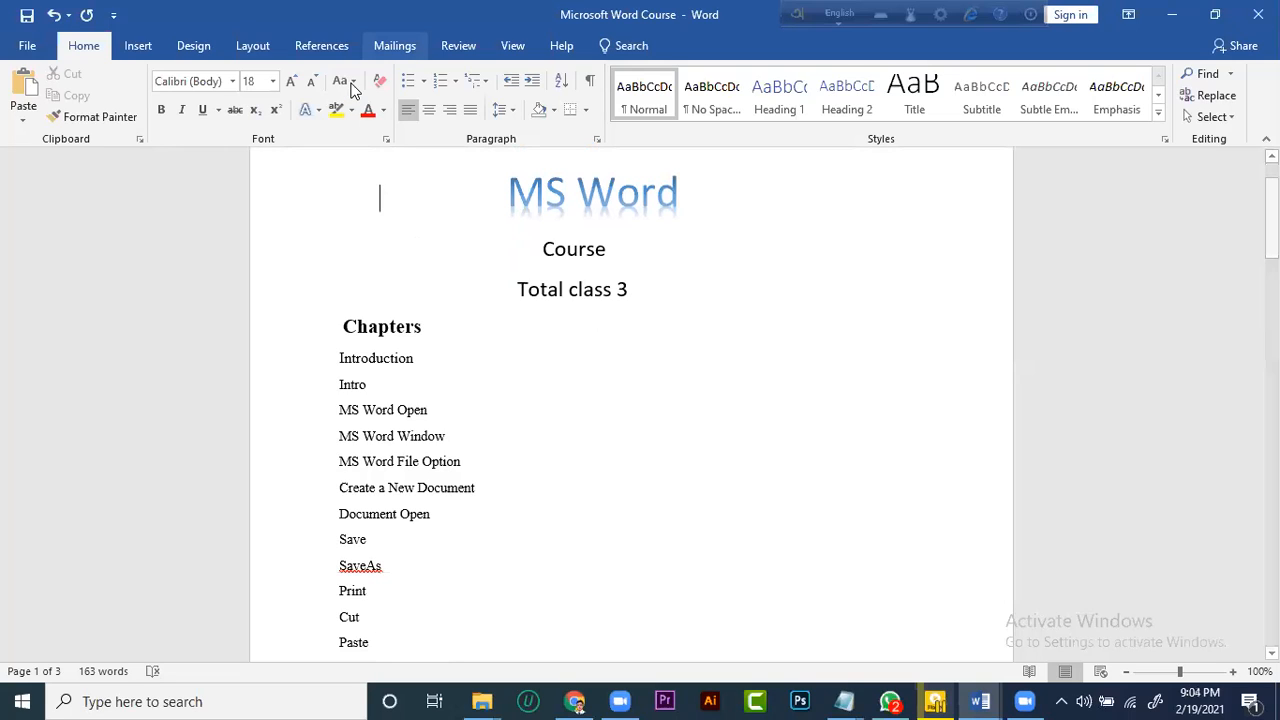
drag(314, 338, 360, 440)
drag(390, 543, 478, 490)
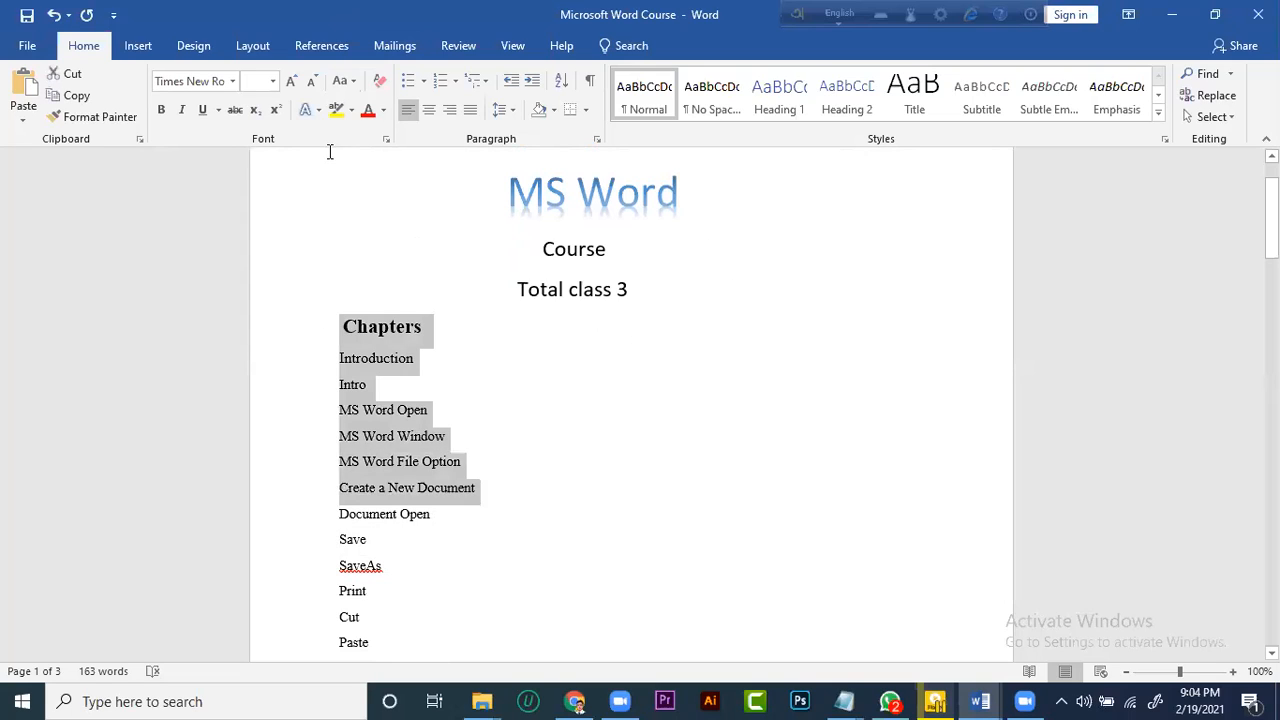
click(300, 234)
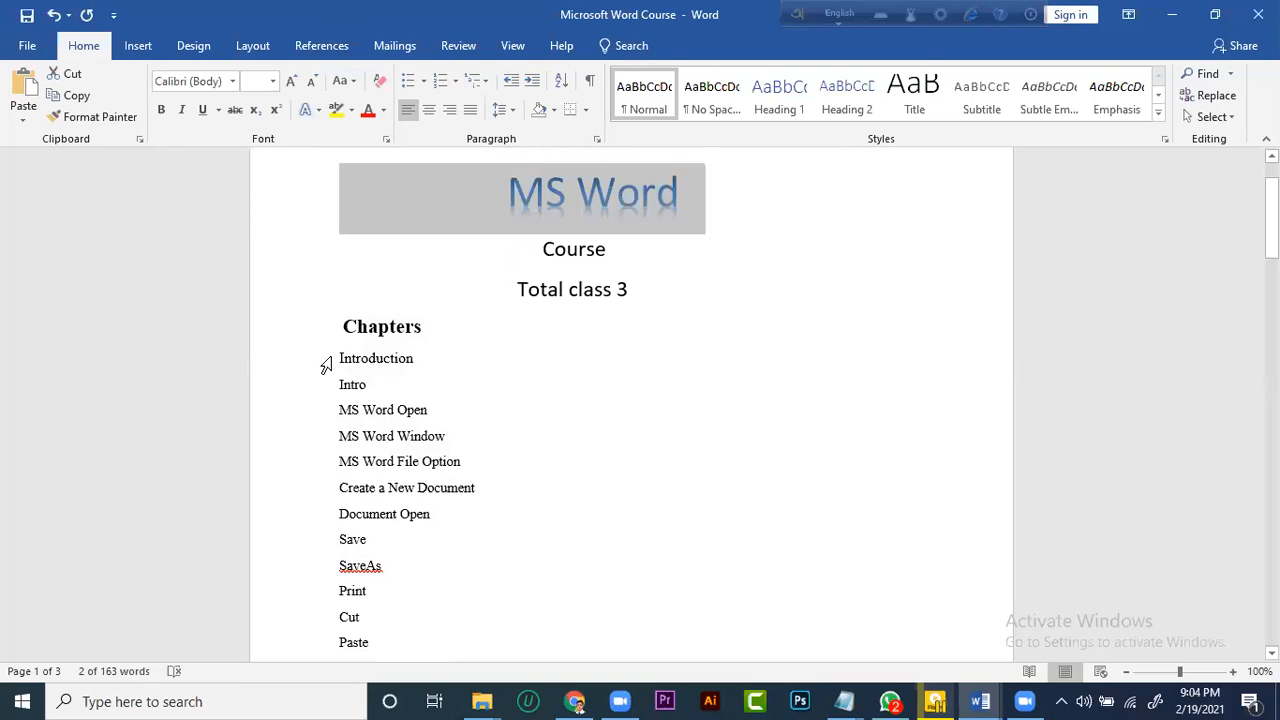
Convert the chapter lines from "Introduction" to "Document Open" to lowercase
click(416, 487)
shift+click(438, 516)
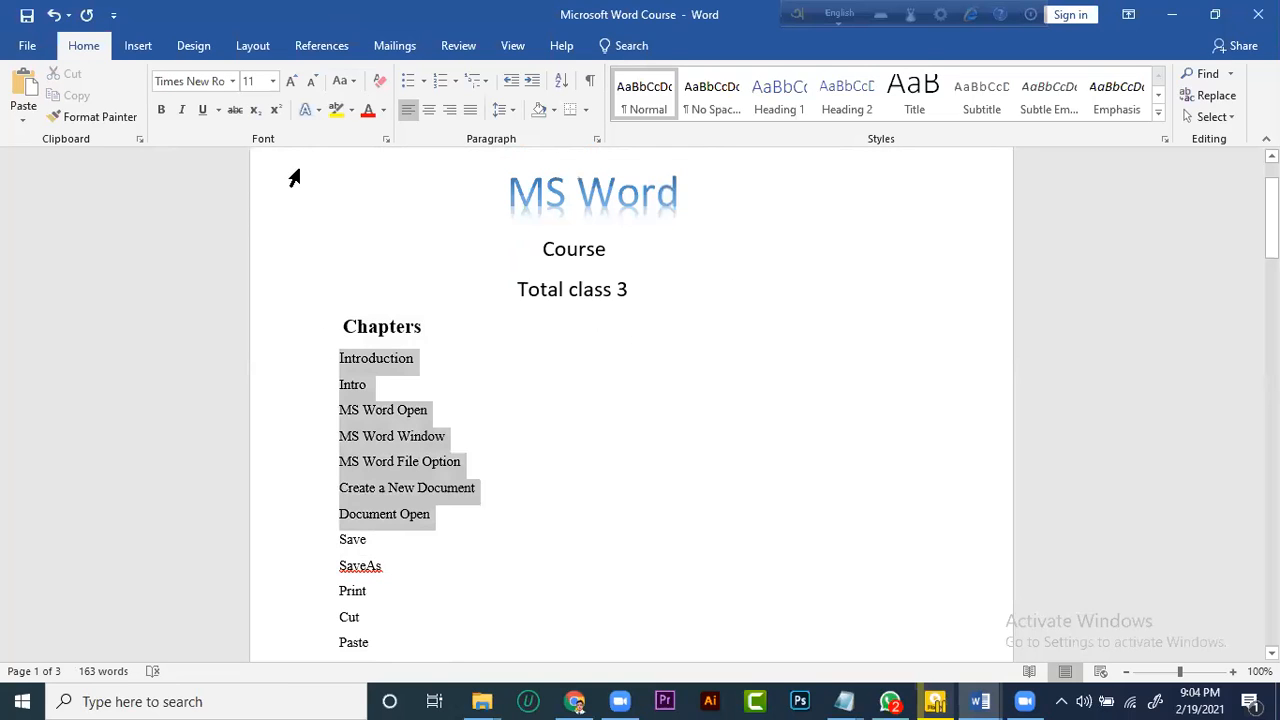
click(345, 81)
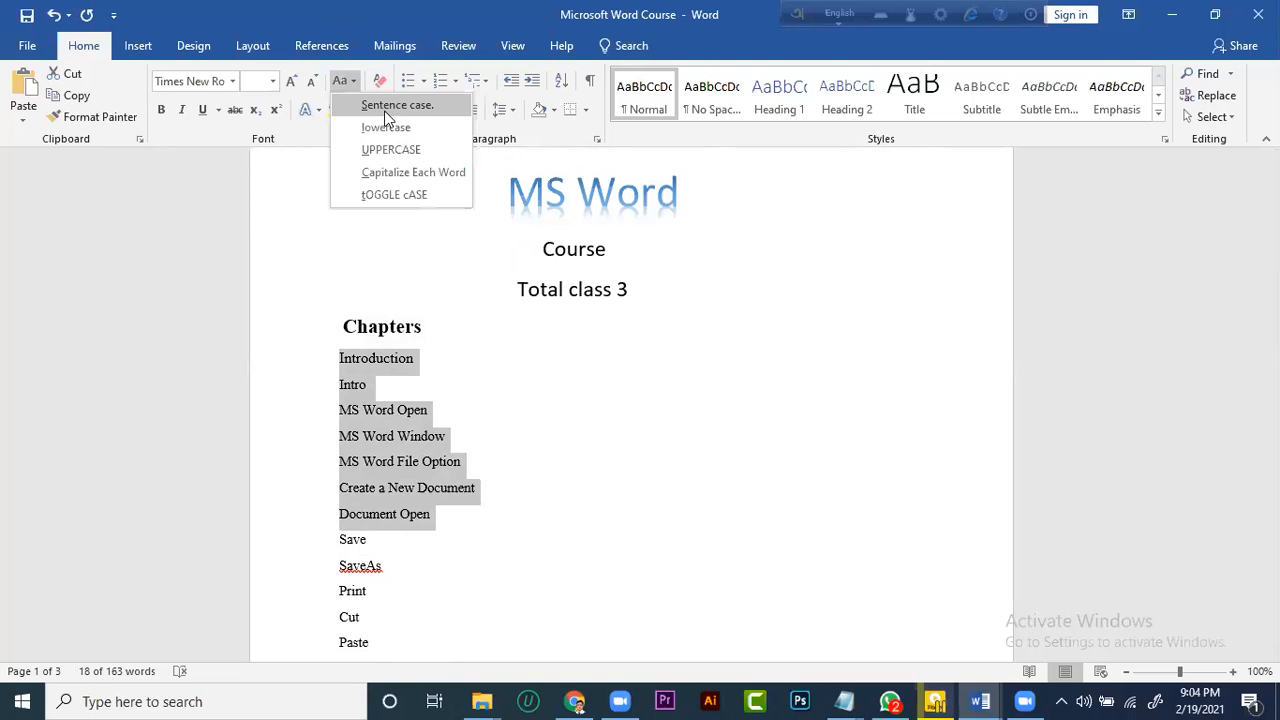
click(352, 80)
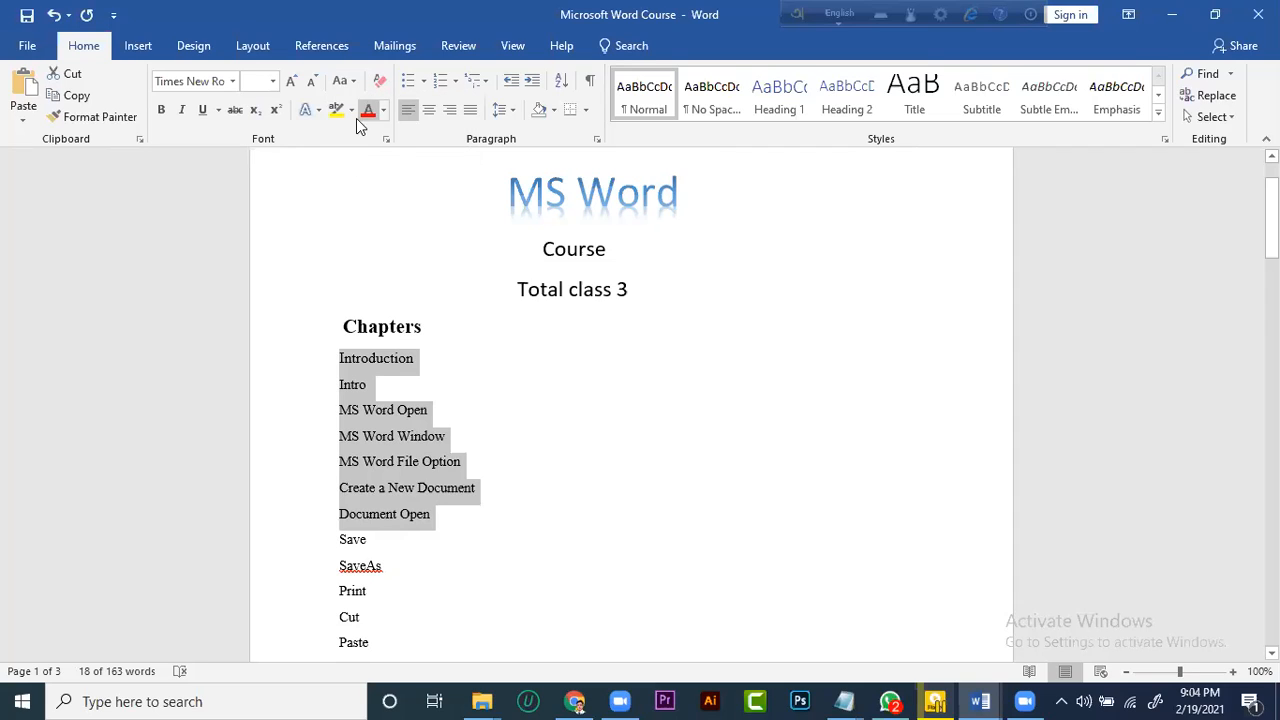
click(345, 81)
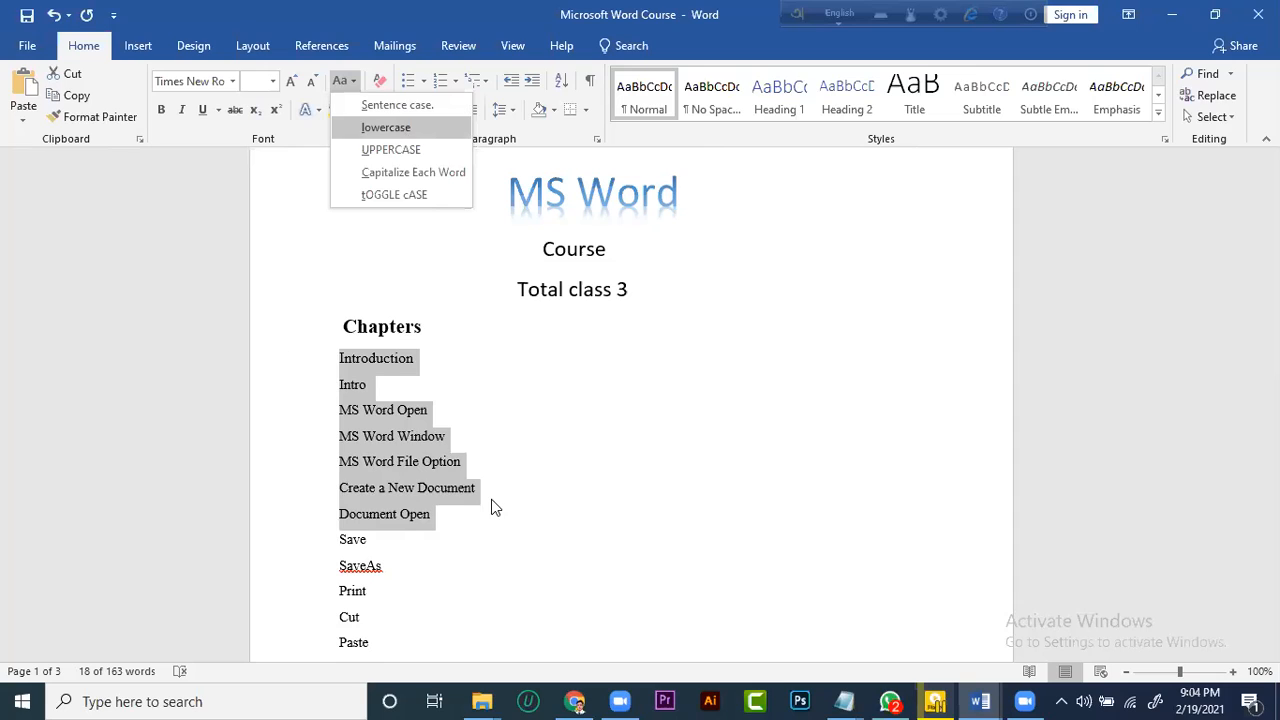
click(390, 129)
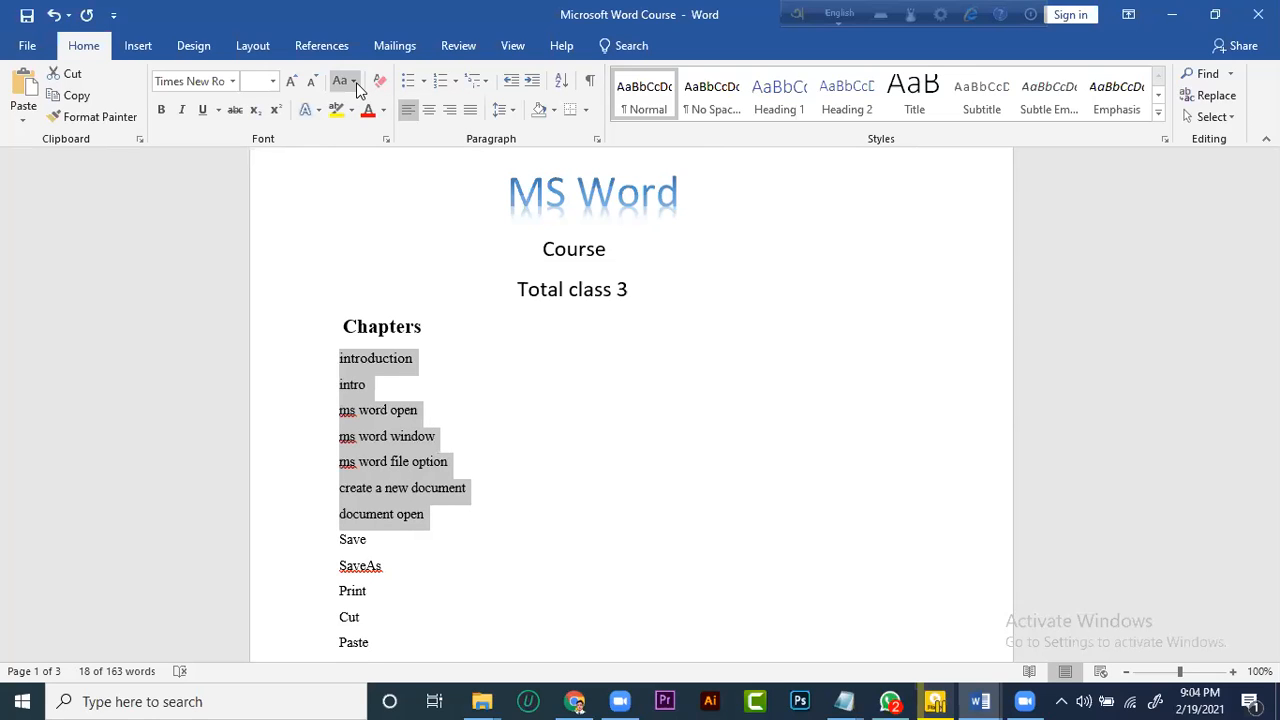
Convert the selected chapter lines to UPPERCASE and after that to Capitalize Each Word
click(353, 81)
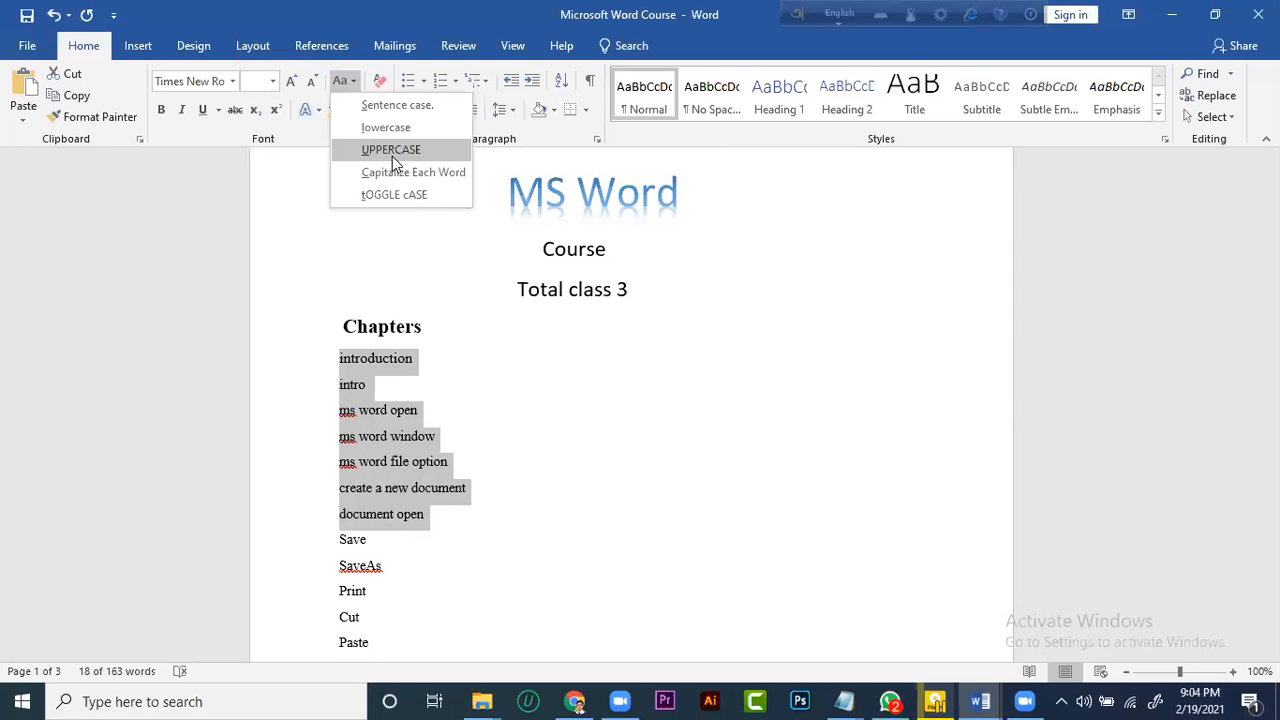
click(392, 156)
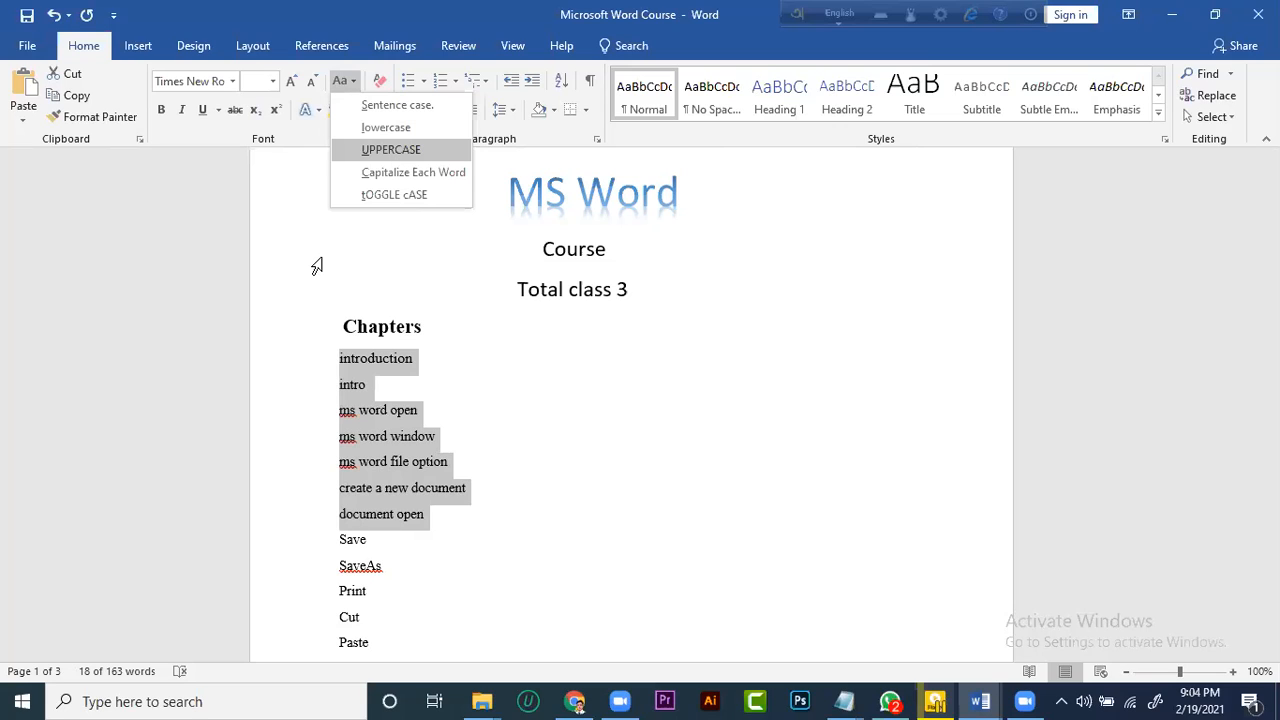
click(354, 82)
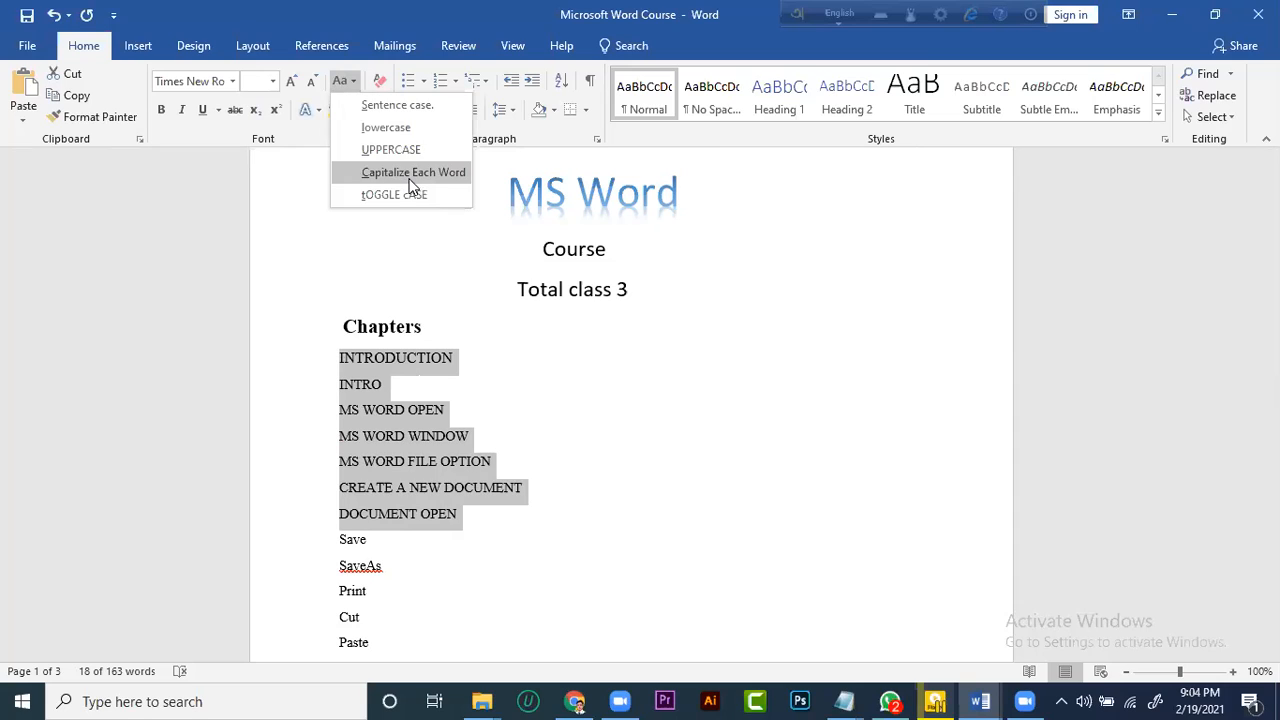
click(428, 186)
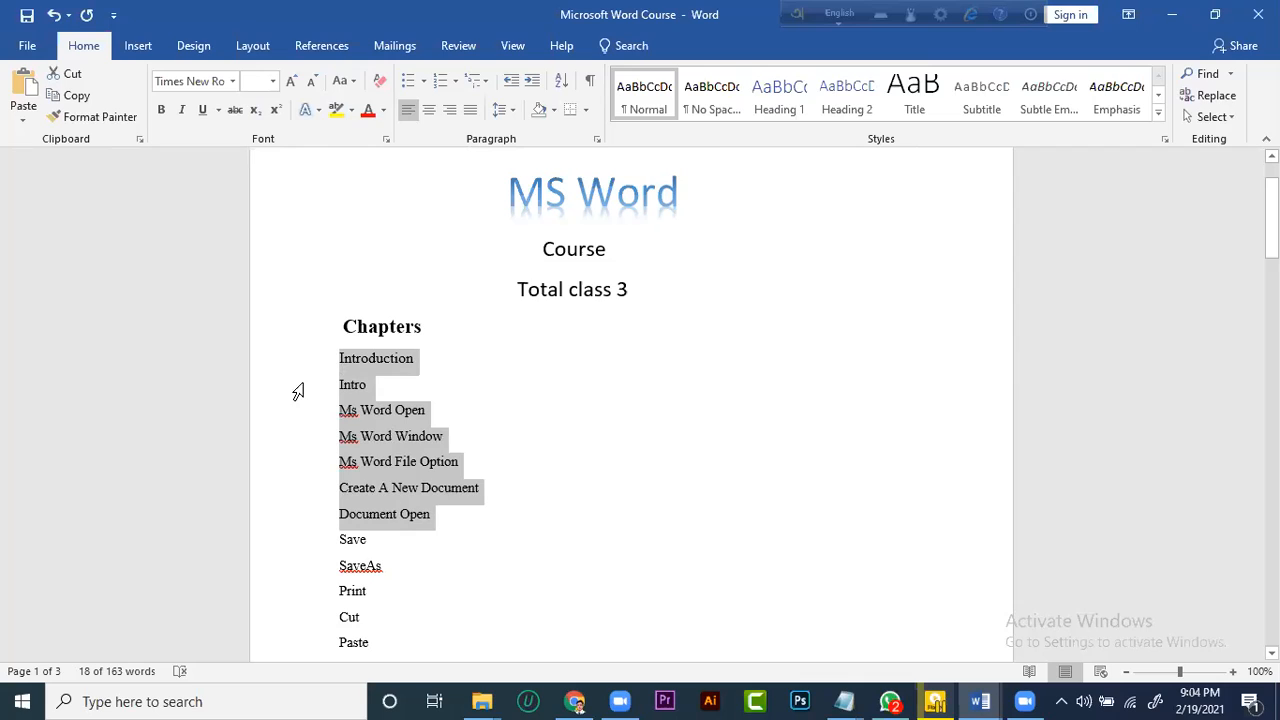
Apply tOGGLE cASE to the selected chapter lines, followed by Sentence case, and deselect them
click(353, 82)
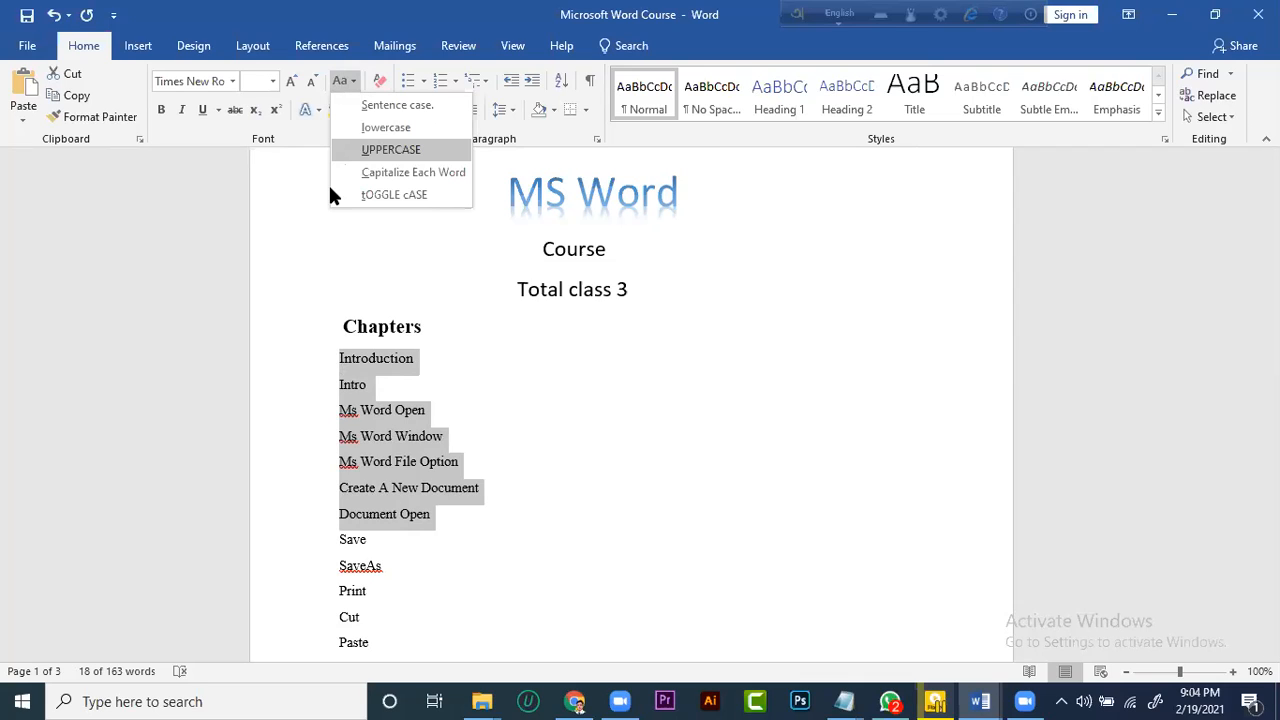
click(418, 195)
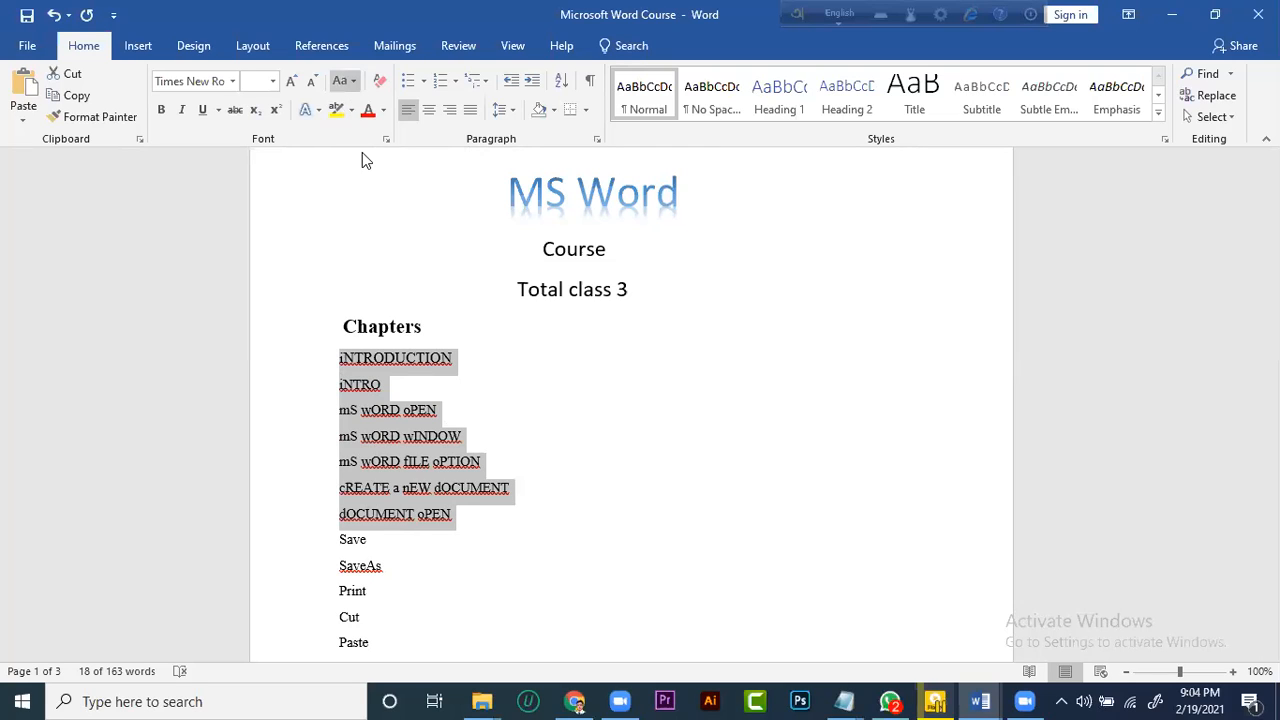
click(355, 82)
click(366, 106)
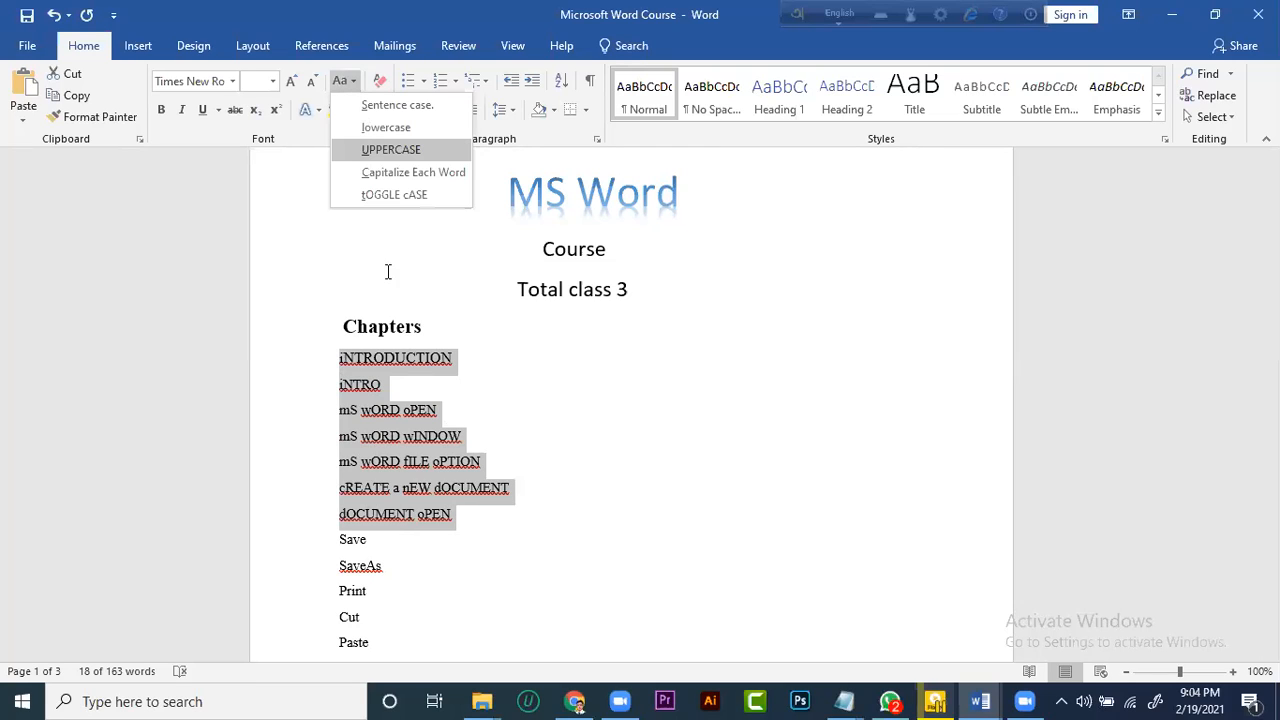
click(505, 386)
Clear all formatting from the "Total class 3" text above the Chapters heading
scroll(476, 292, up, 1)
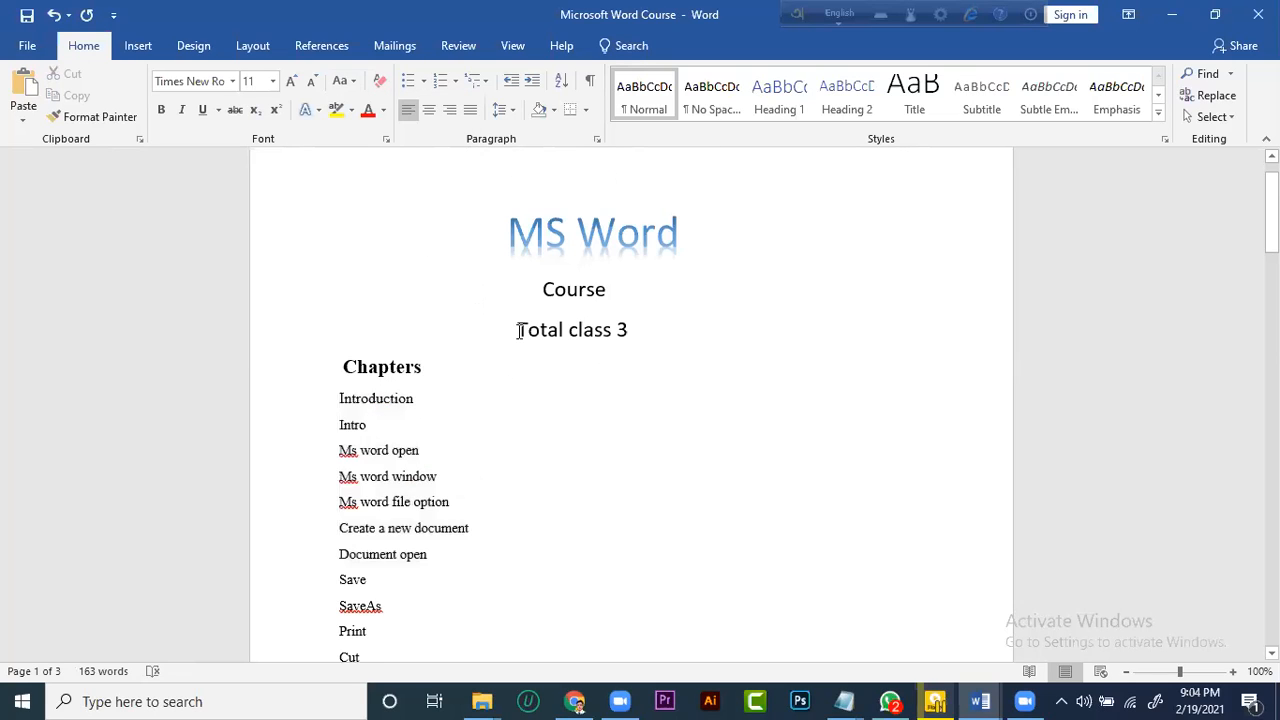
scroll(506, 326, down, 1)
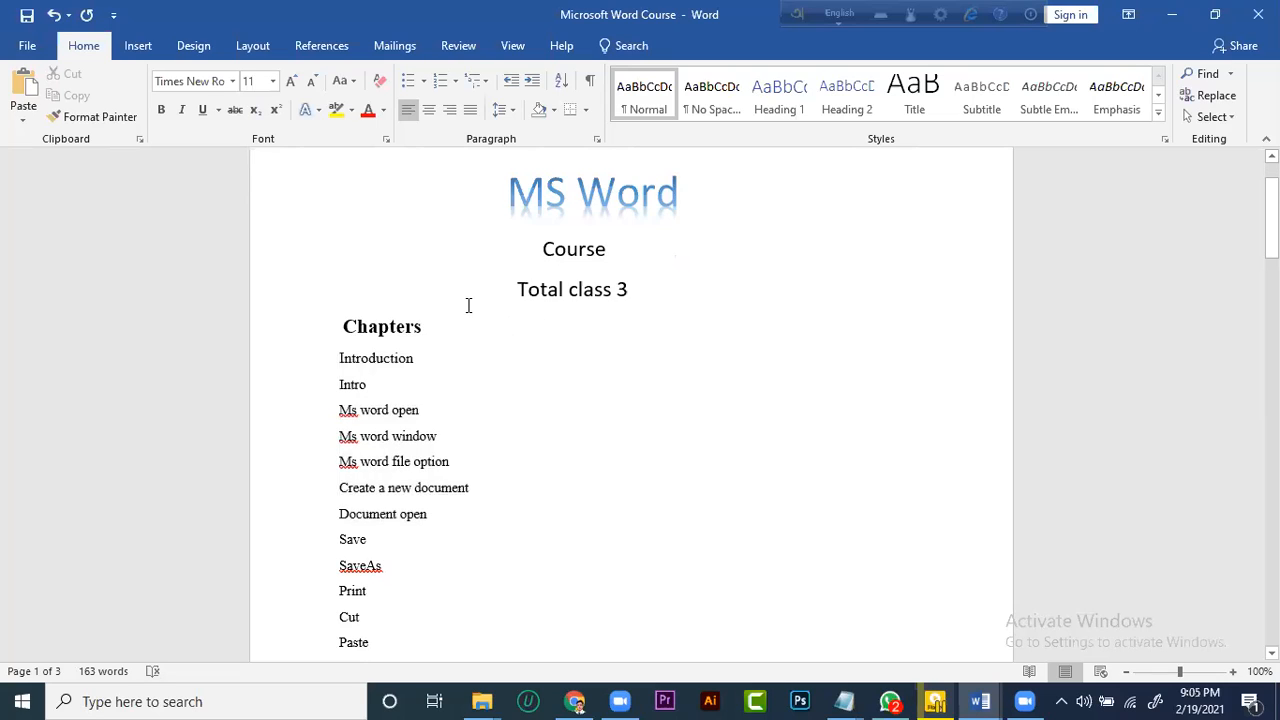
scroll(469, 310, down, 2)
scroll(597, 654, up, 4)
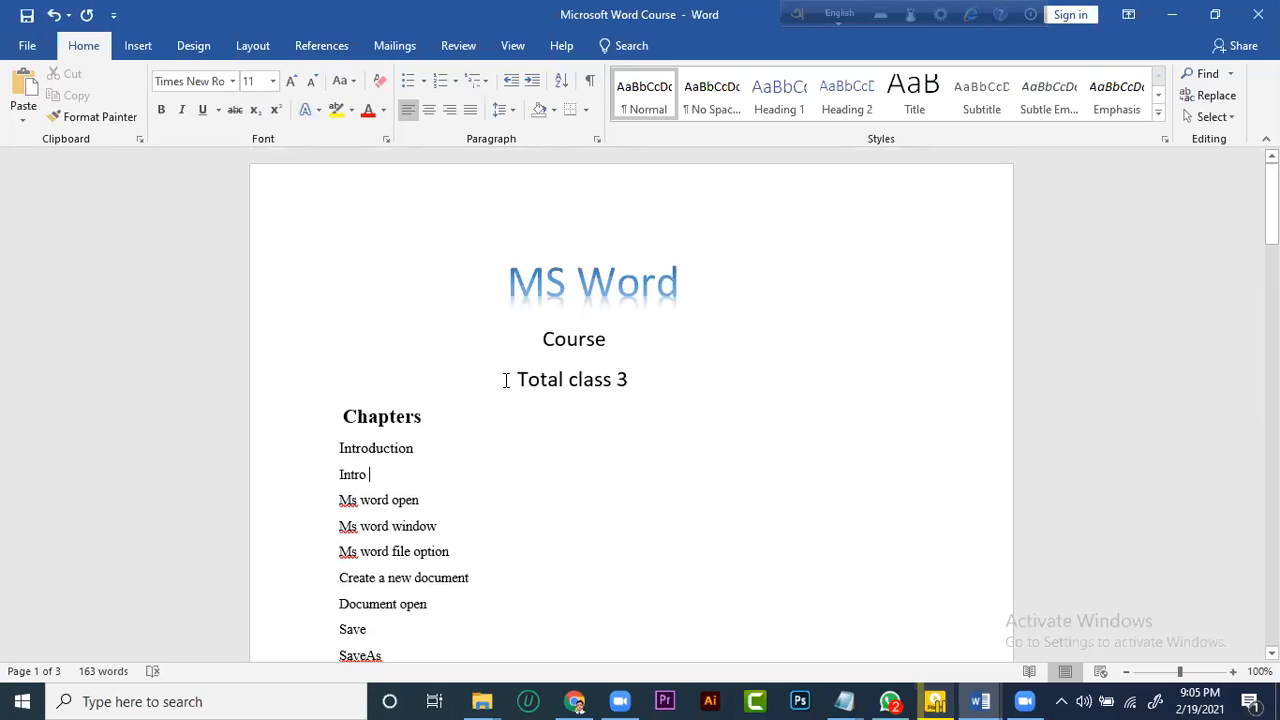
triple_click(654, 380)
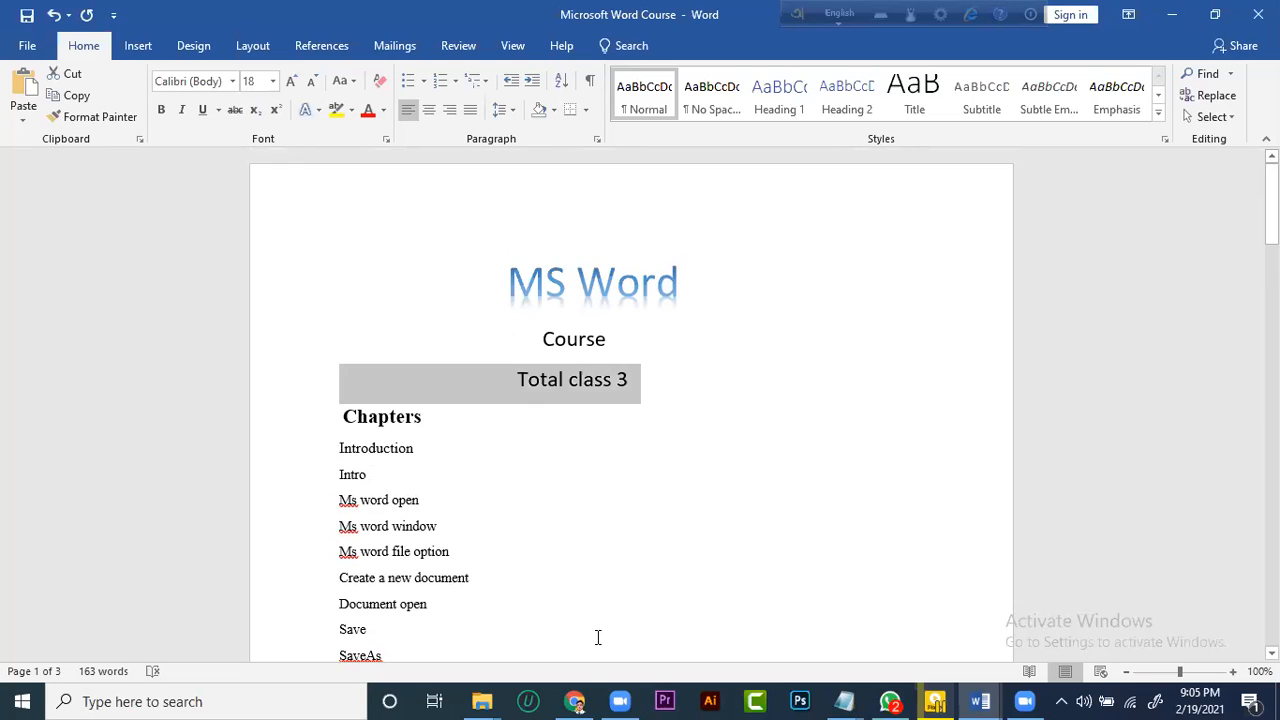
click(334, 206)
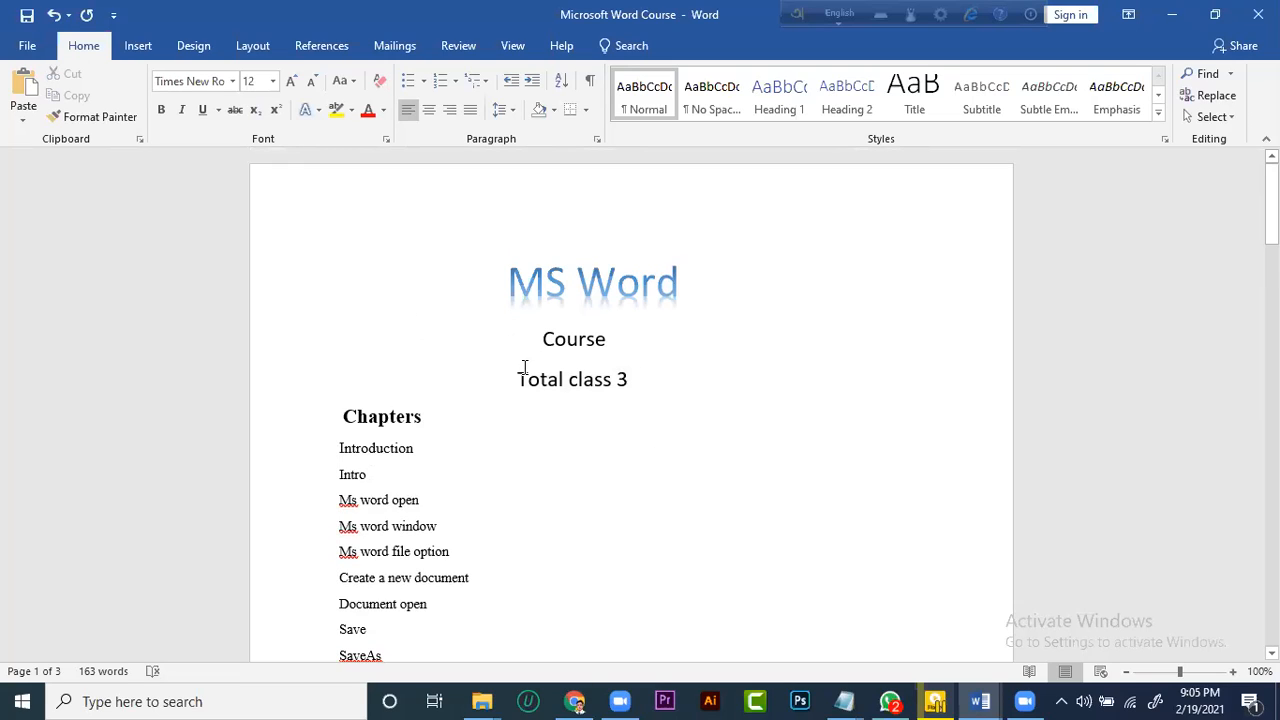
triple_click(524, 367)
click(380, 81)
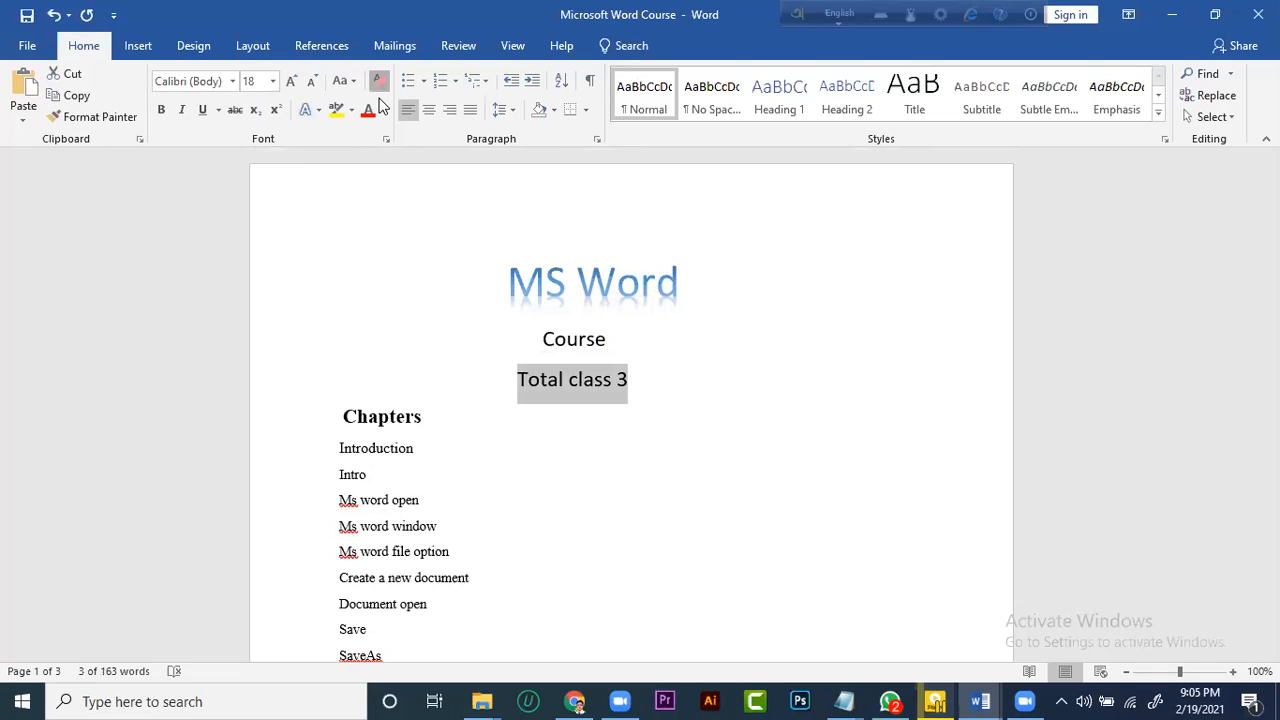
click(538, 384)
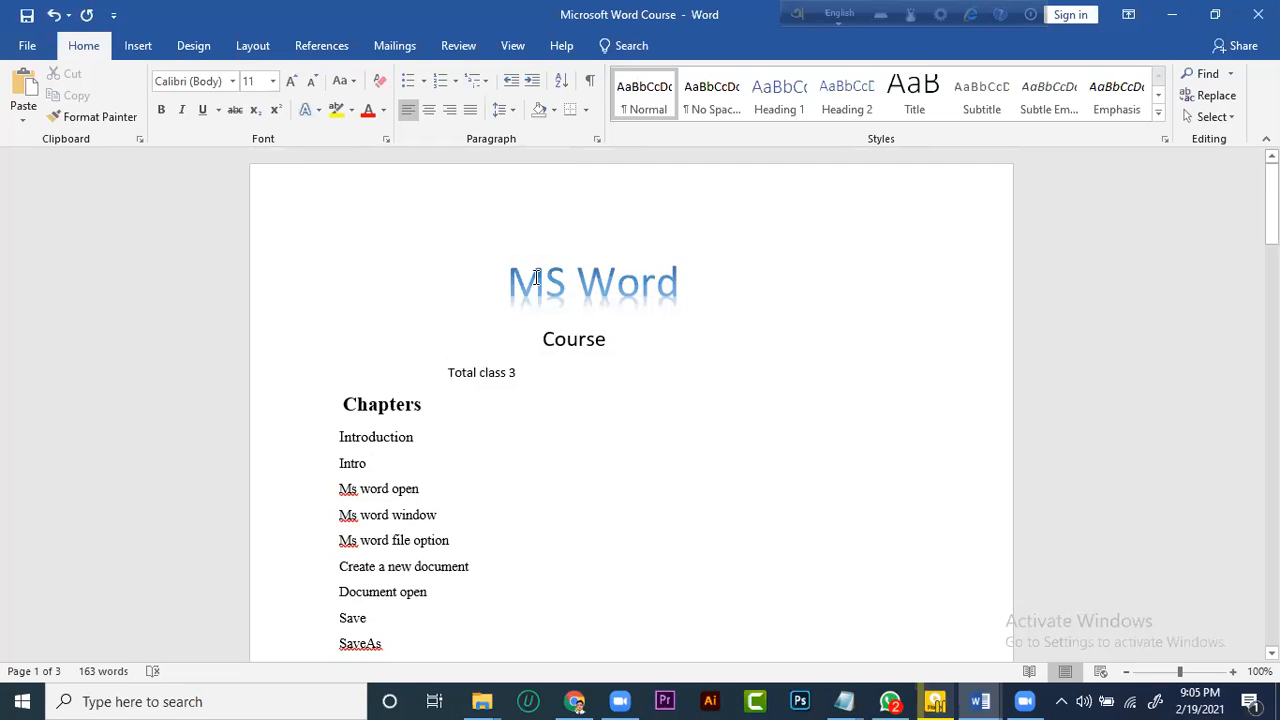
Clear all formatting from the "MS Word" title on the first page
double_click(617, 300)
drag(617, 315, 508, 290)
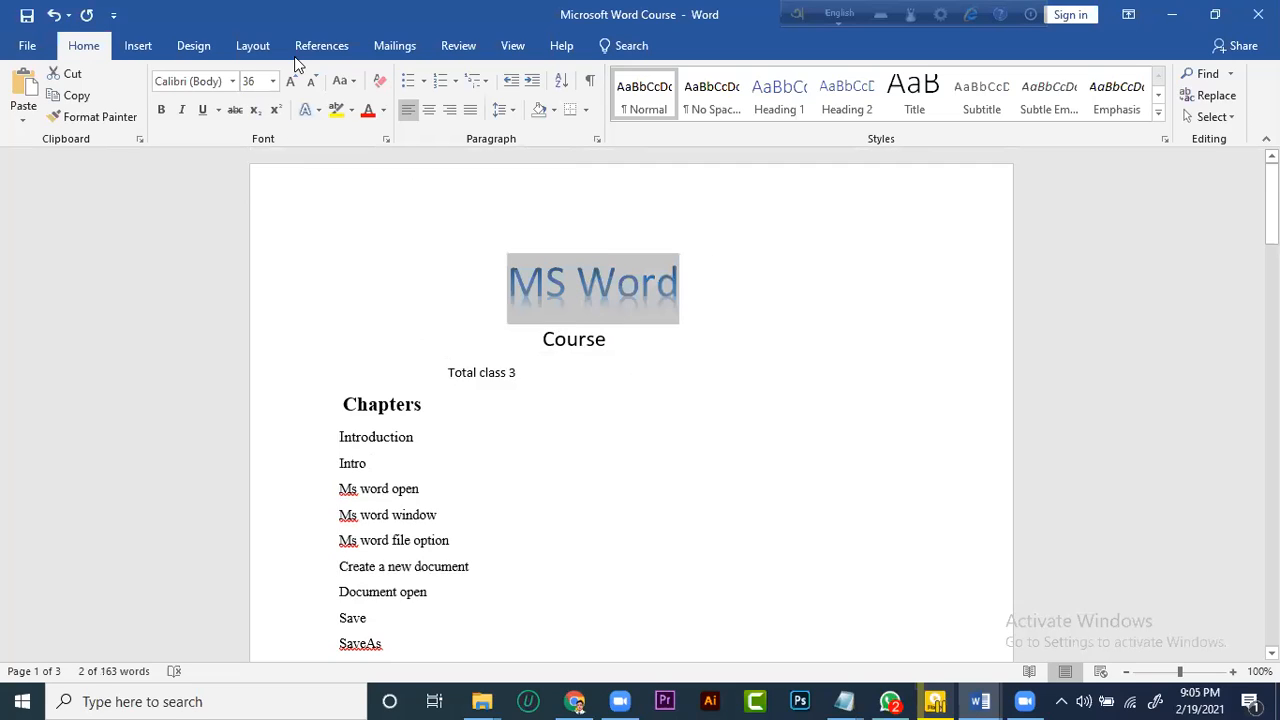
click(379, 80)
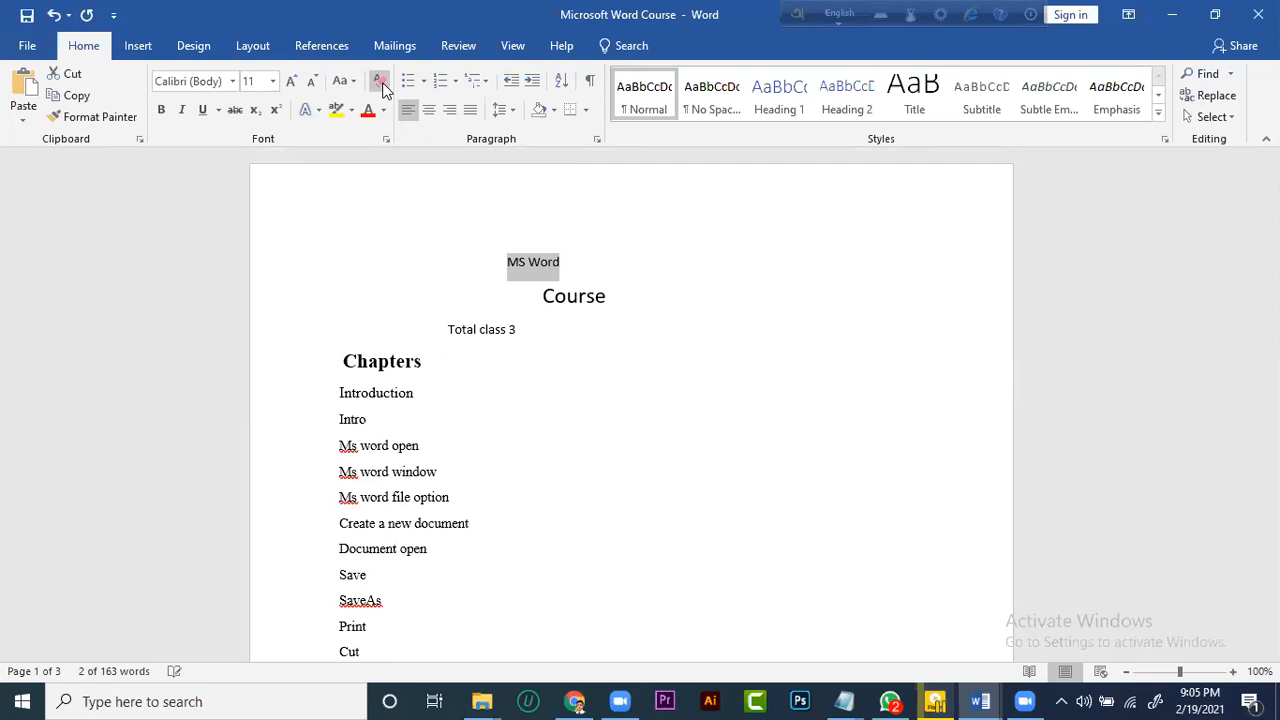
click(505, 260)
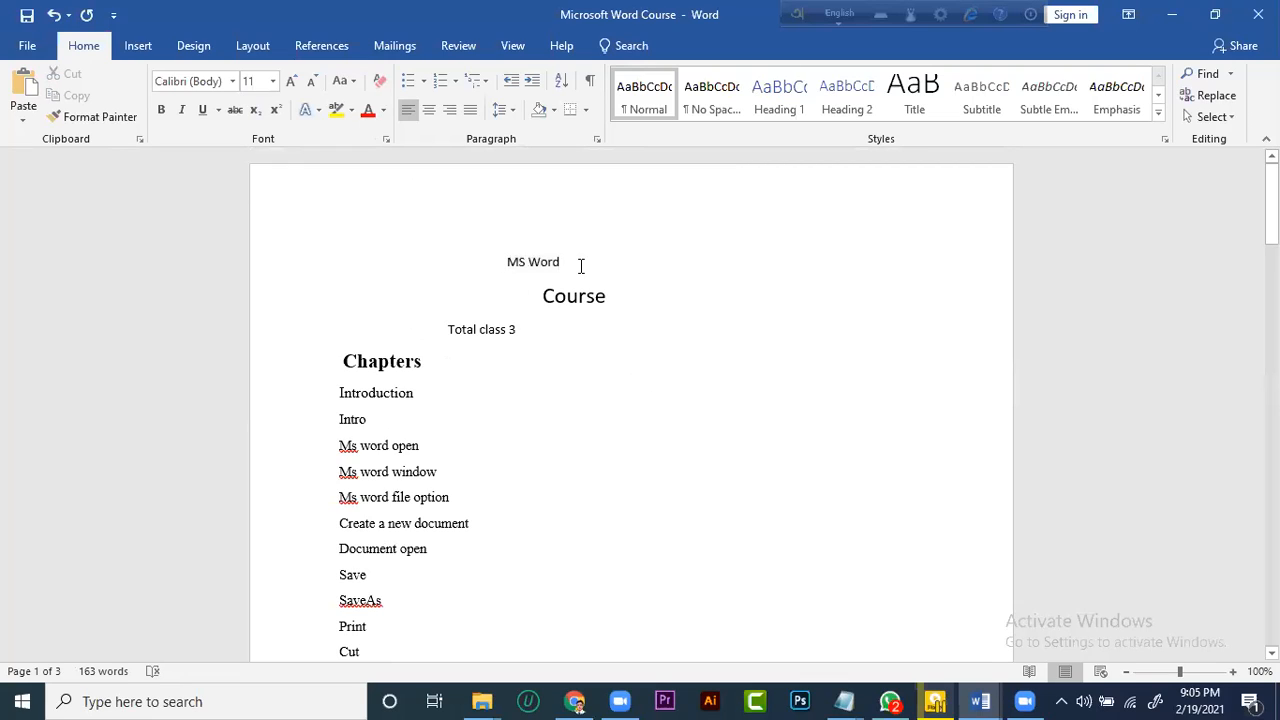
triple_click(511, 261)
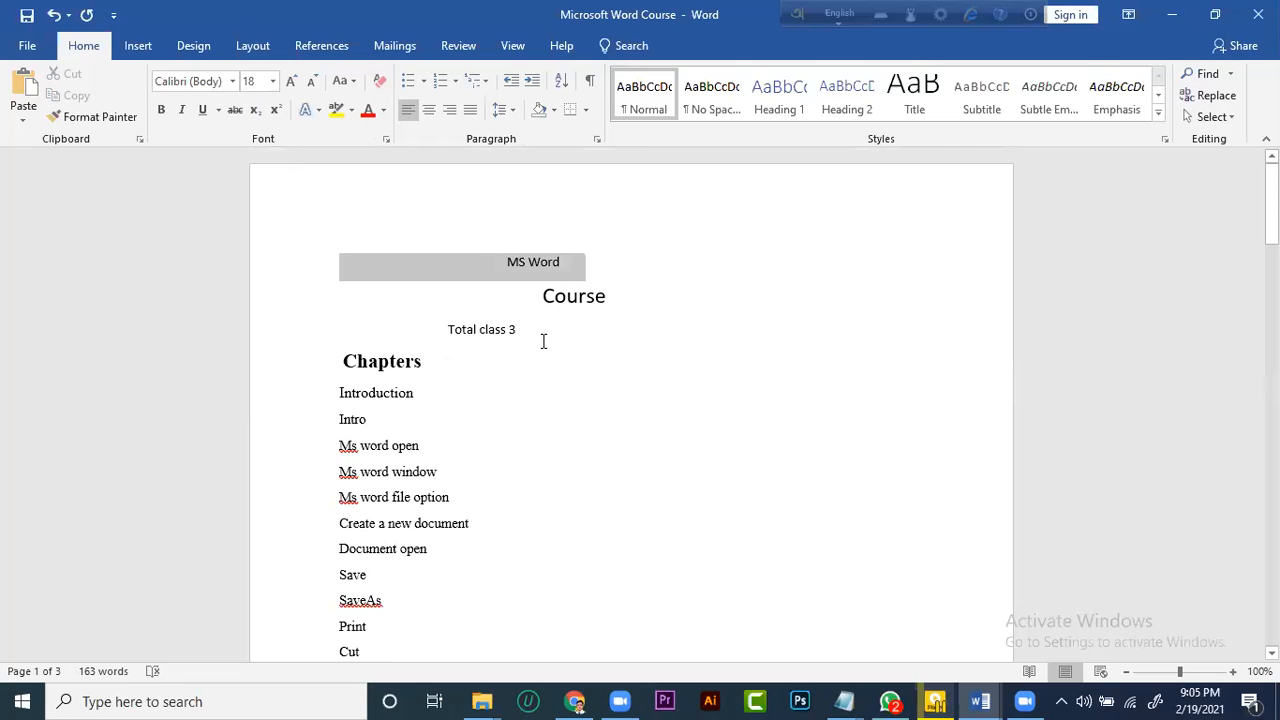
click(543, 343)
Highlight the word "Course" below the title in yellow
click(486, 313)
triple_click(461, 327)
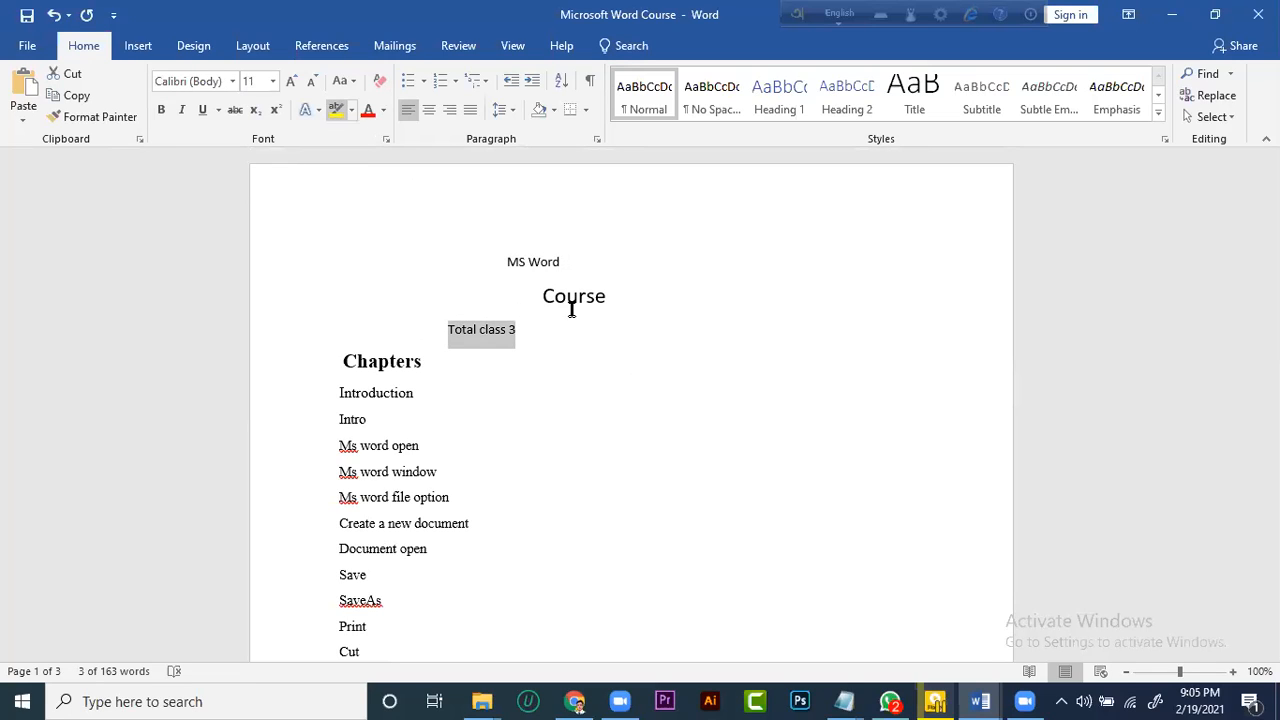
drag(612, 294, 536, 290)
click(336, 110)
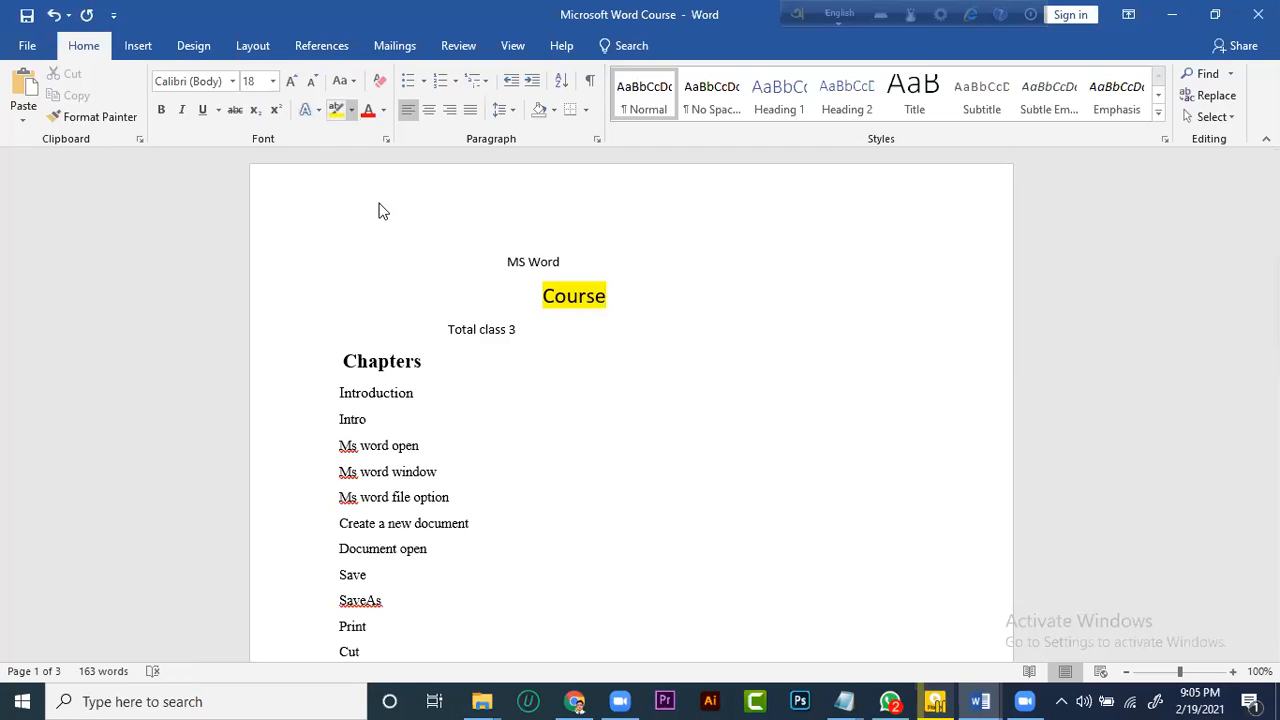
Try the No Color text highlighter on the "Chapters" heading and the lines around it, and undo the change
click(351, 110)
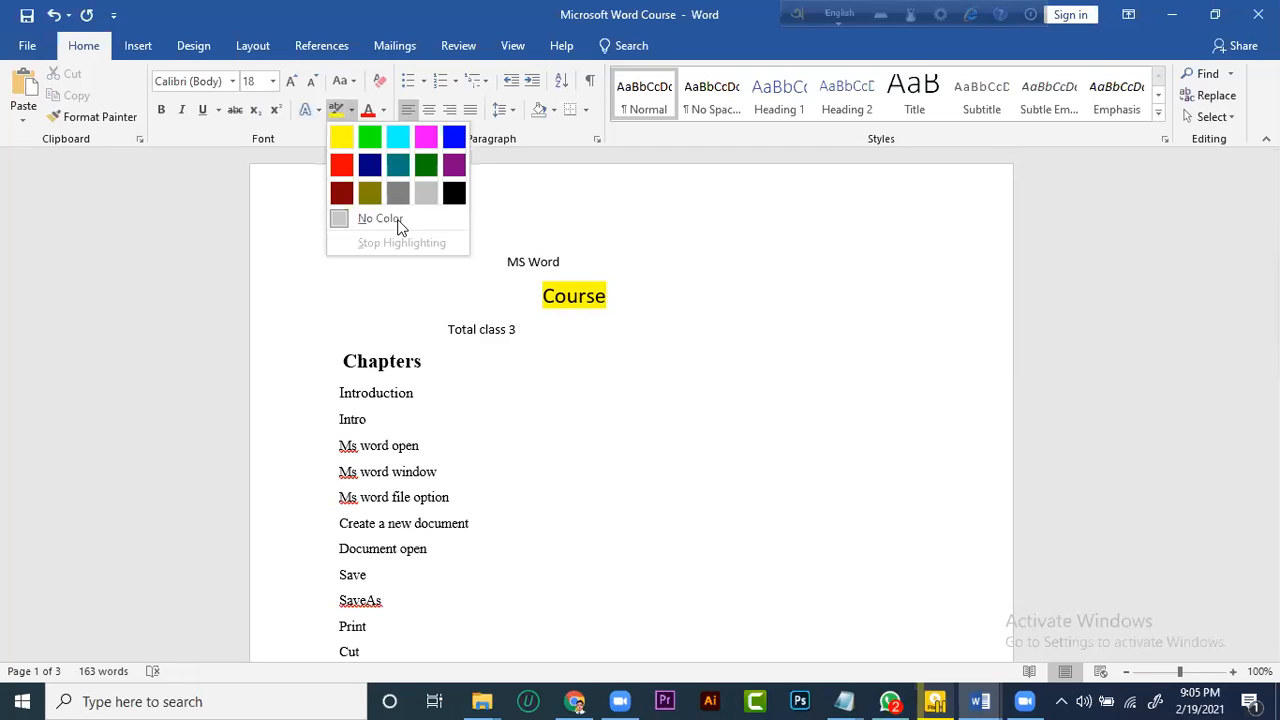
click(397, 221)
click(453, 332)
click(406, 365)
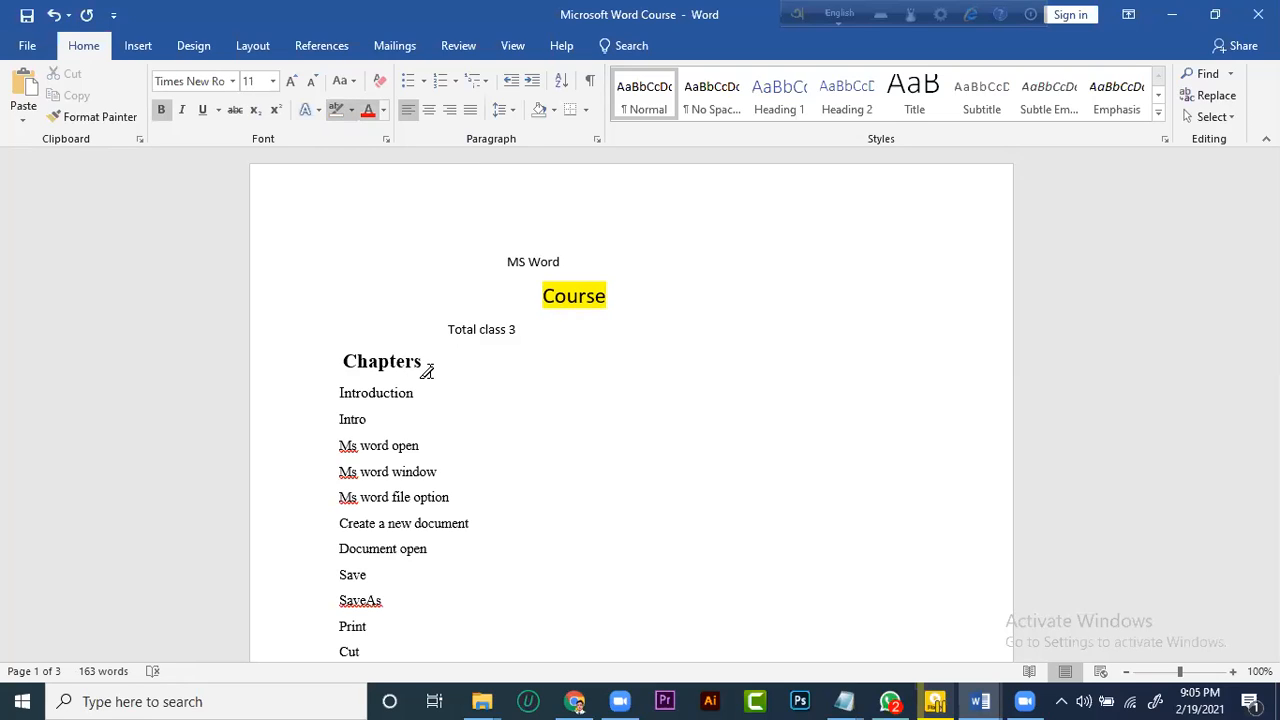
drag(423, 363, 339, 361)
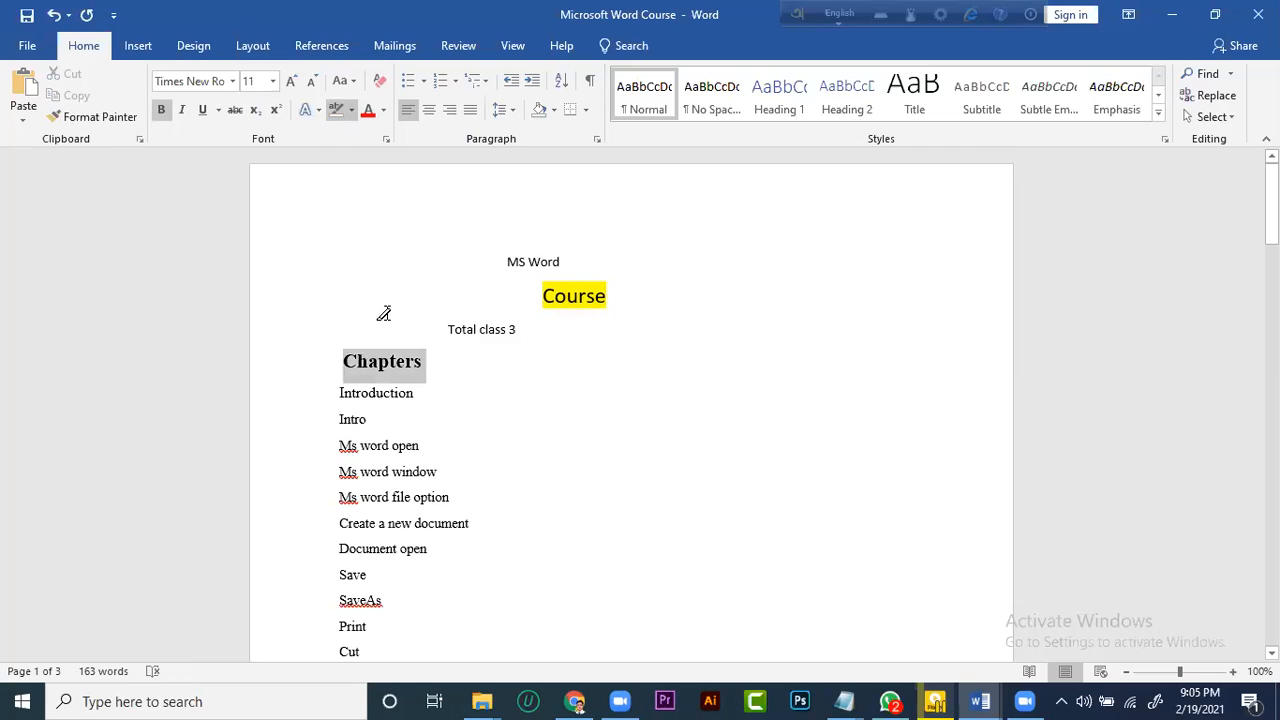
click(533, 294)
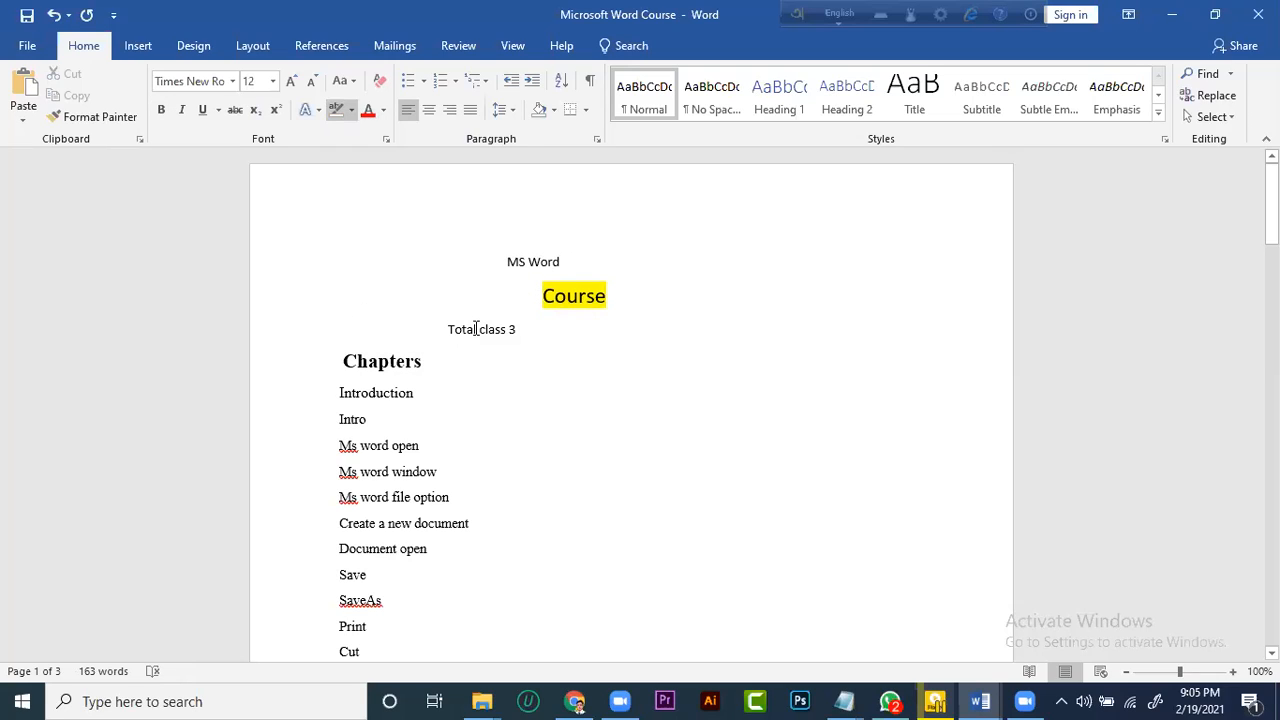
key(ctrl+z)
Change the font color of the "Chapters" heading to red and dismiss the color choices
click(444, 376)
drag(442, 370, 348, 368)
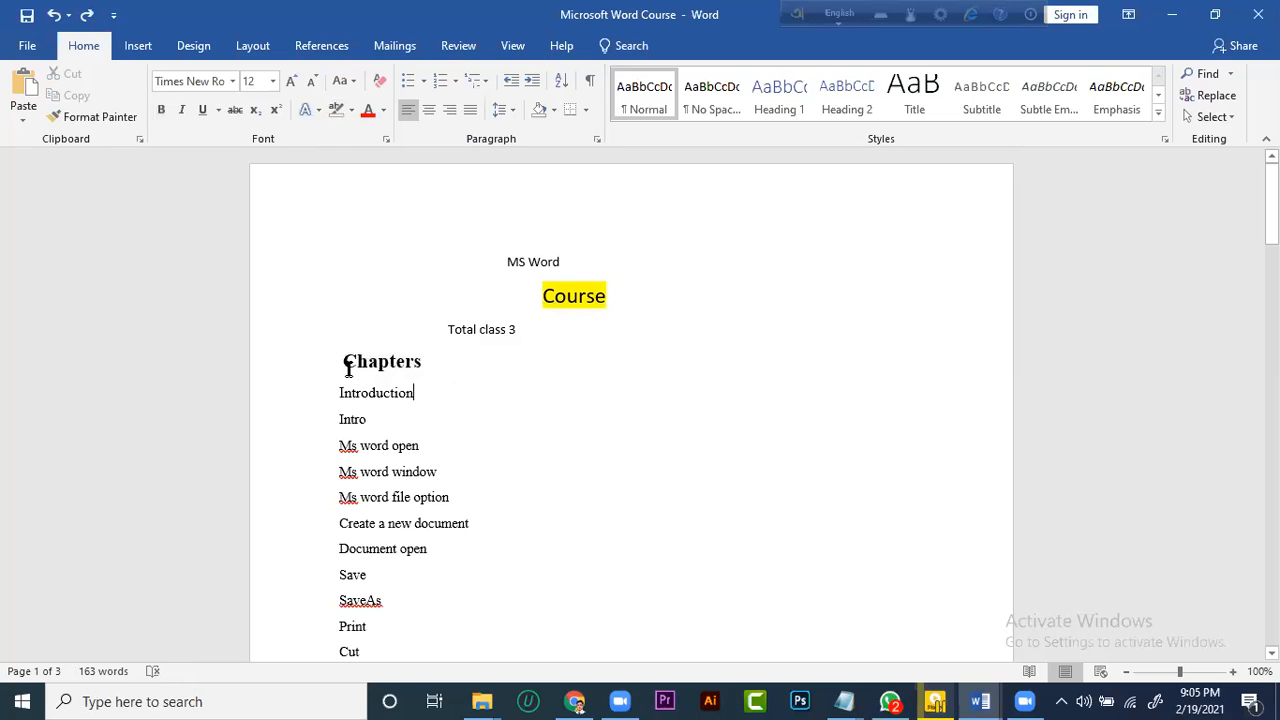
click(369, 112)
click(383, 112)
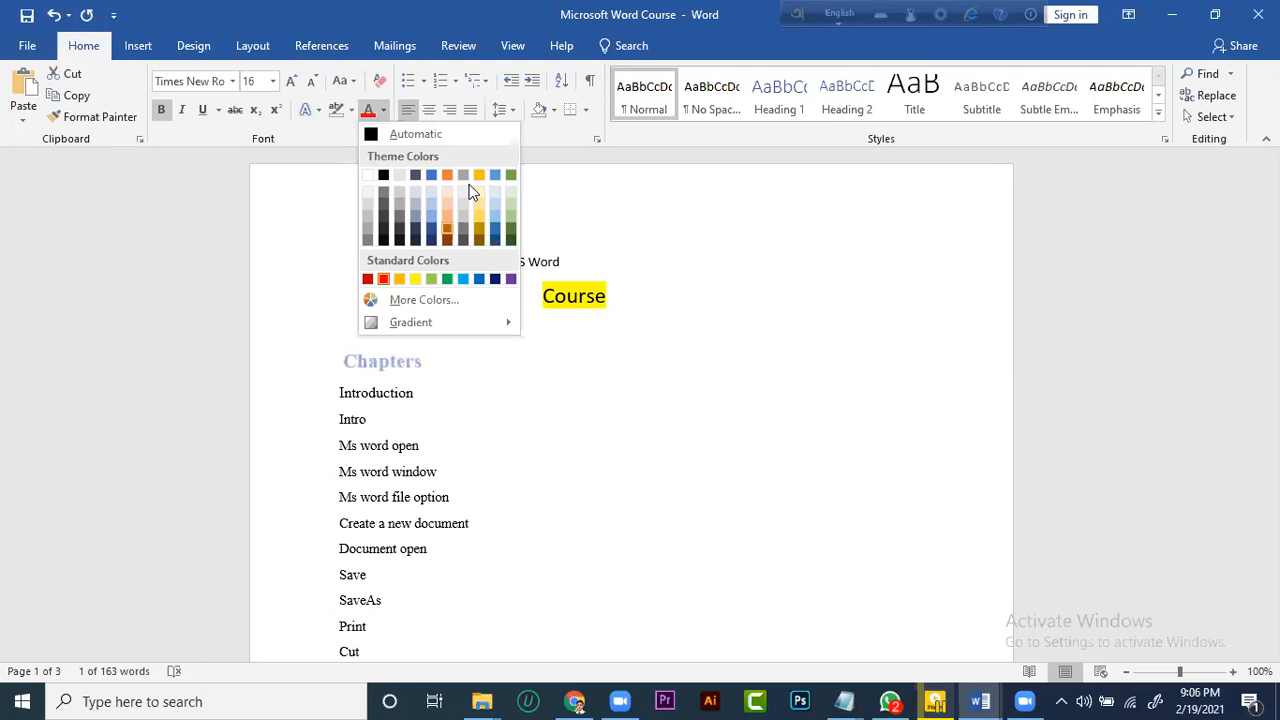
click(564, 410)
click(591, 366)
Apply the blue text effect with reflection to the "MS Word" title and enlarge its font
drag(585, 262, 489, 274)
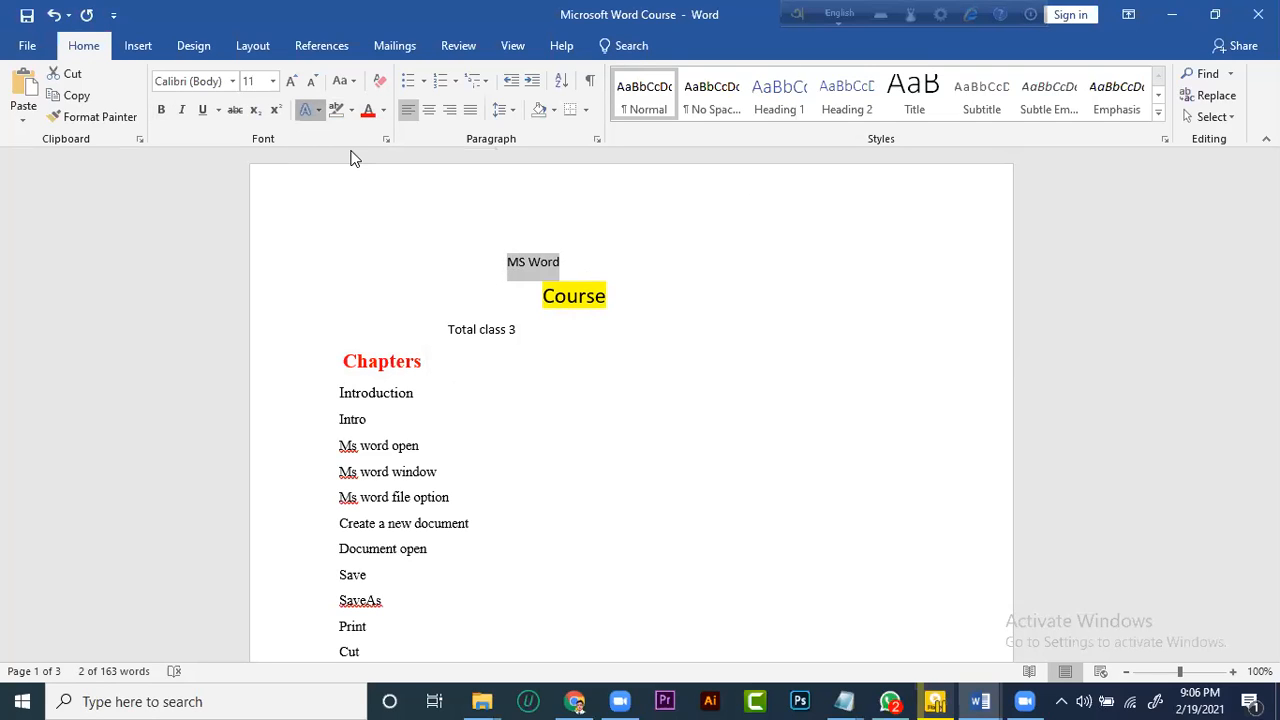
click(312, 110)
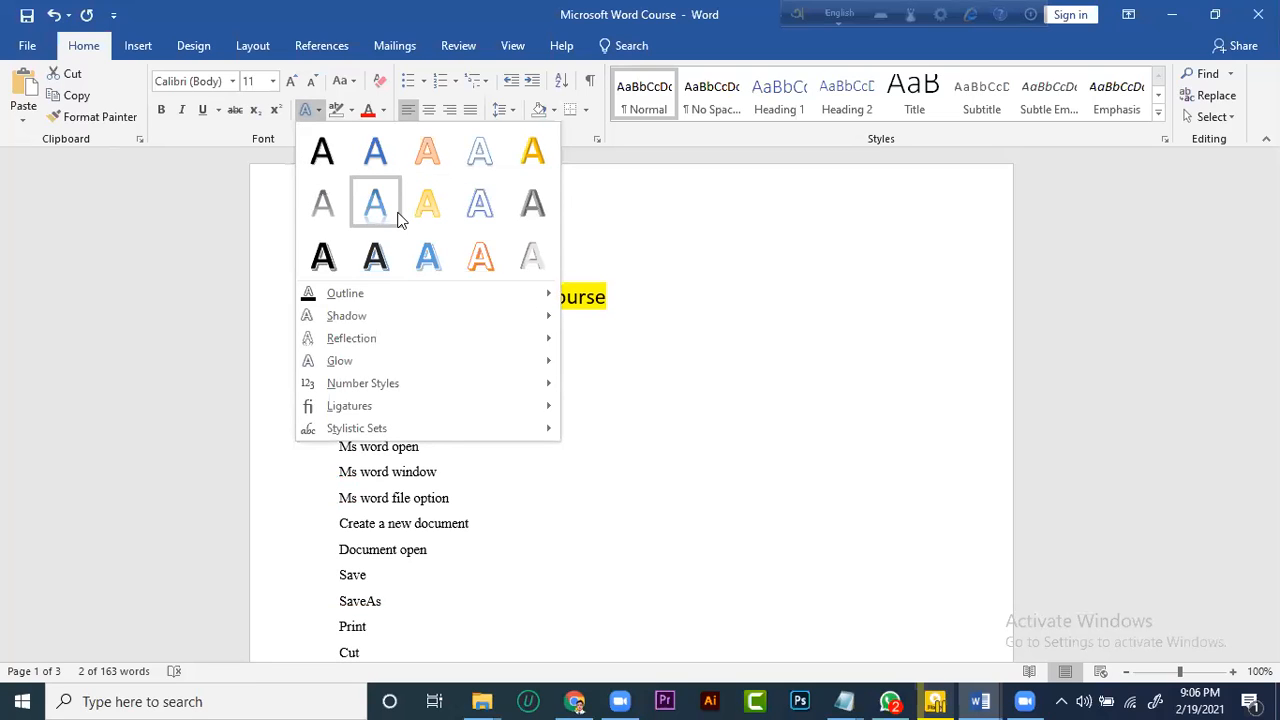
click(377, 205)
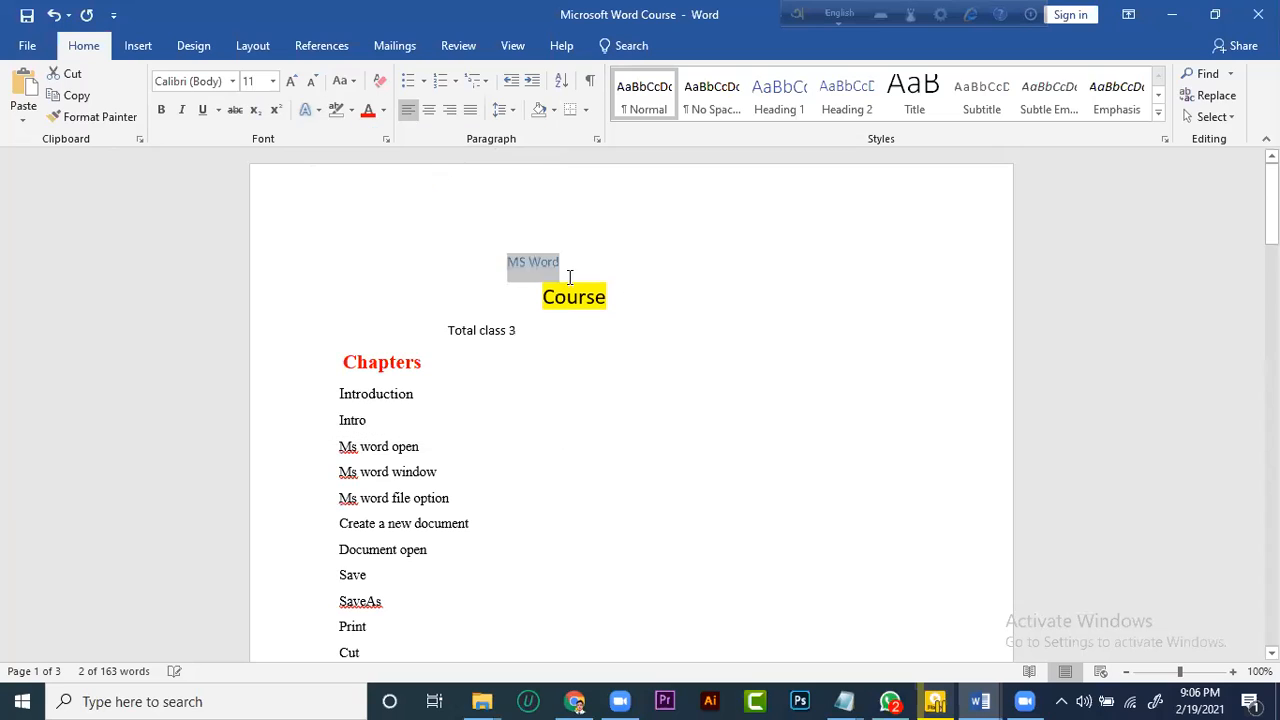
click(290, 82)
click(290, 82)
click(290, 82)
click(290, 82)
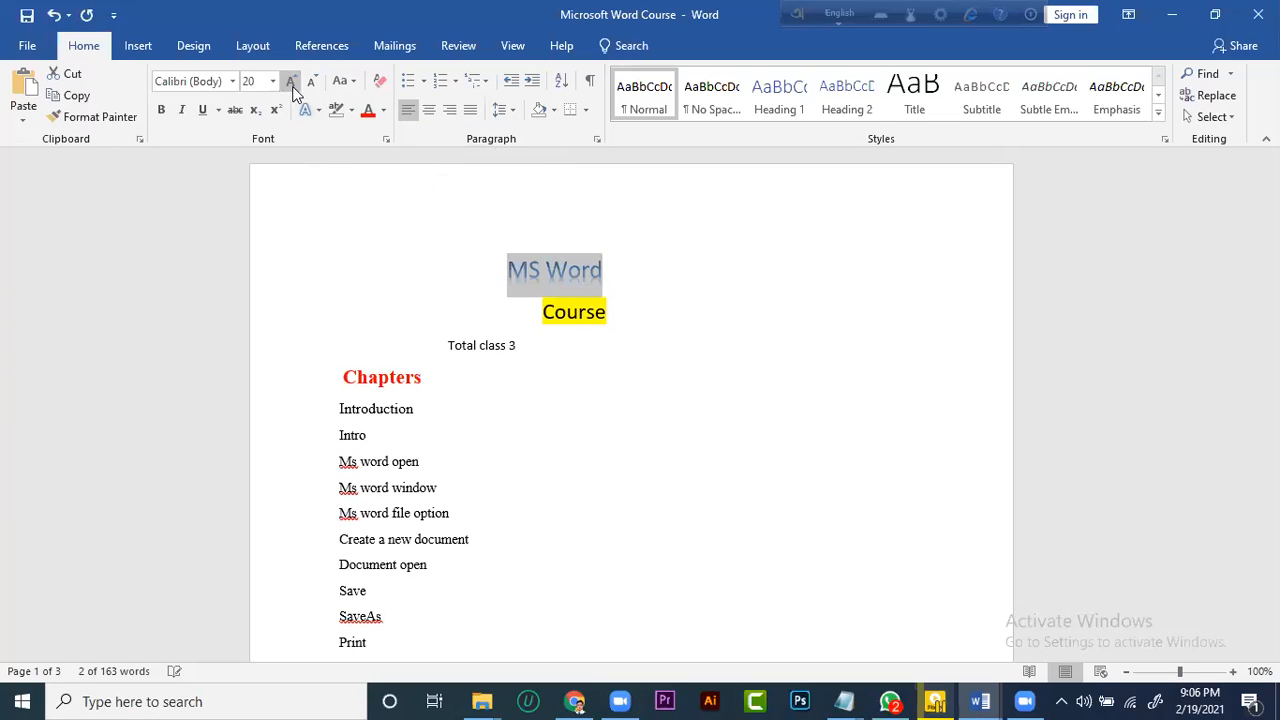
click(655, 312)
Look through the outline, shadow, reflection and glow text effect options for the "MS Word" title without applying any
click(500, 279)
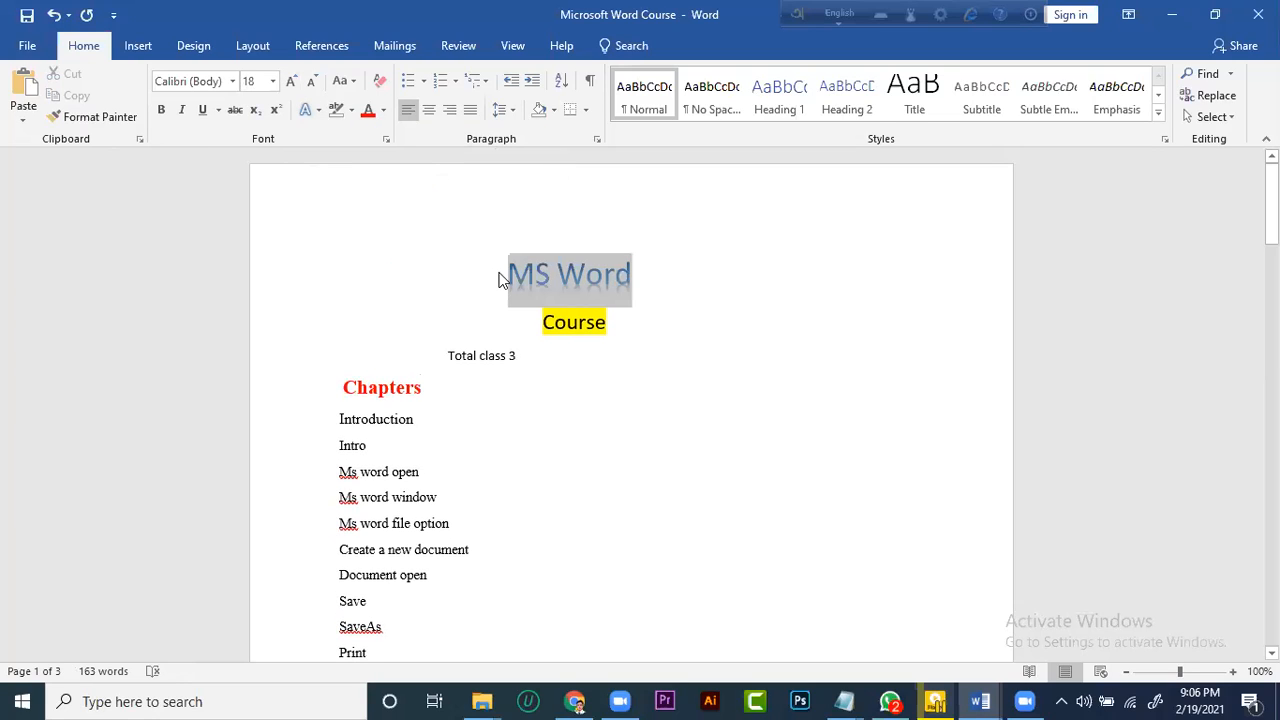
click(314, 110)
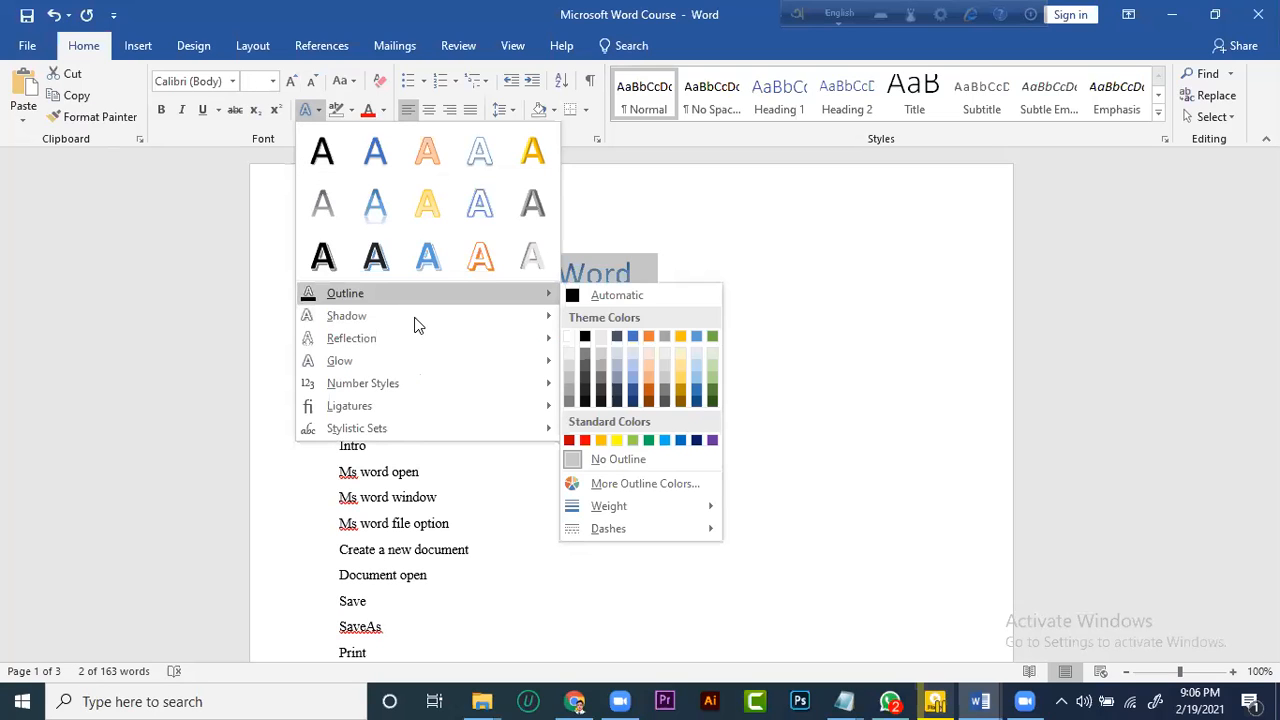
mouse_move(488, 325)
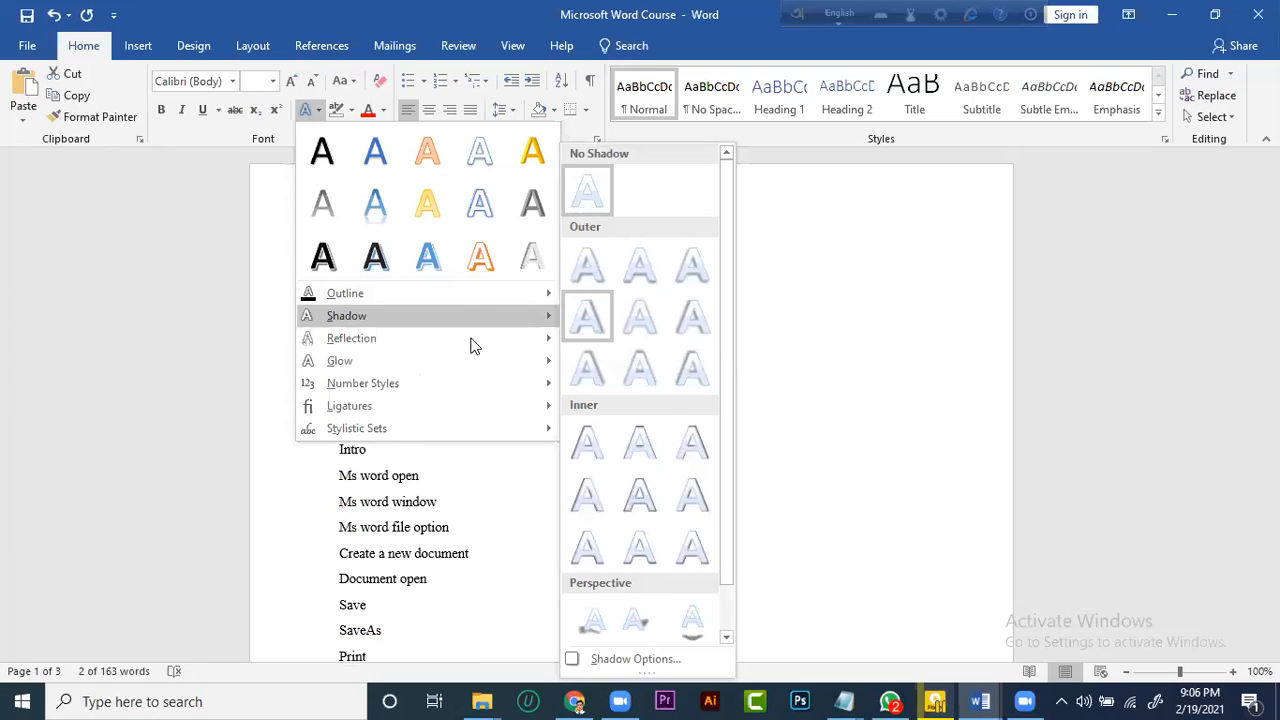
mouse_move(474, 346)
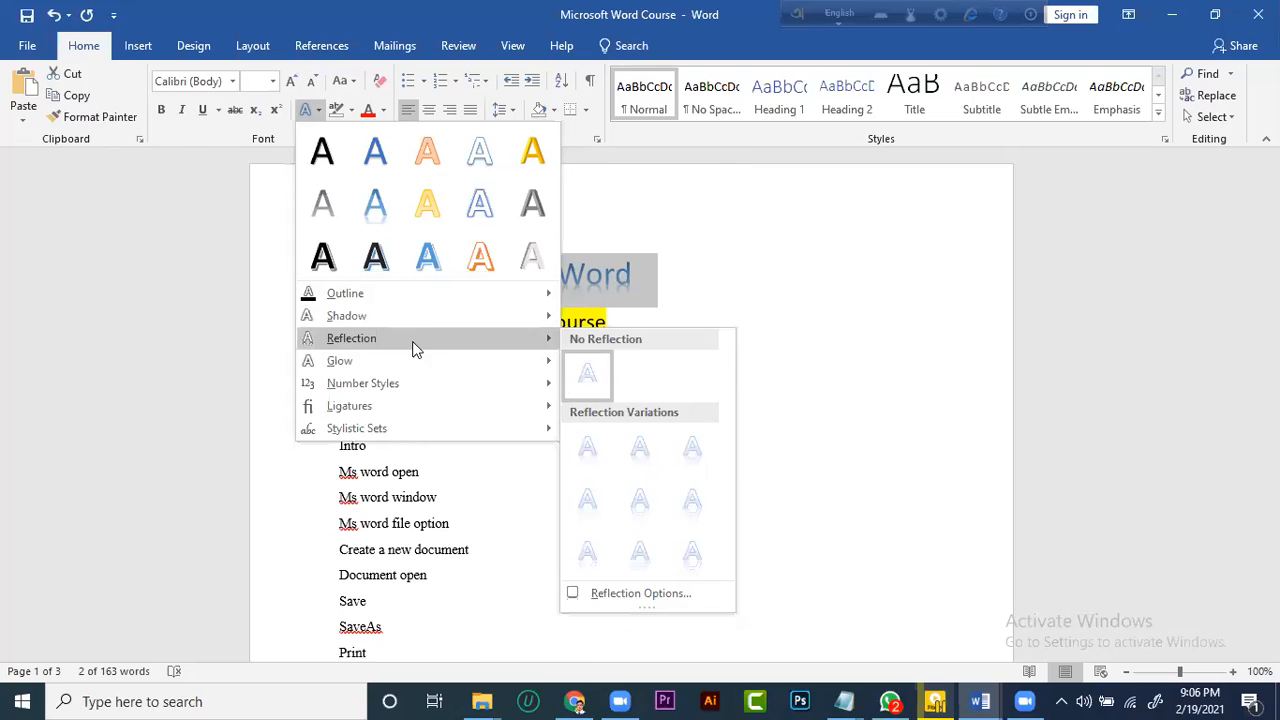
mouse_move(418, 358)
click(771, 302)
click(480, 388)
Bullet the five items from "Introduction" to "Ms word file option" and change their bullets to the arrowhead style
scroll(336, 326, down, 2)
drag(336, 326, 450, 440)
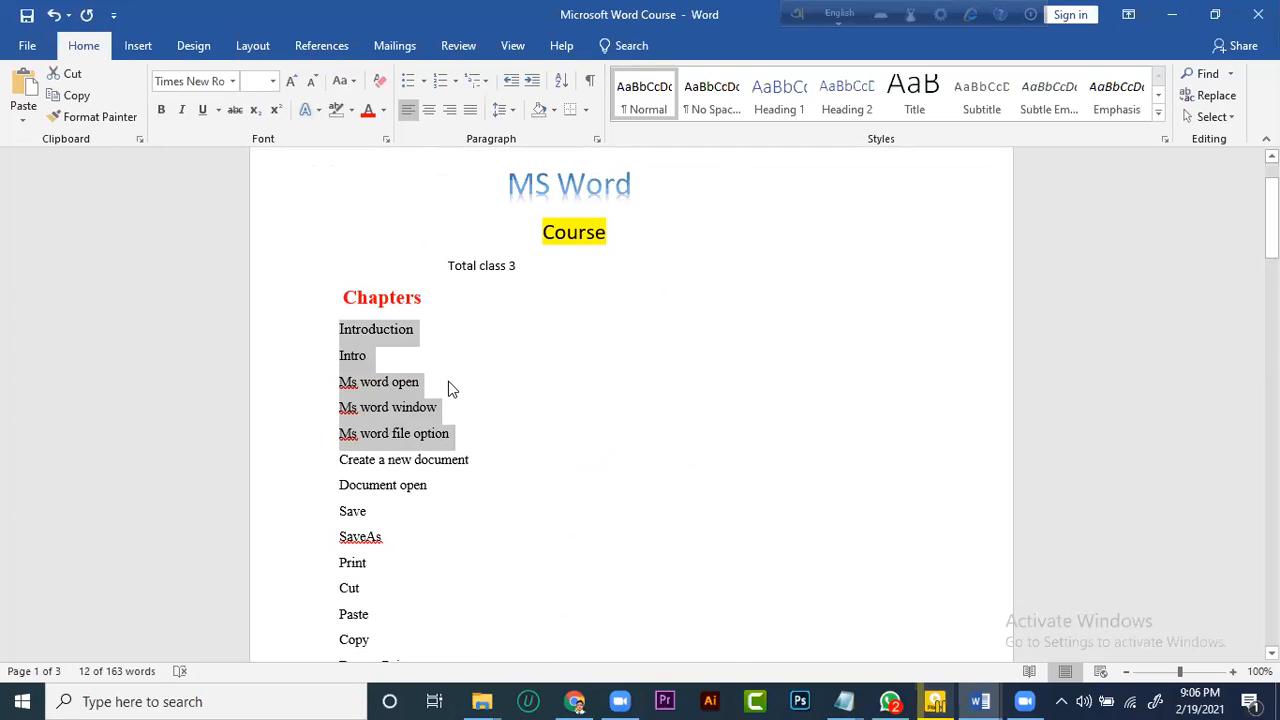
click(408, 88)
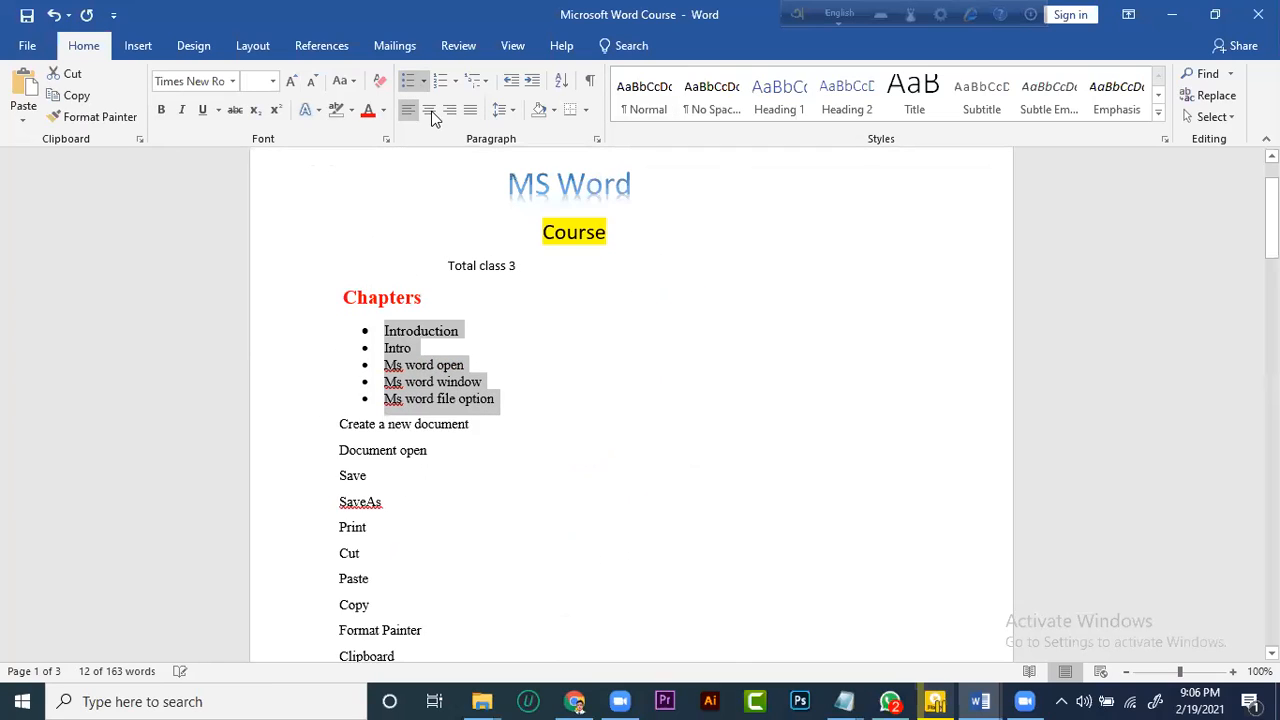
click(425, 86)
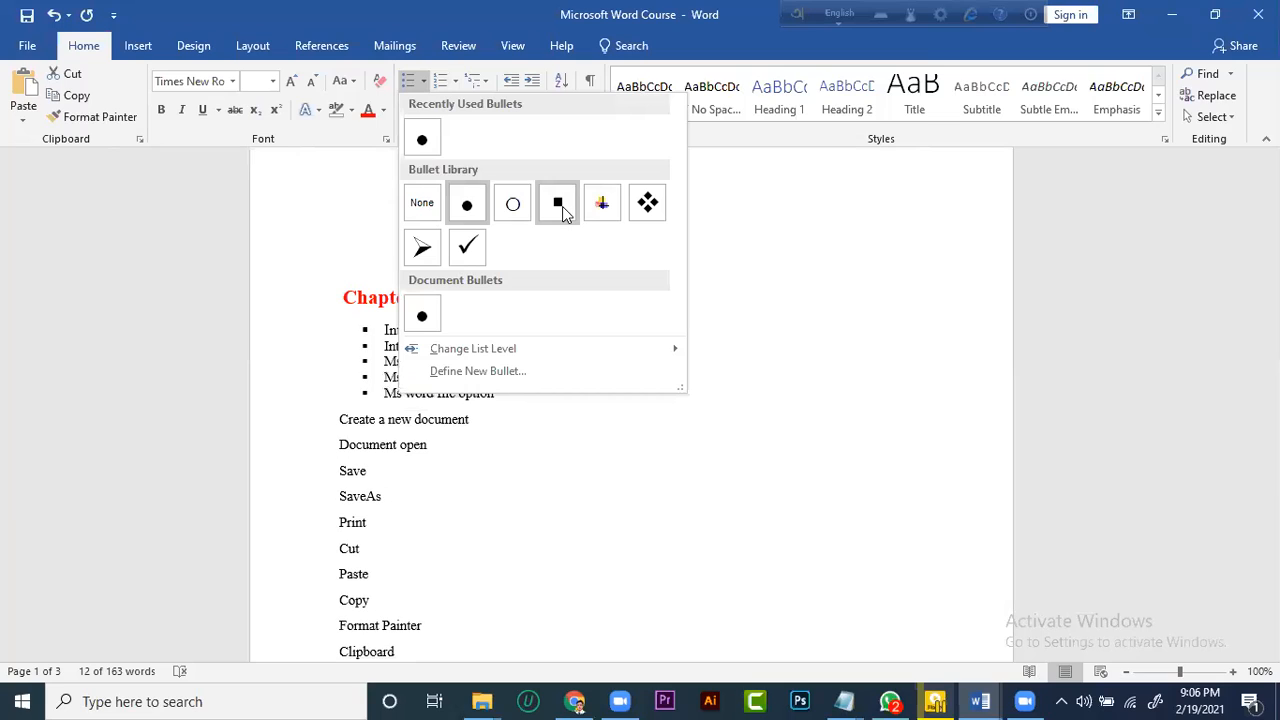
click(420, 250)
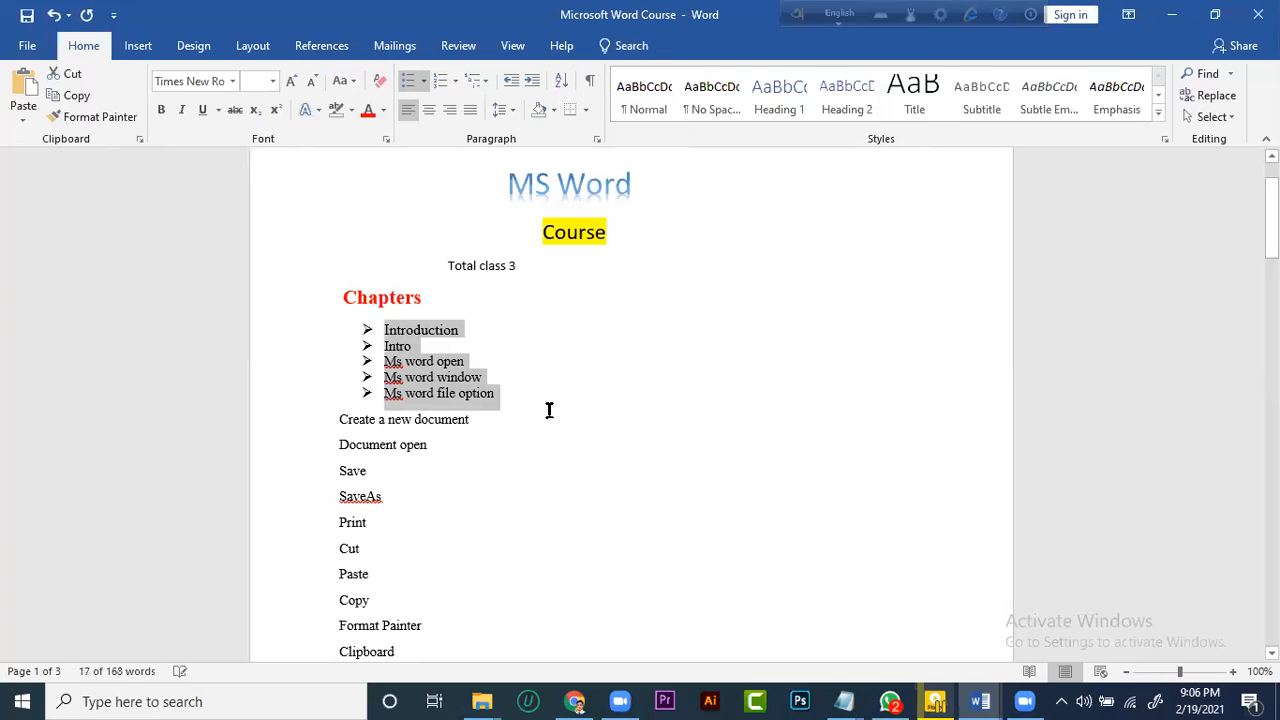
click(534, 393)
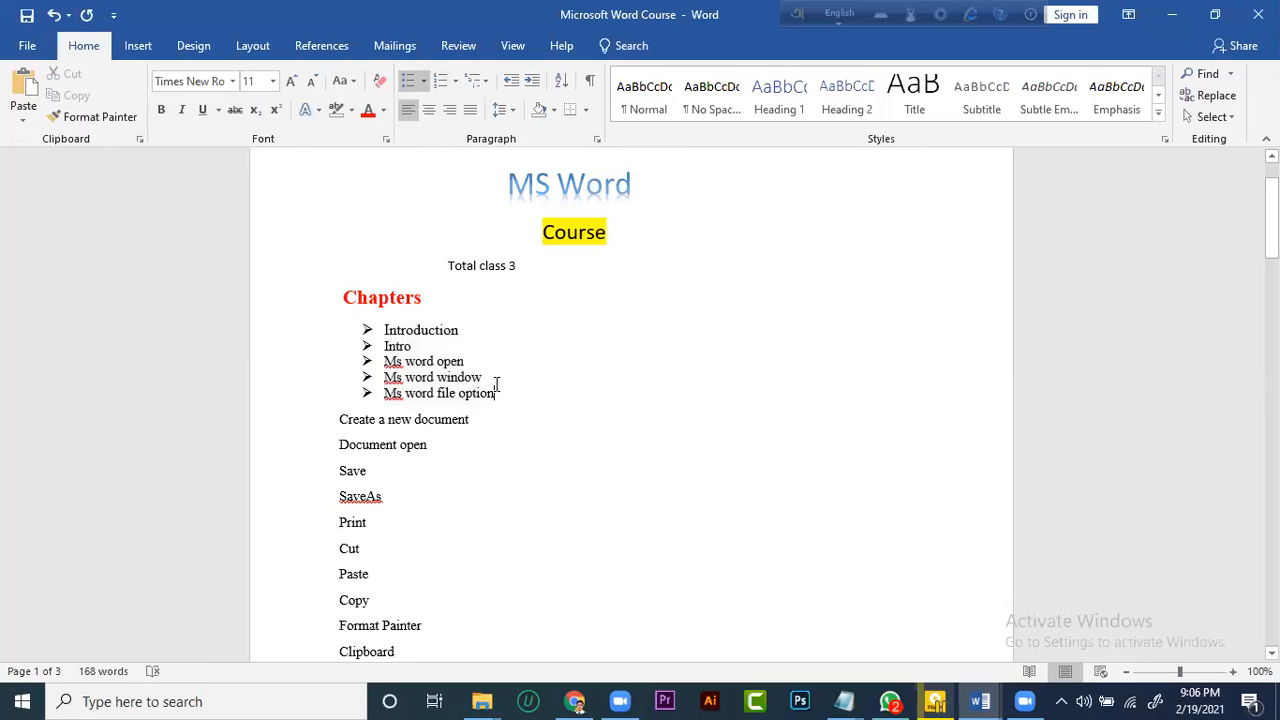
Replace the arrowhead bullets of the five items under "Chapters" with 1. 2. 3. numbering and preview other number formats
drag(500, 405, 368, 333)
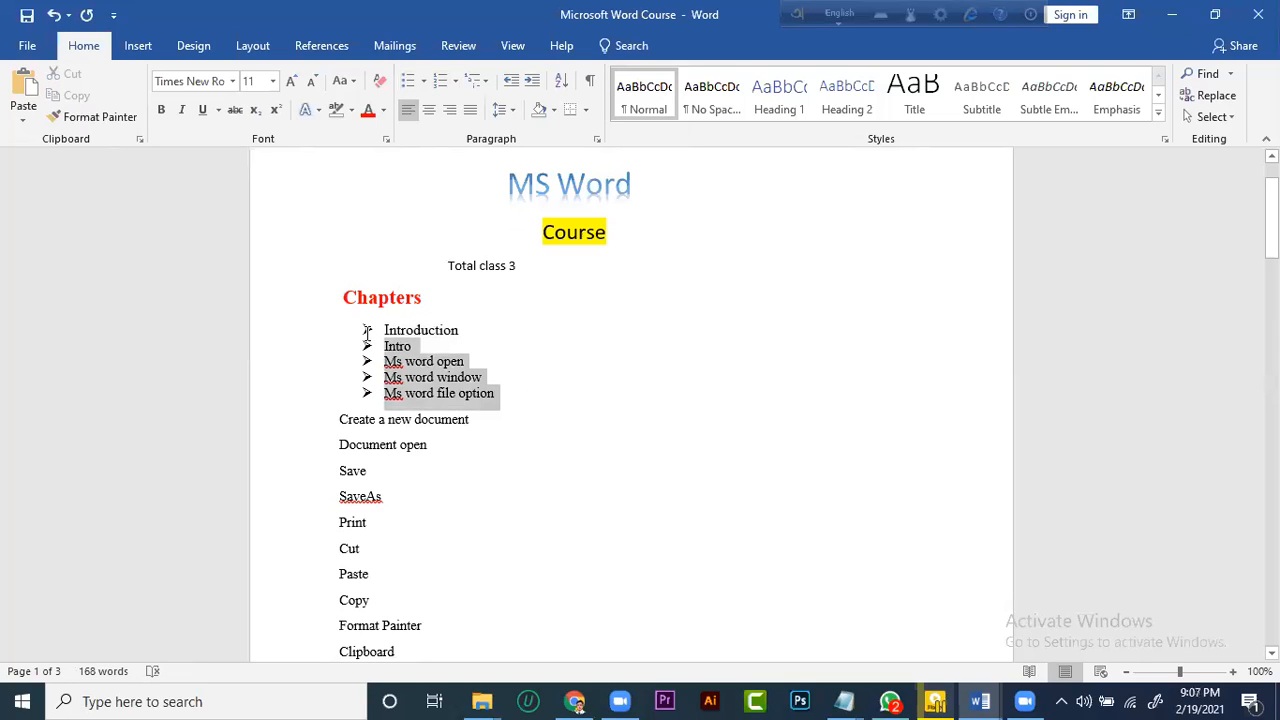
click(455, 82)
click(540, 173)
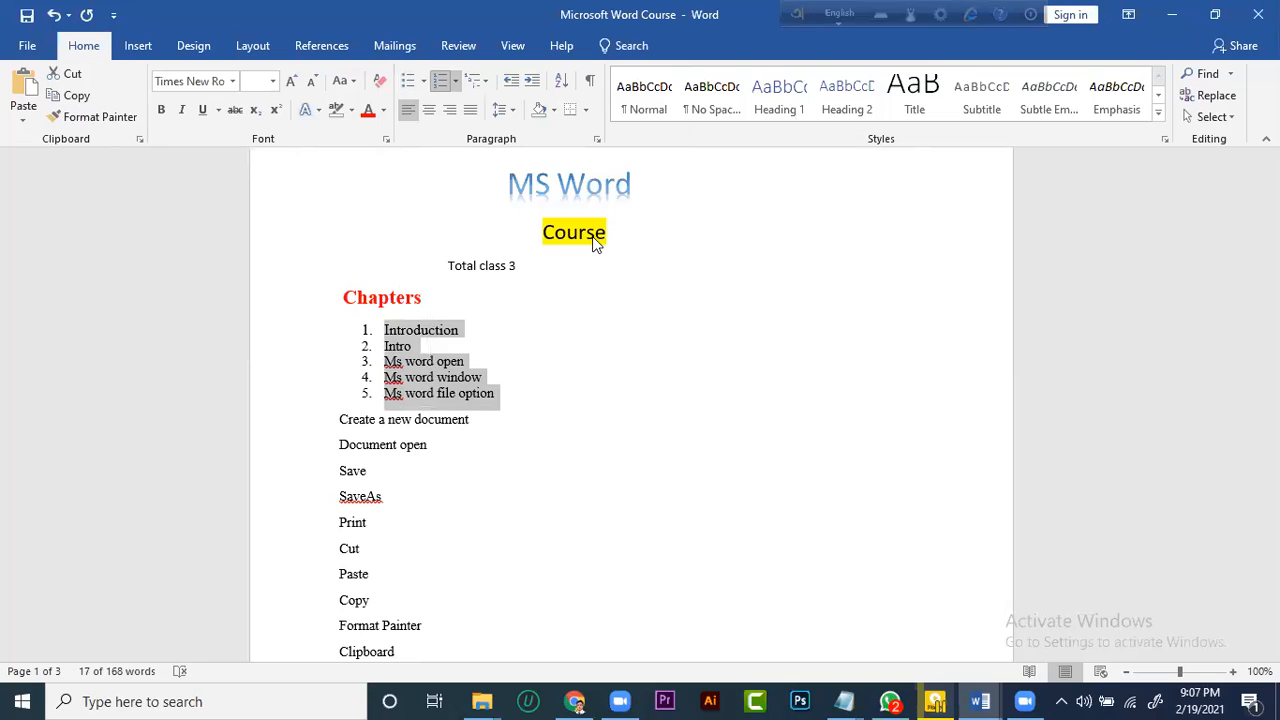
click(455, 82)
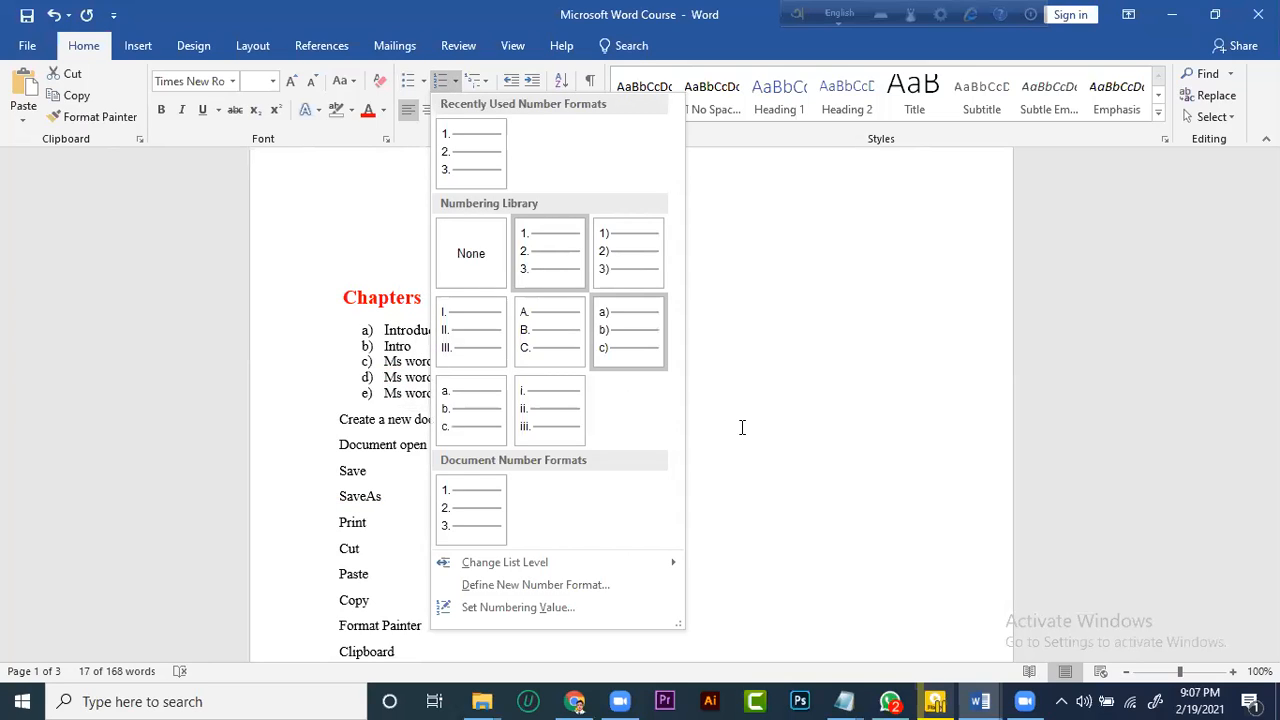
key(Escape)
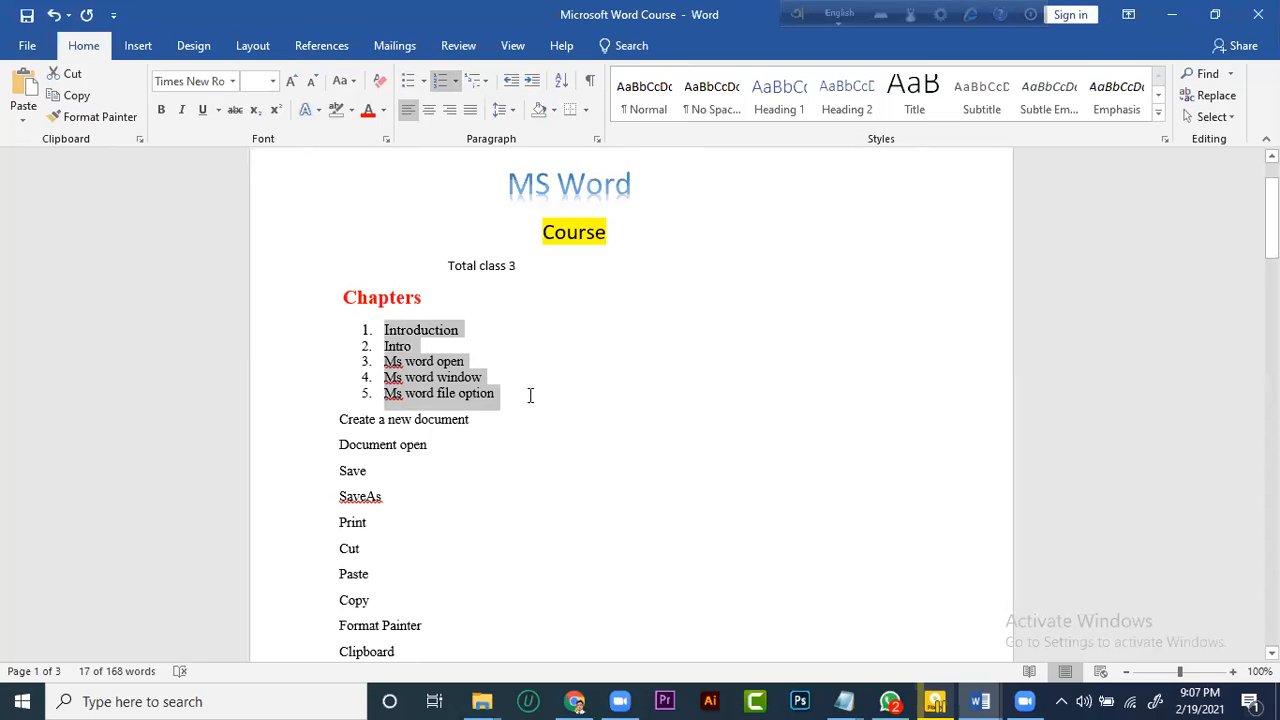
click(383, 340)
click(731, 247)
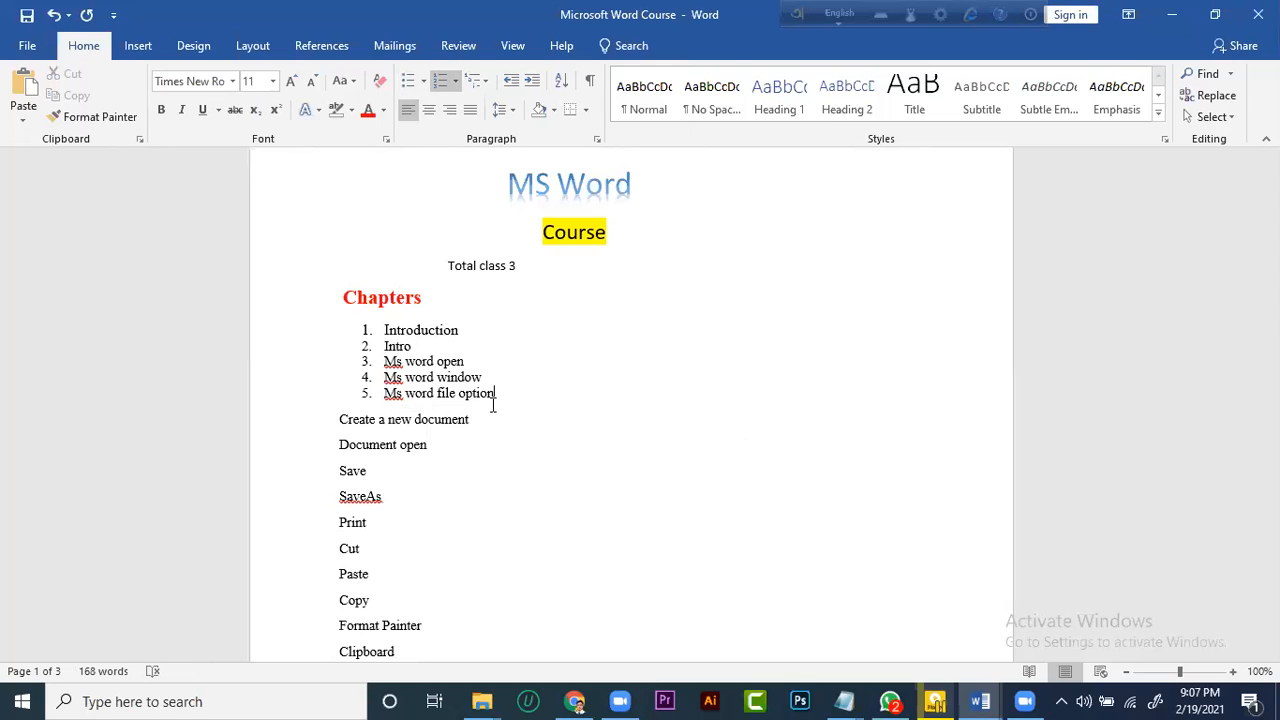
Enlarge the font of the five numbered items under "Chapters" until "Ms word window" is 20 pt
double_click(371, 329)
click(291, 83)
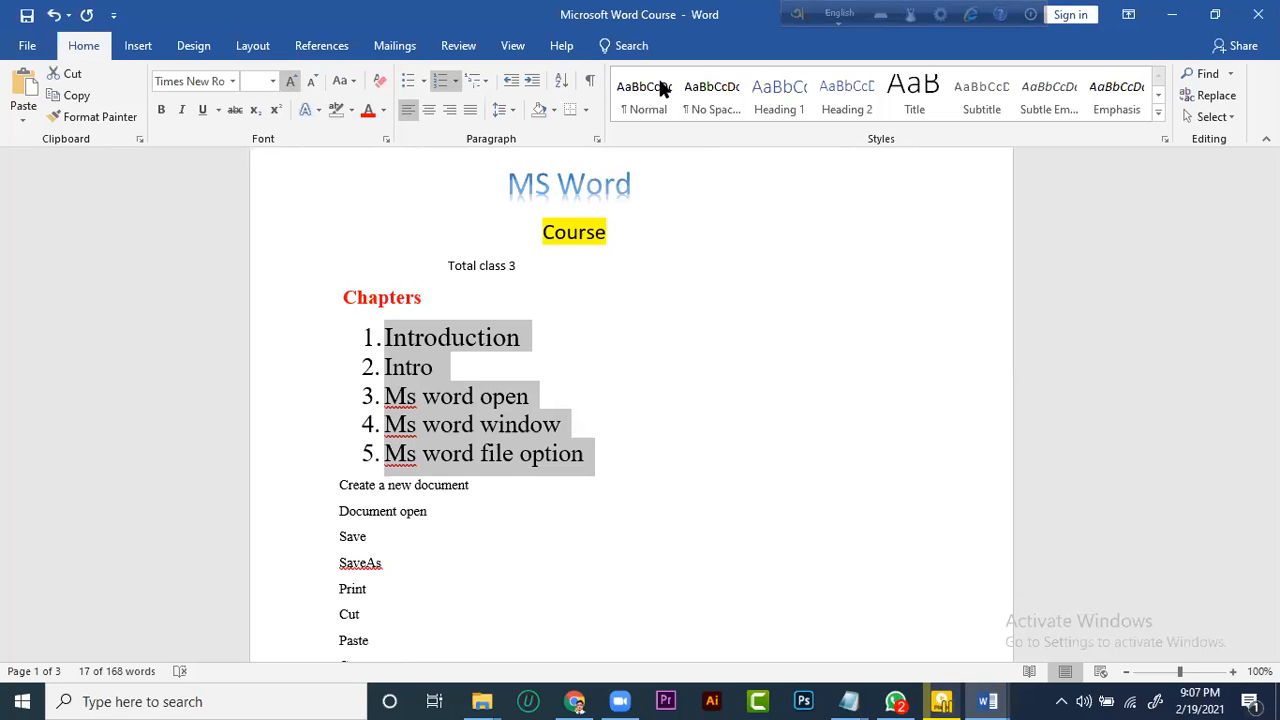
click(728, 41)
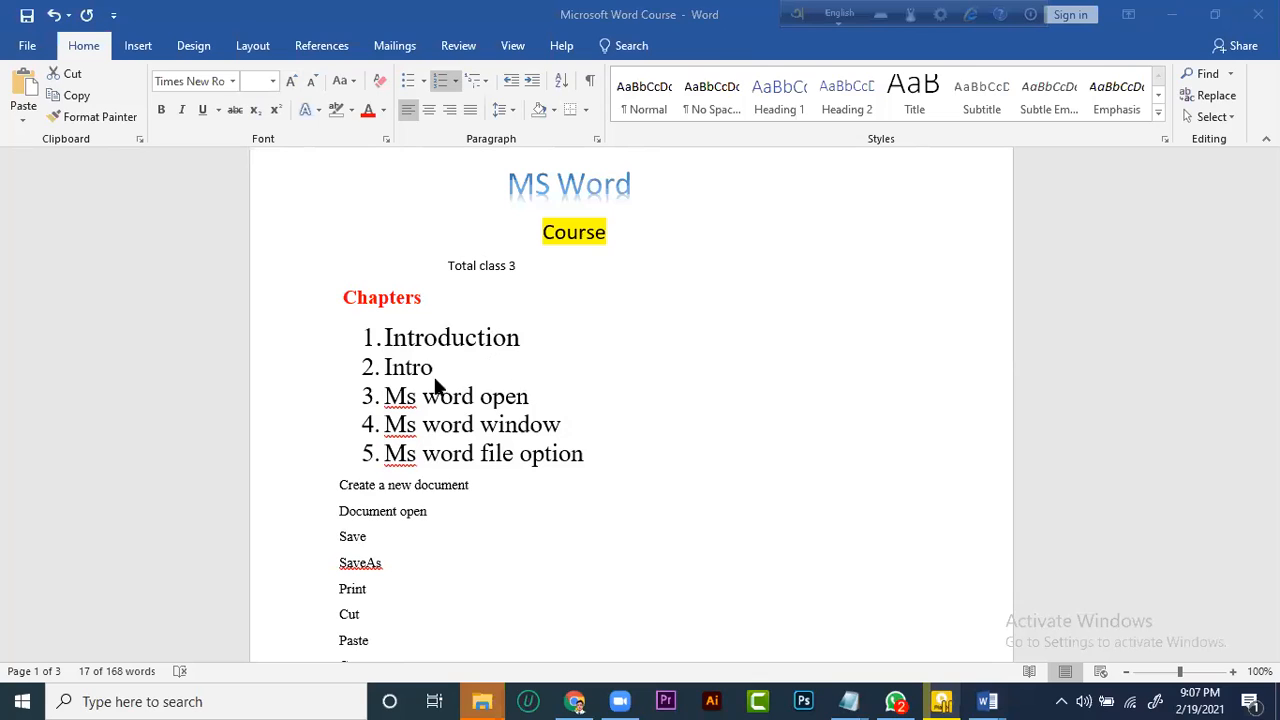
click(584, 423)
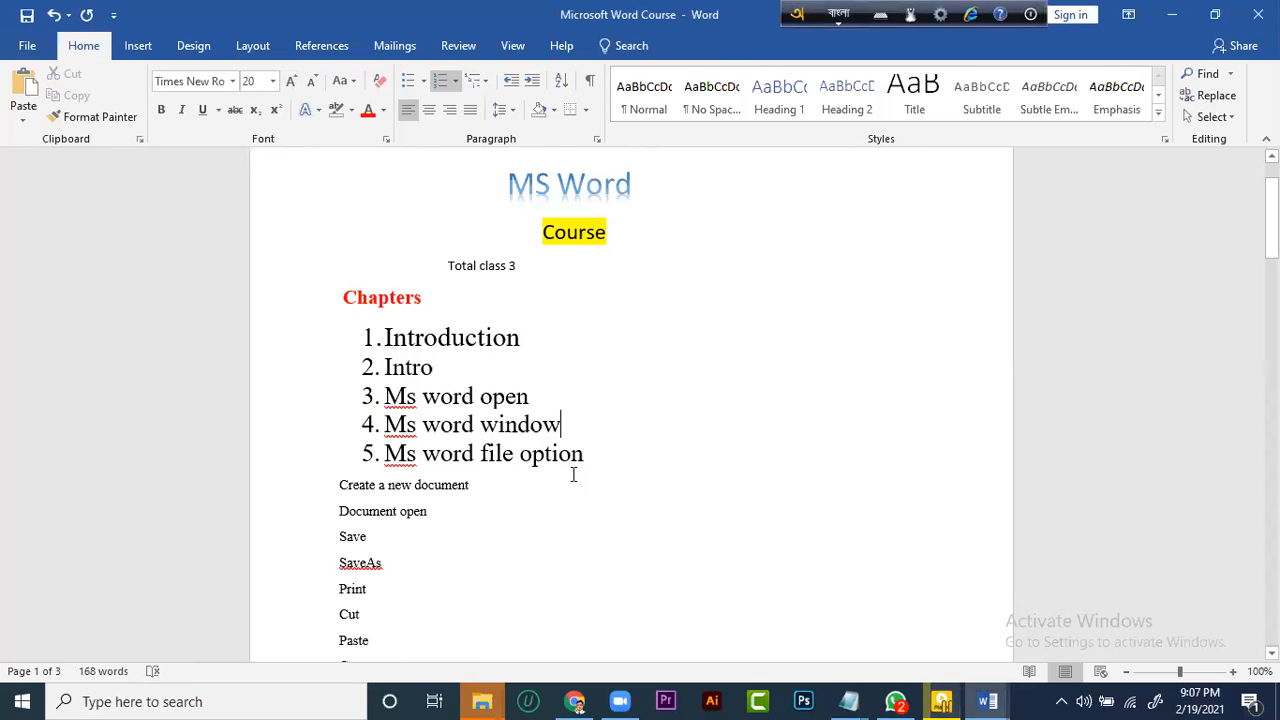
Review the numbering library for the five numbered items and close it without choosing a format
drag(588, 459, 384, 336)
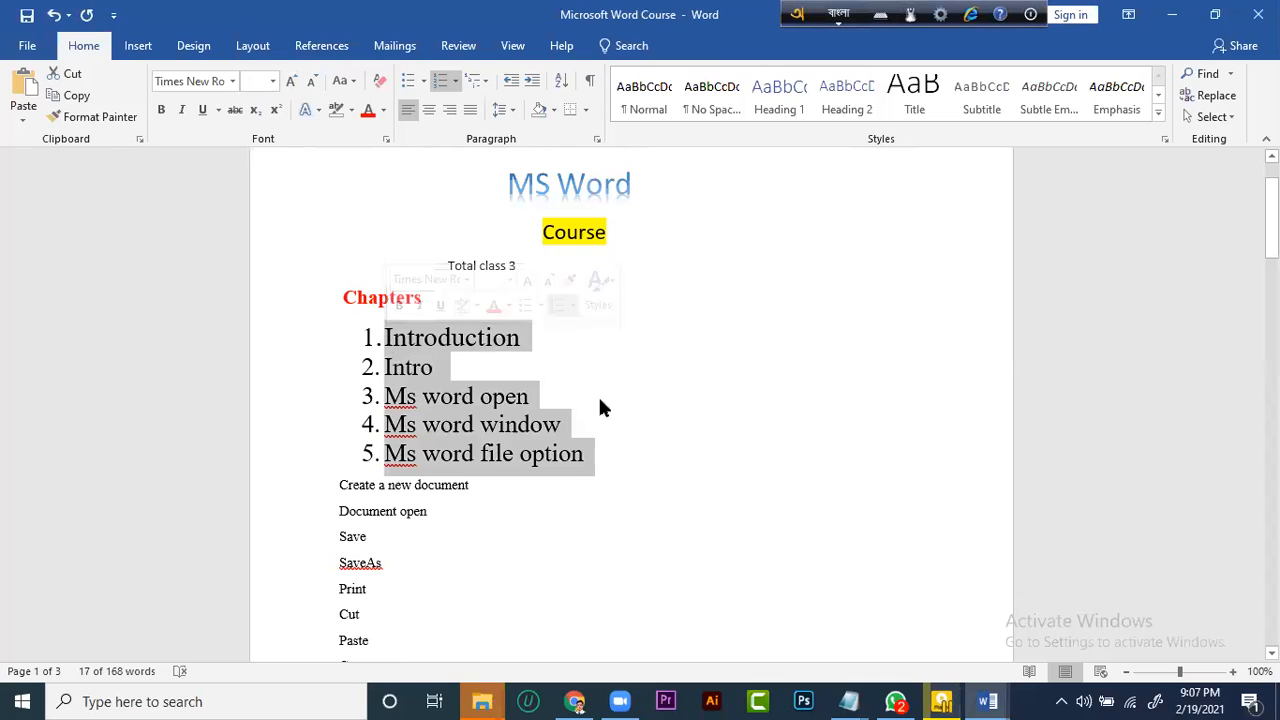
click(637, 431)
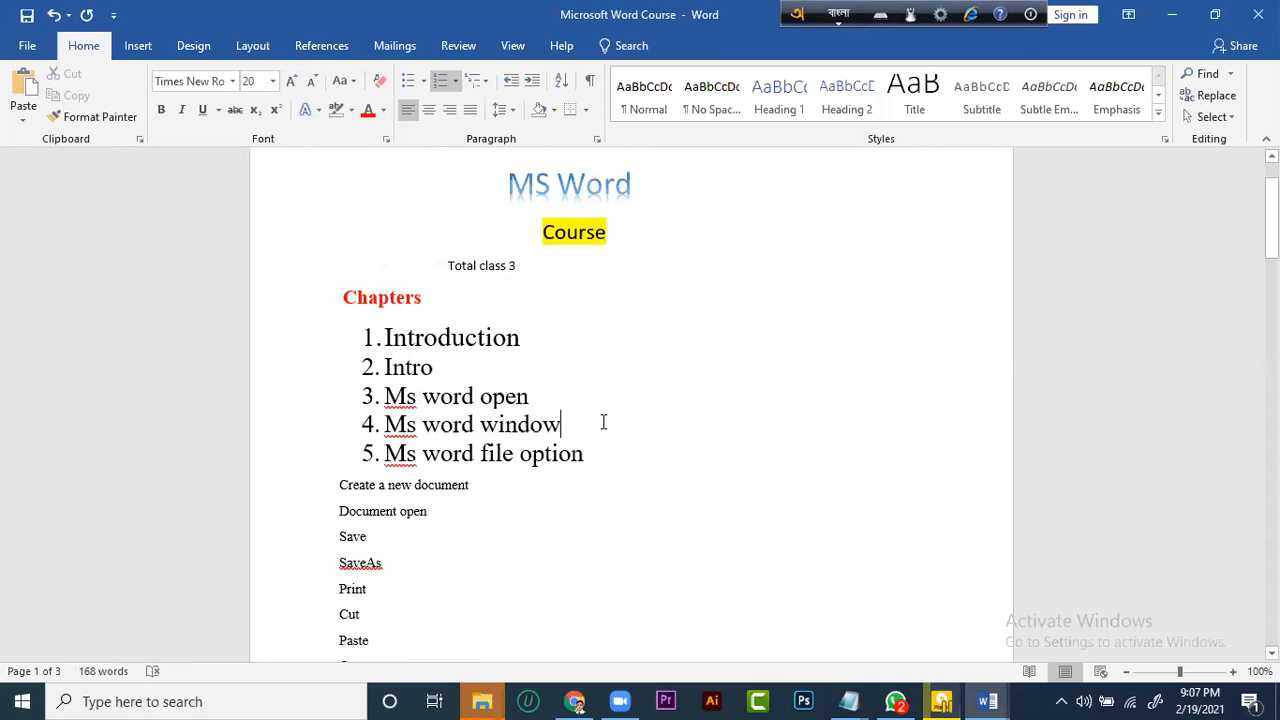
drag(605, 457, 422, 317)
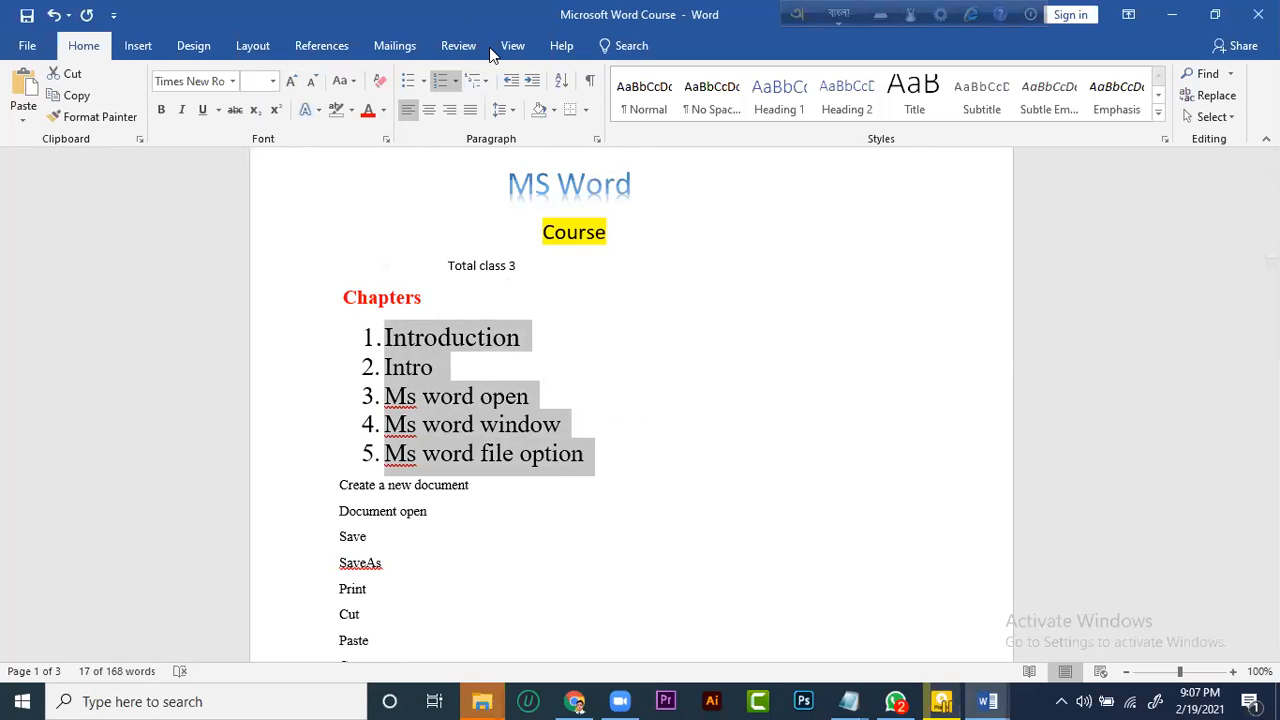
click(455, 80)
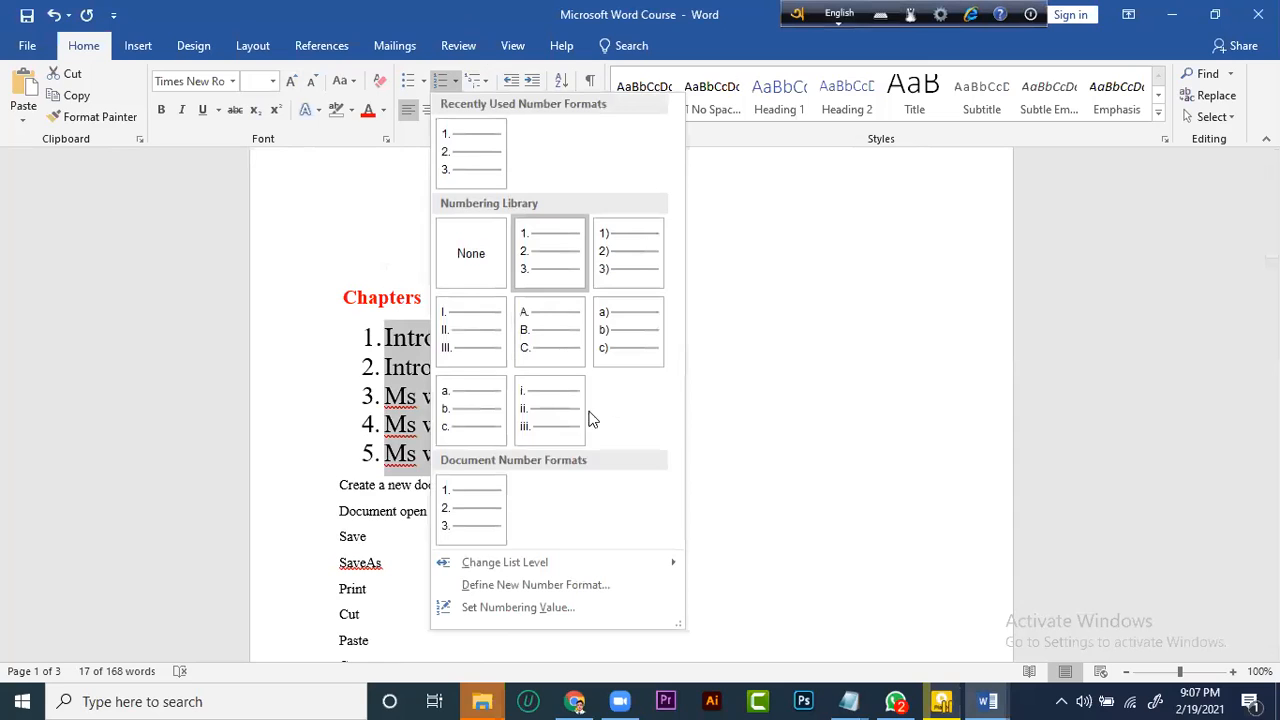
click(732, 449)
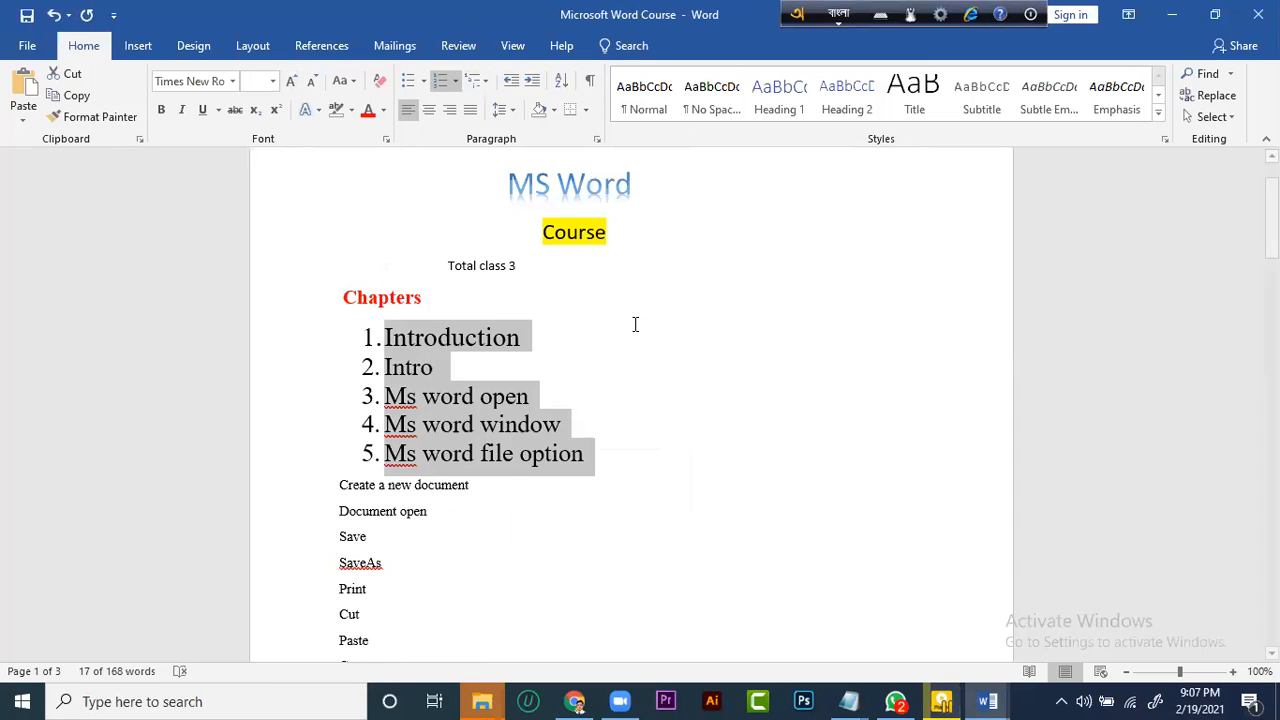
click(600, 422)
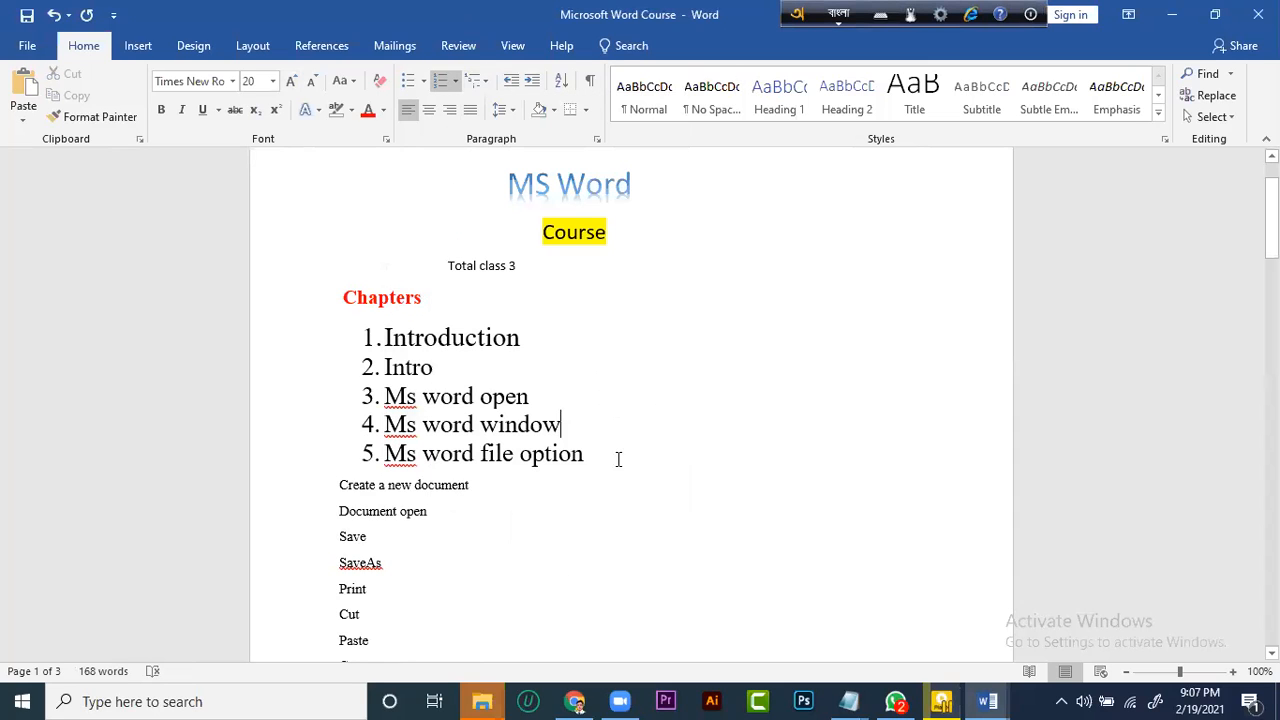
Try the 1) a) i) multilevel list format on the five numbered items and undo the change
drag(622, 452, 384, 330)
click(476, 80)
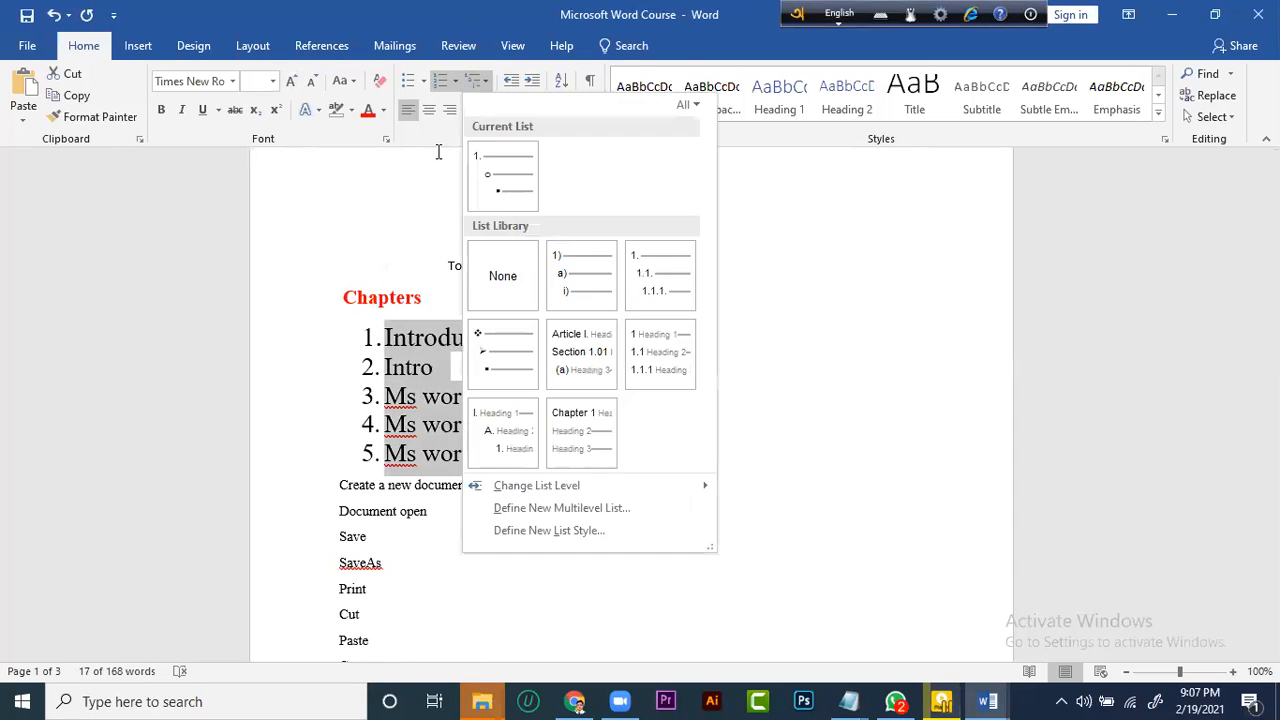
click(575, 291)
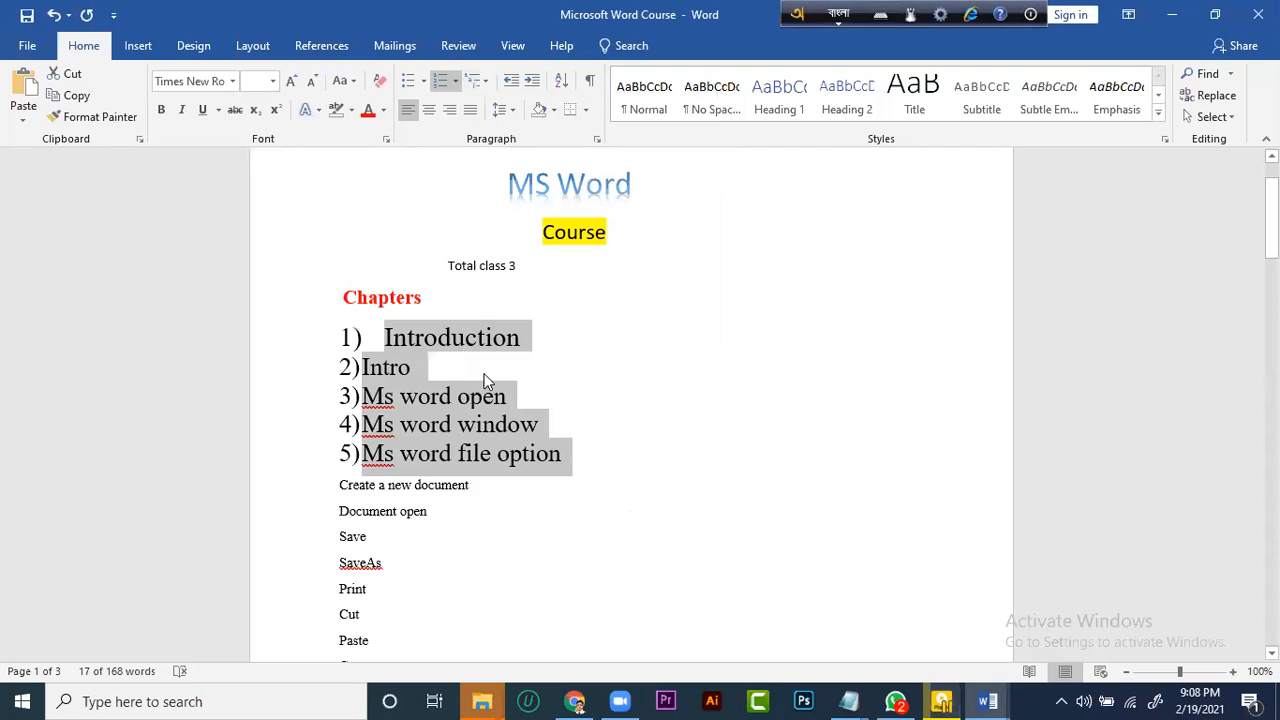
key(ctrl+z)
click(577, 424)
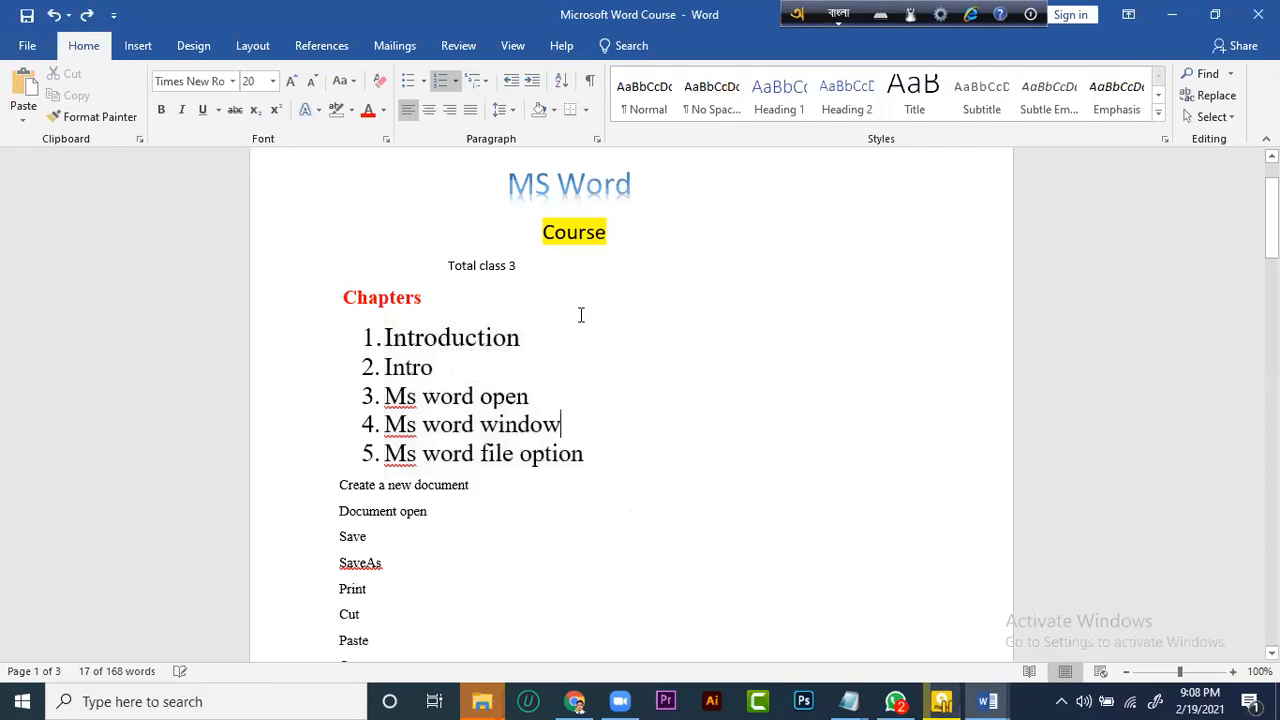
click(608, 384)
drag(617, 451, 345, 297)
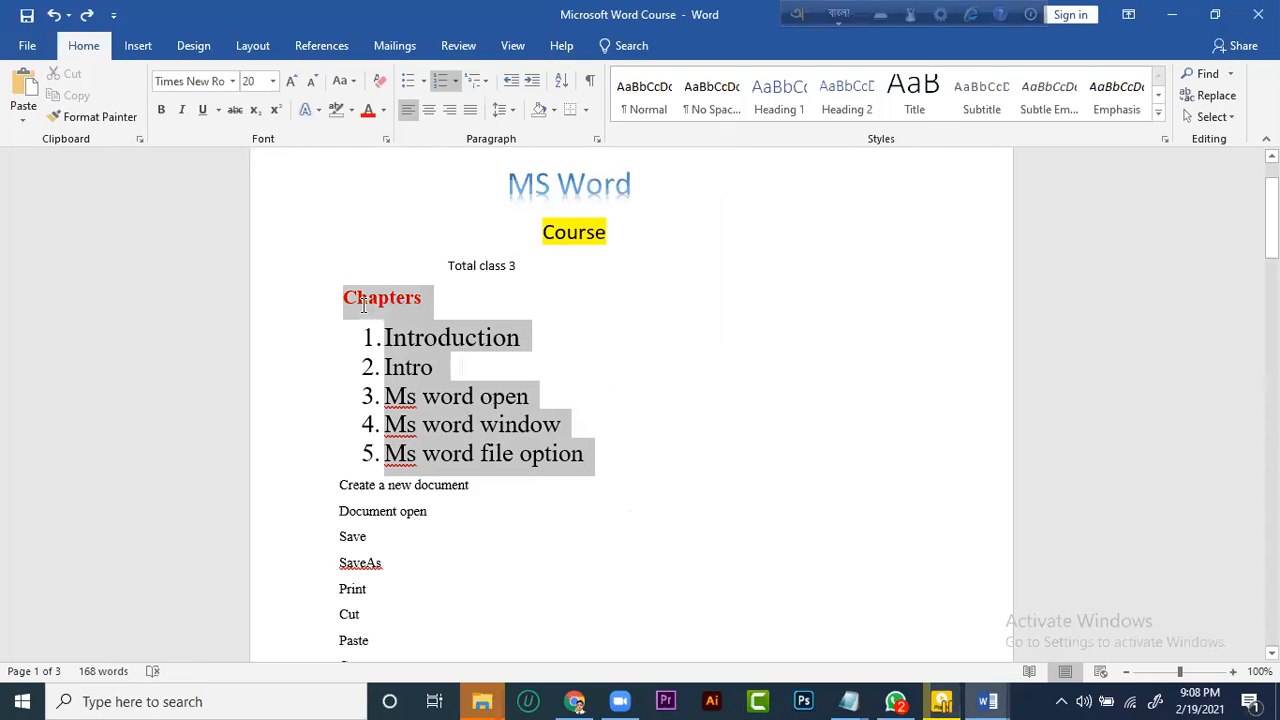
Minimize both open Word documents and open This PC from the desktop
click(1168, 16)
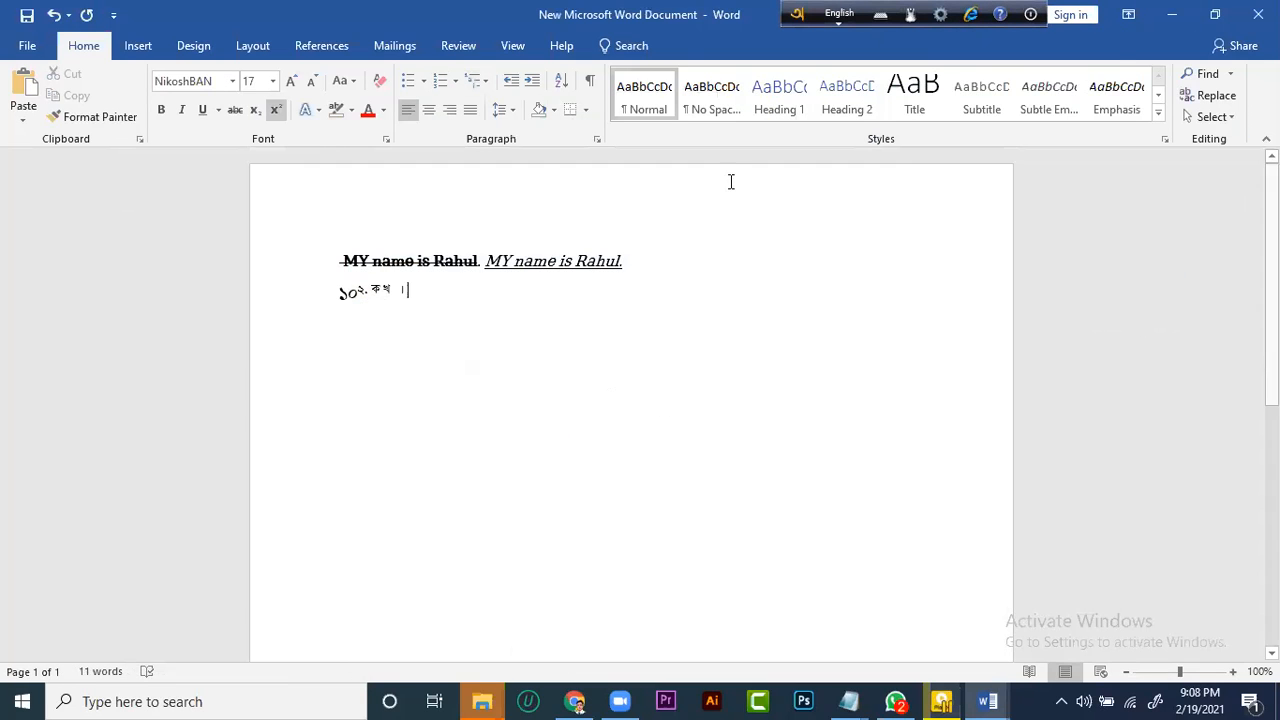
click(1184, 9)
click(1170, 10)
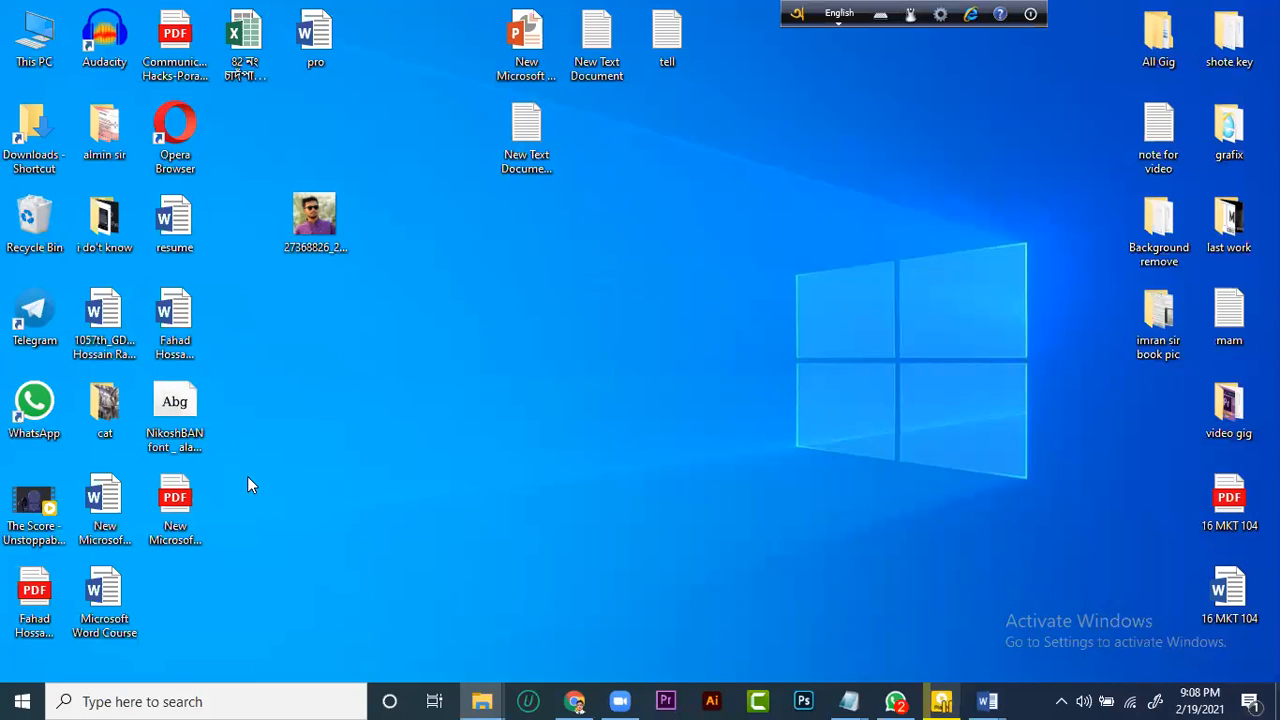
double_click(34, 35)
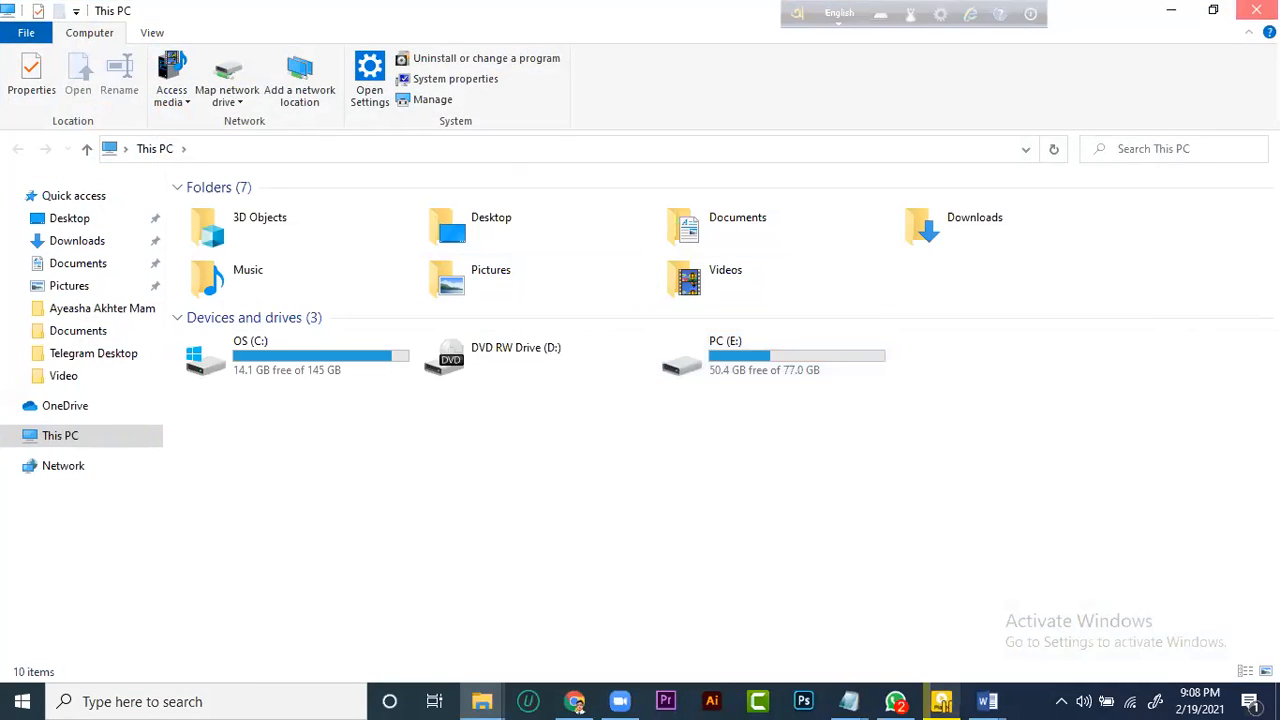
Close the This PC window, cancel closing the Microsoft Word Course document and minimize it to the desktop
click(1256, 9)
click(115, 620)
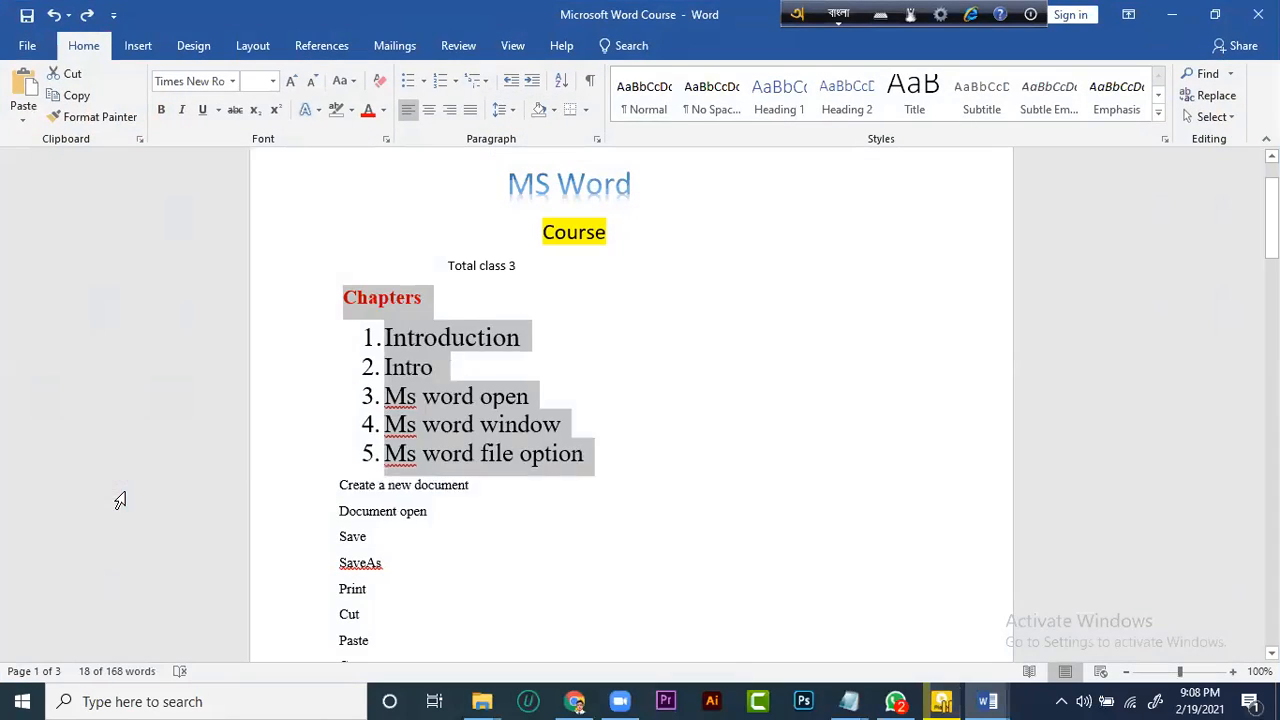
click(123, 491)
click(1258, 14)
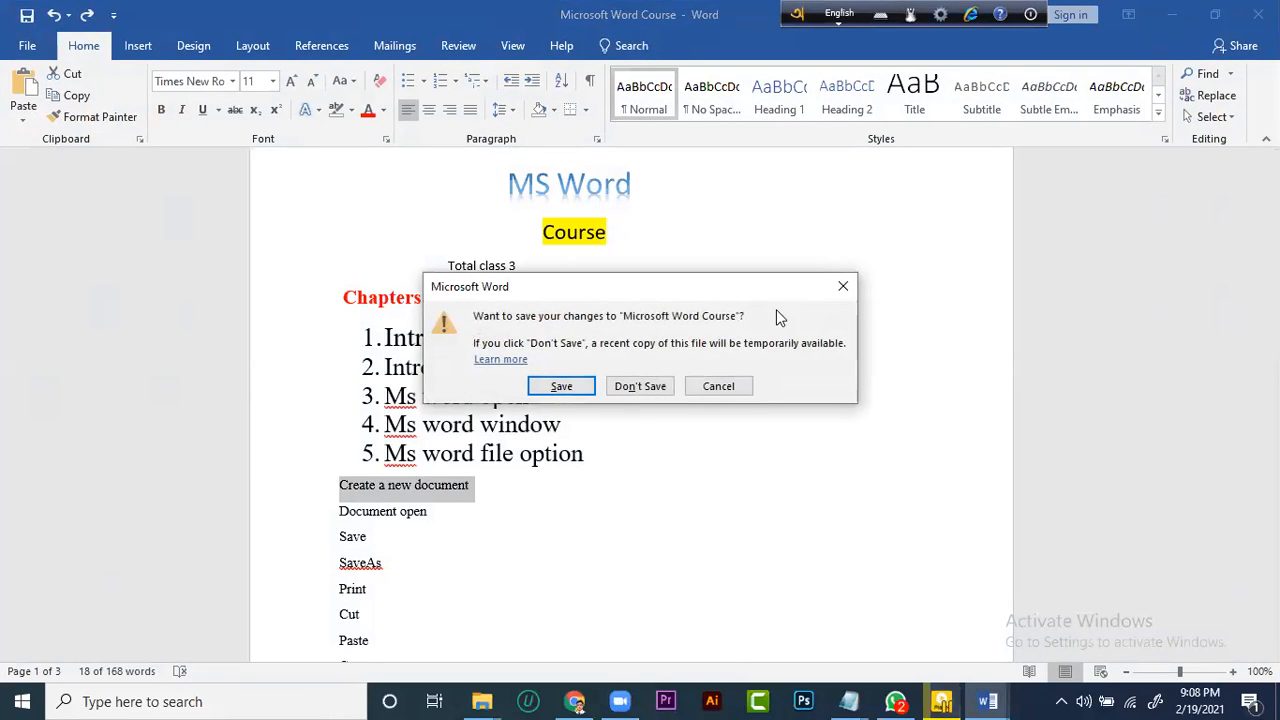
click(843, 286)
click(1172, 14)
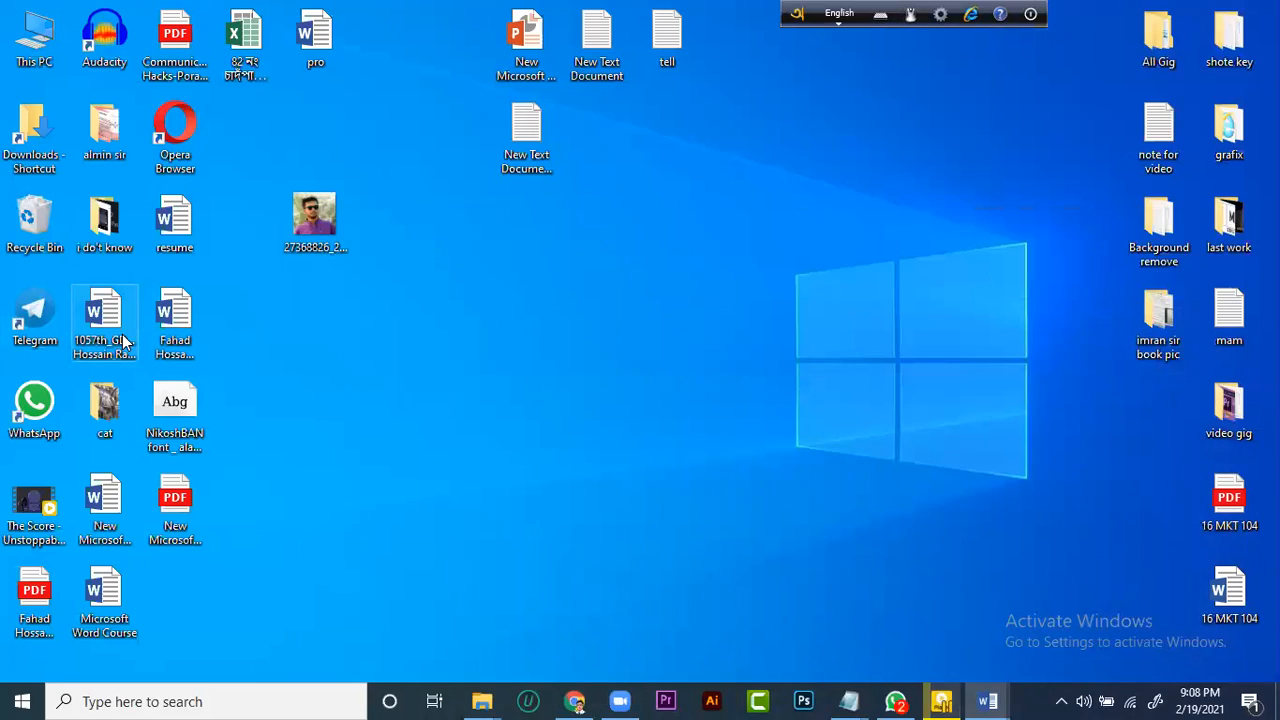
click(85, 592)
Switch to Chrome and search Google for covid-19 in a new tab
click(567, 695)
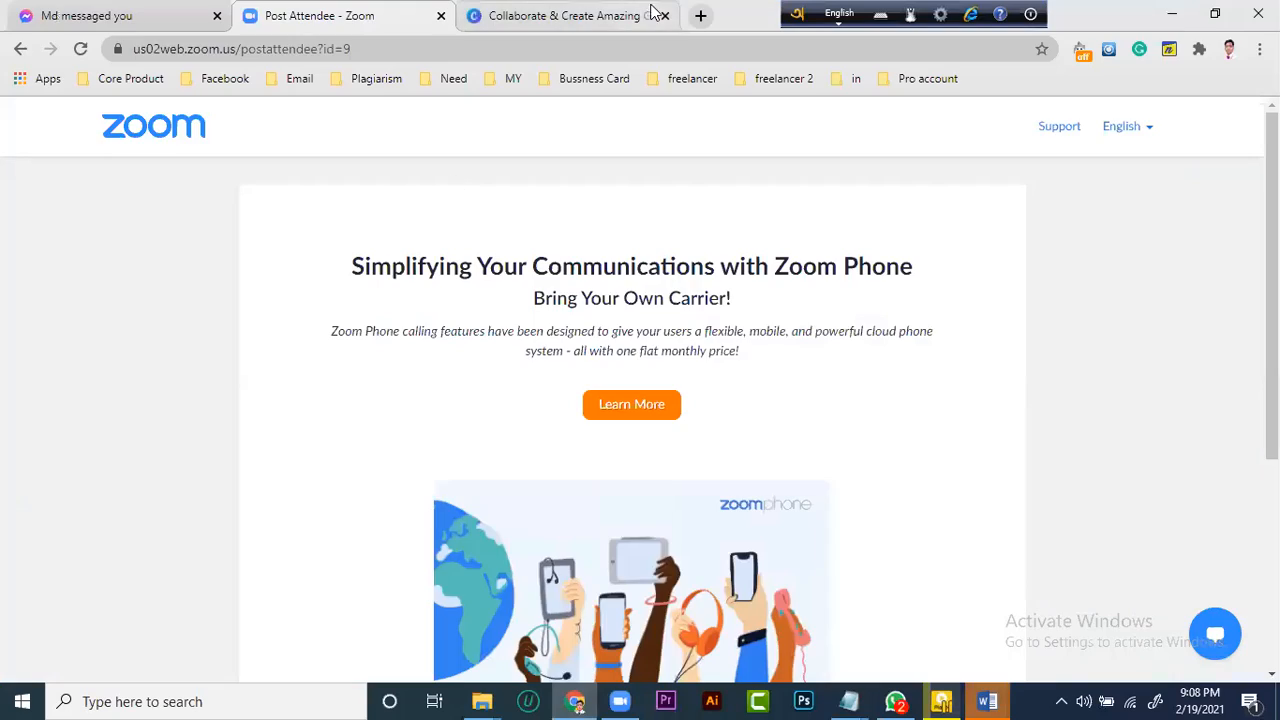
click(700, 14)
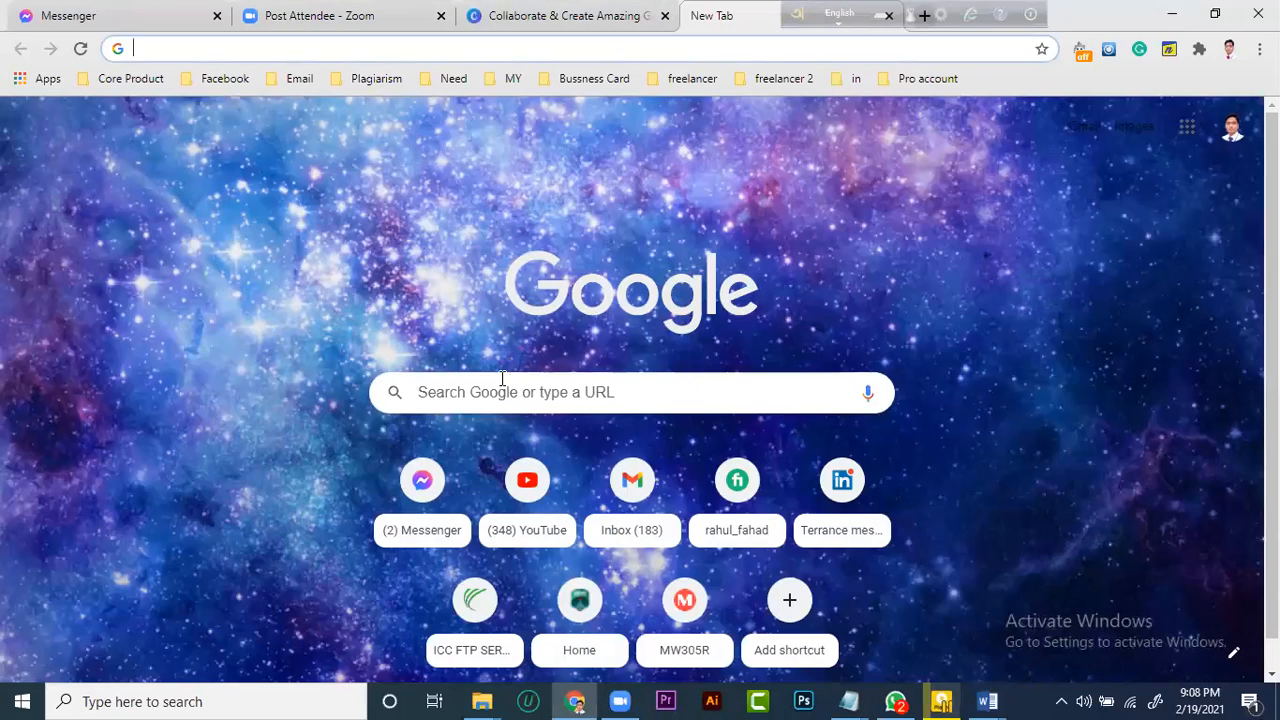
click(502, 378)
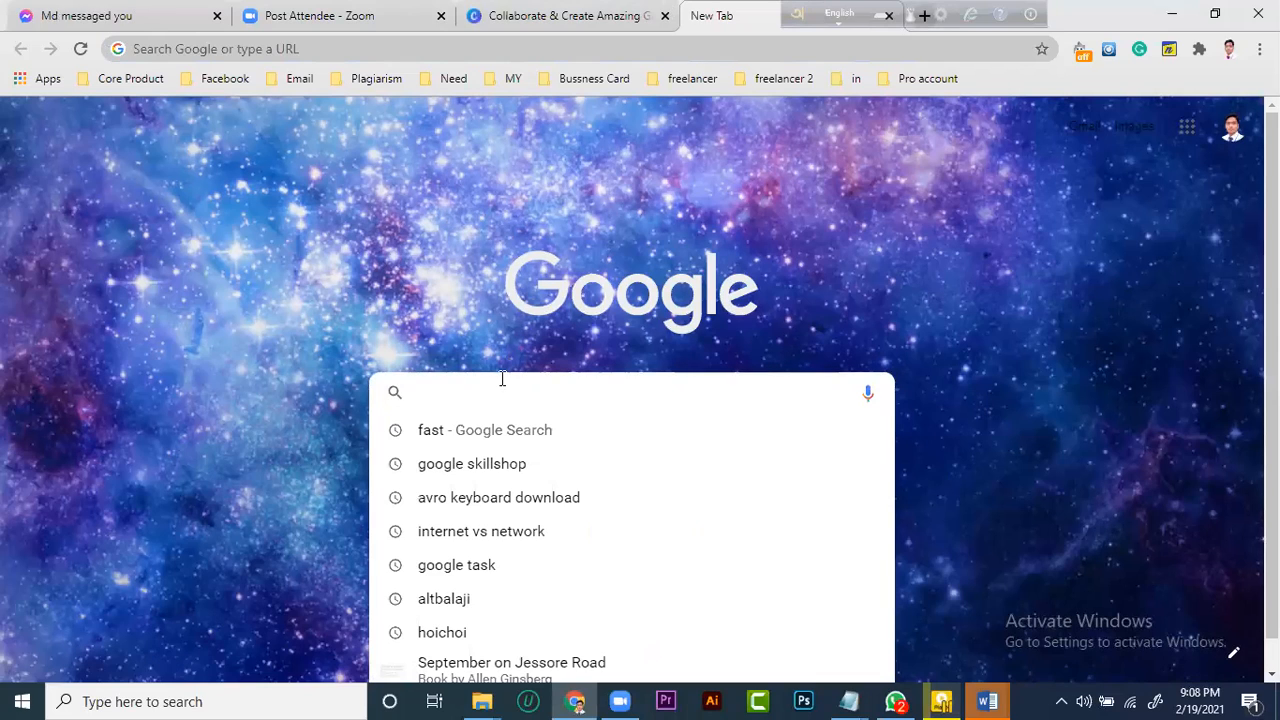
text(fac)
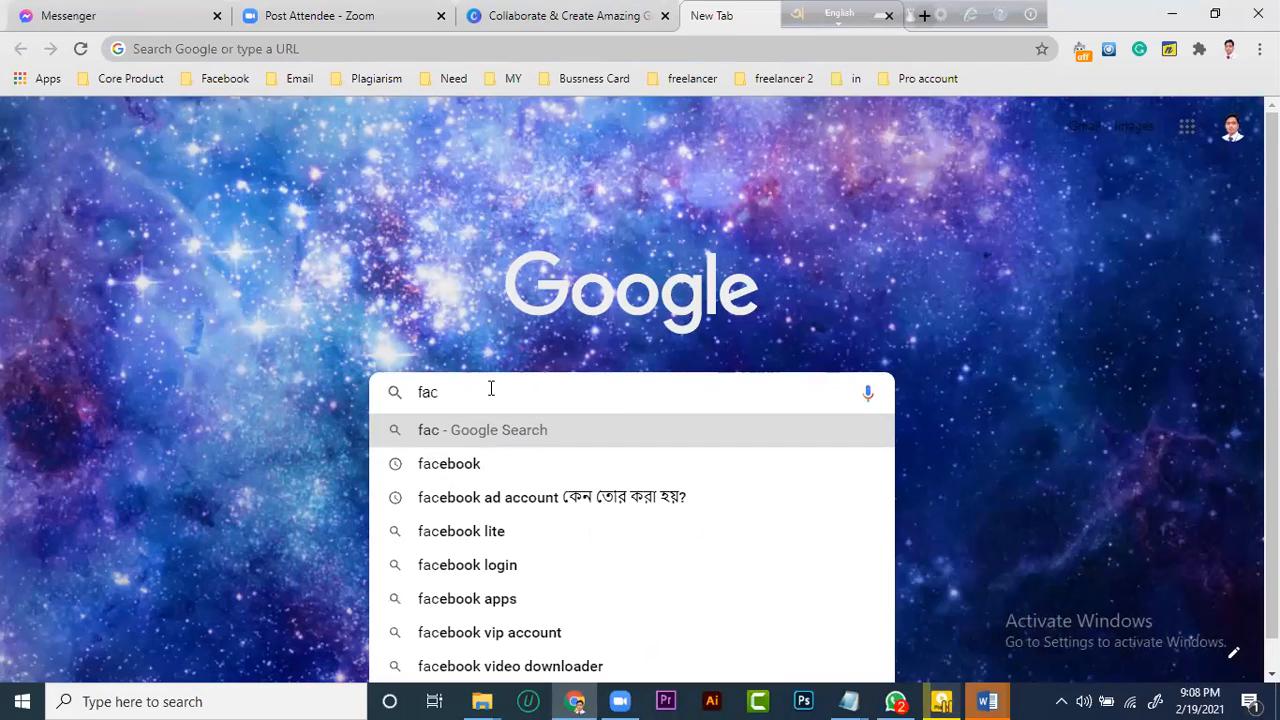
key(BackSpace)
key(BackSpace)
text(cov)
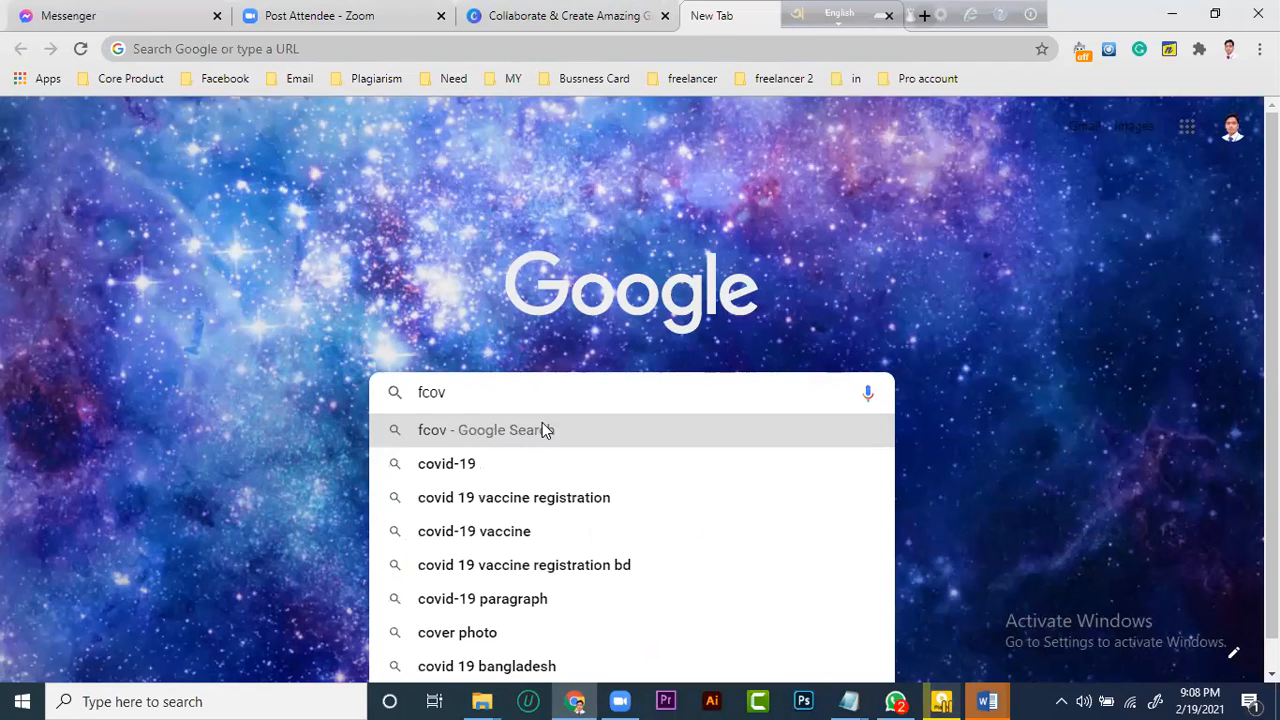
click(493, 470)
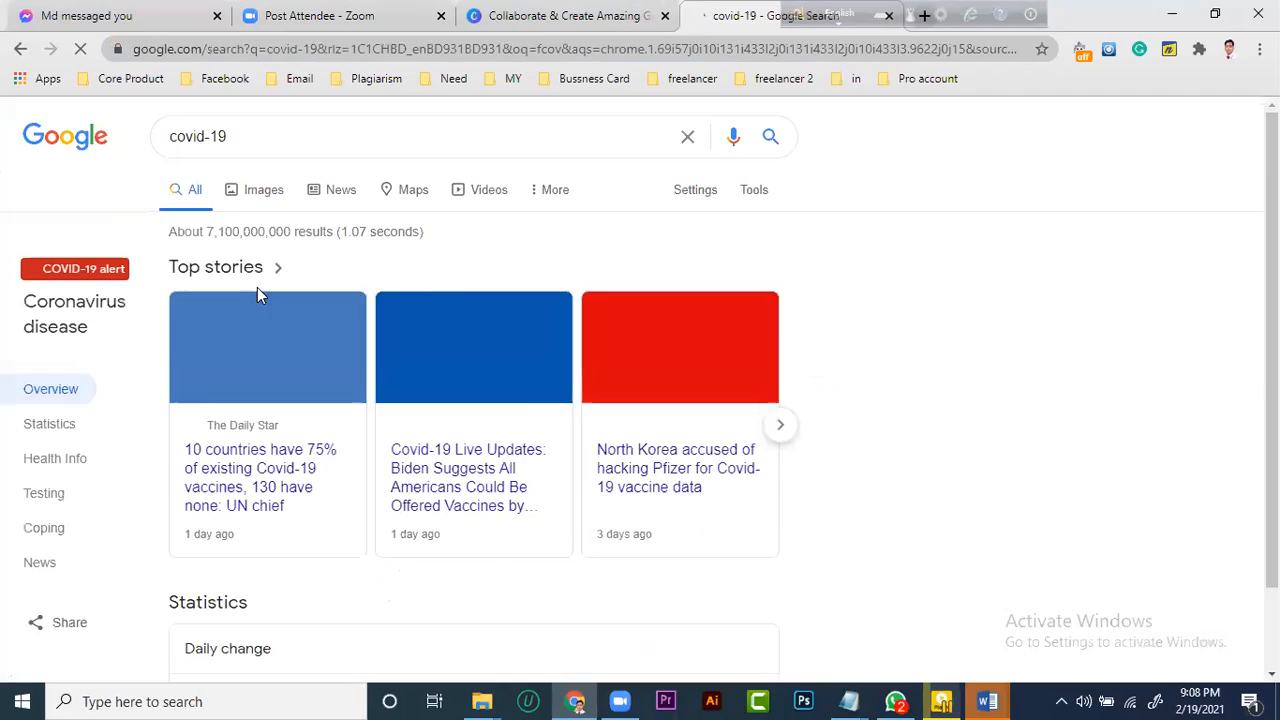
Open the WHO search result "Coronavirus disease (COVID-19) update" from the top results
scroll(251, 457, down, 2)
scroll(200, 300, up, 2)
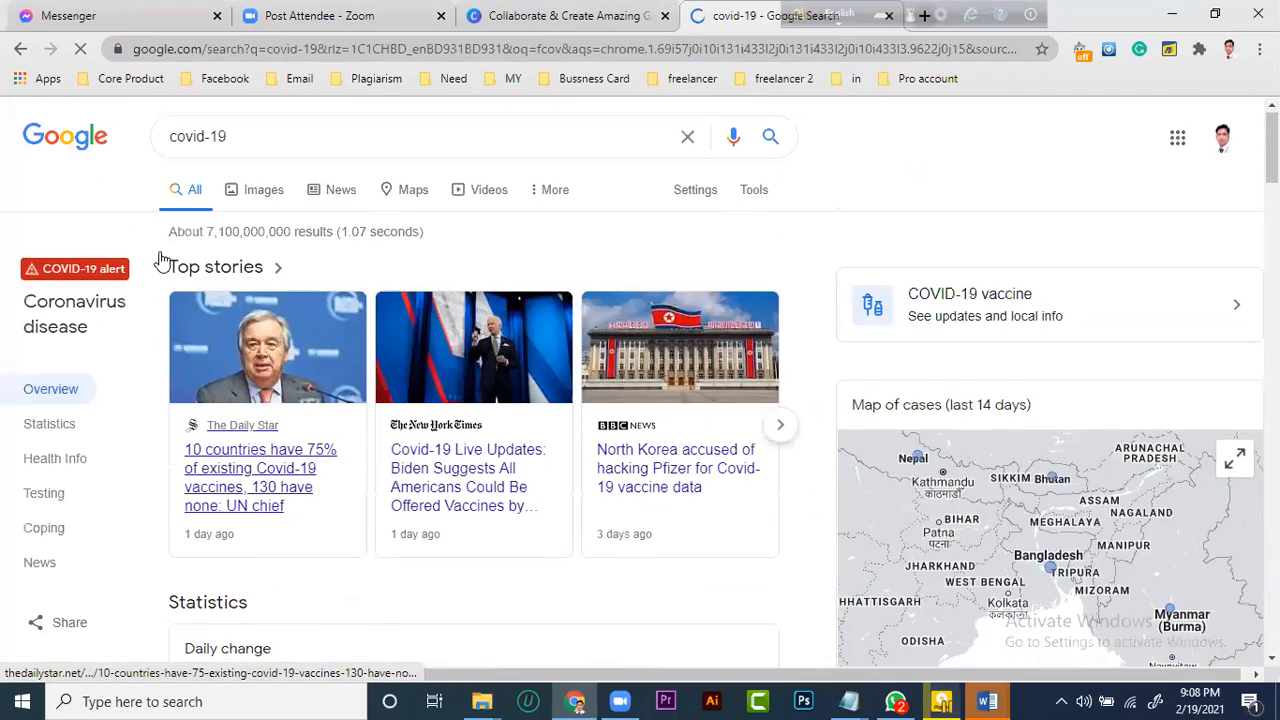
scroll(236, 326, down, 10)
scroll(240, 341, down, 1)
scroll(238, 327, up, 2)
scroll(250, 330, down, 6)
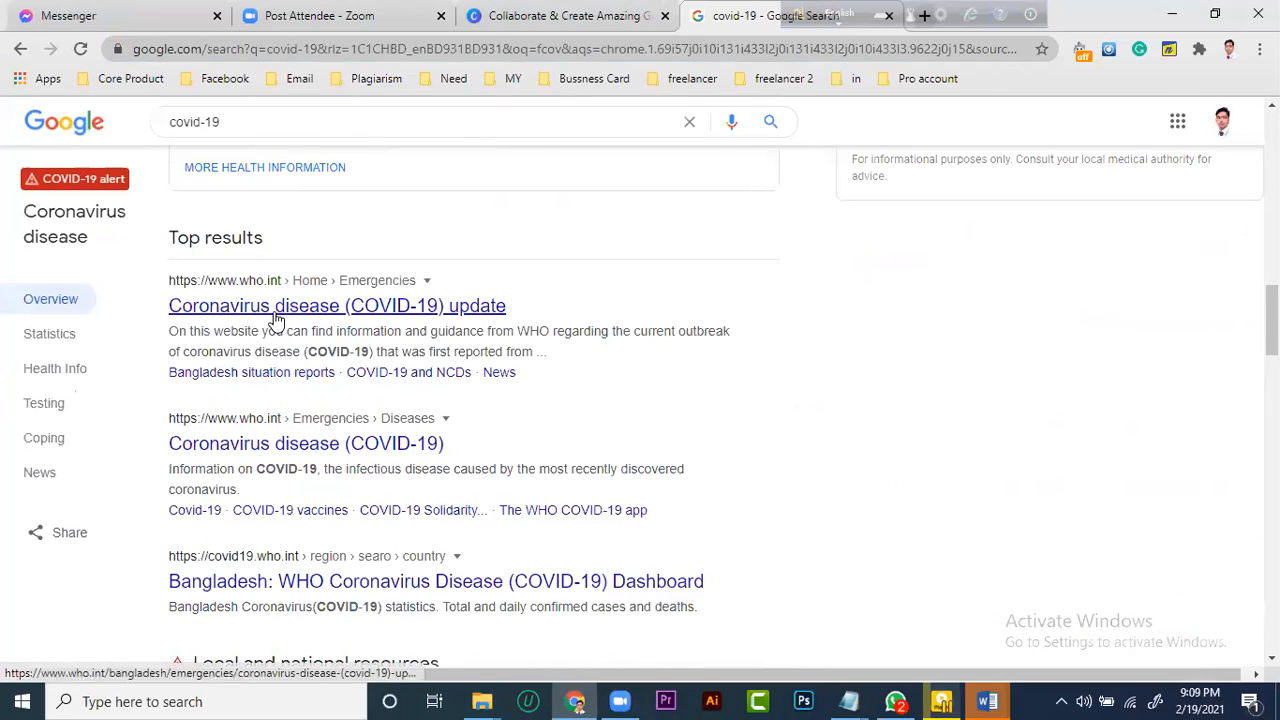
click(277, 318)
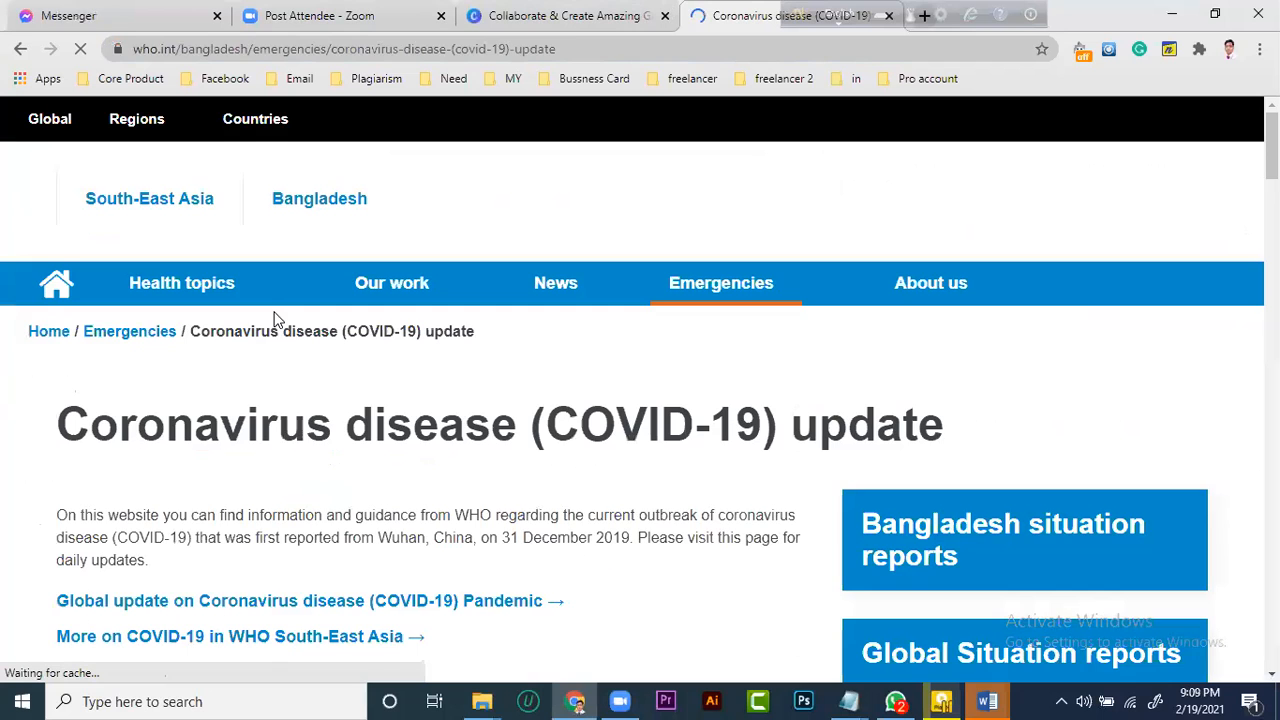
Copy the introductory paragraph under the "Coronavirus disease (COVID-19) update" heading, from "On this website" to "daily updates."
scroll(118, 345, down, 2)
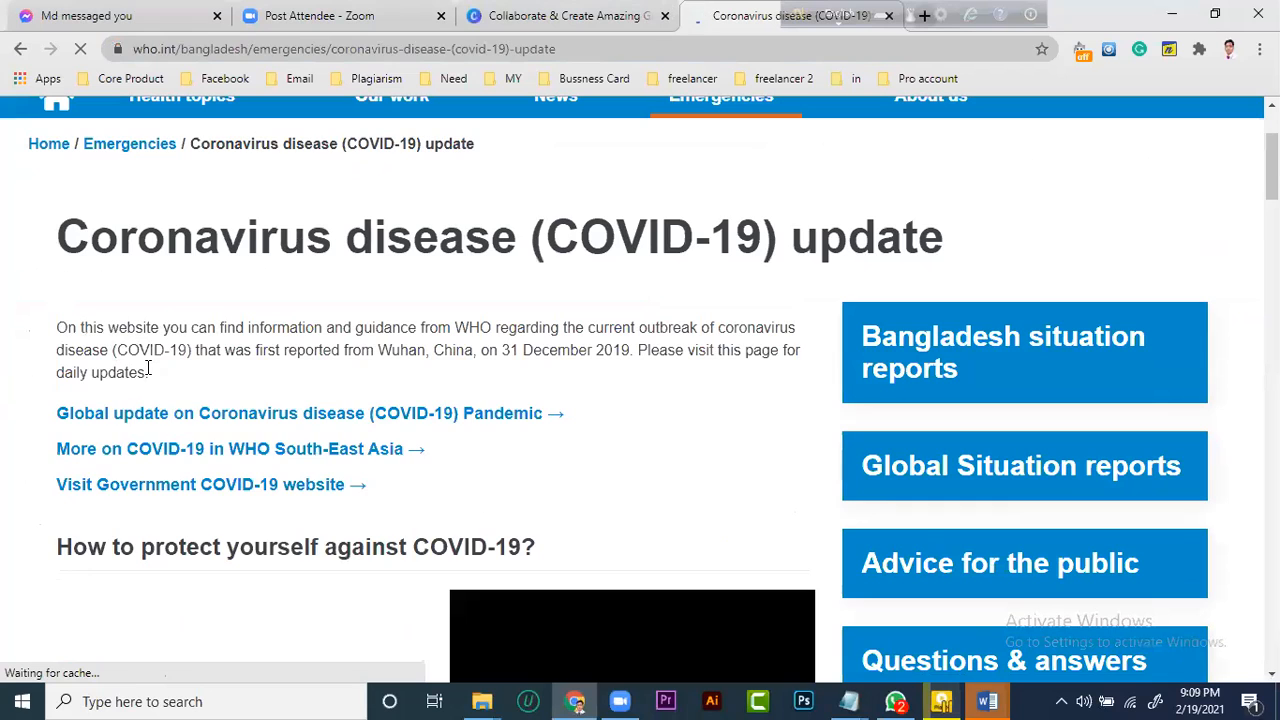
drag(147, 372, 159, 375)
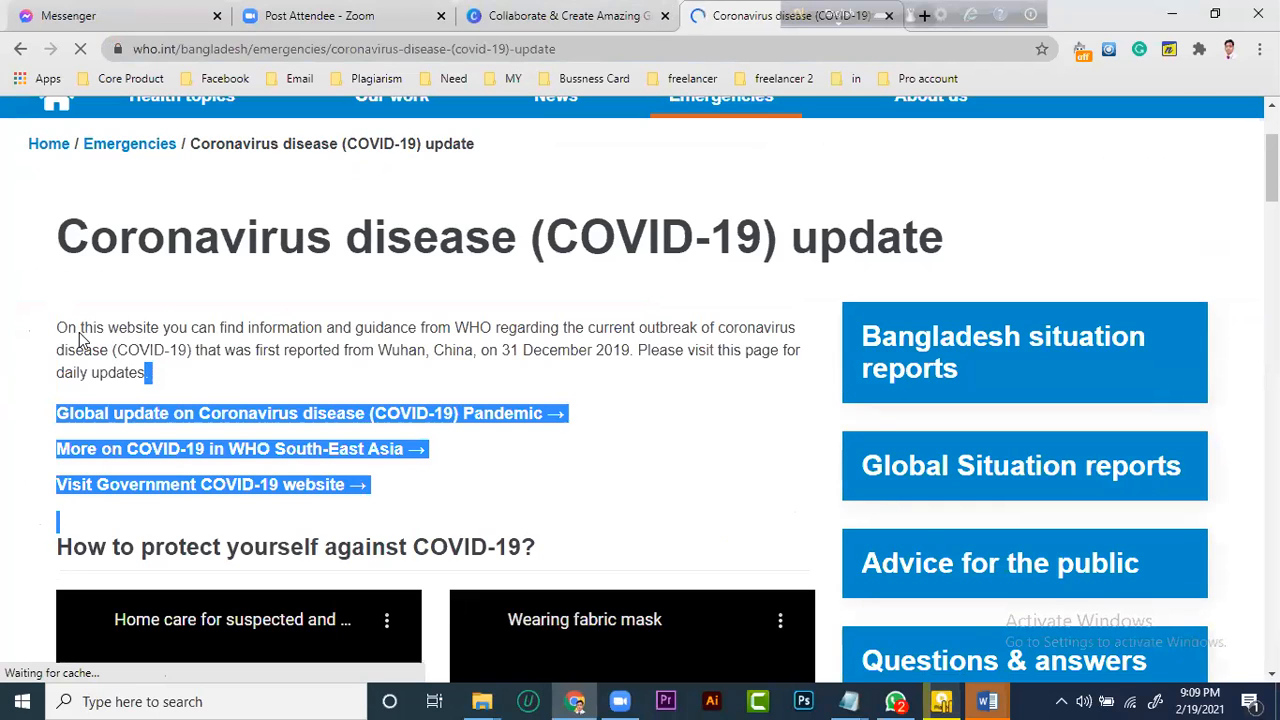
double_click(77, 306)
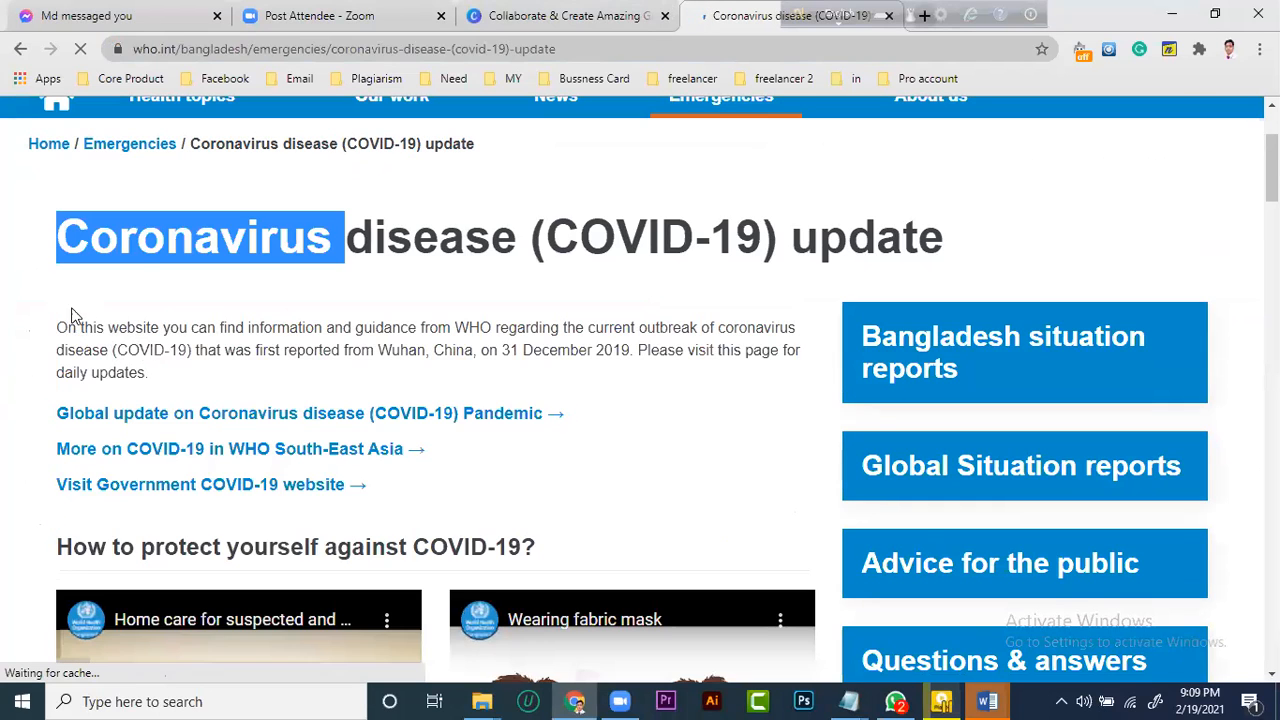
drag(59, 331, 176, 385)
key(ctrl+c)
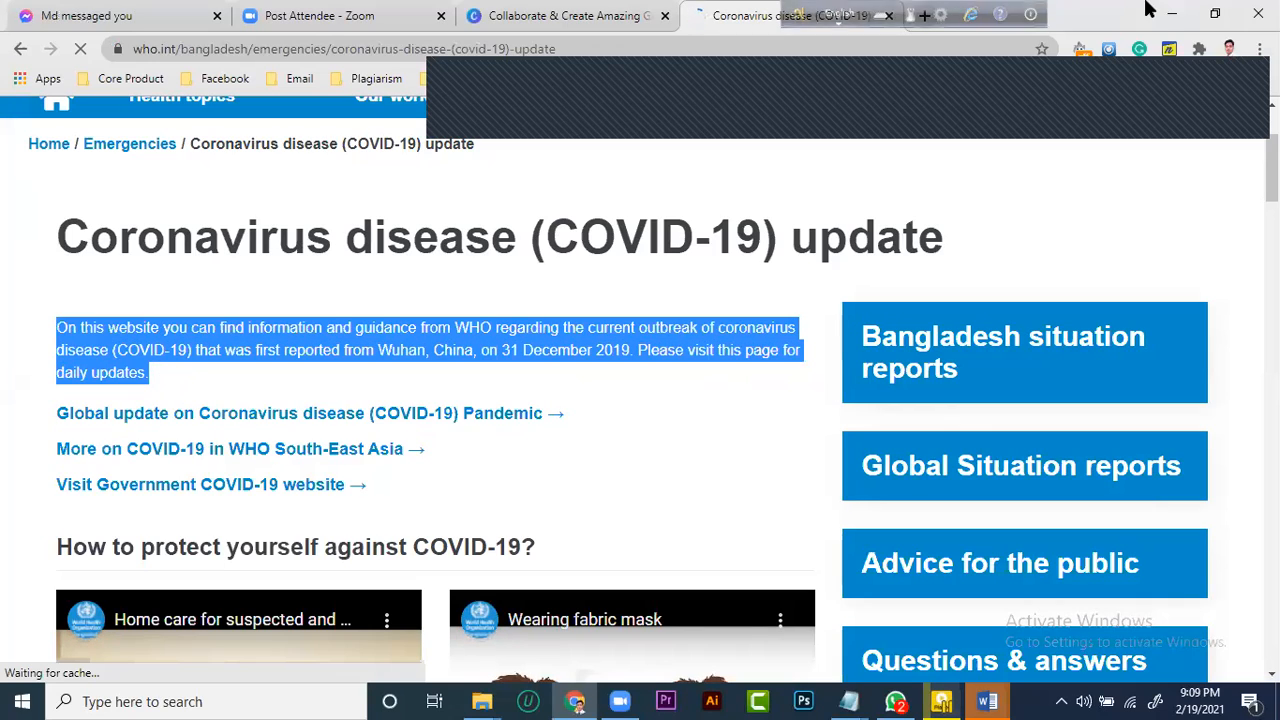
Switch to New Microsoft Word Document in Word and paste the copied paragraph on a new line below the existing text
click(1172, 16)
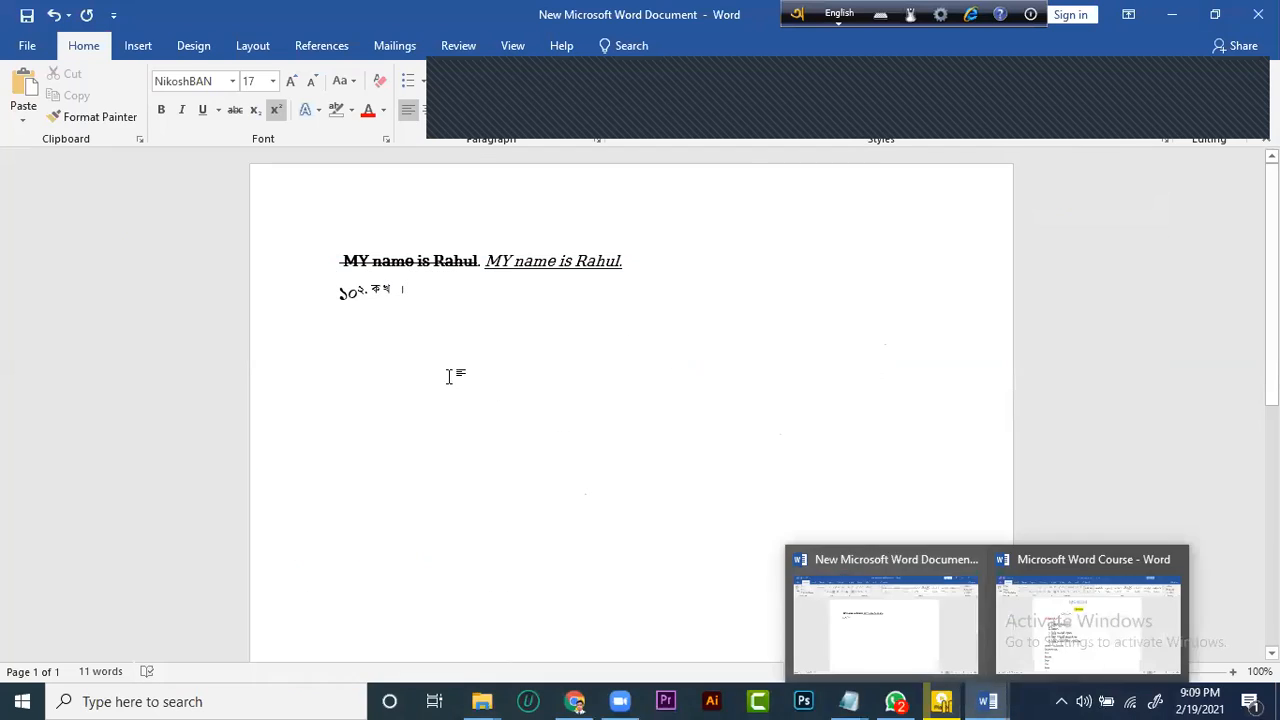
key(Return)
key(Return)
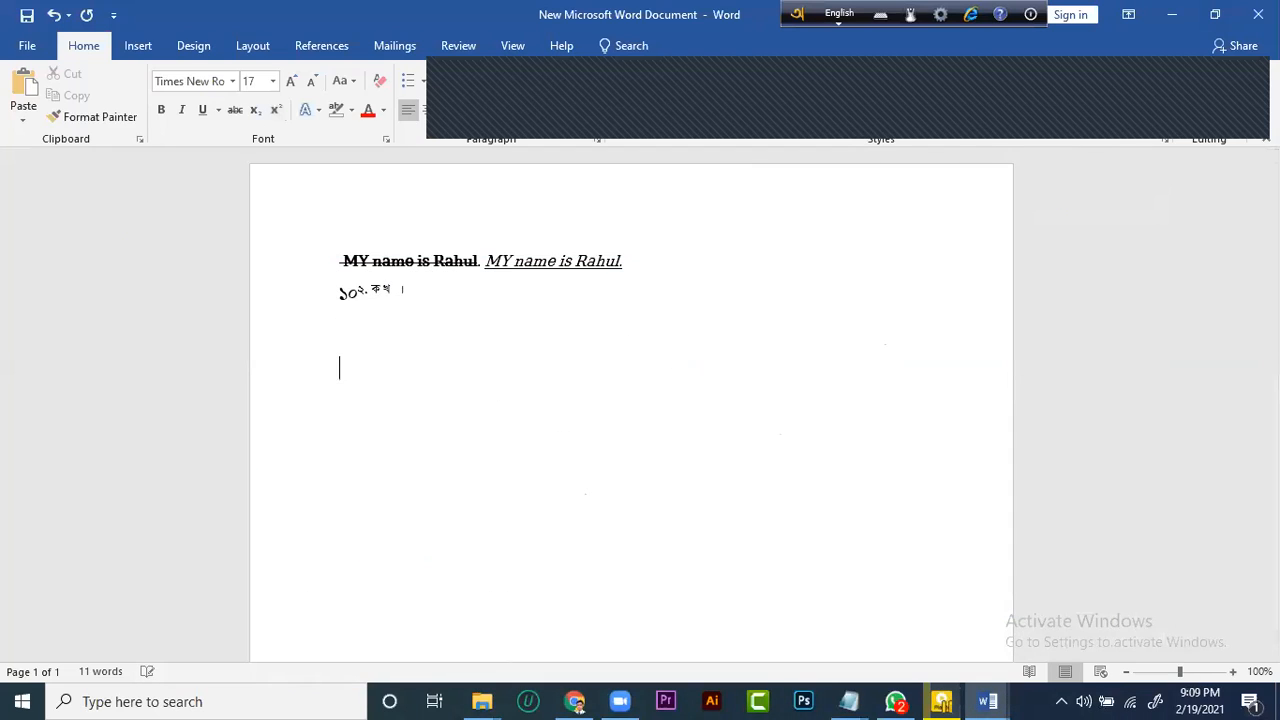
key(ctrl+v)
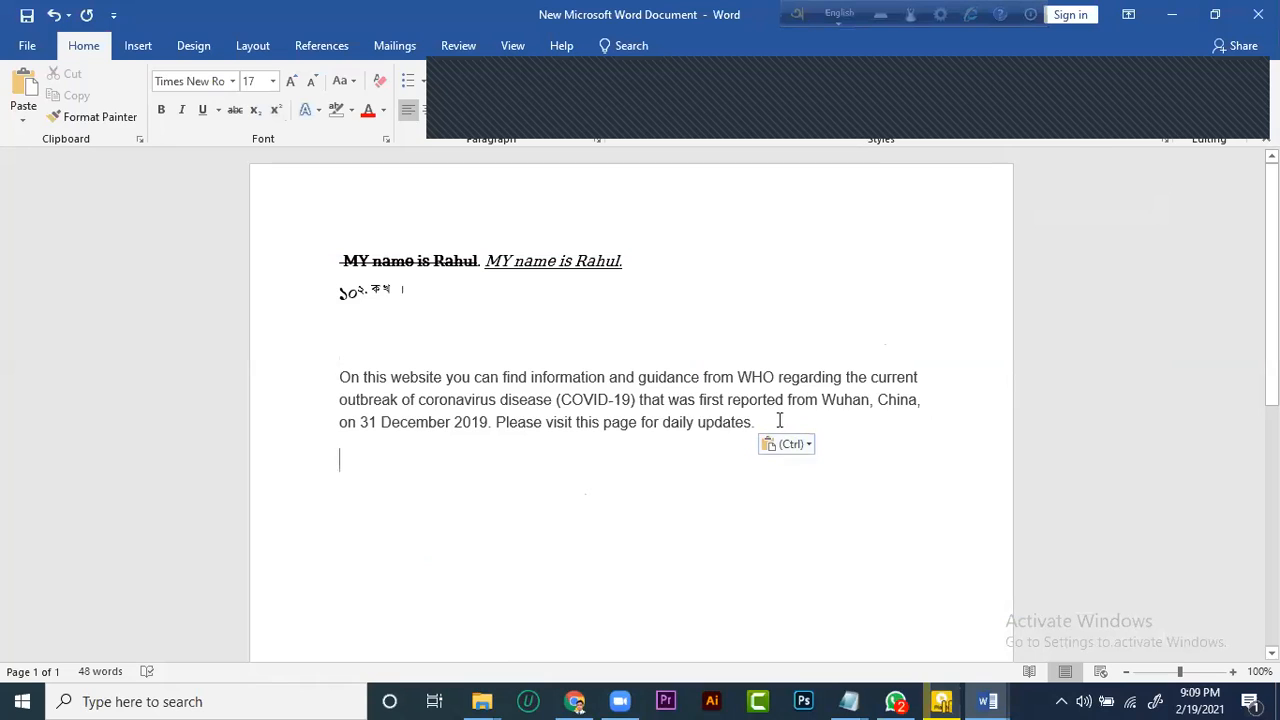
Justify the pasted COVID-19 paragraph
drag(756, 423, 354, 380)
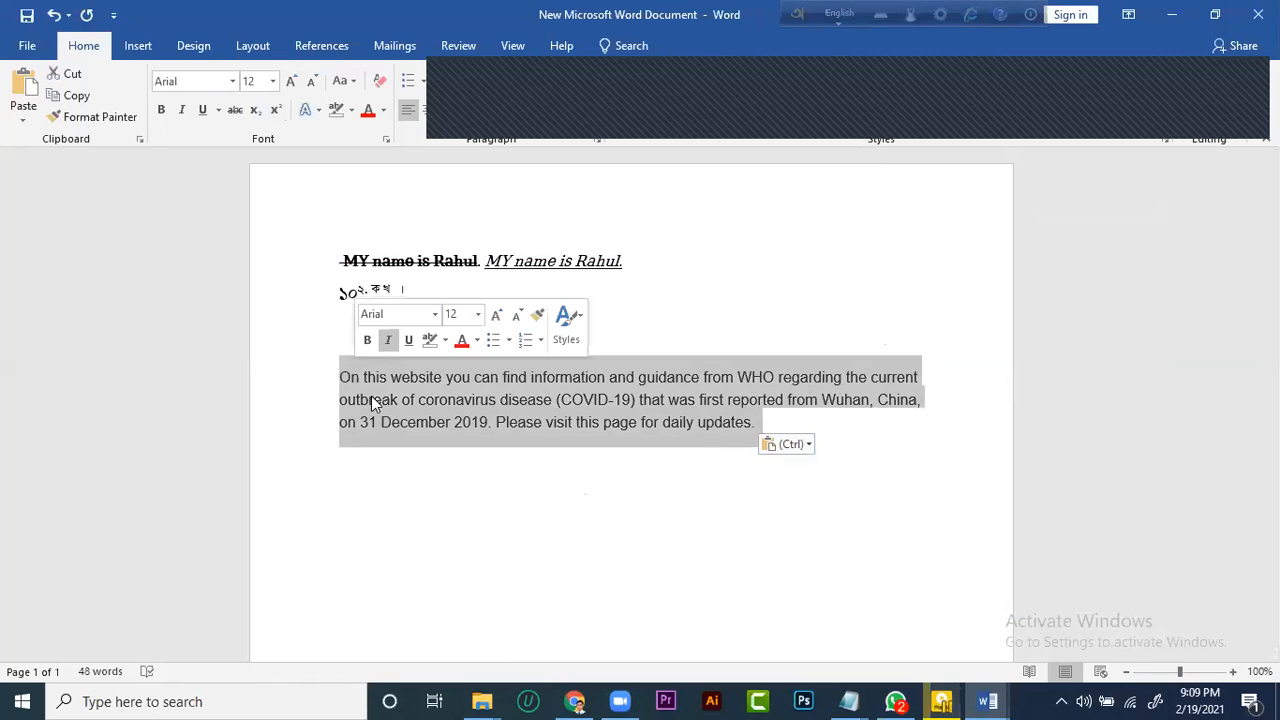
click(530, 465)
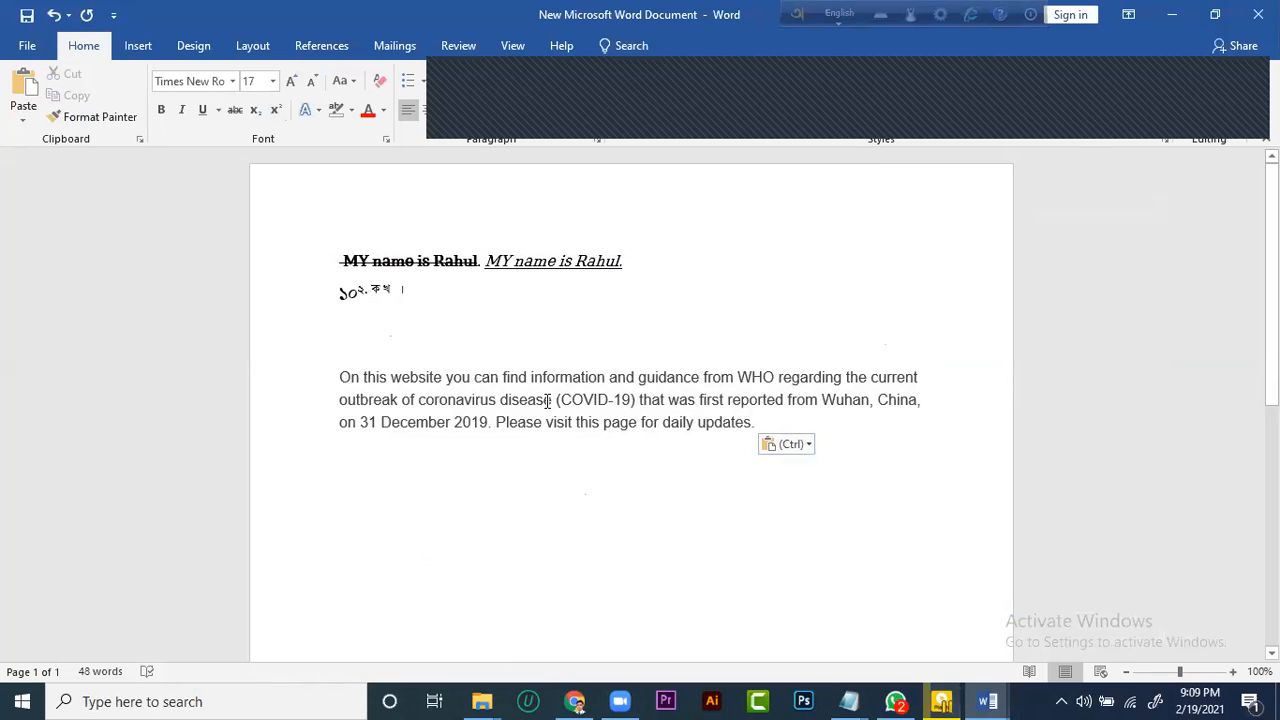
double_click(268, 377)
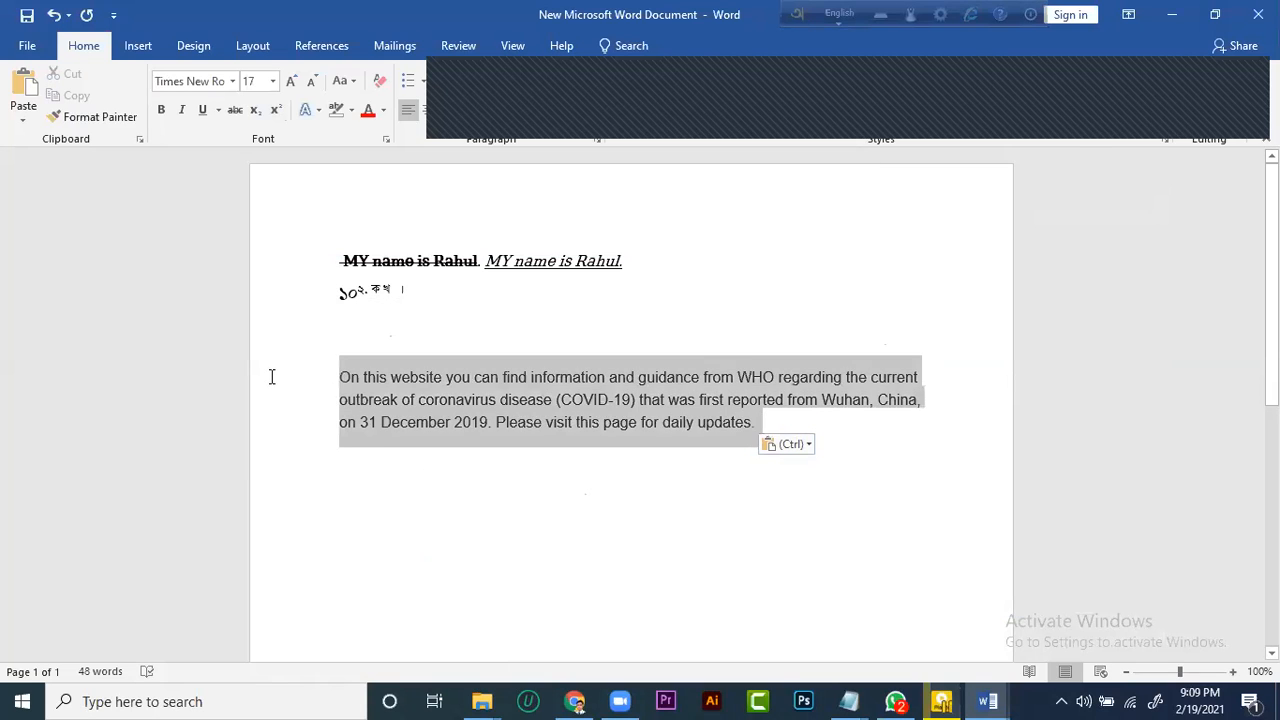
click(407, 111)
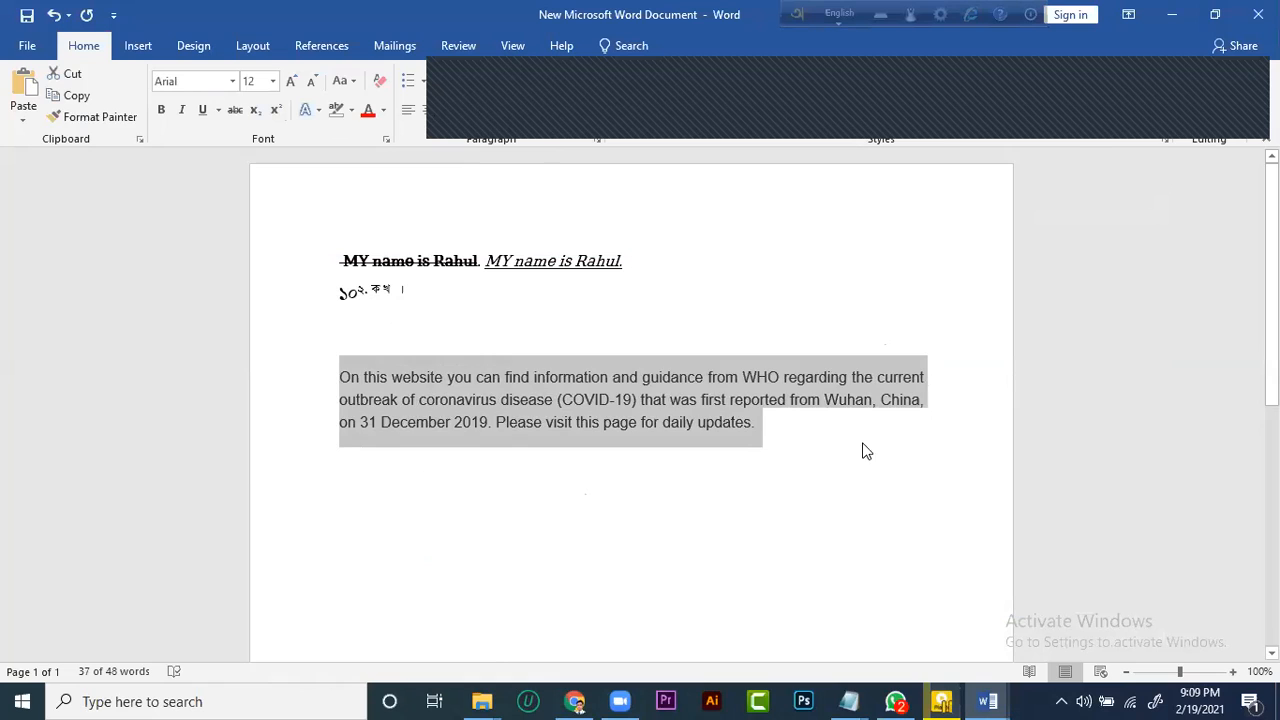
Center the pasted COVID-19 paragraph and move the floating bar off the ribbon to the lower part of the page
click(790, 435)
drag(790, 435, 339, 372)
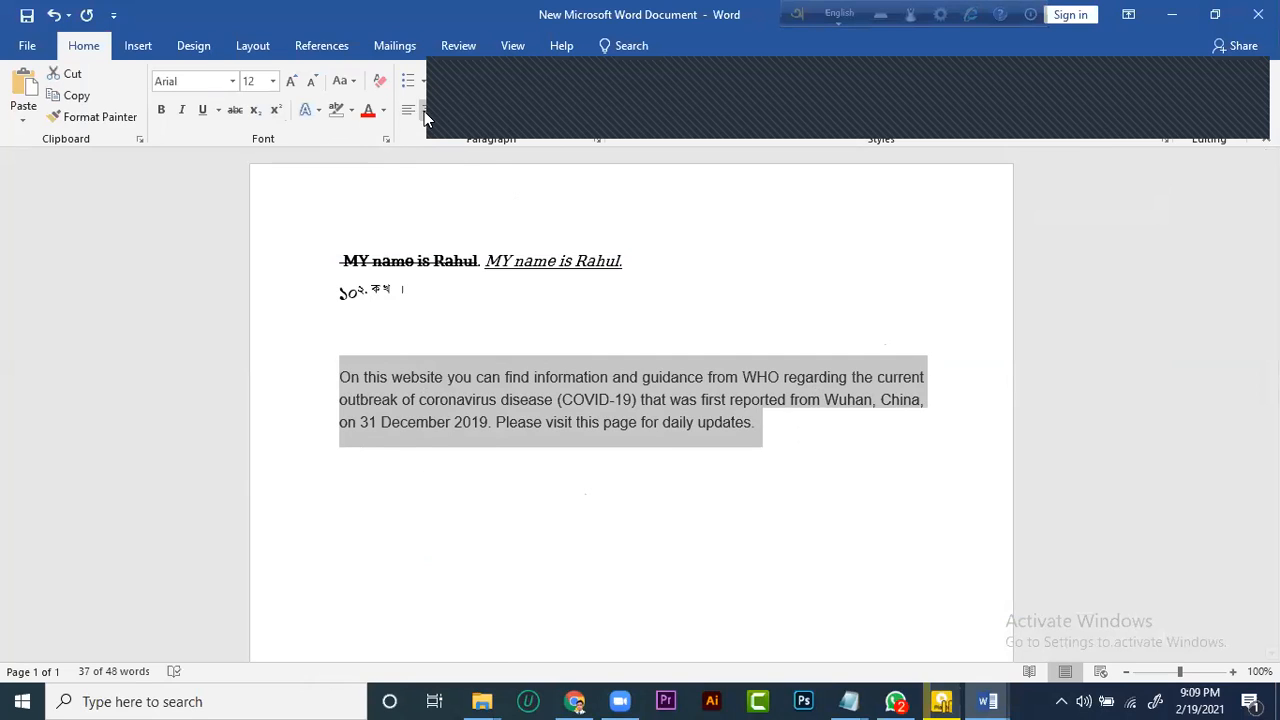
click(424, 111)
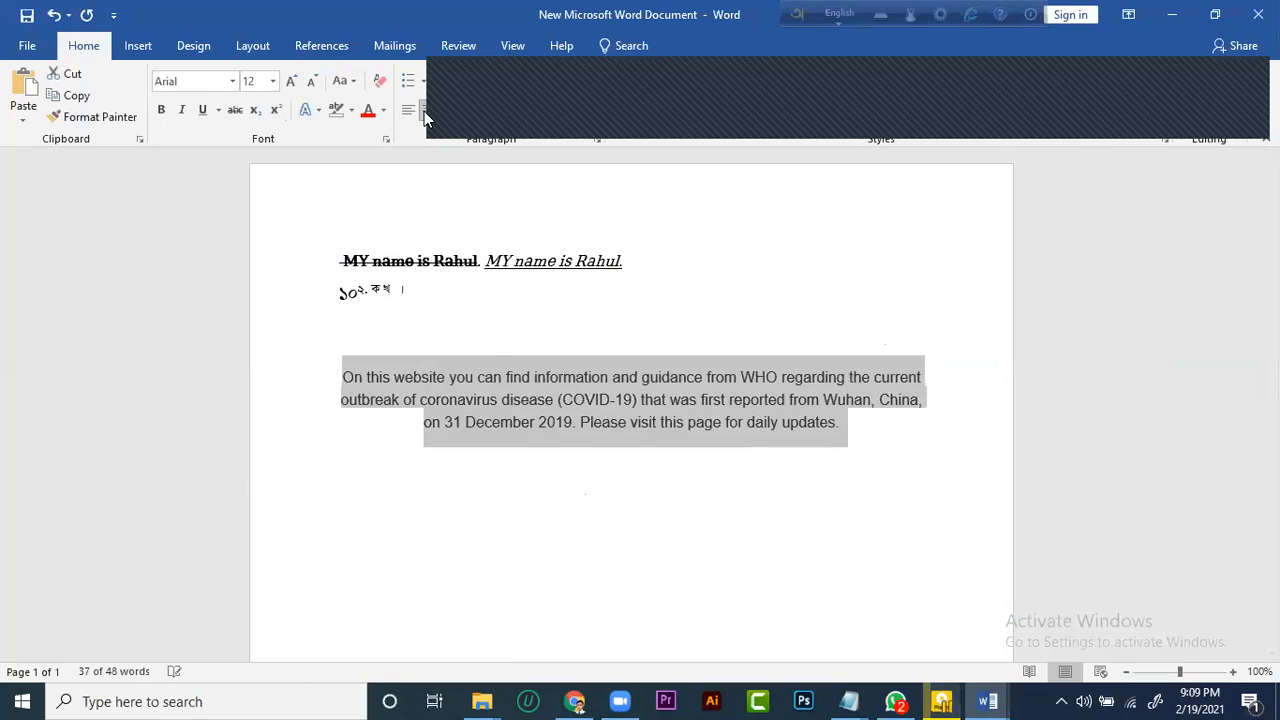
click(830, 487)
drag(840, 435, 355, 372)
click(457, 517)
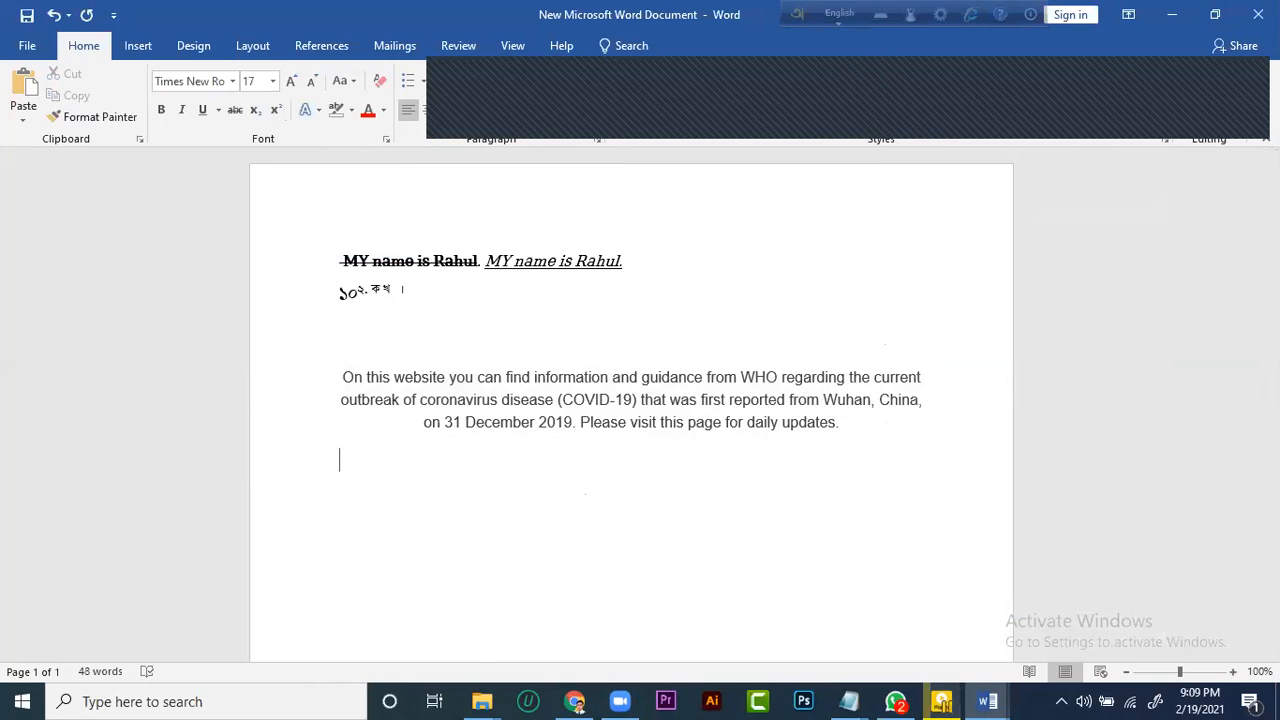
click(899, 178)
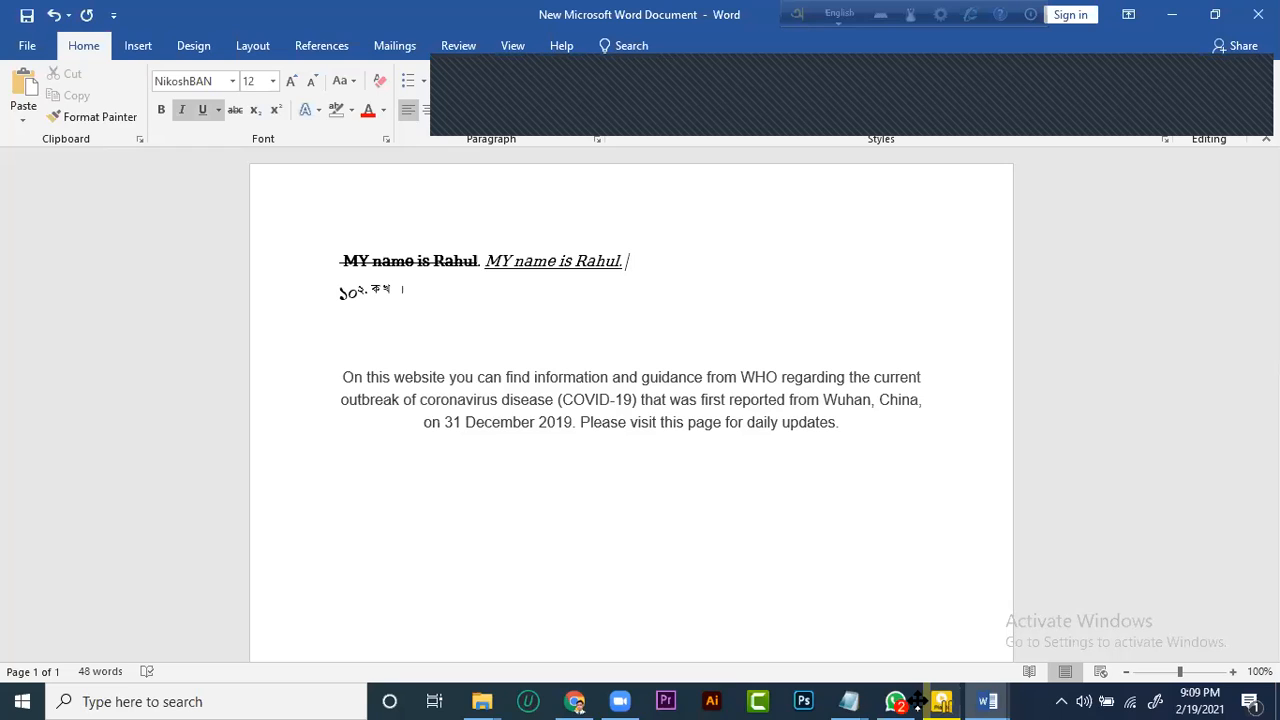
click(820, 458)
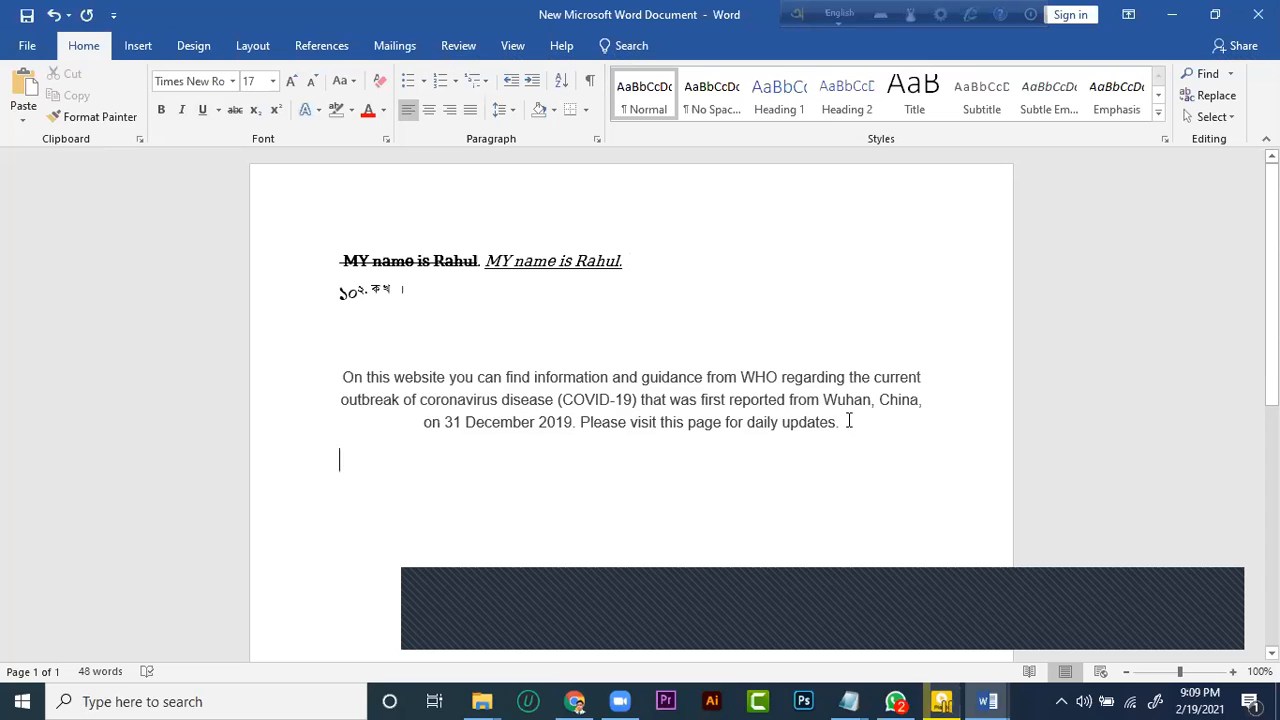
Try justified alignment on the pasted COVID-19 paragraph, then align it to the right margin
drag(560, 403, 330, 366)
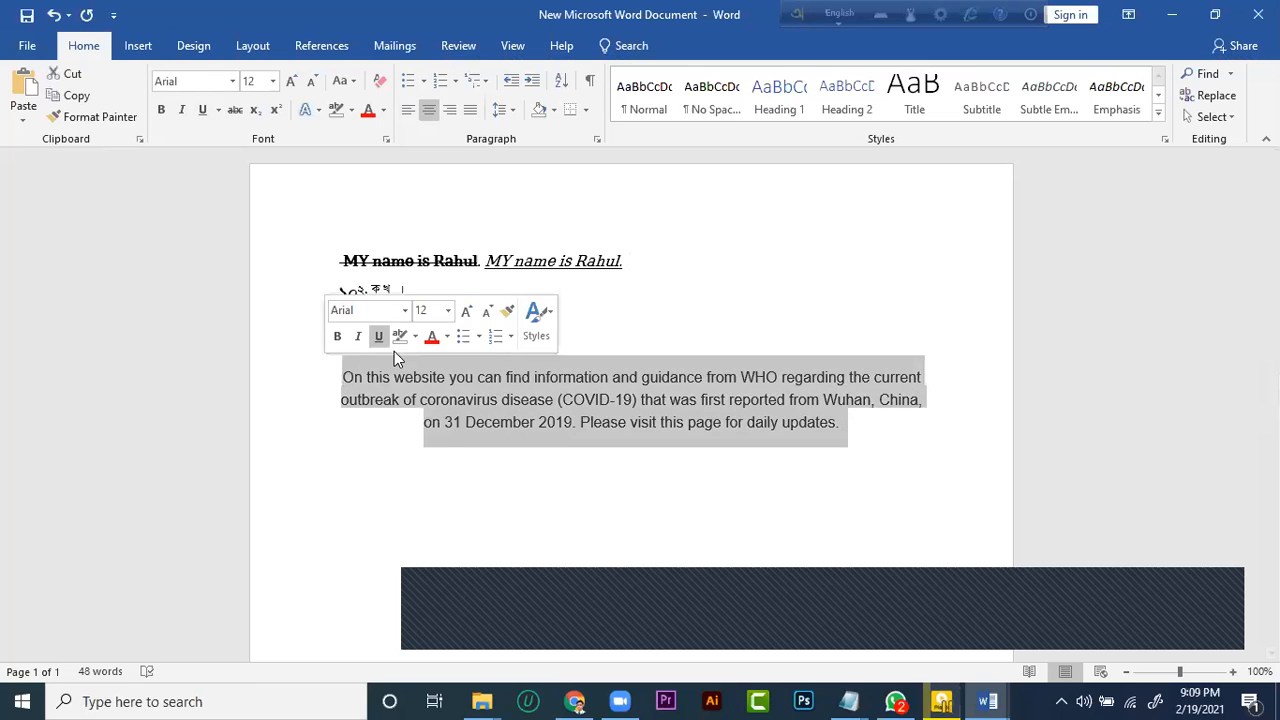
click(471, 117)
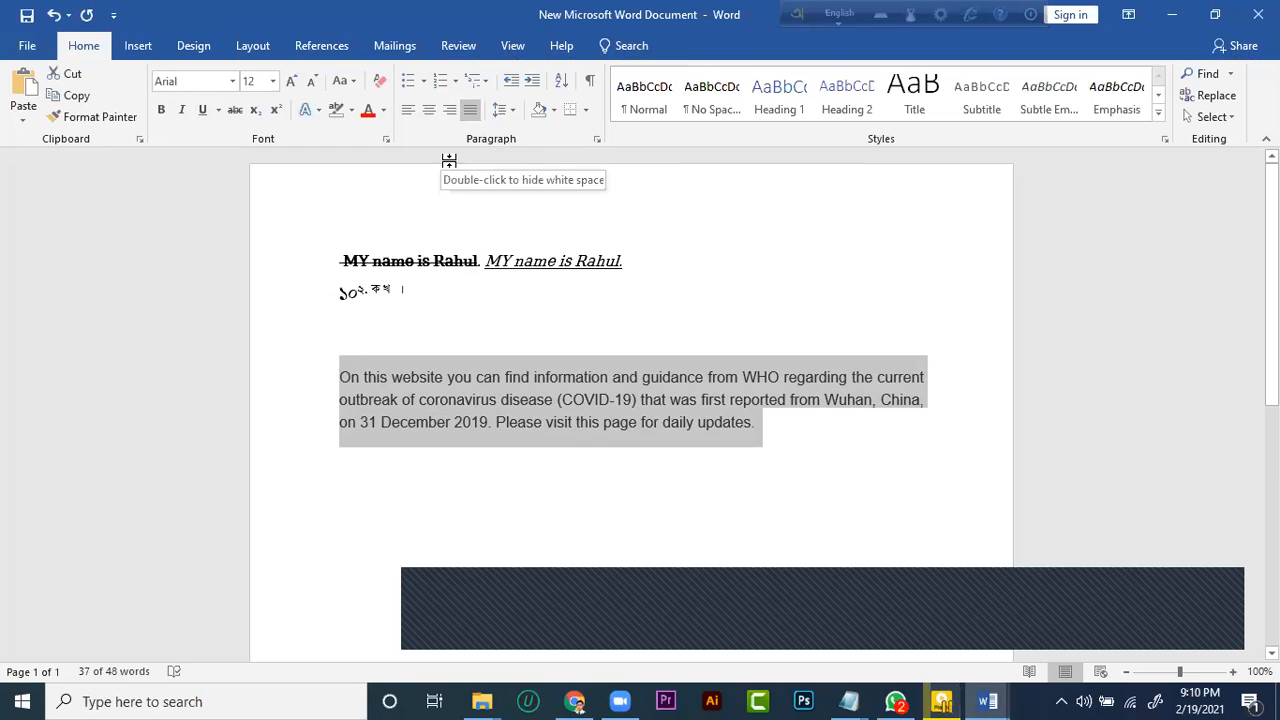
click(449, 110)
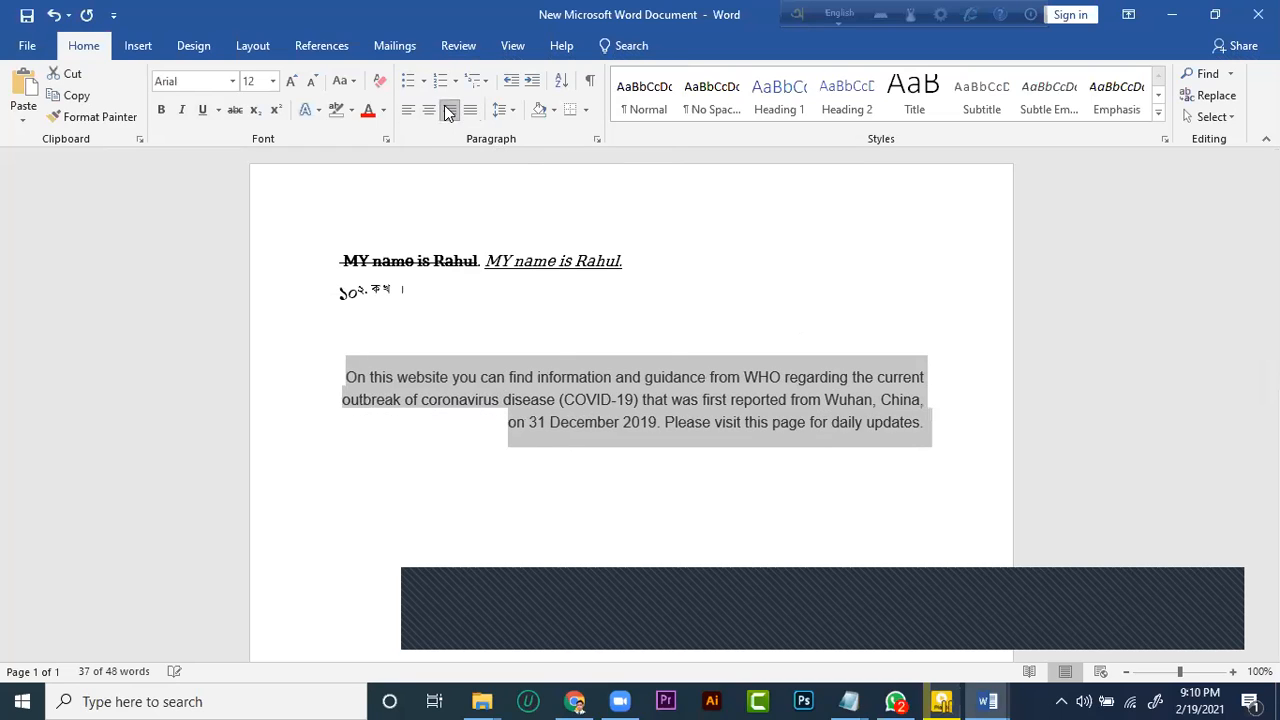
click(594, 517)
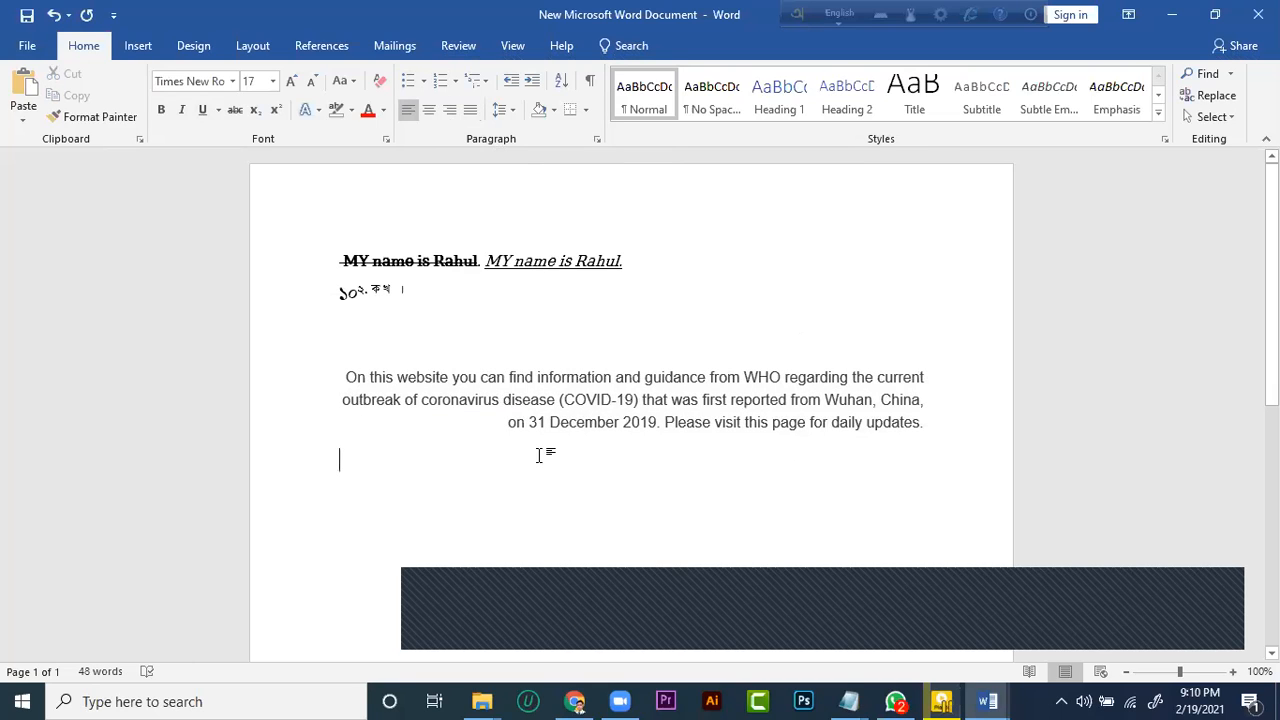
Switch to the Microsoft Word Course document and show the unnumbered lines below the five numbered chapters
click(988, 701)
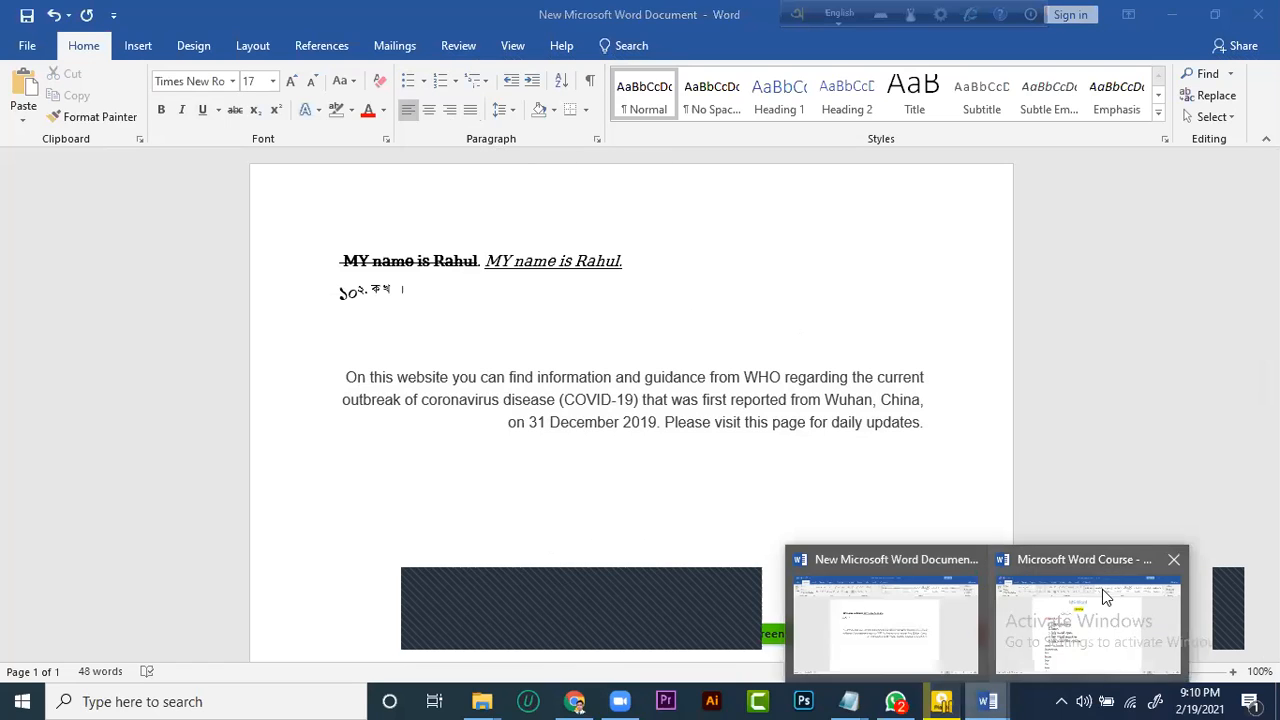
click(868, 600)
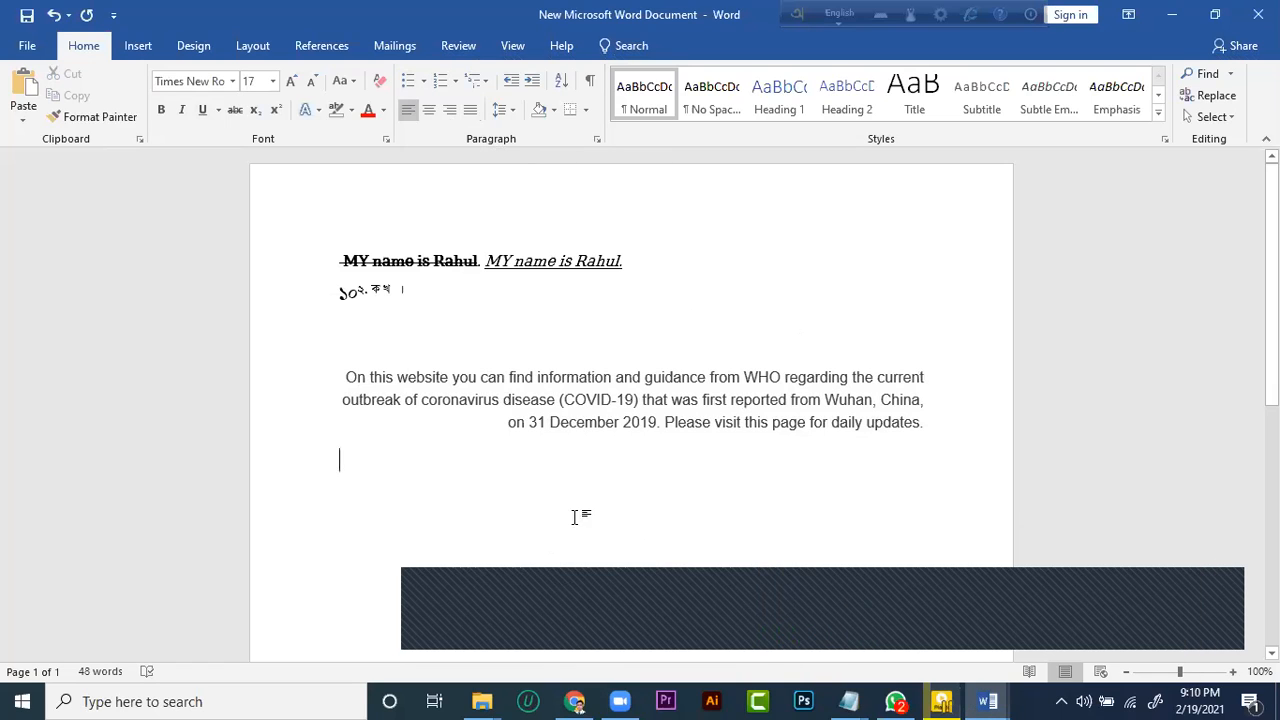
click(988, 701)
click(1046, 595)
scroll(316, 352, down, 5)
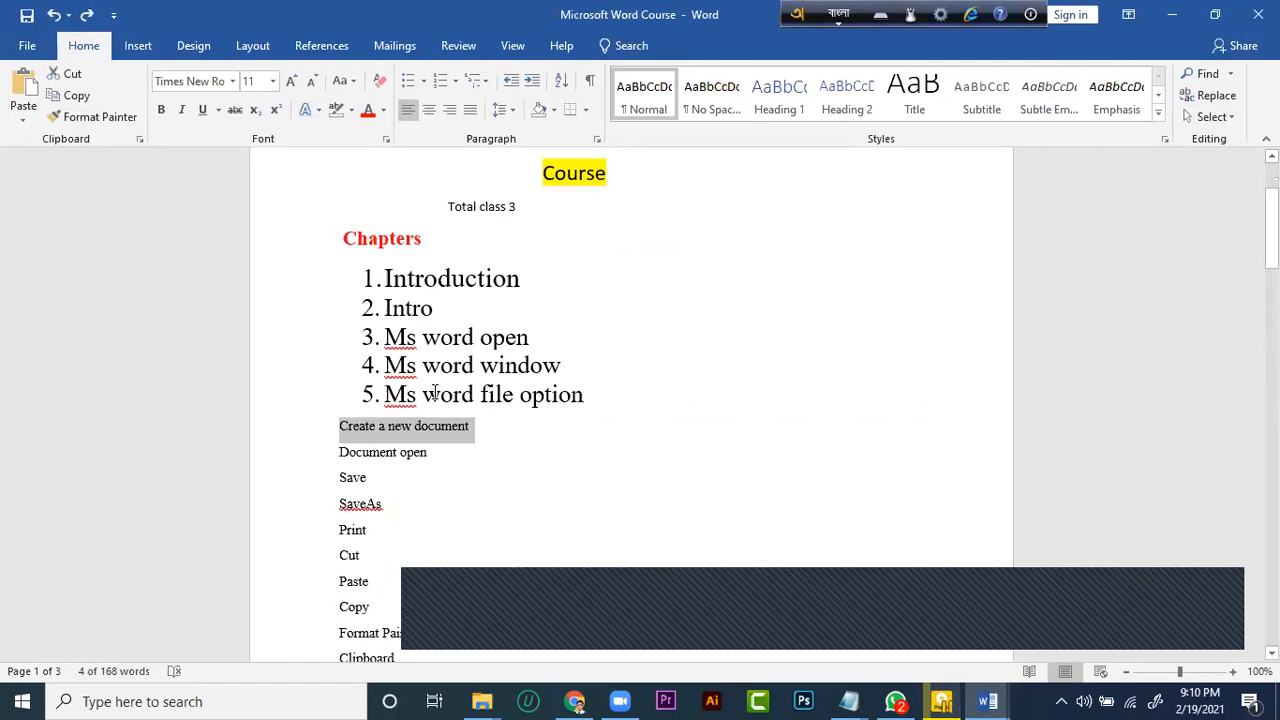
Try centered and right alignment on the lines from Create a new document to Copy, then align them left again
drag(339, 216, 474, 216)
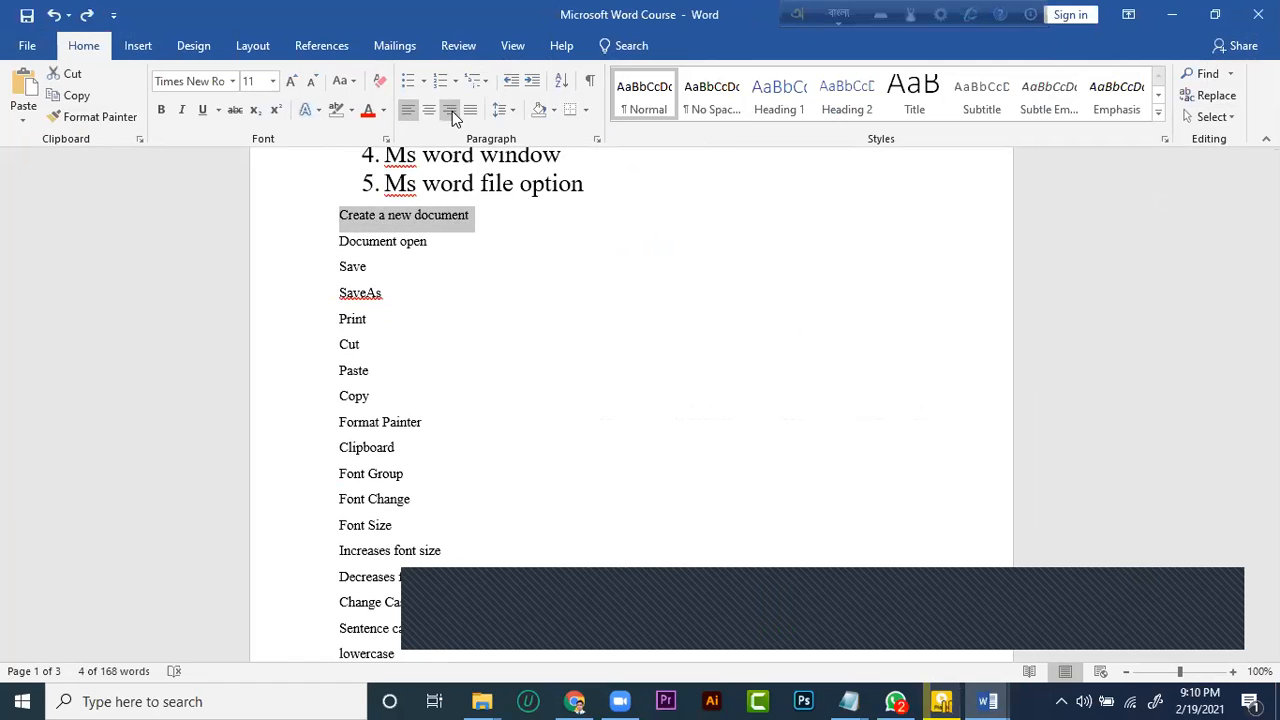
shift+click(397, 402)
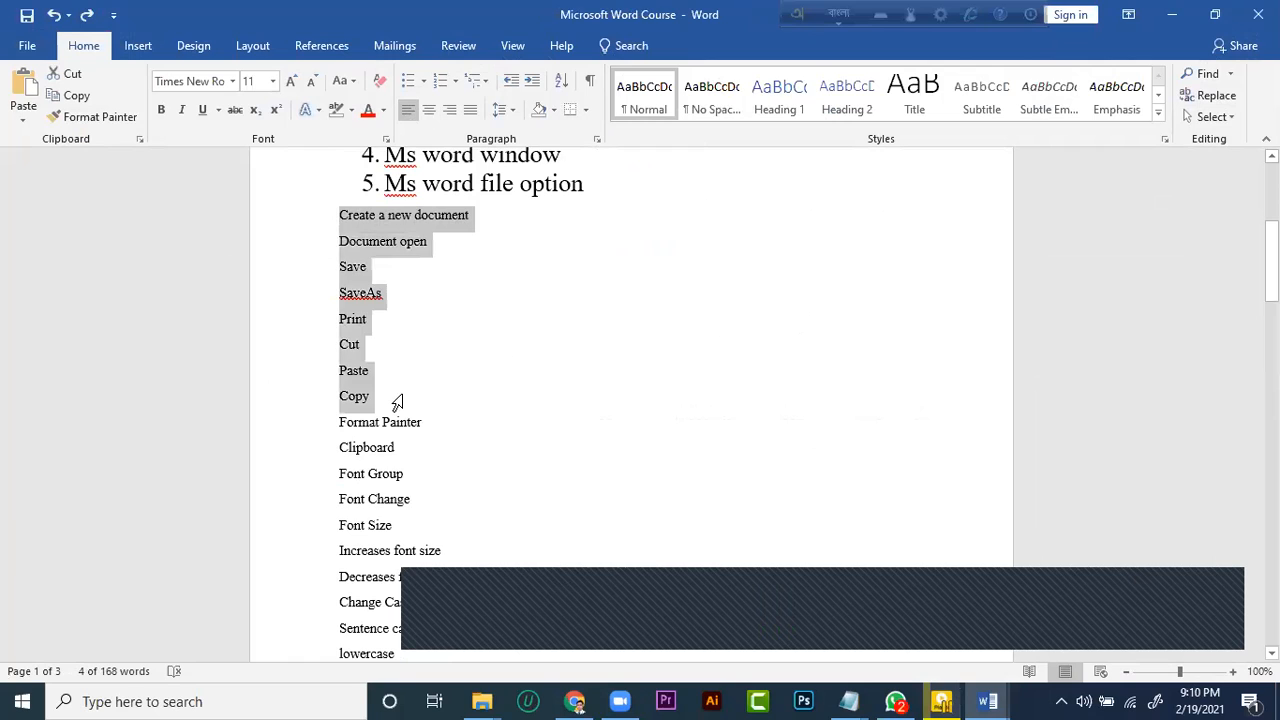
click(428, 109)
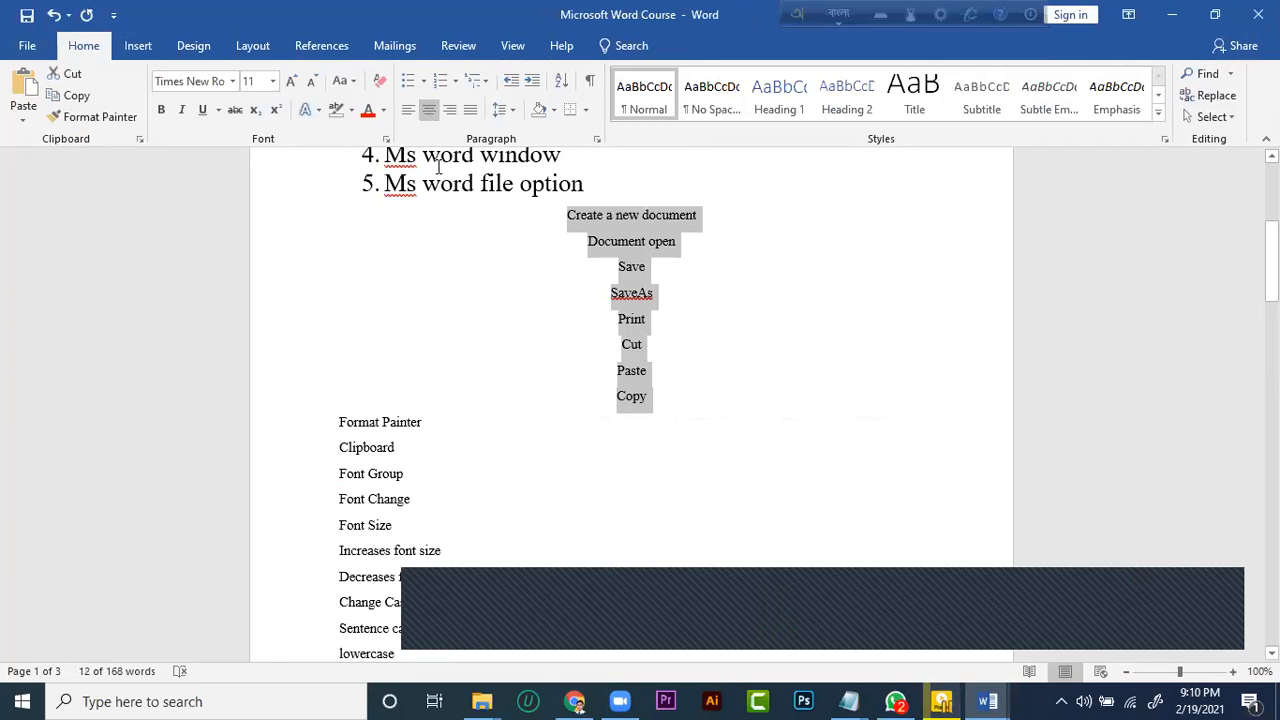
click(407, 110)
click(461, 114)
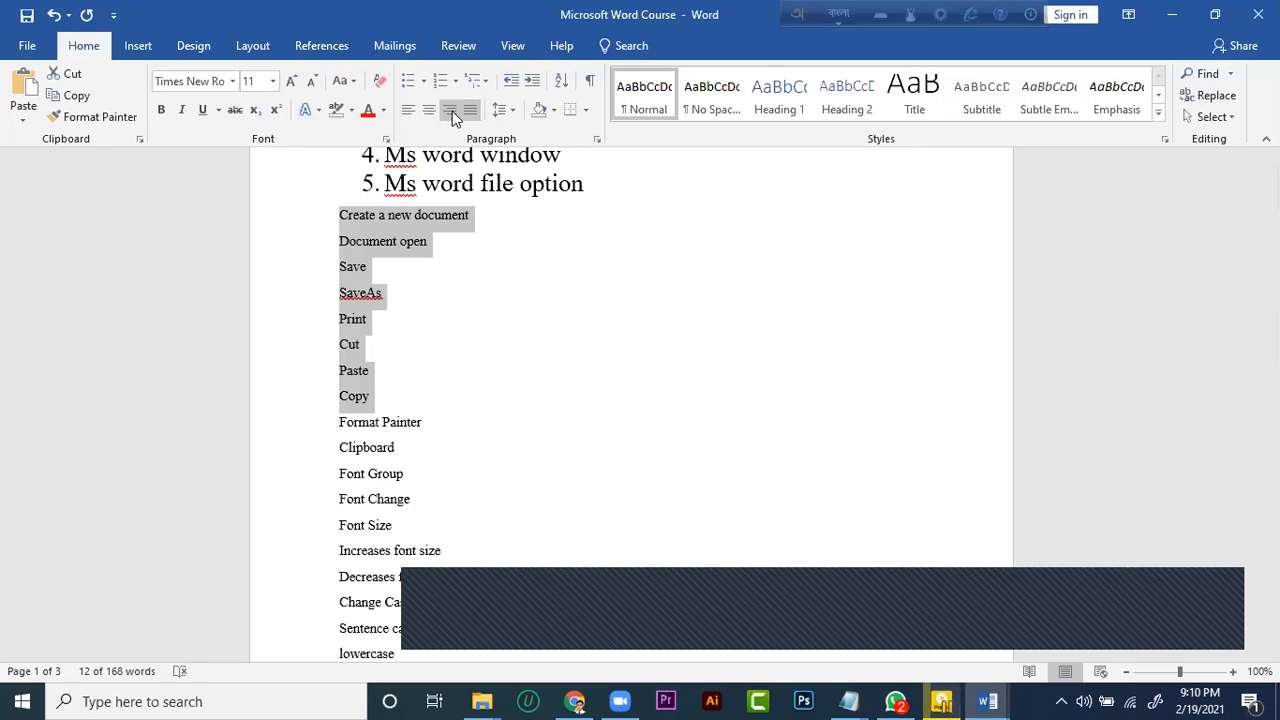
click(451, 111)
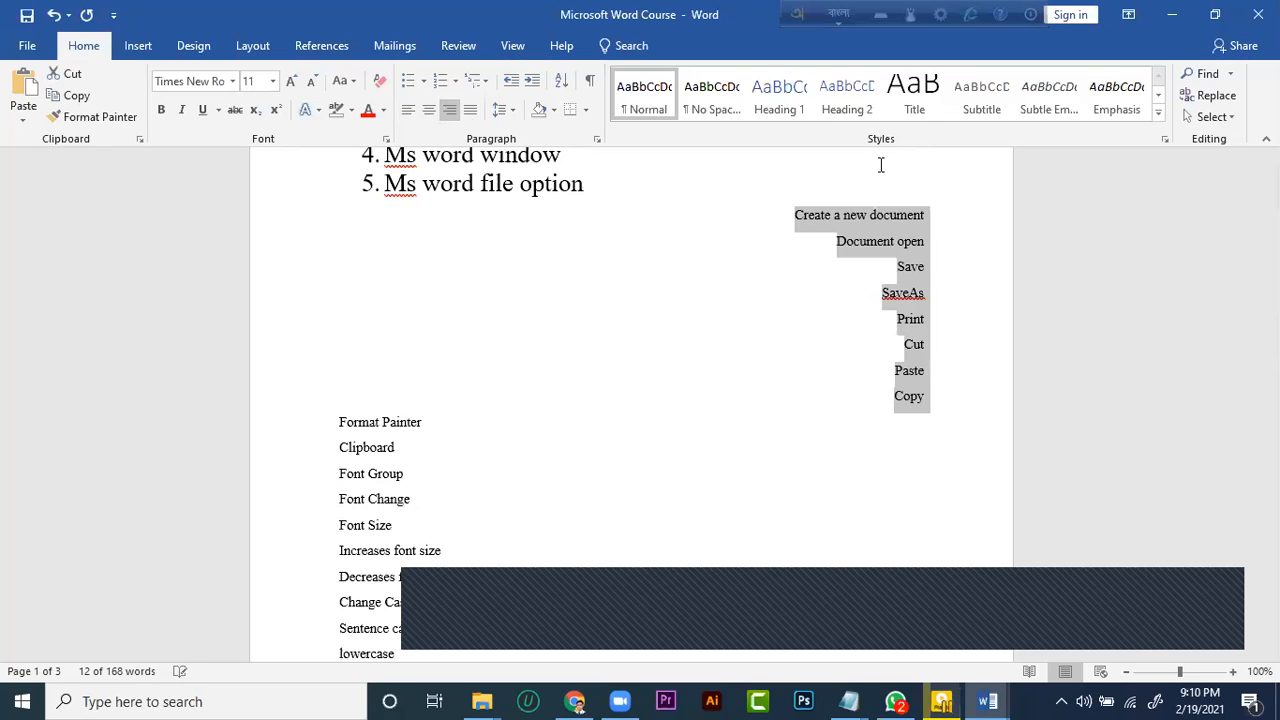
click(408, 110)
click(536, 300)
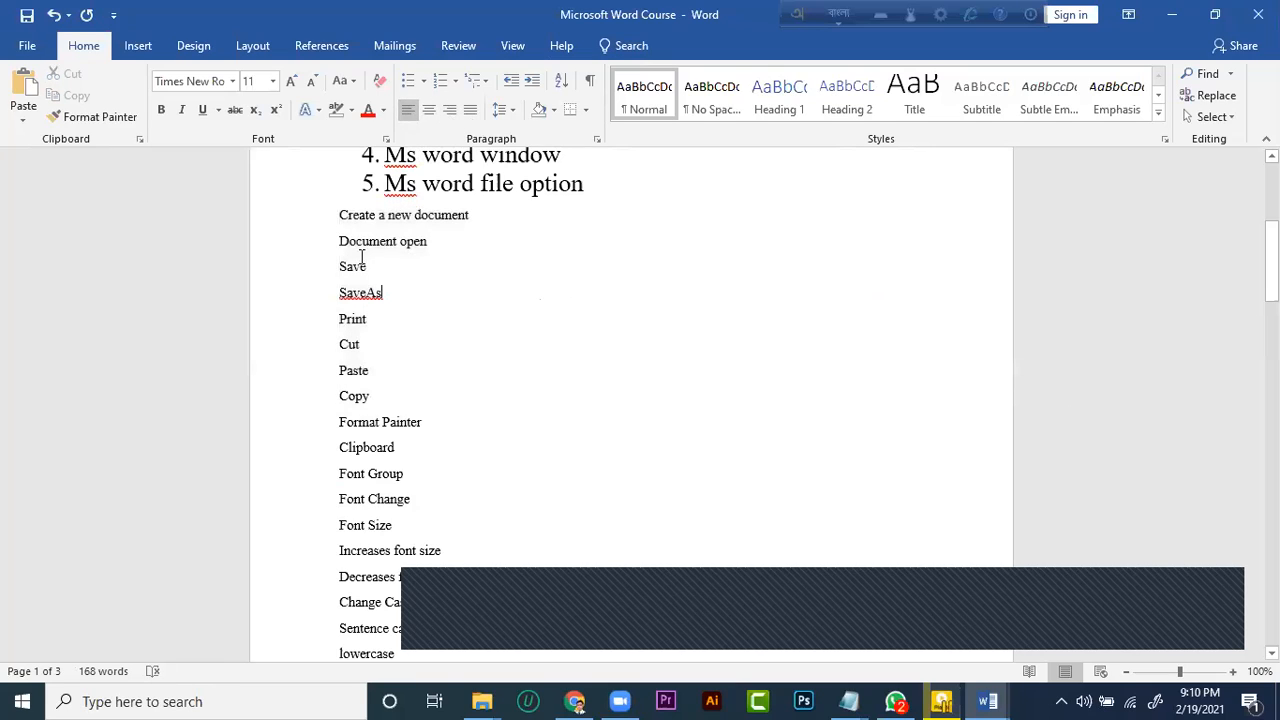
Try a multiple line spacing of .5 on the lines from Create a new document to Font Change, then undo it
drag(322, 218, 421, 510)
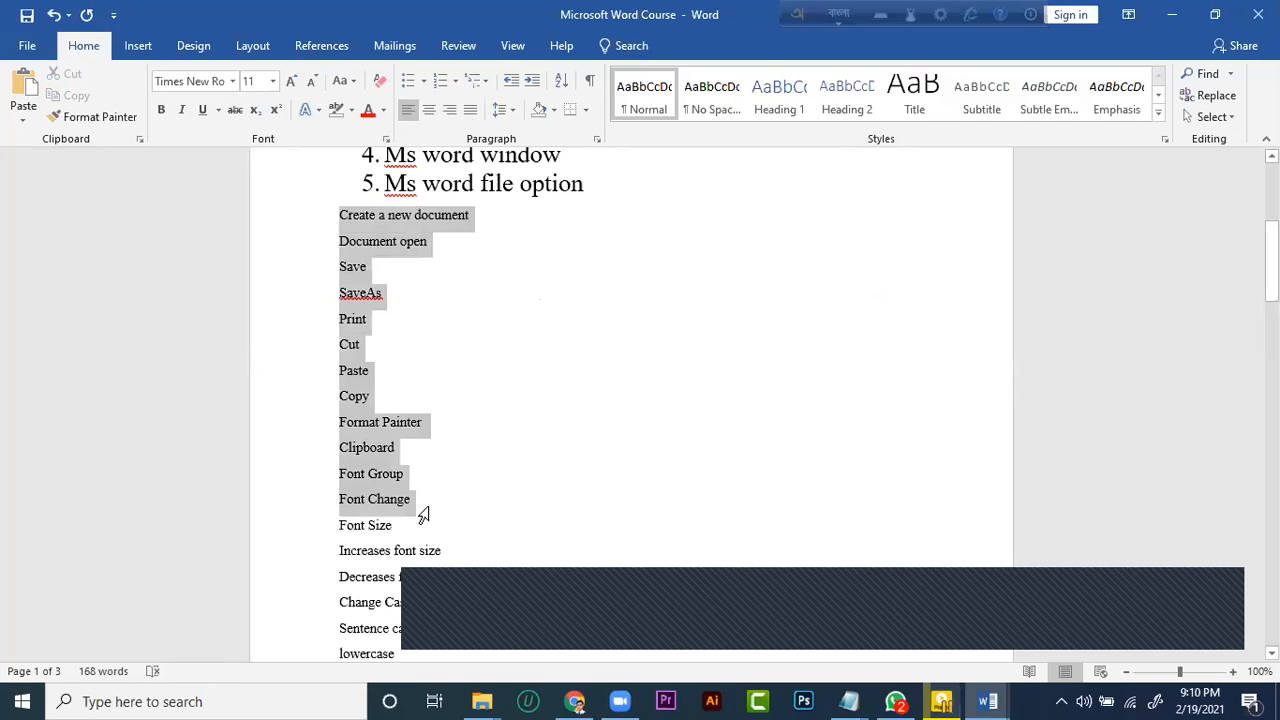
click(515, 112)
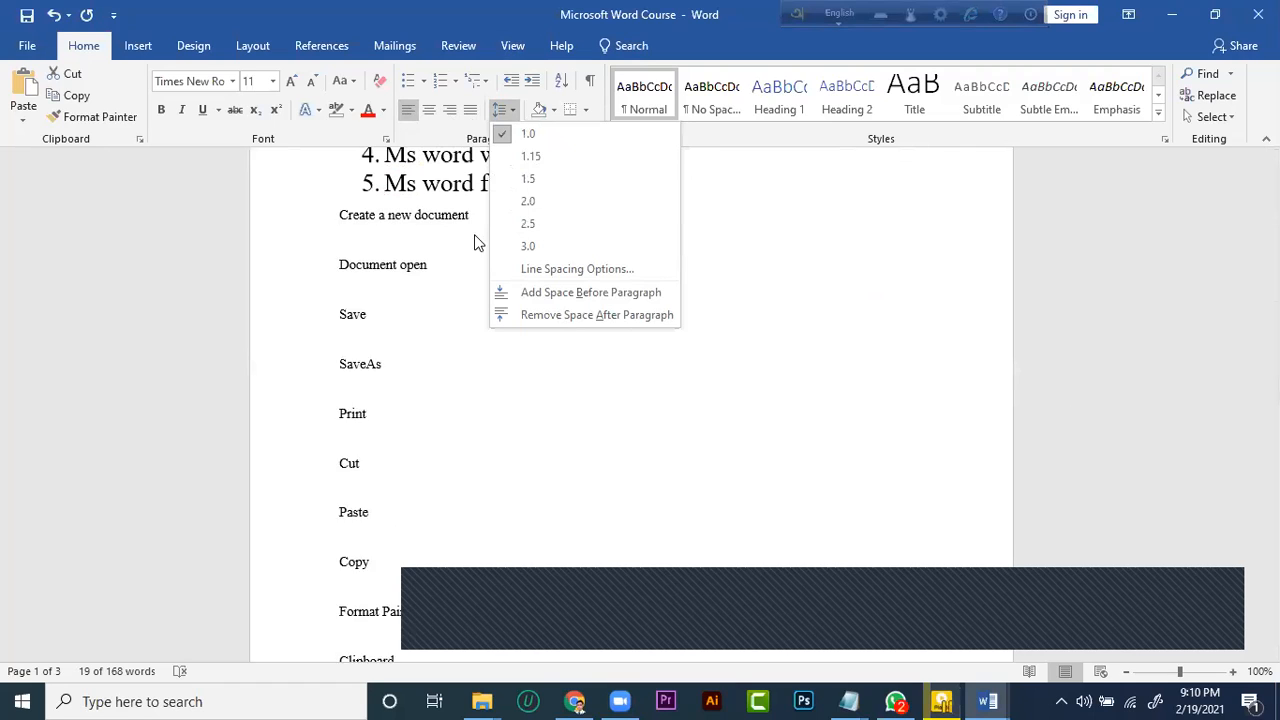
click(587, 274)
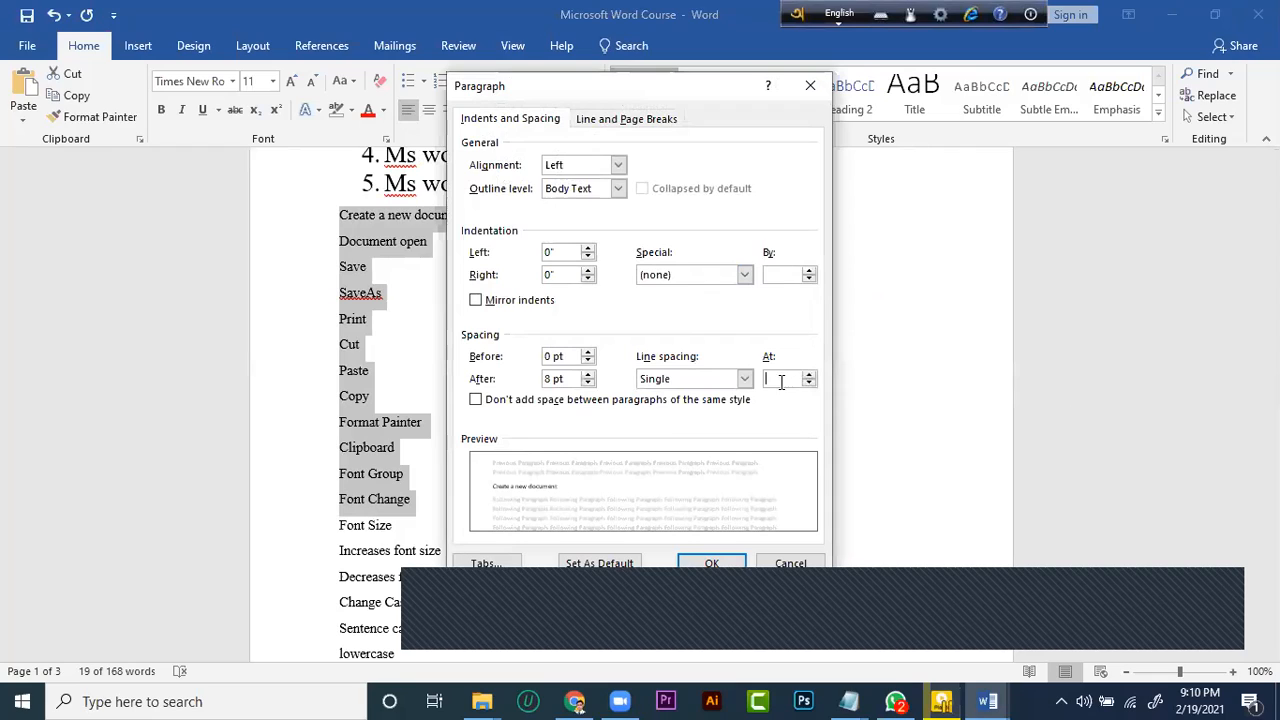
click(781, 376)
text(.5)
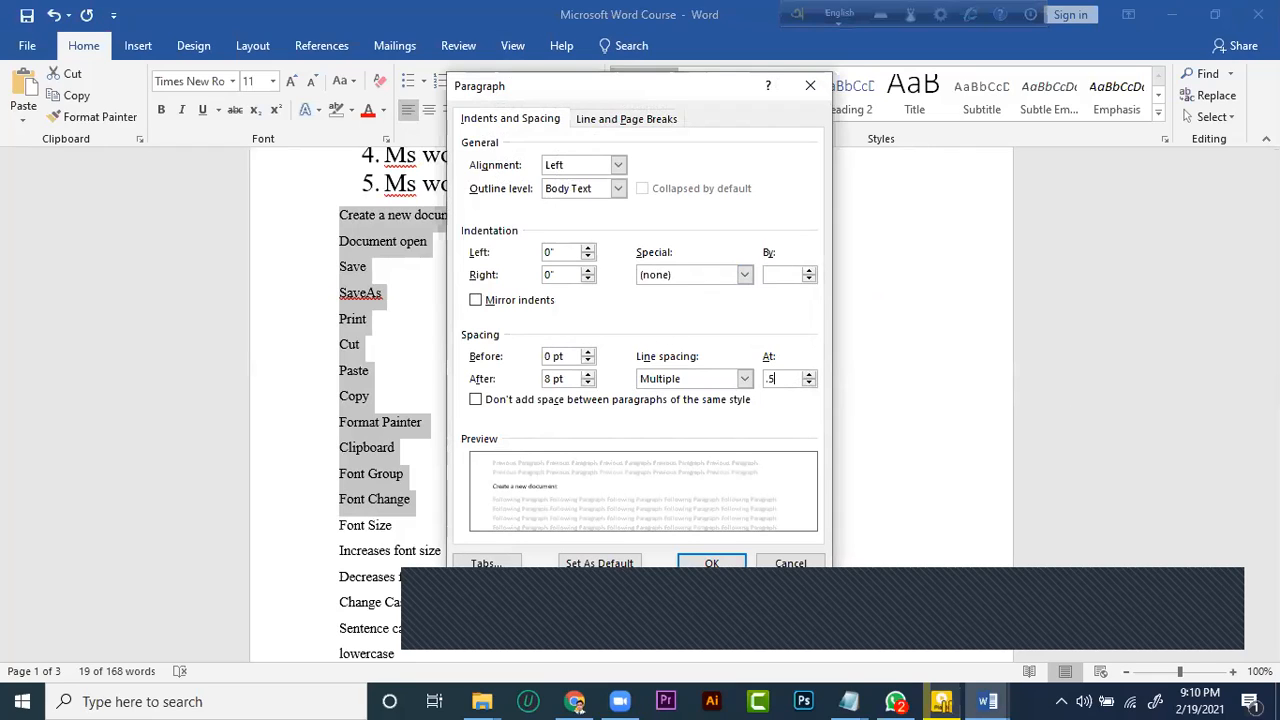
click(712, 564)
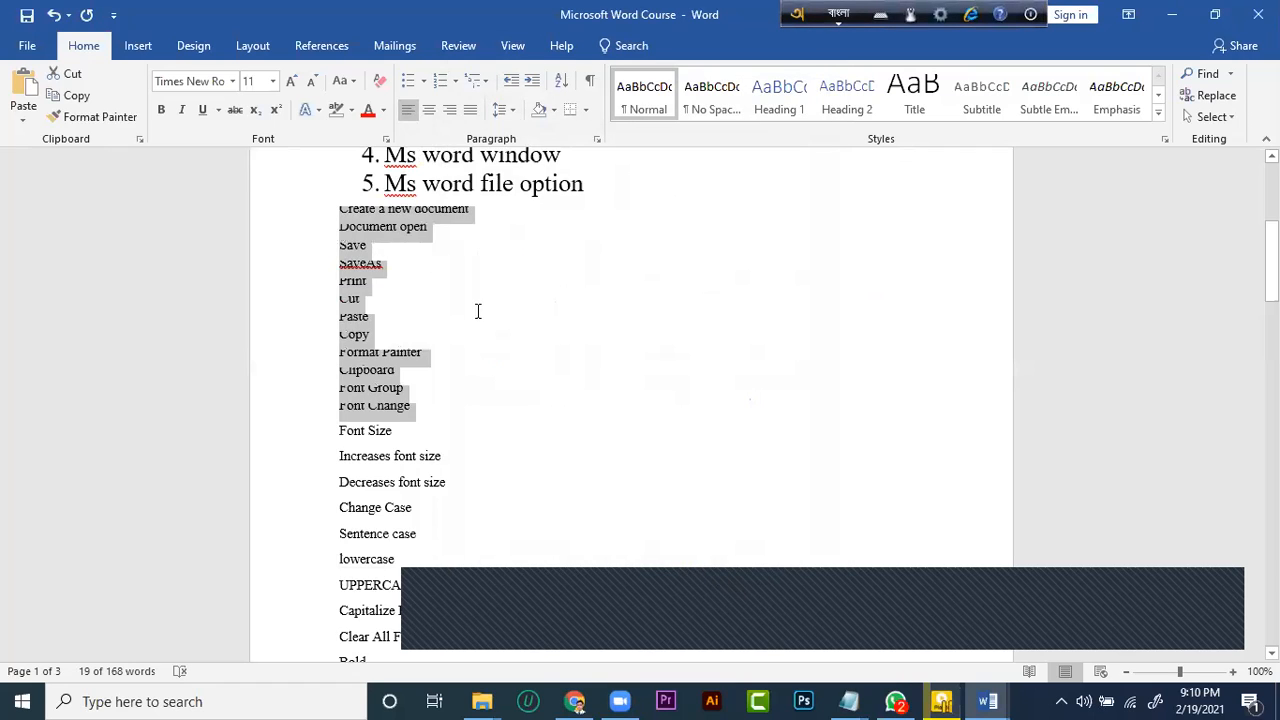
scroll(477, 311, up, 3)
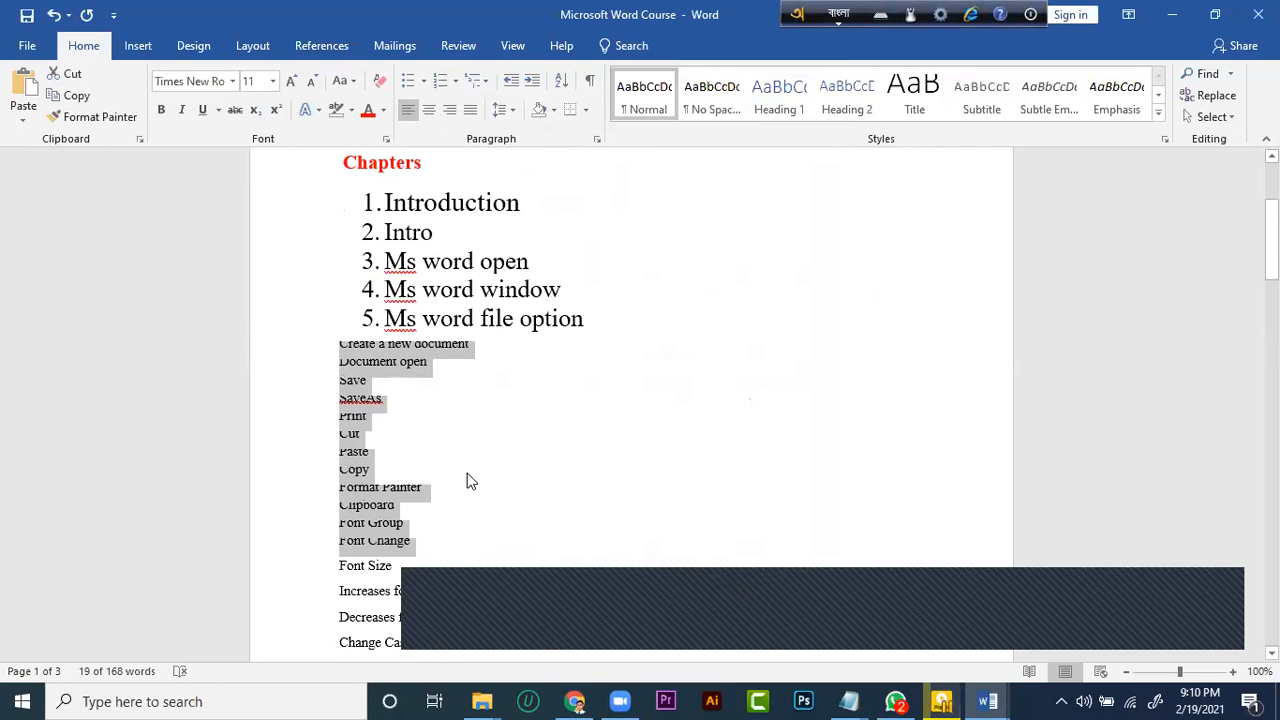
key(ctrl+z)
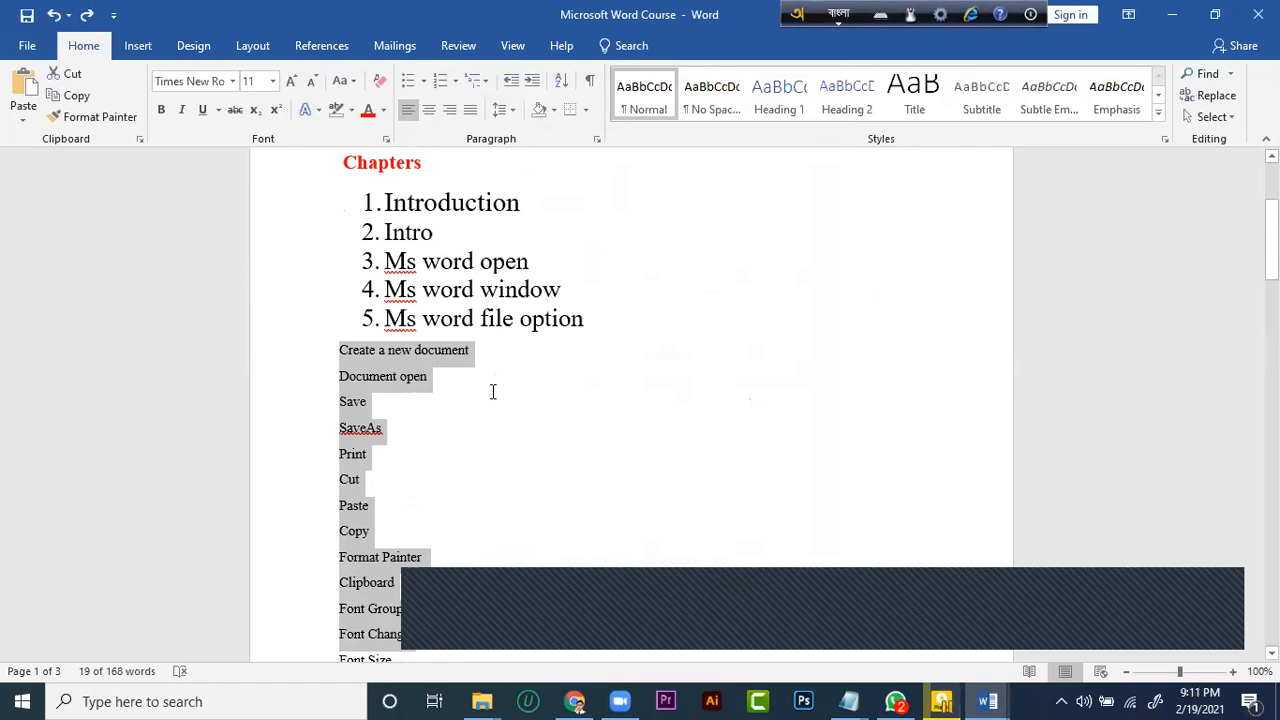
click(492, 391)
scroll(474, 394, down, 3)
scroll(412, 450, down, 1)
drag(397, 413, 384, 406)
scroll(363, 353, up, 3)
drag(340, 325, 392, 480)
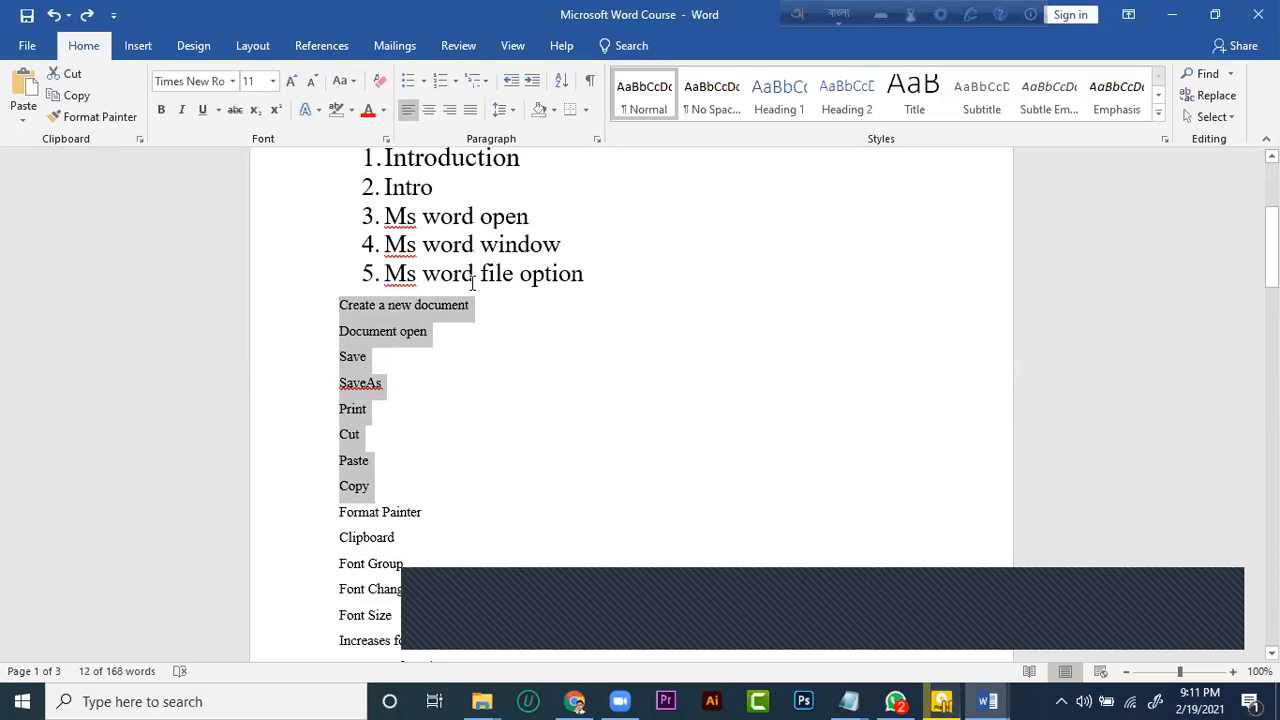
click(555, 110)
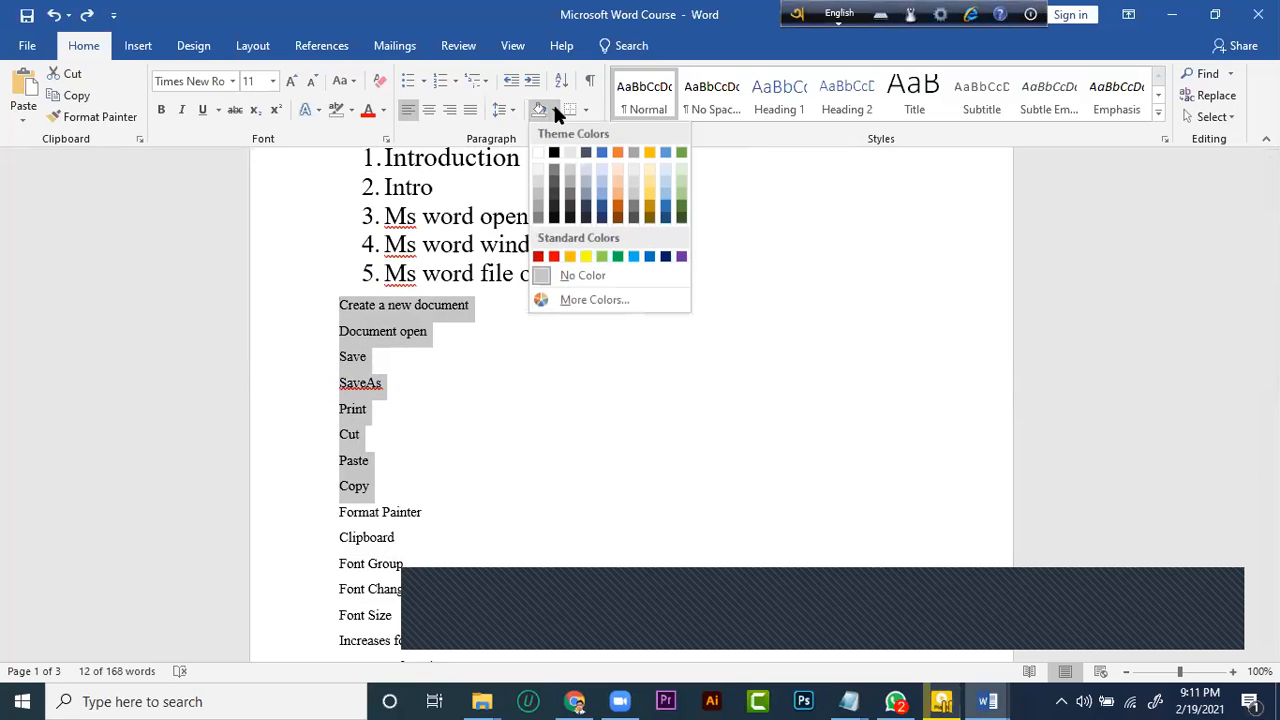
key(alt+shift)
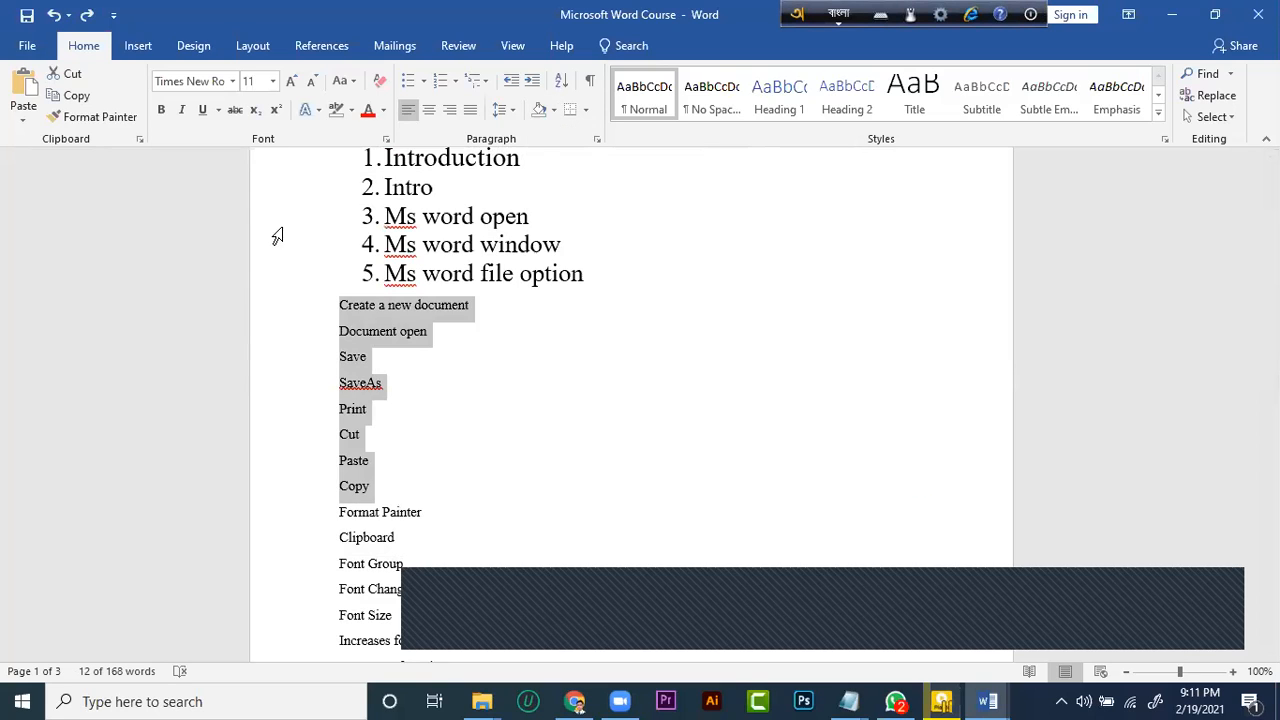
Highlight the first numbered chapter, Introduction, in yellow
scroll(277, 236, up, 3)
triple_click(523, 292)
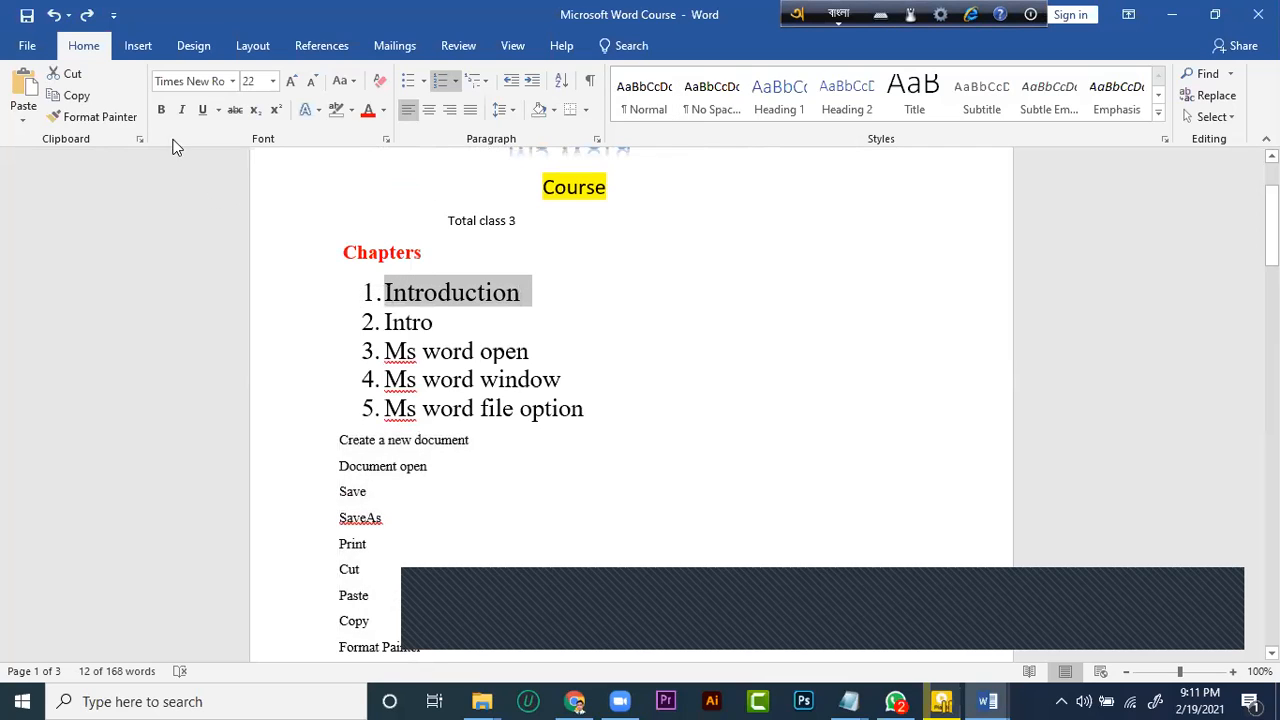
click(349, 110)
click(340, 134)
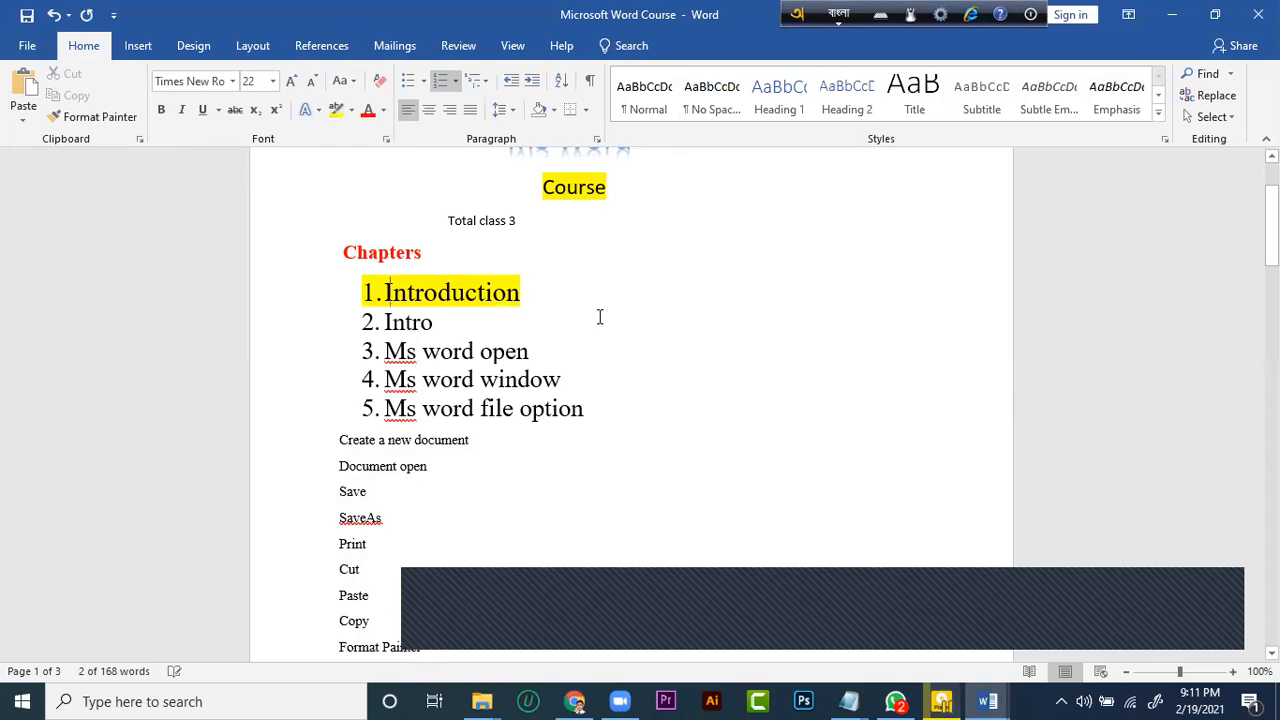
scroll(391, 366, down, 2)
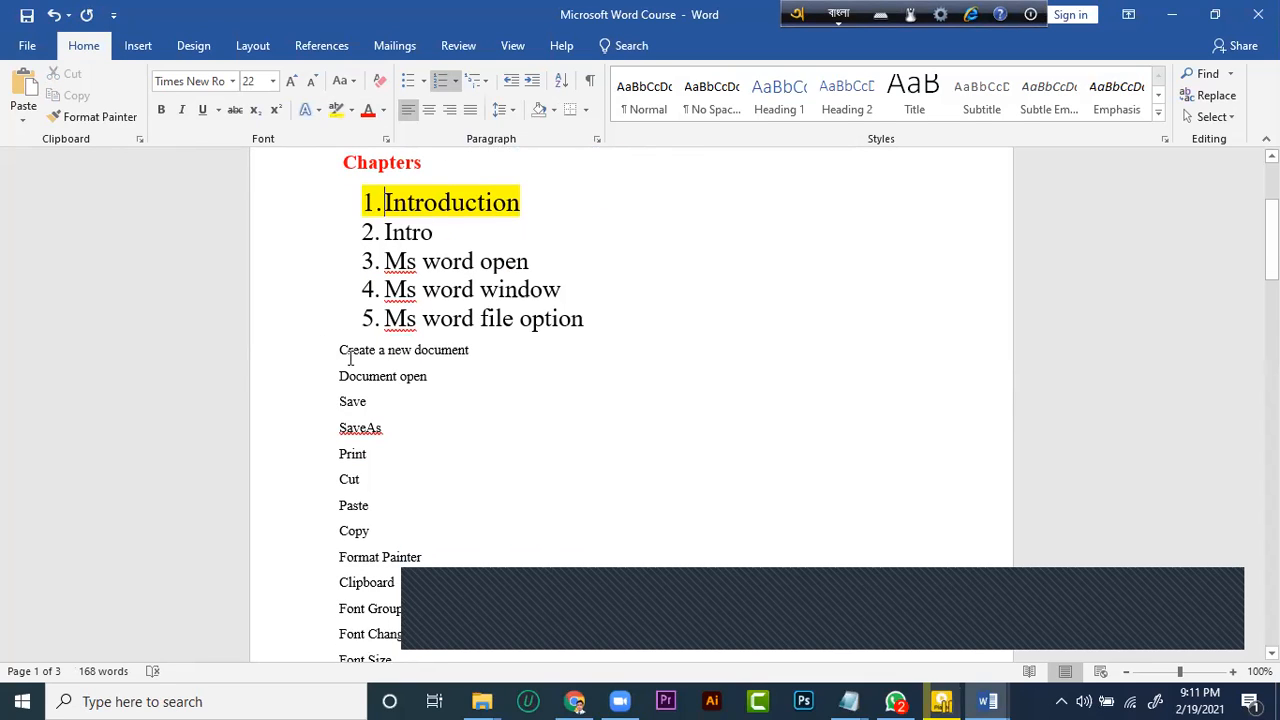
drag(350, 358, 442, 386)
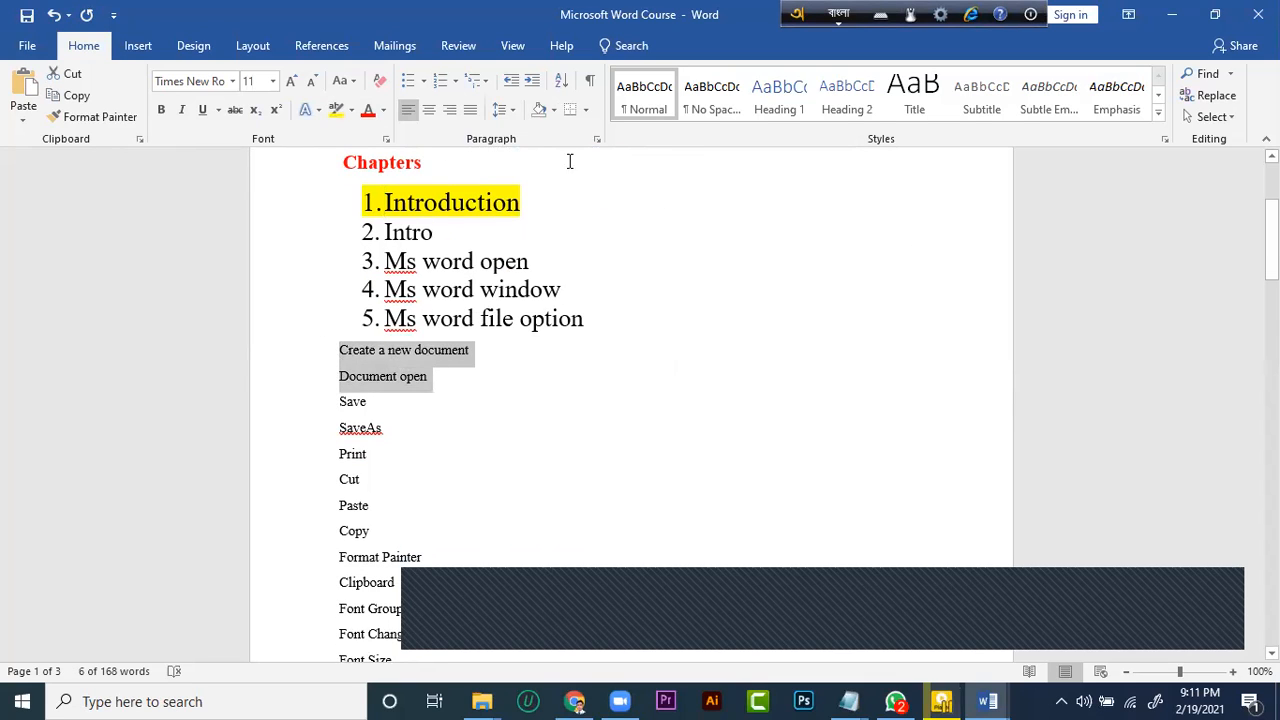
click(554, 109)
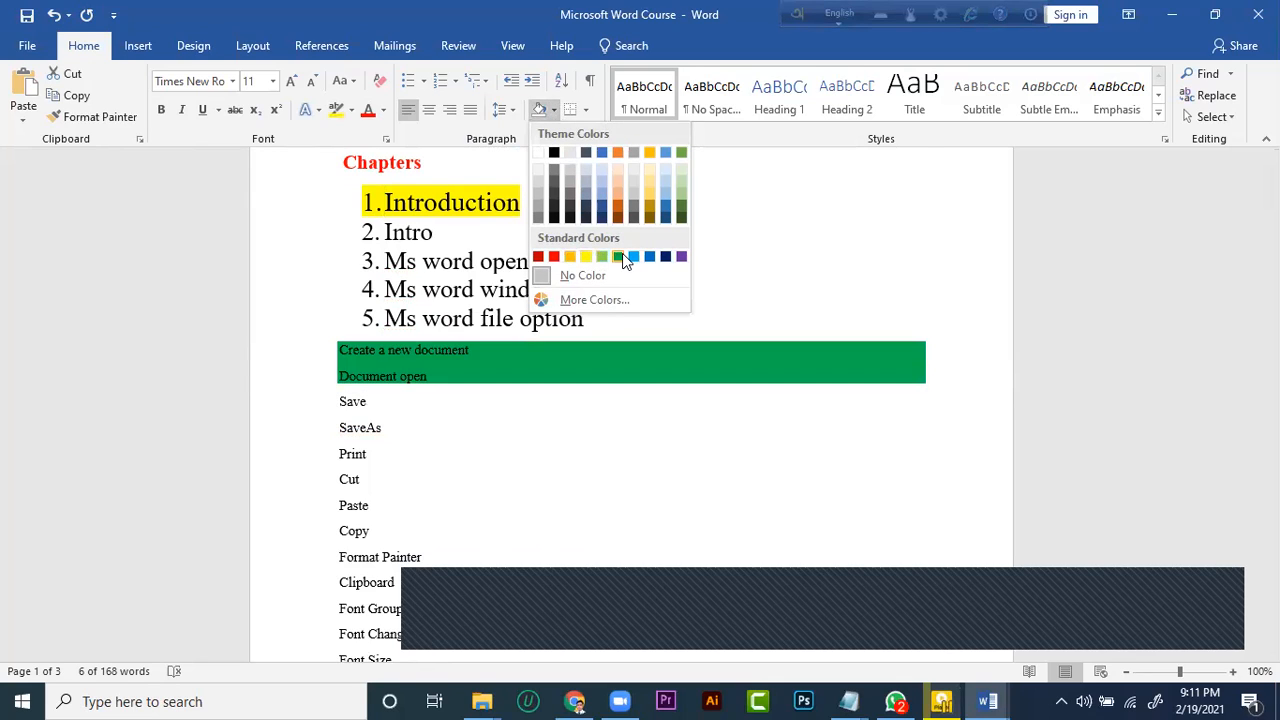
click(566, 370)
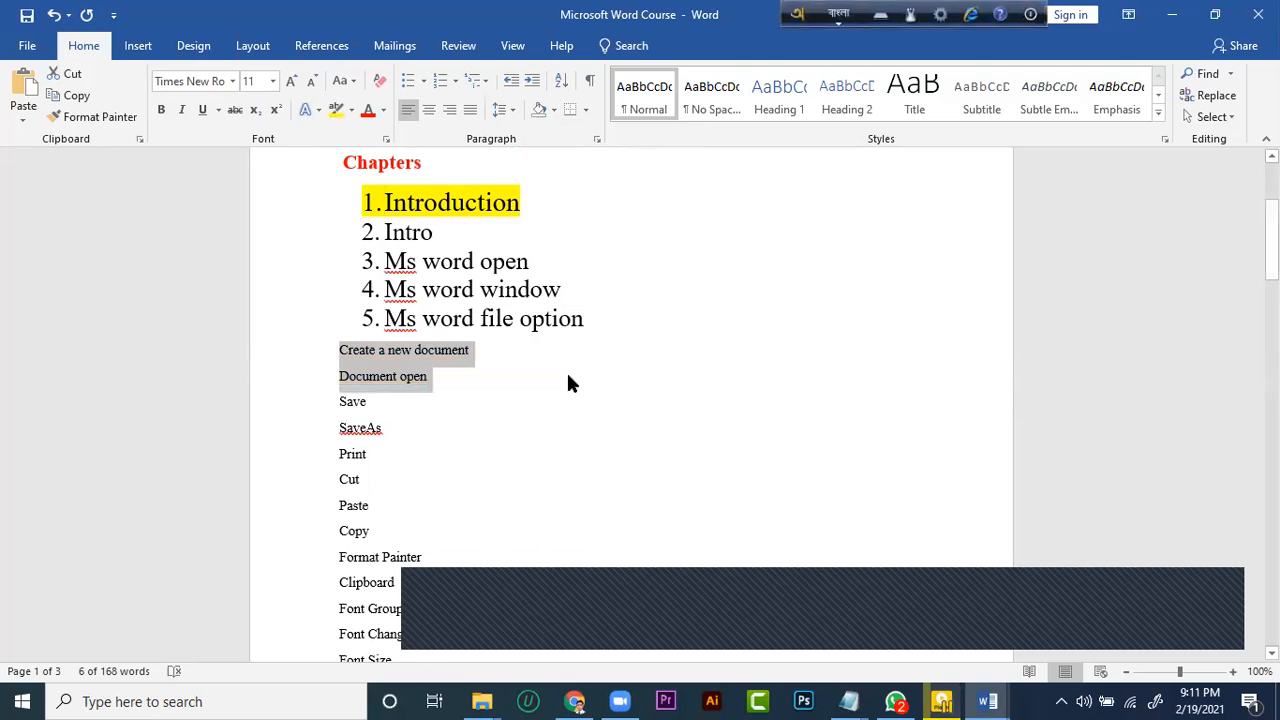
click(280, 296)
Apply yellow paragraph shading to the lines Create a new document and Document open
drag(457, 389, 323, 350)
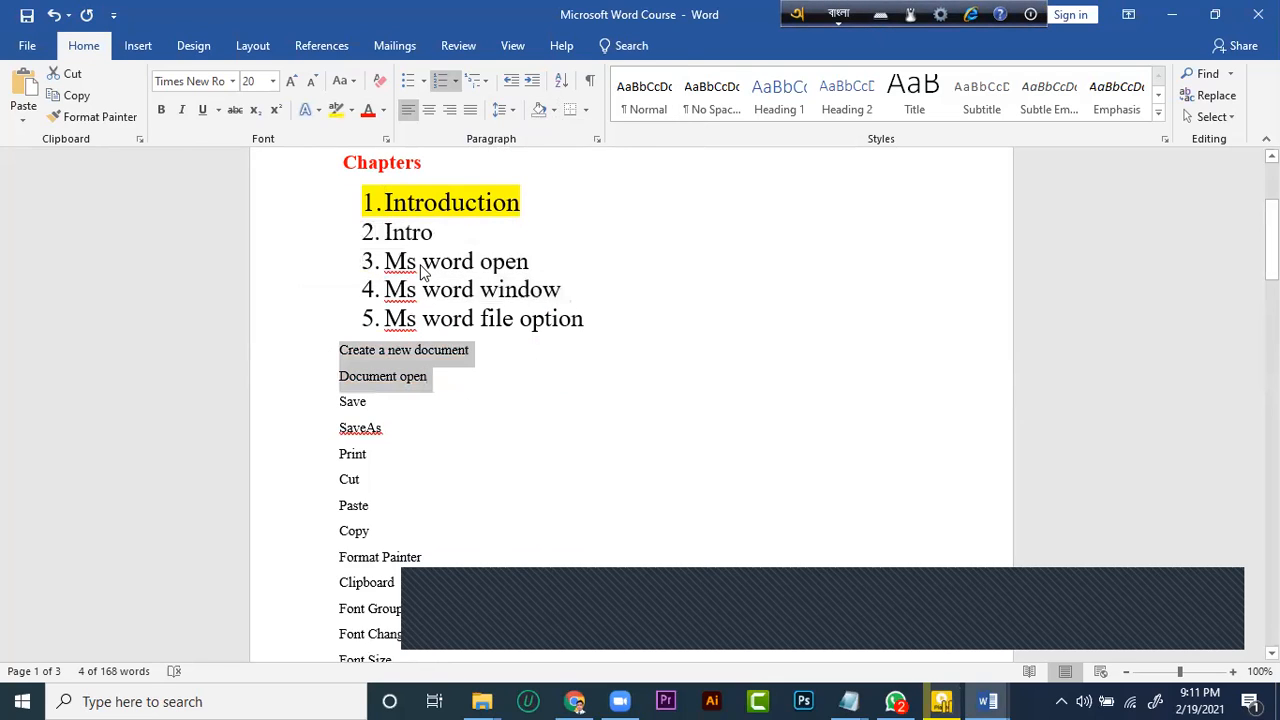
click(552, 109)
click(586, 257)
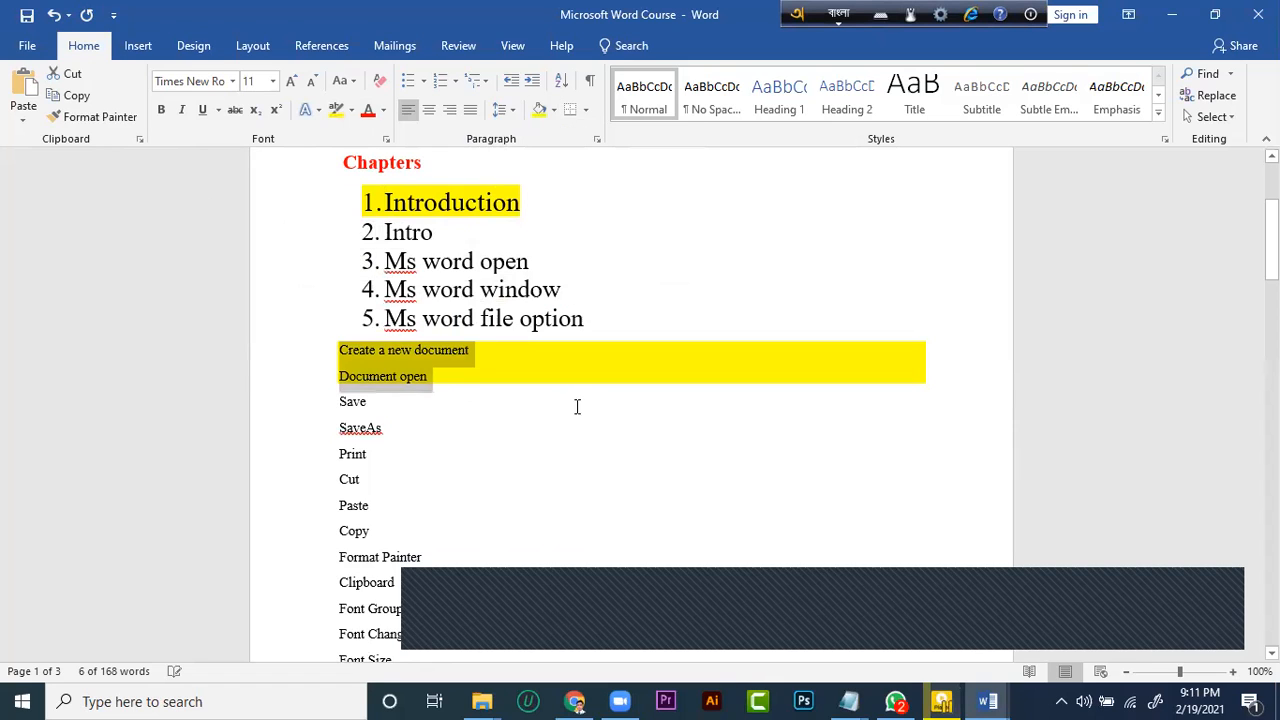
click(526, 422)
click(315, 362)
Try a top border and a left border on the five numbered chapters, then remove the borders
scroll(480, 457, up, 3)
scroll(407, 320, down, 1)
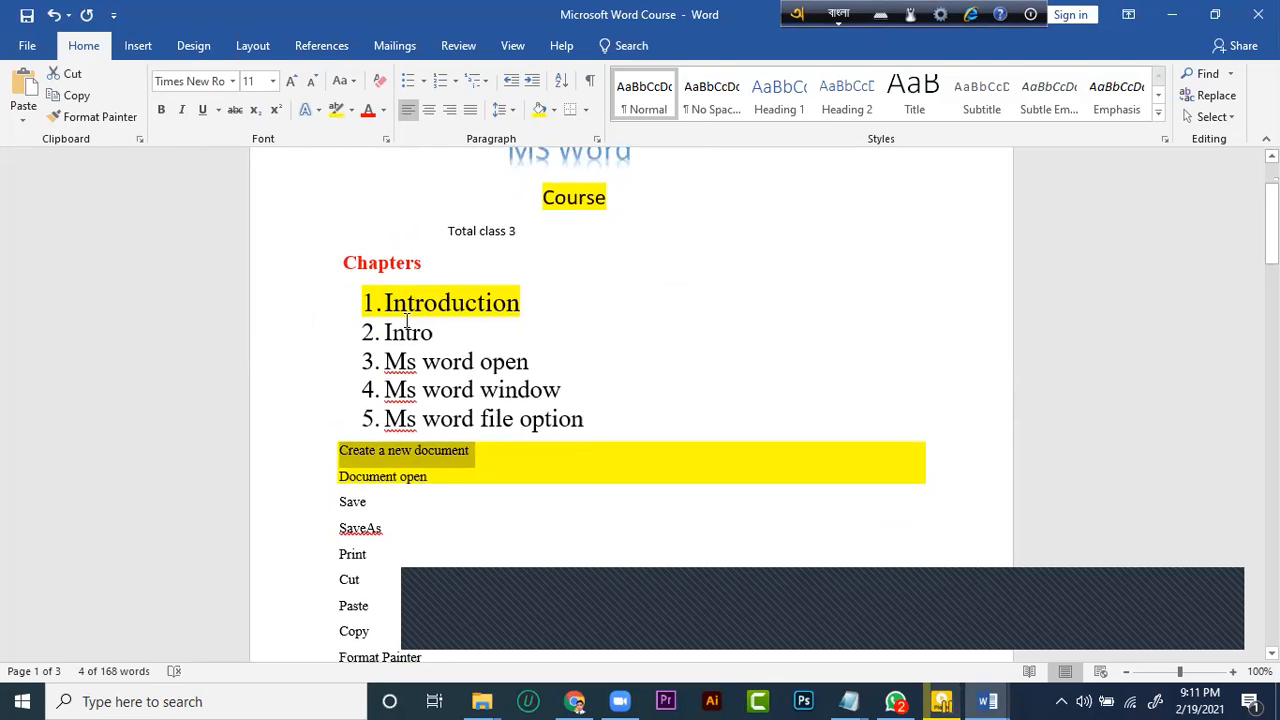
drag(344, 270, 586, 424)
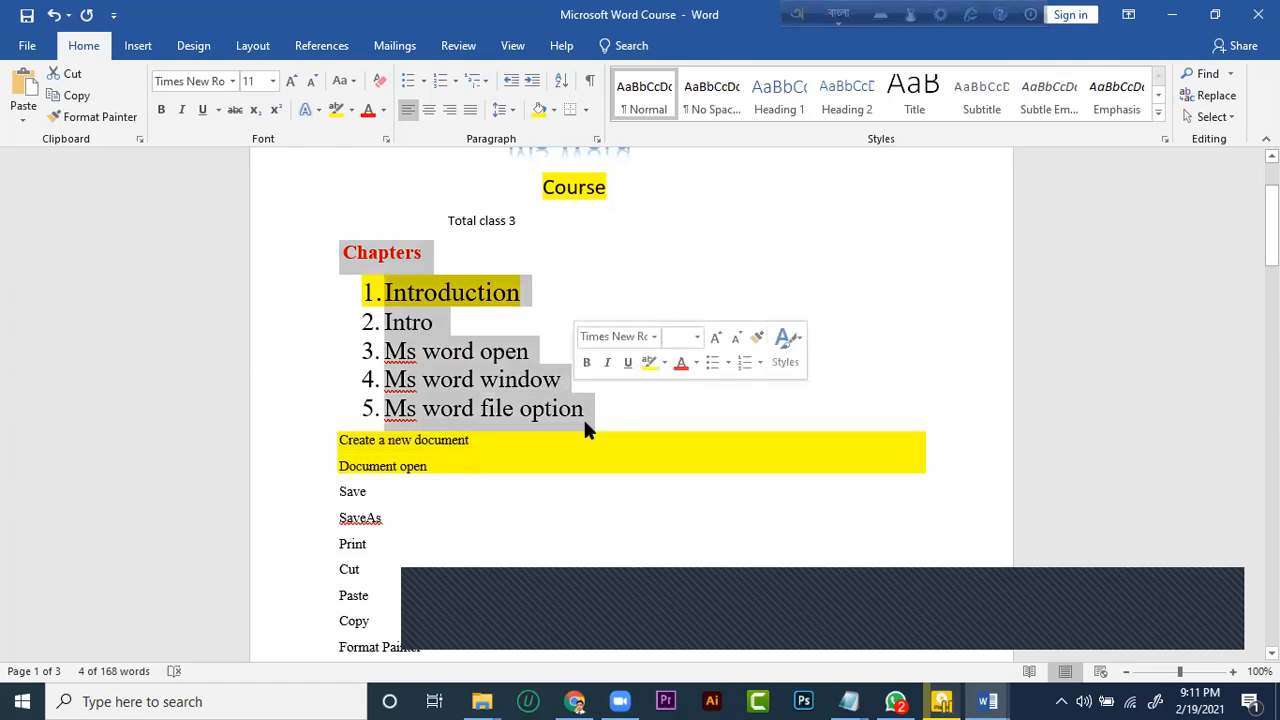
click(586, 415)
drag(384, 290, 552, 400)
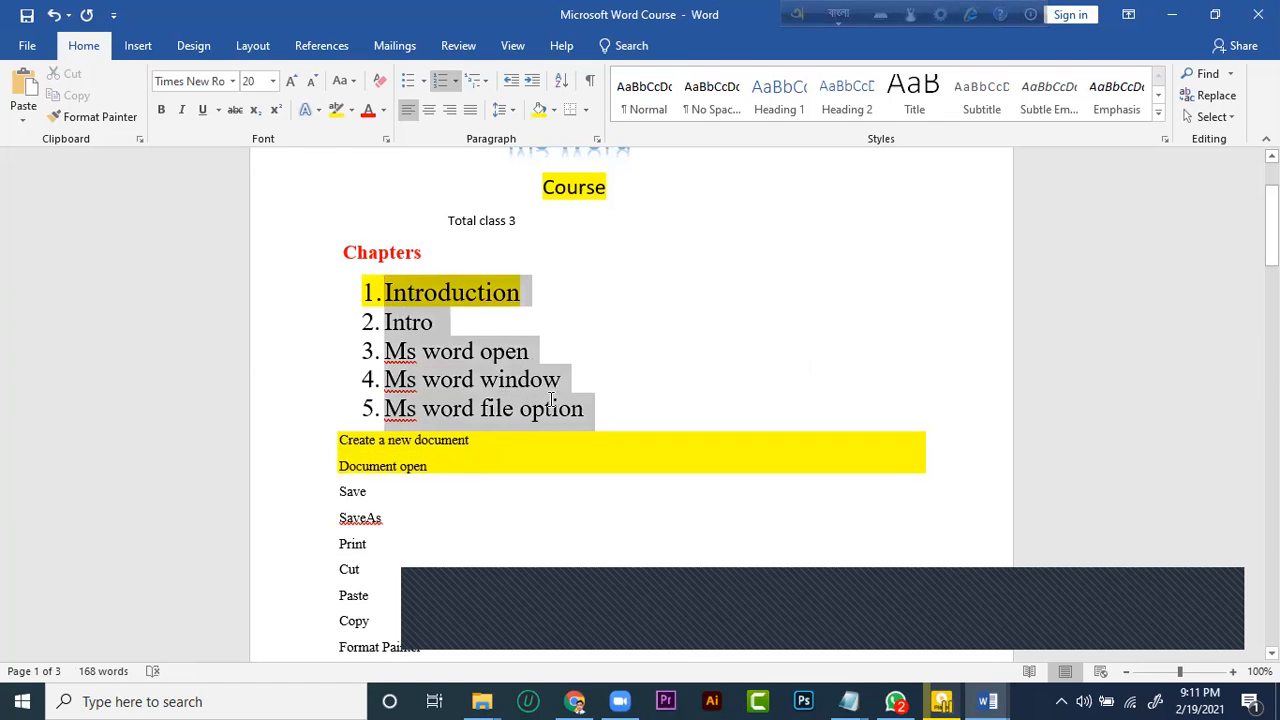
click(588, 113)
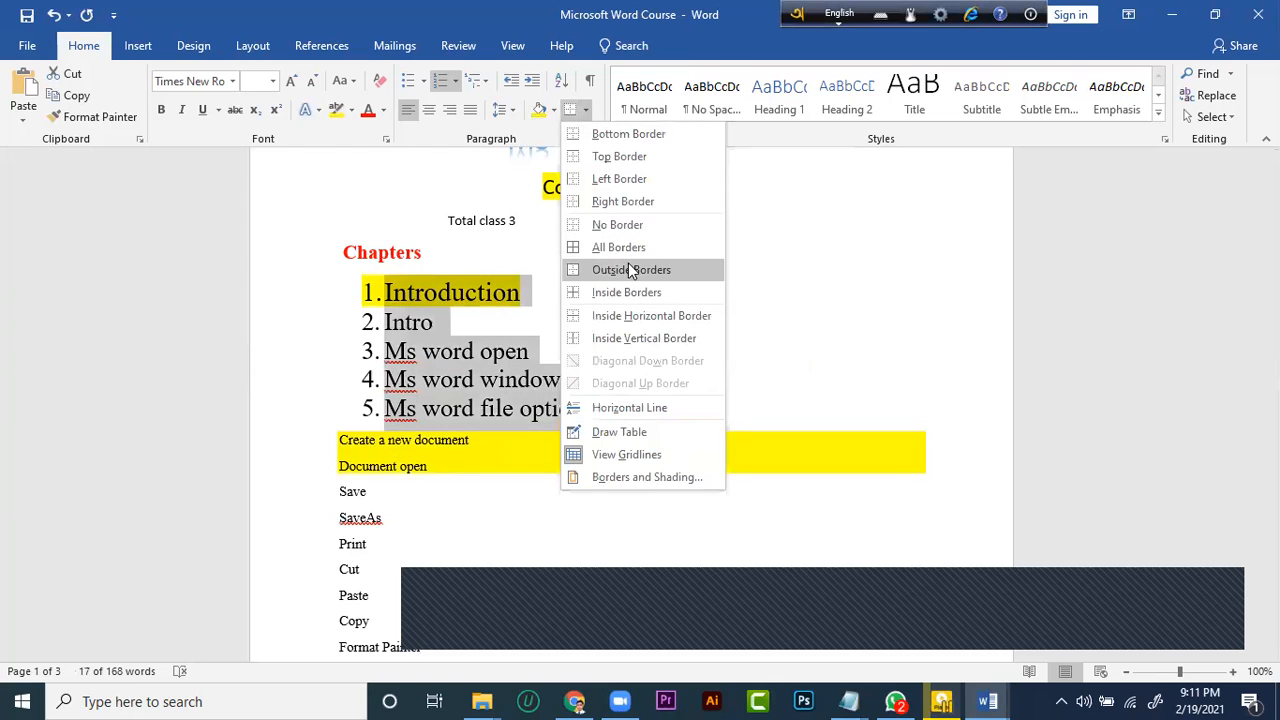
click(600, 156)
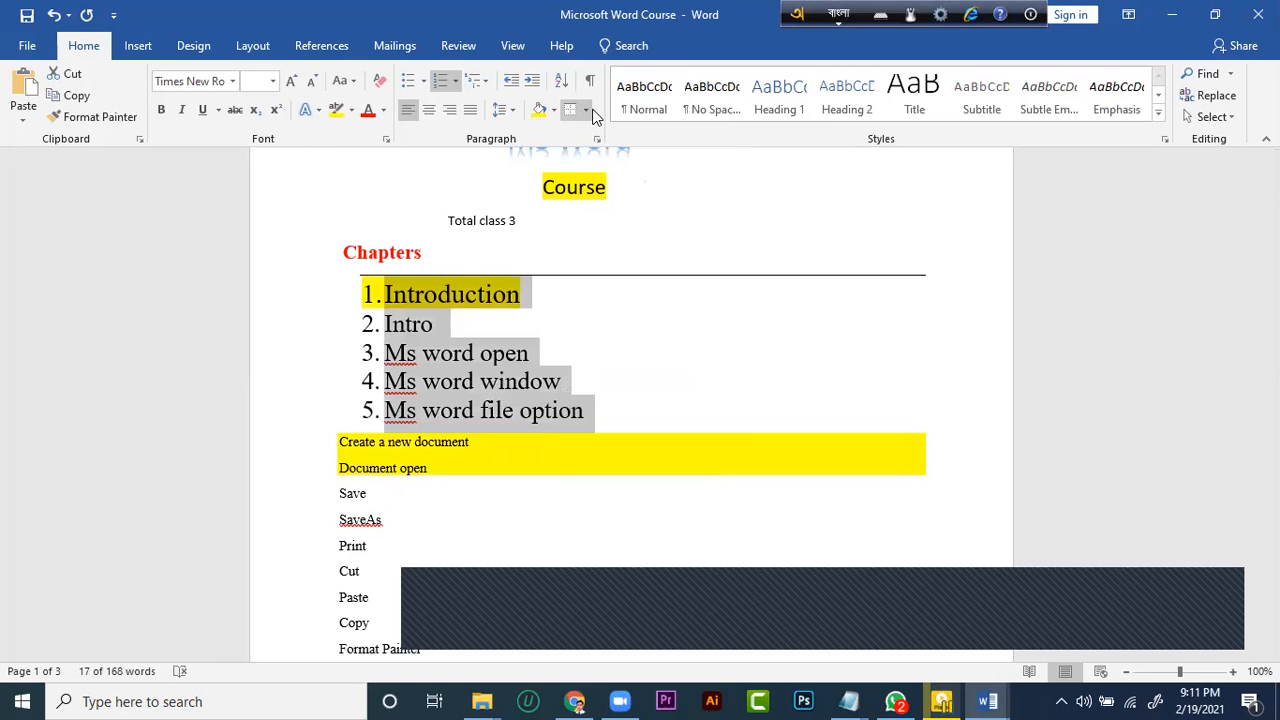
click(586, 110)
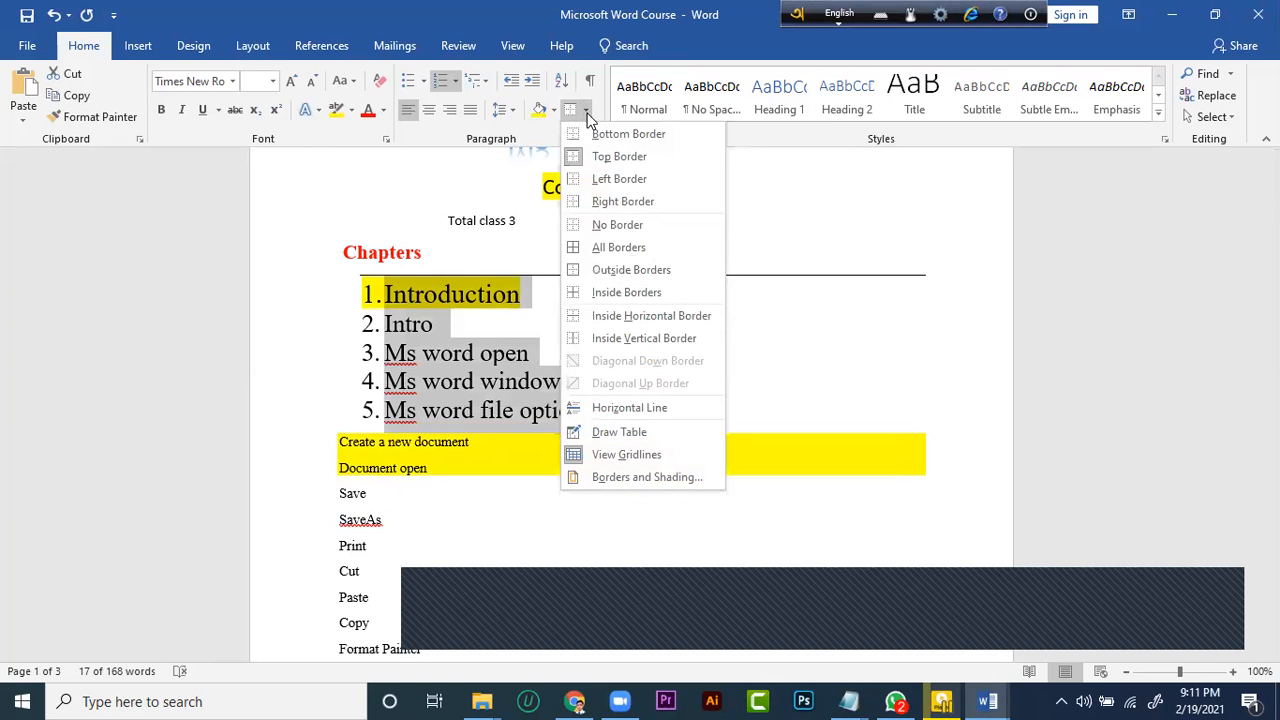
click(600, 178)
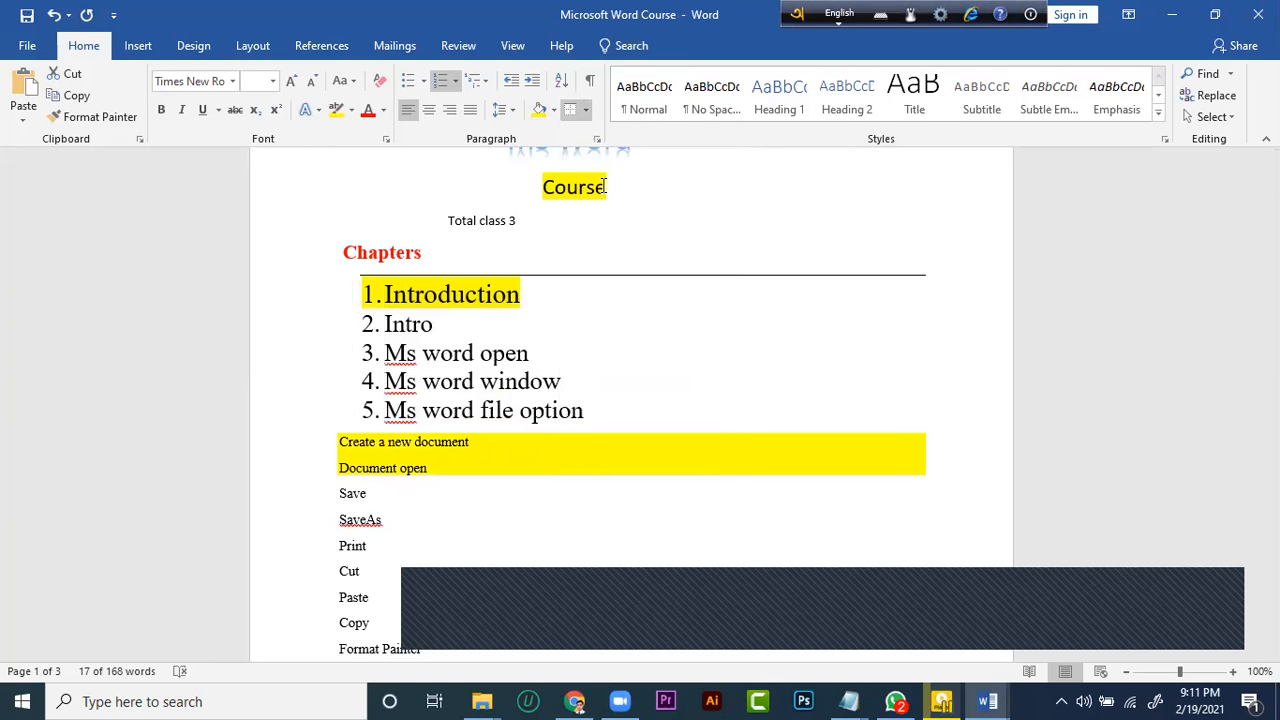
click(587, 111)
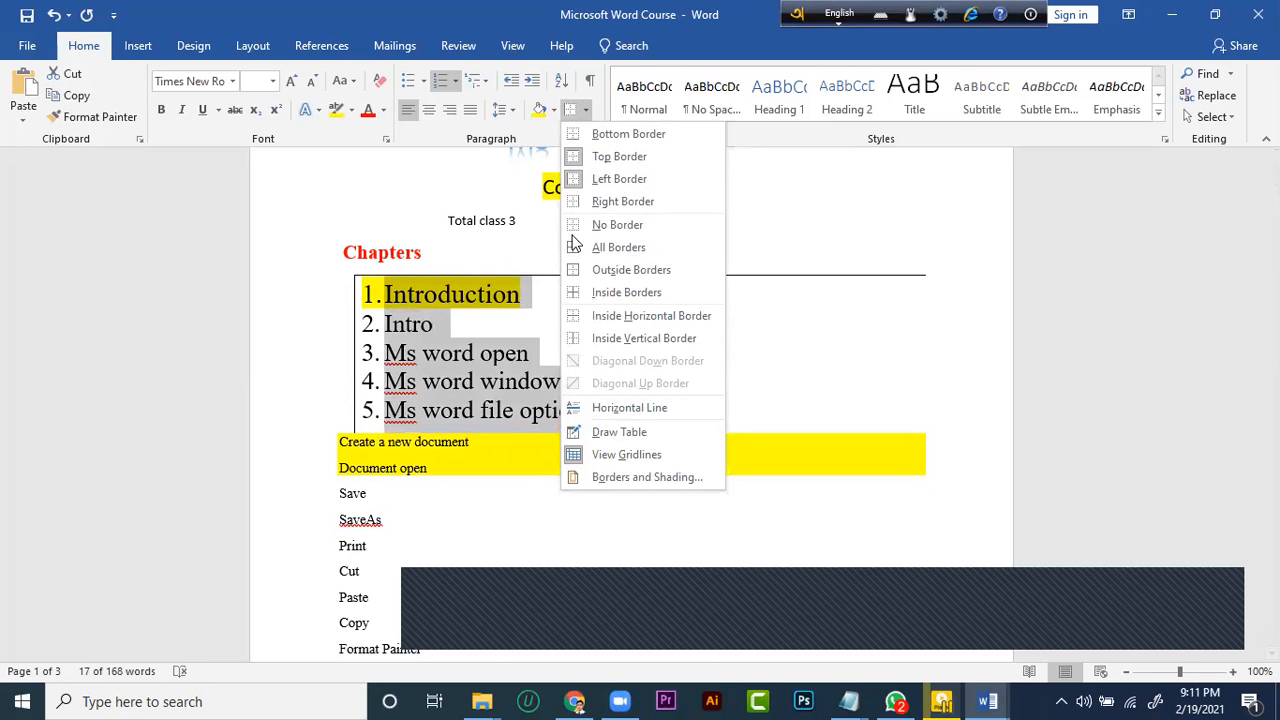
click(639, 224)
Apply All Borders to the five numbered chapters from Introduction to Ms word file option
click(586, 110)
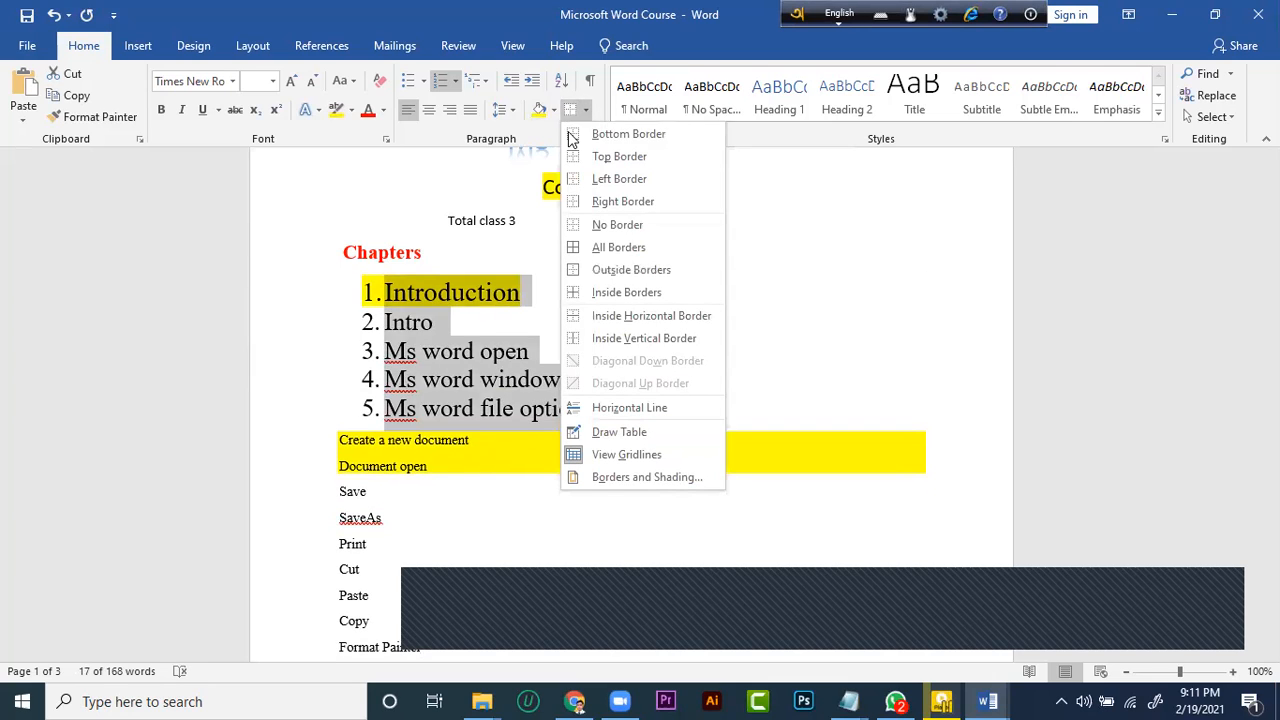
click(606, 247)
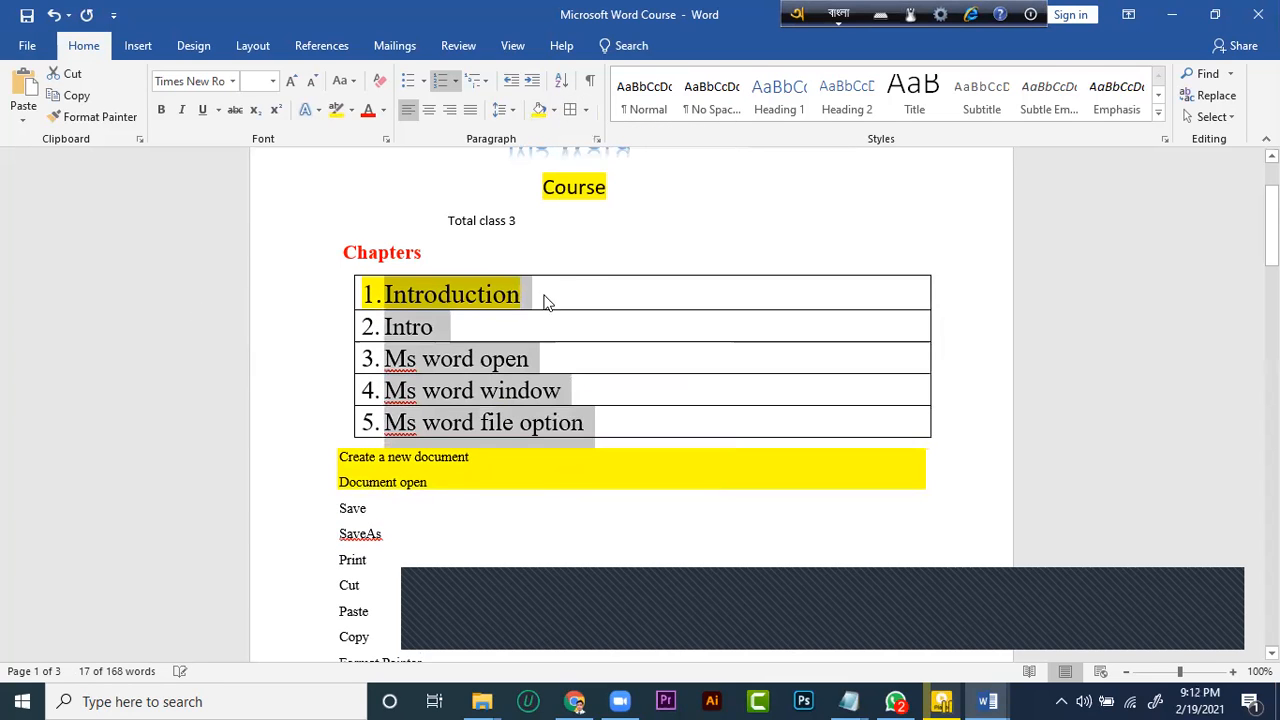
click(527, 204)
Draw a narrow one-cell table about 1.79" high and 0.23" wide beside the five numbered chapters
drag(617, 187, 512, 184)
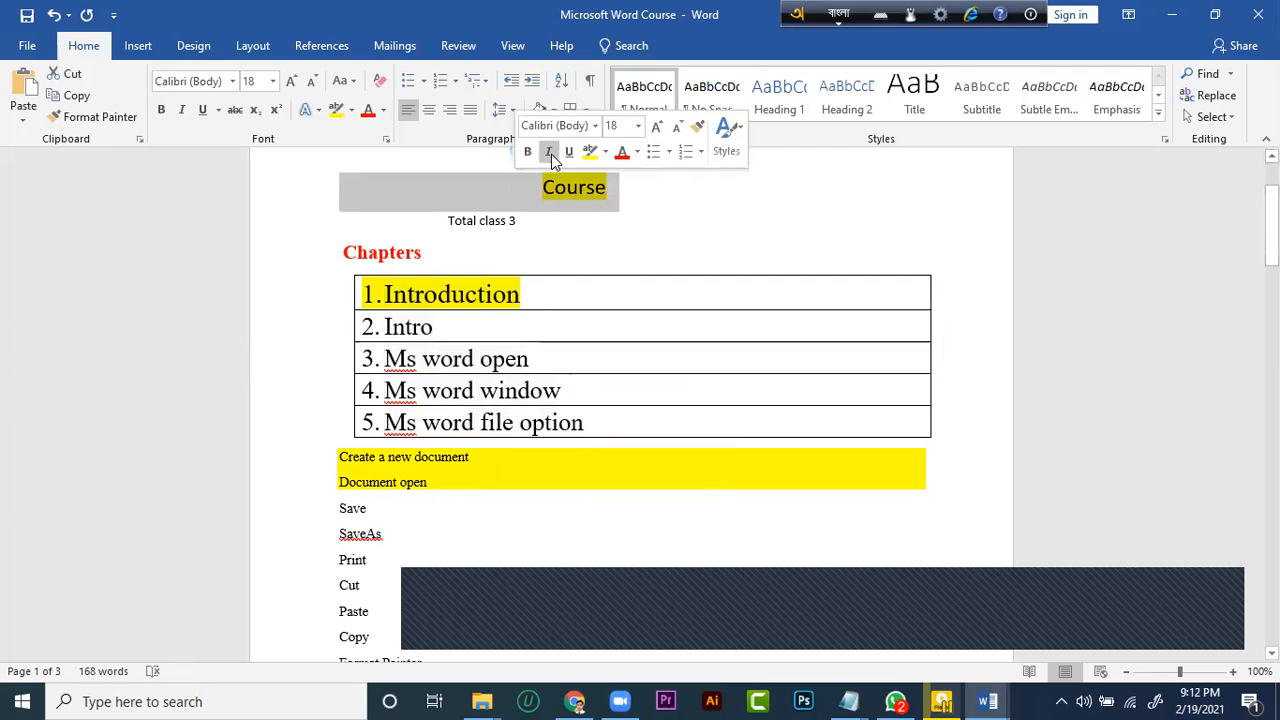
click(587, 111)
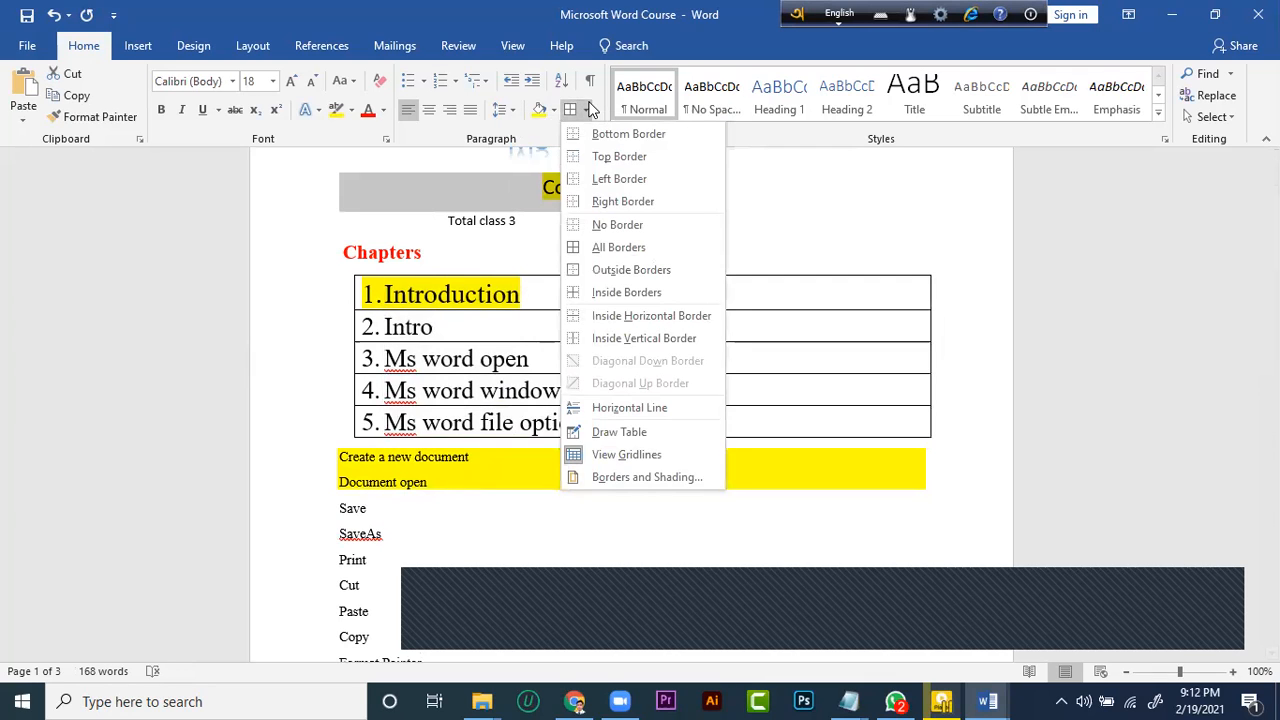
click(619, 432)
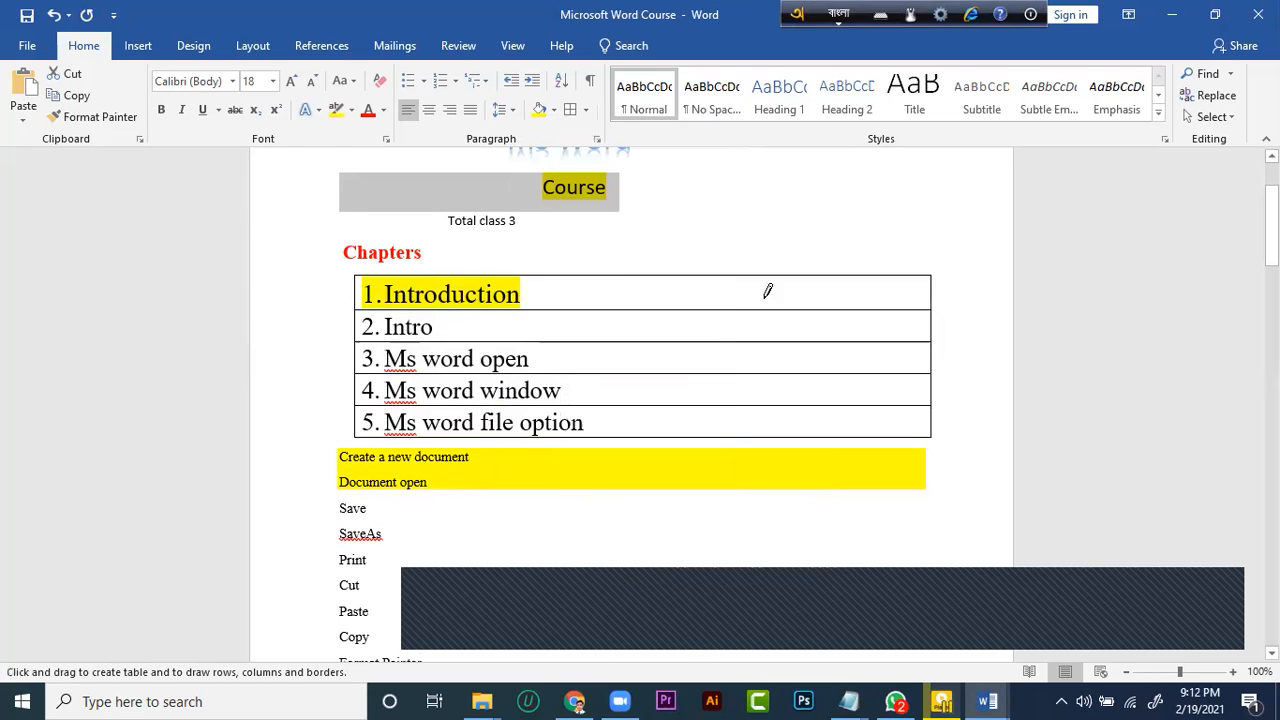
drag(655, 272, 659, 441)
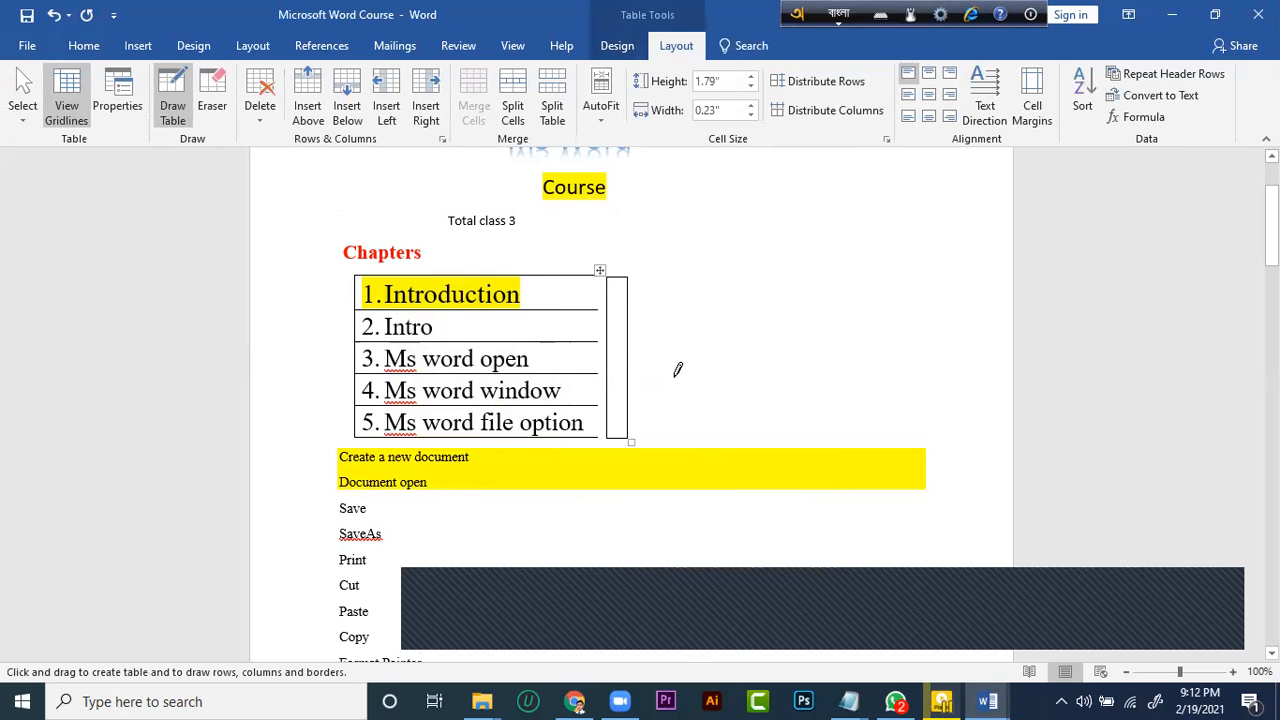
key(Escape)
click(600, 263)
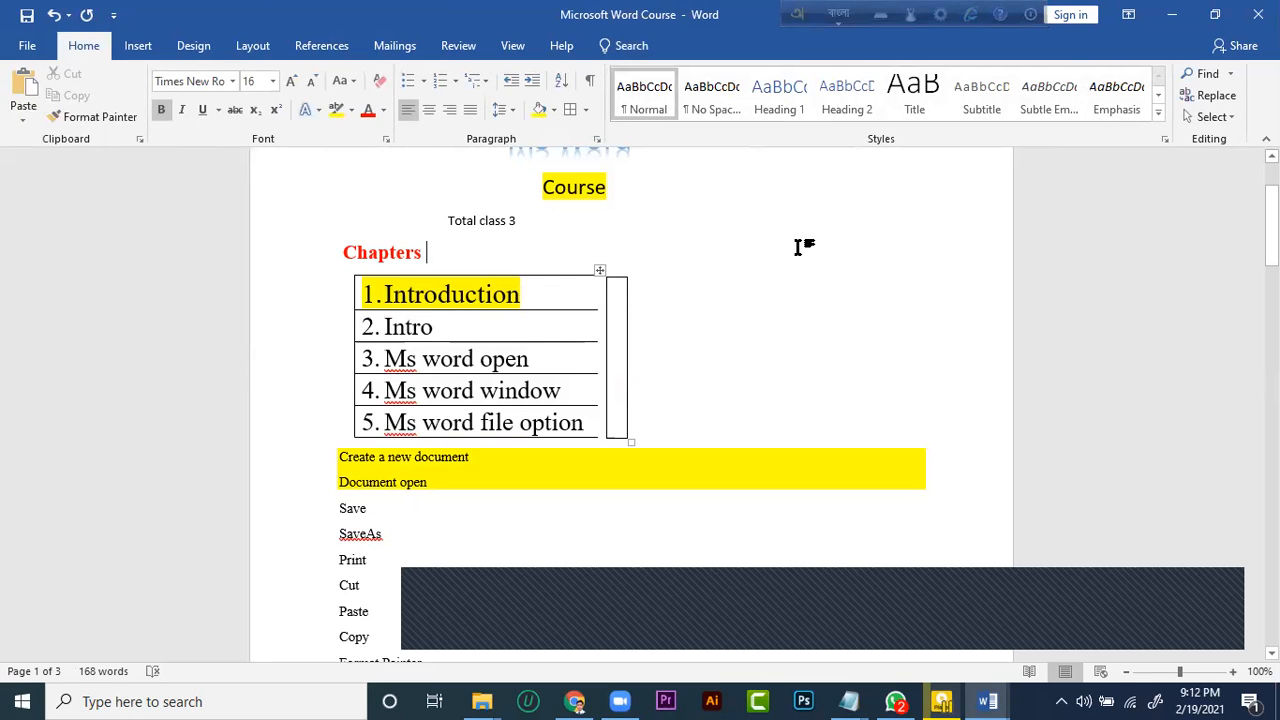
Open the document search and switch the typing language from Bangla to English
scroll(514, 397, down, 3)
scroll(514, 397, up, 2)
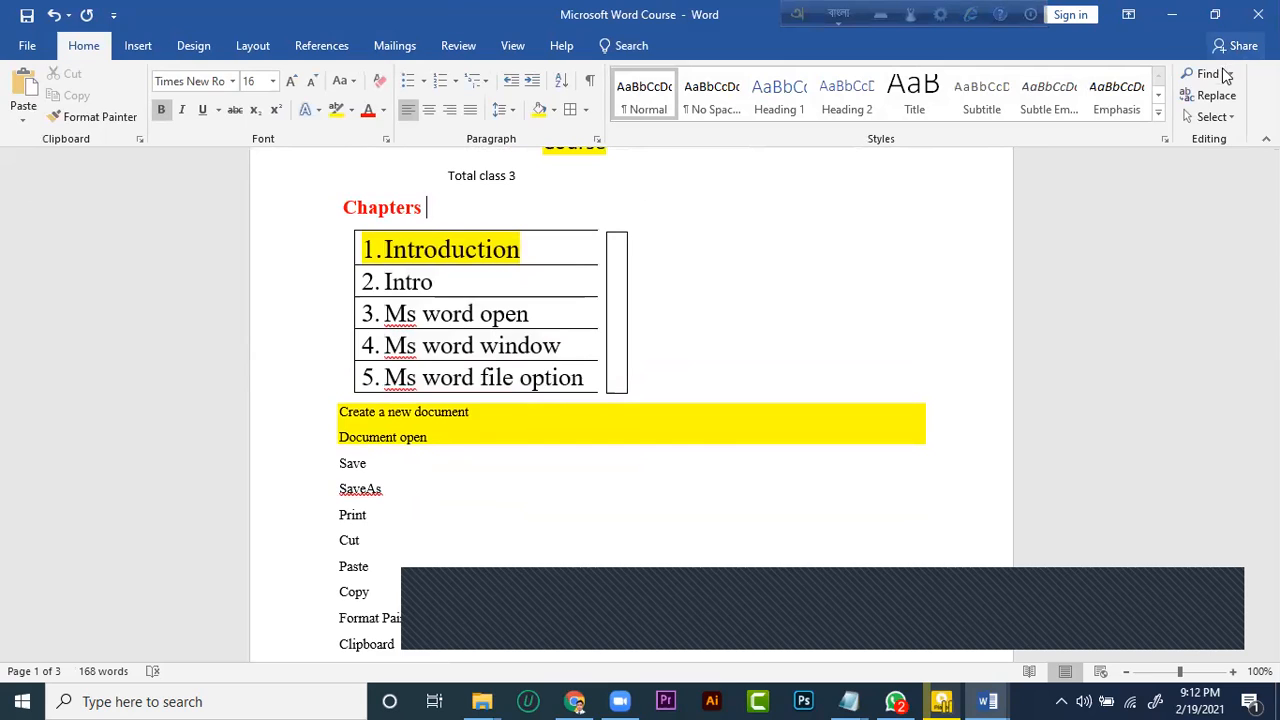
click(1212, 76)
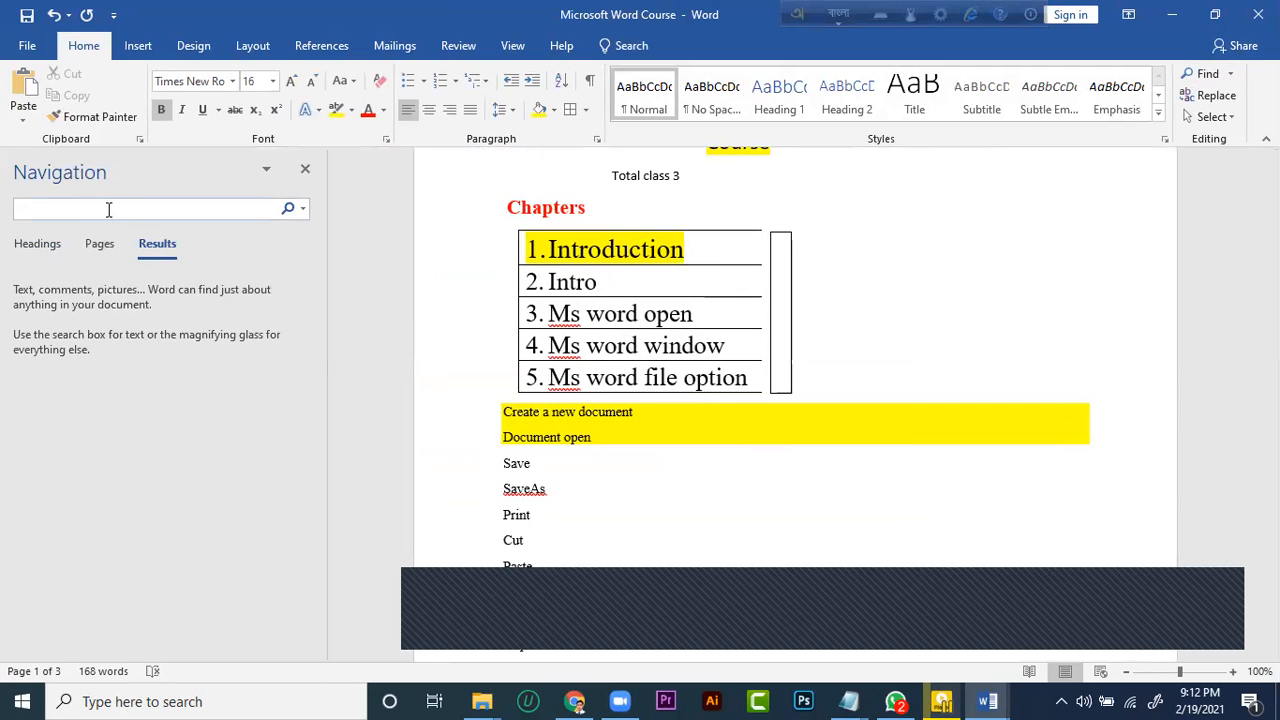
text(sa)
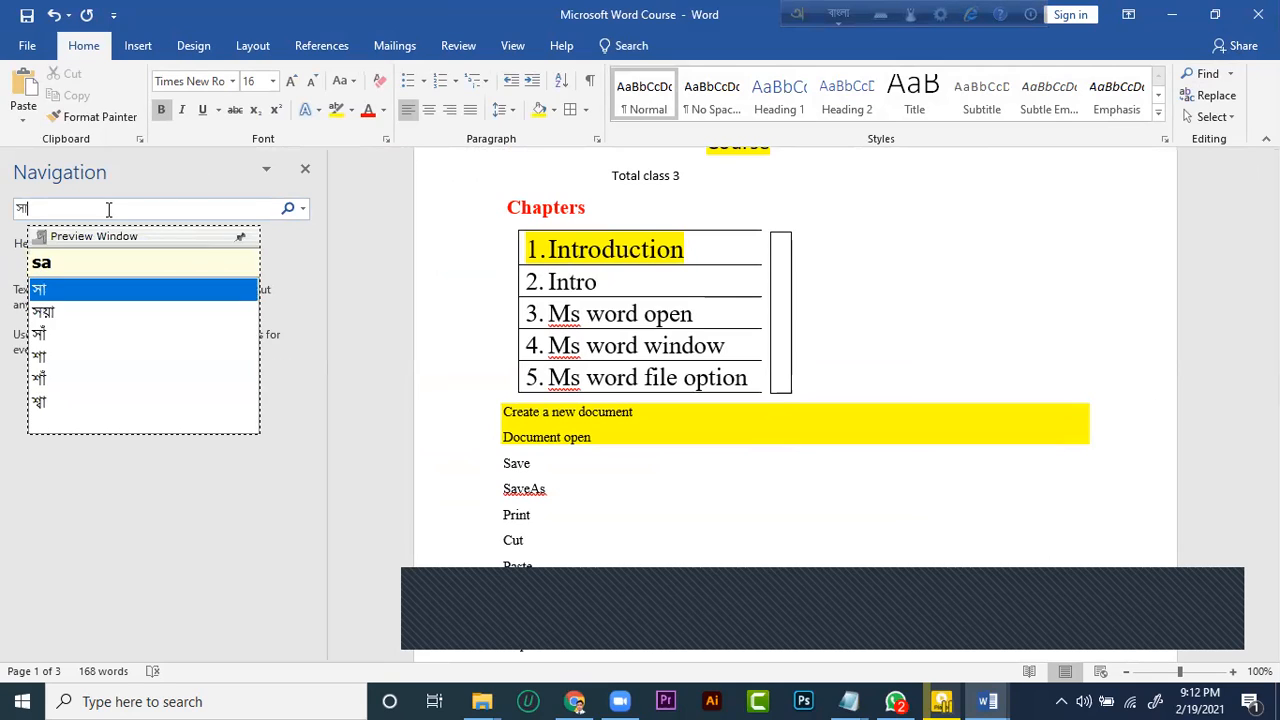
key(BackSpace)
key(BackSpace)
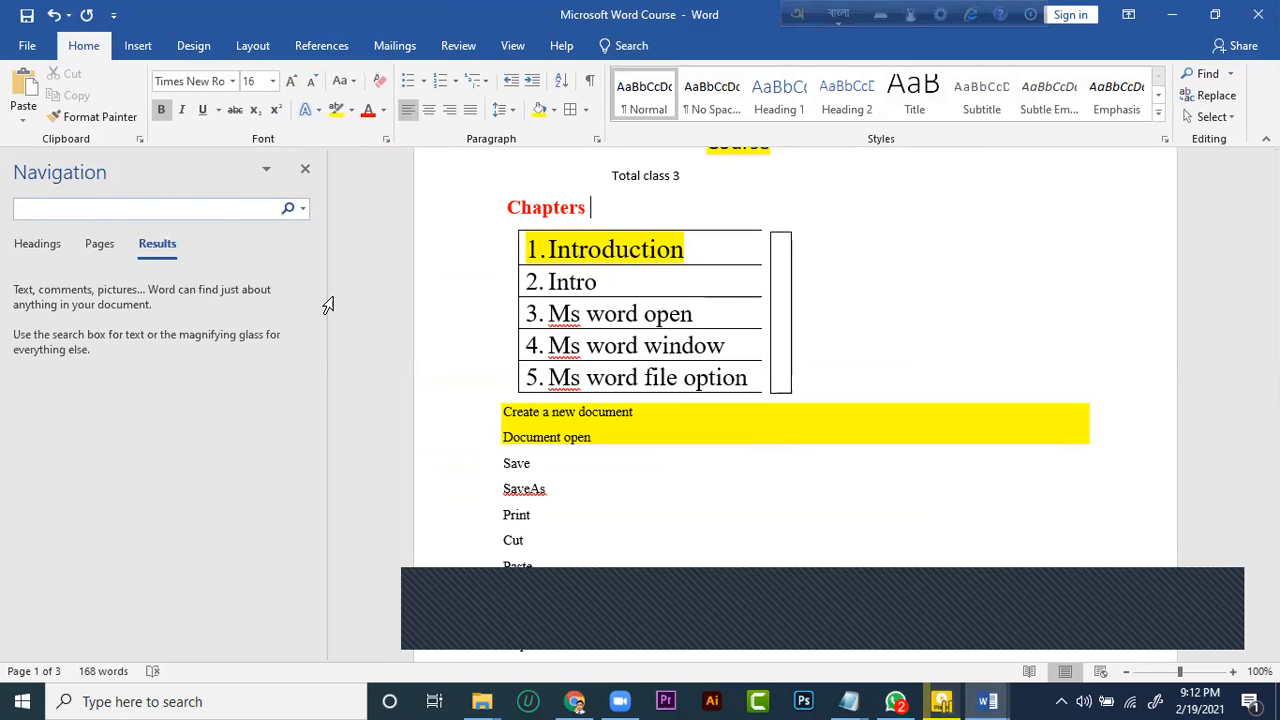
click(838, 12)
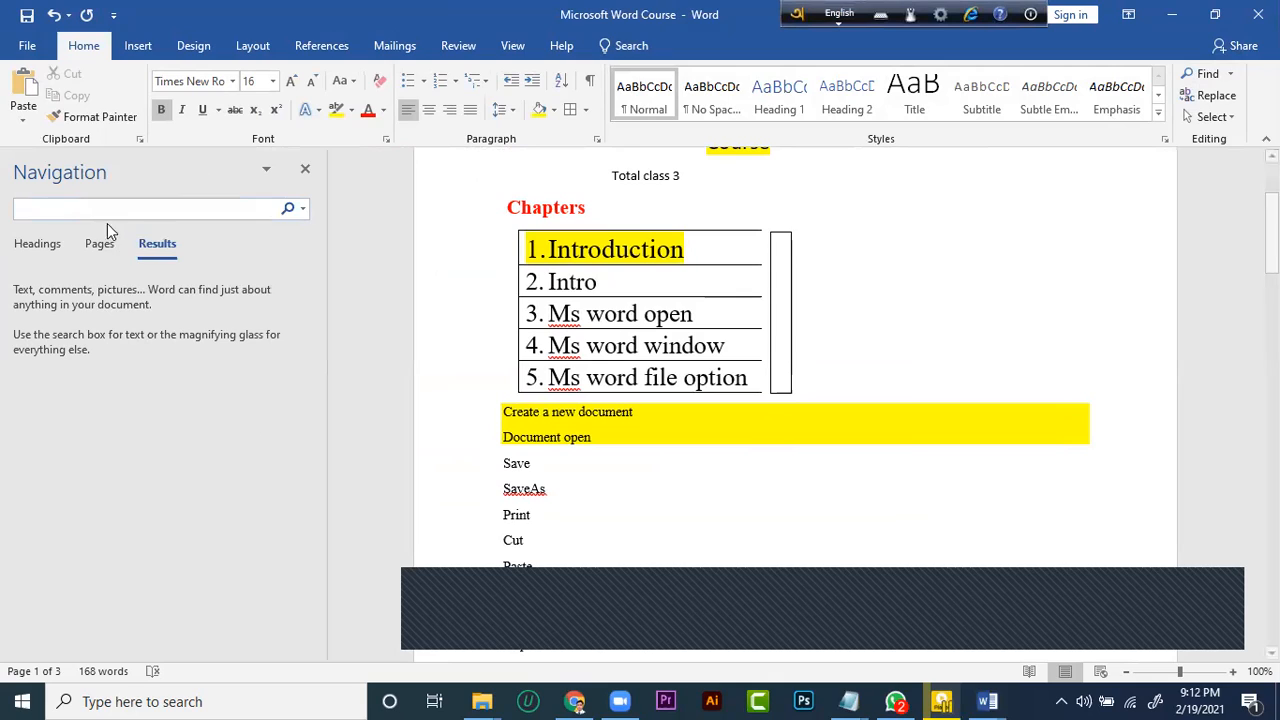
Search the document for "save", look over the matches and clear the search
text(sa)
click(130, 207)
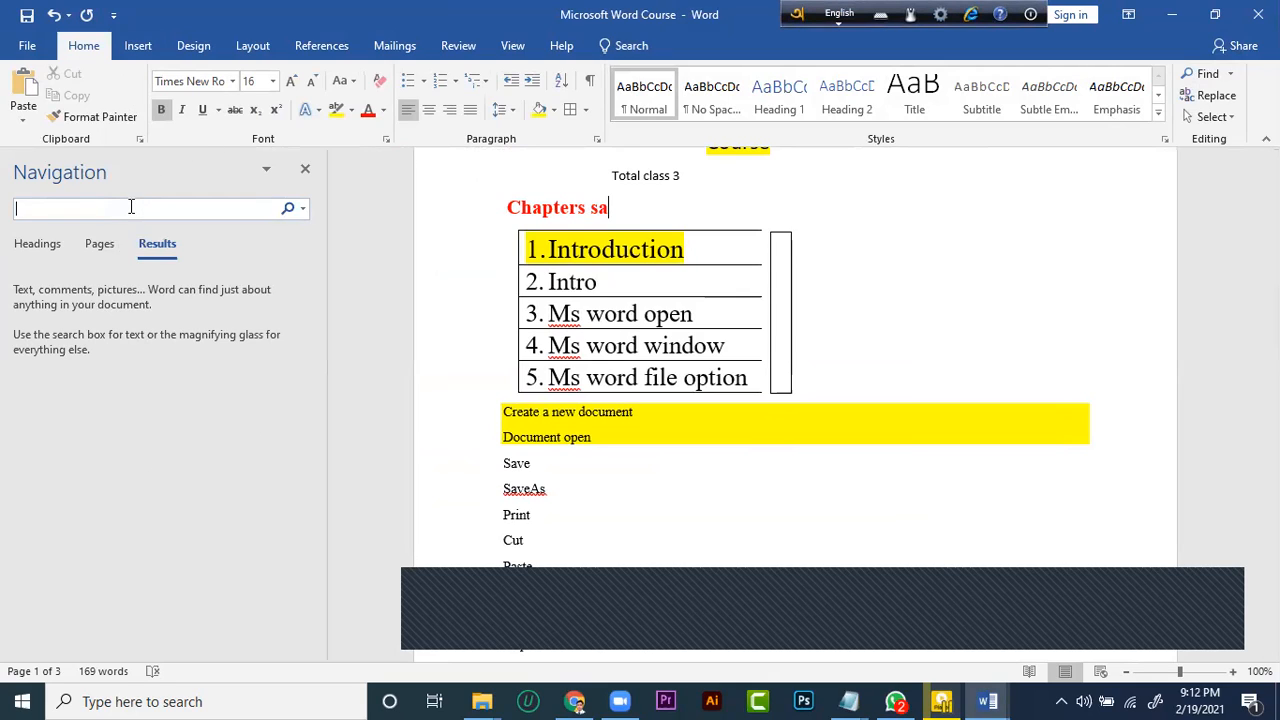
text(save)
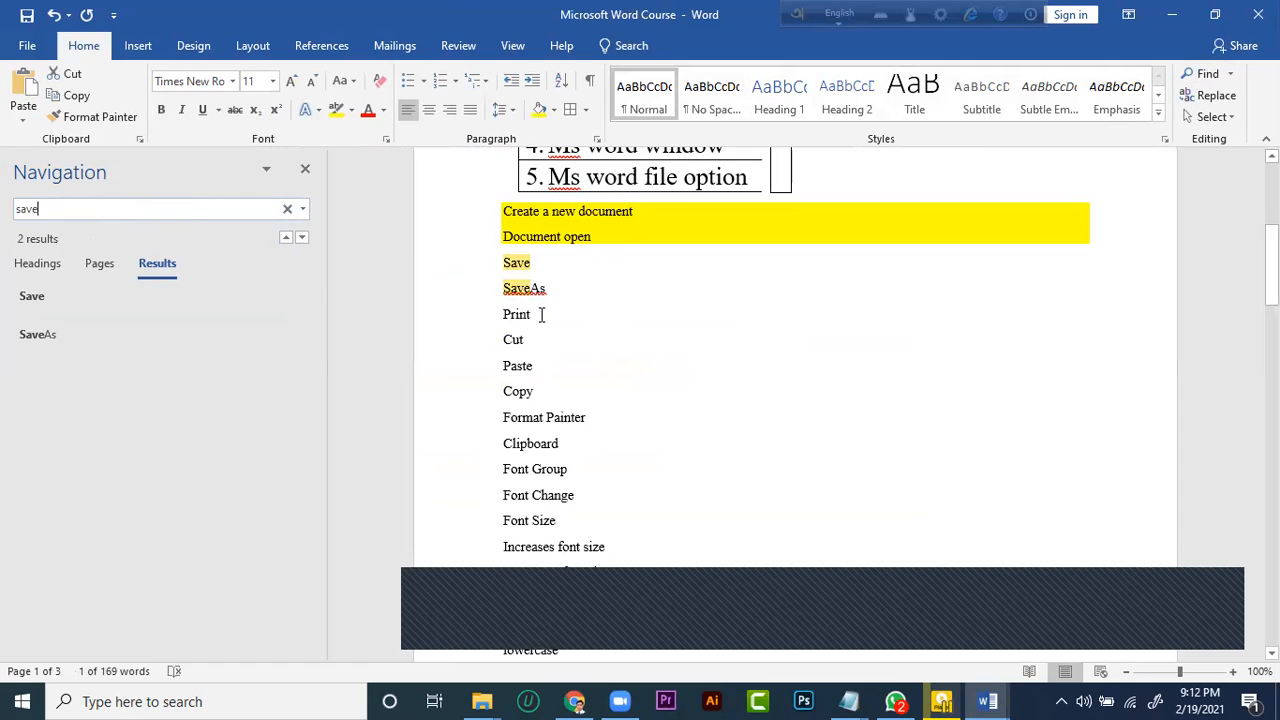
scroll(540, 314, down, 6)
scroll(540, 374, up, 6)
scroll(541, 375, up, 5)
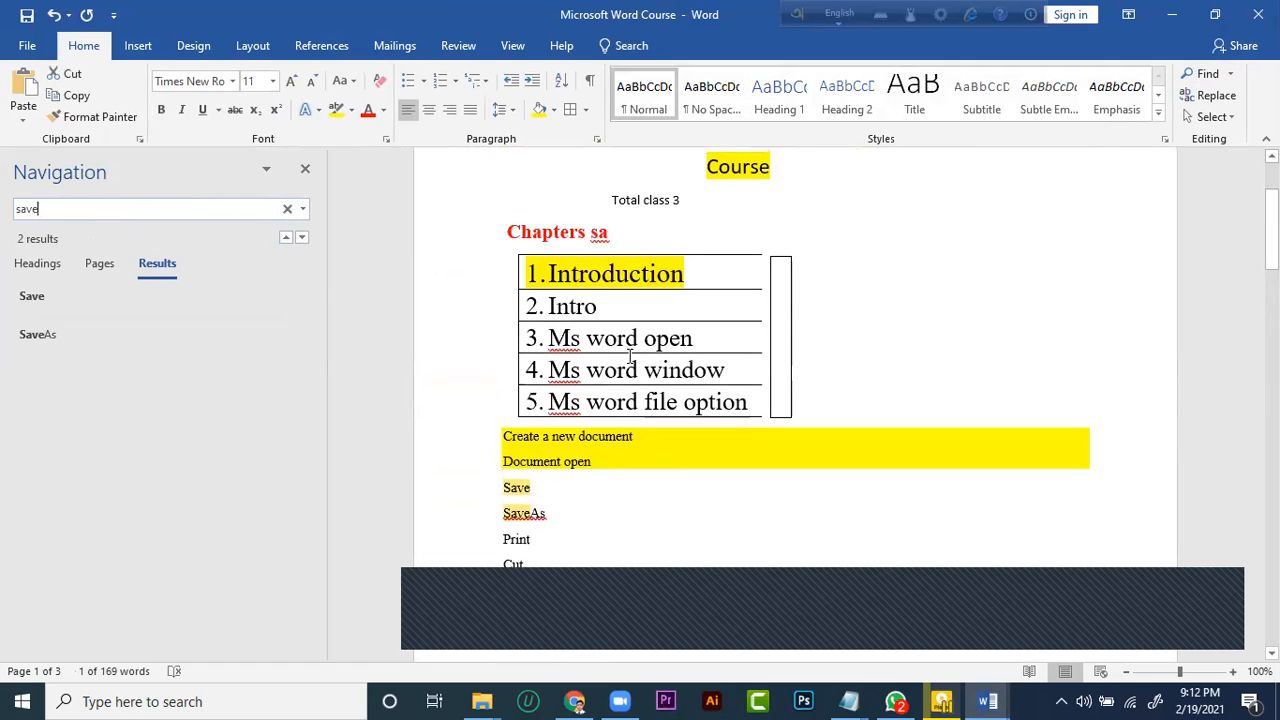
click(1109, 274)
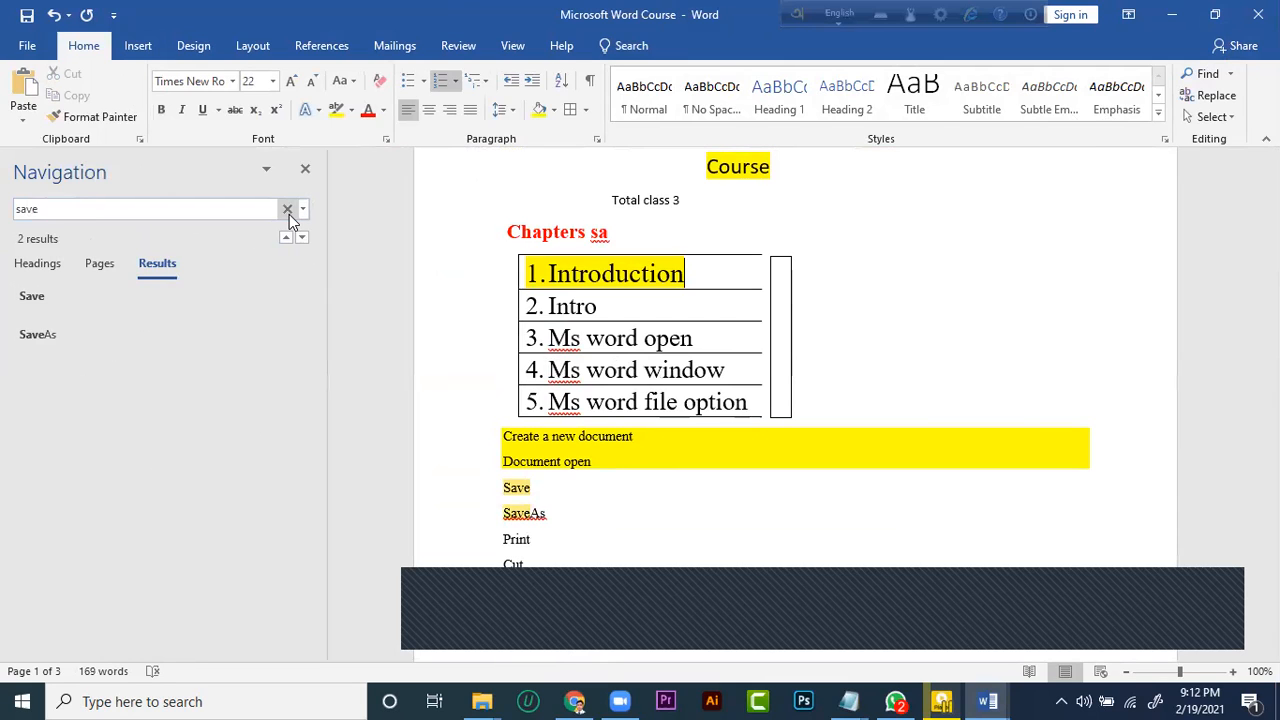
click(281, 208)
Replace the first occurrence of "save", below Document open, with "the"
click(1216, 96)
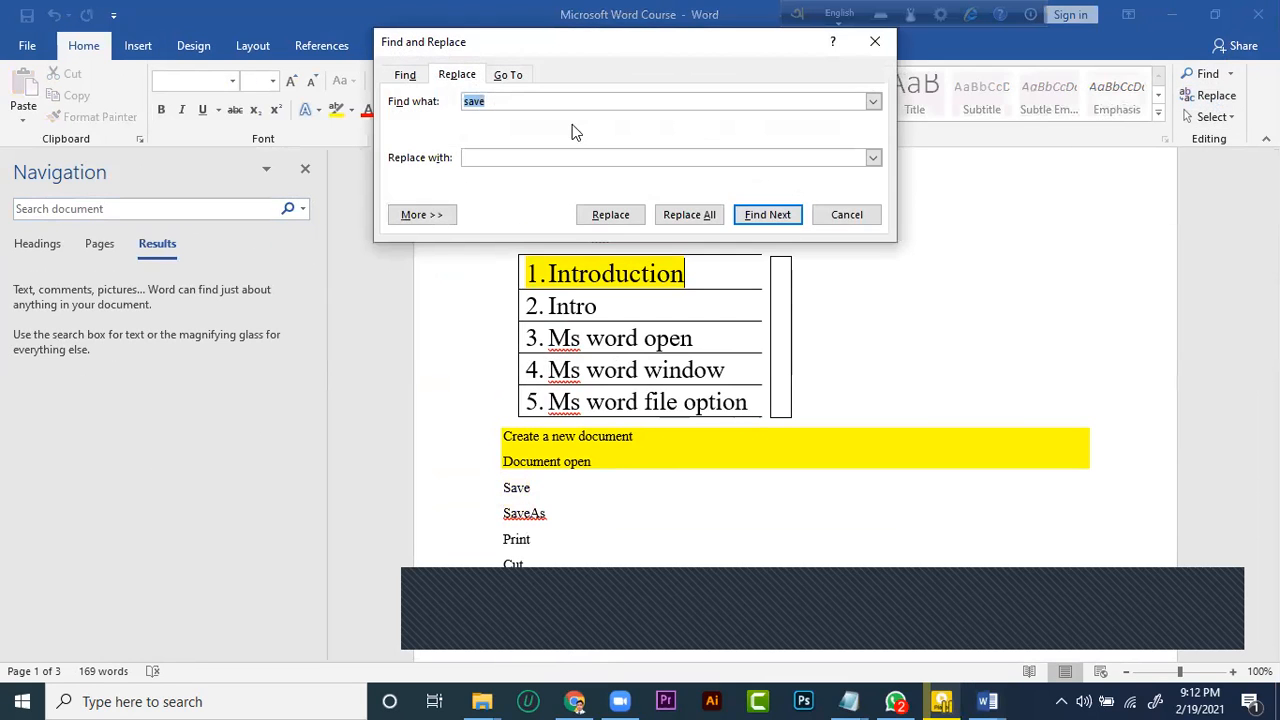
click(500, 98)
double_click(460, 103)
key(BackSpace)
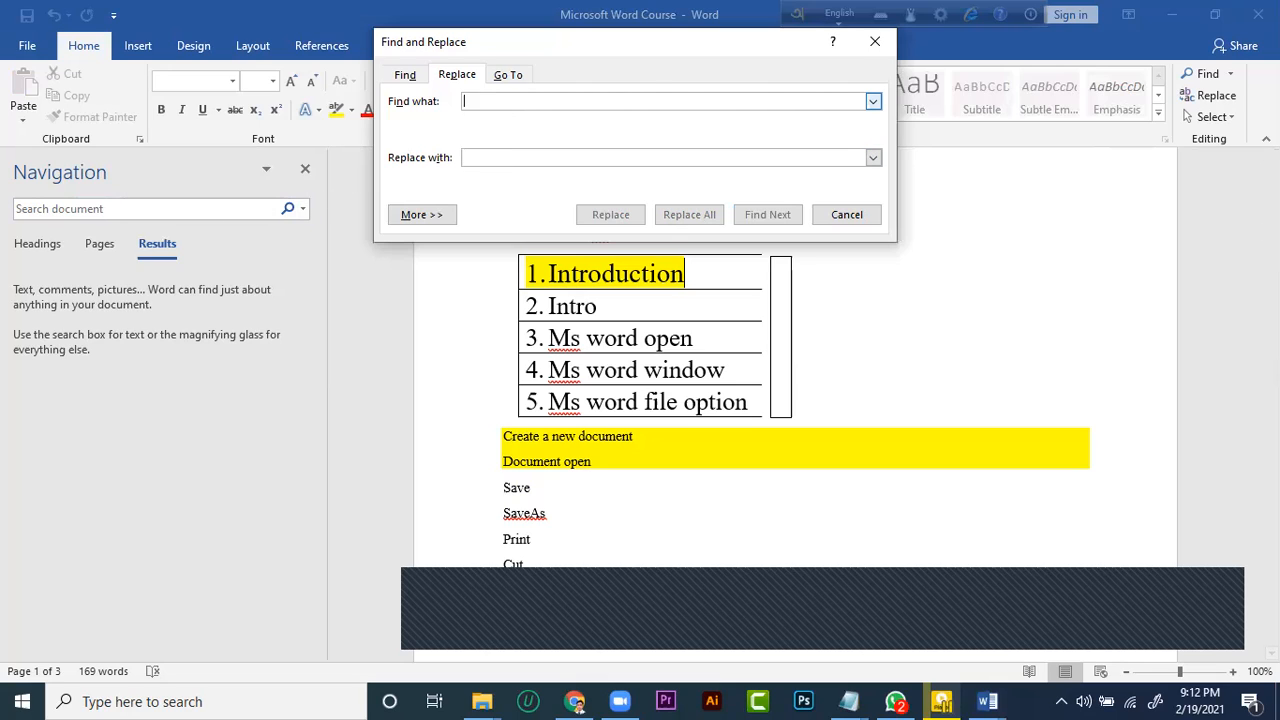
text(save)
click(564, 162)
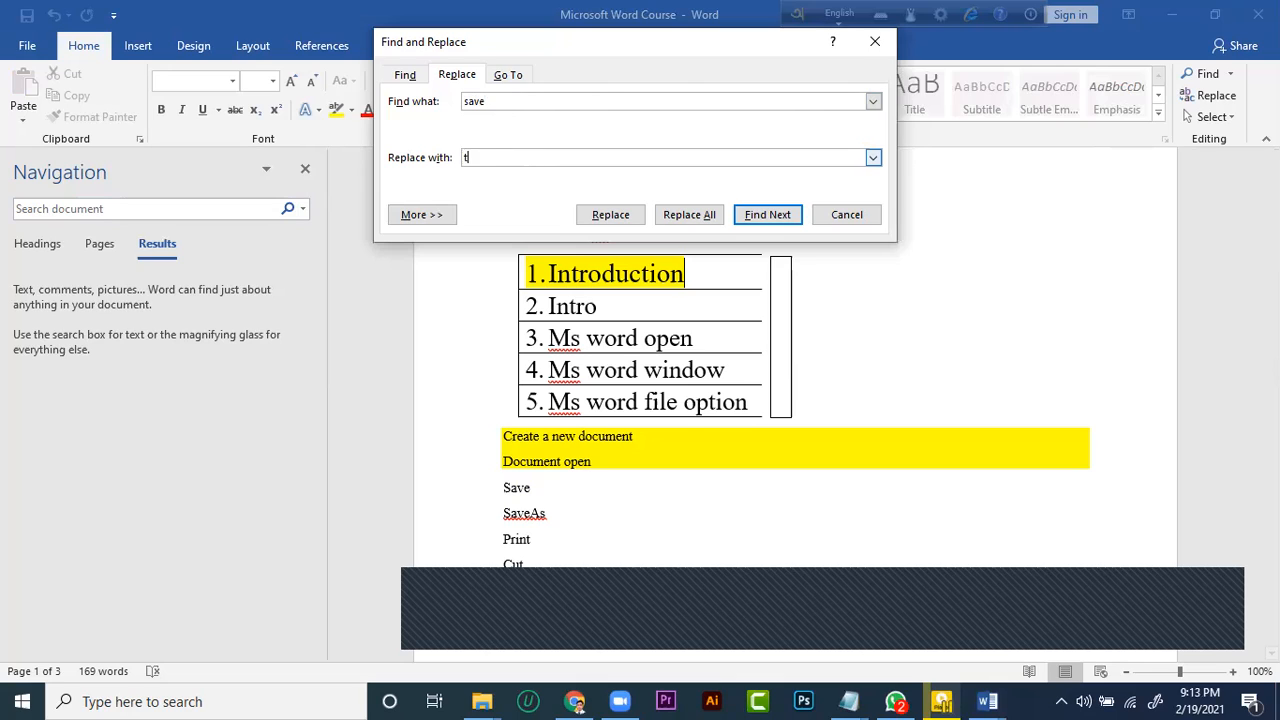
click(611, 215)
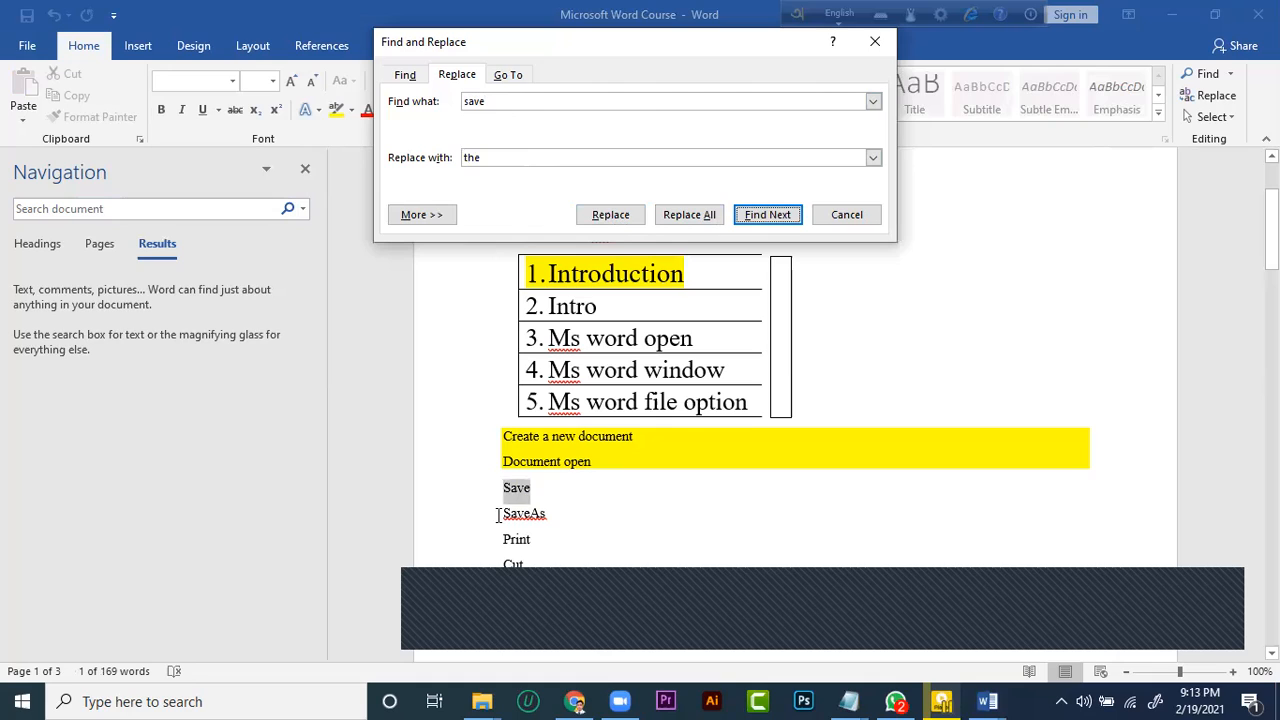
click(610, 212)
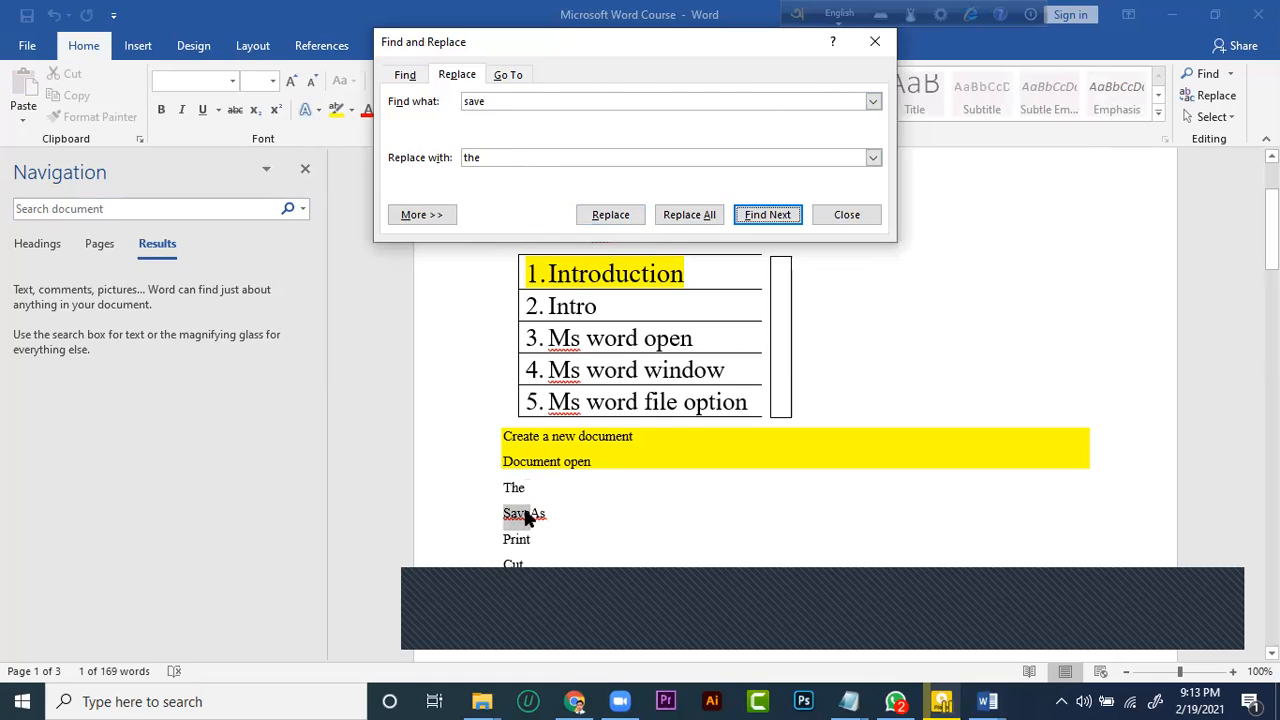
Replace "save" in the SaveAs line with a person's first name and close Find and Replace
click(500, 156)
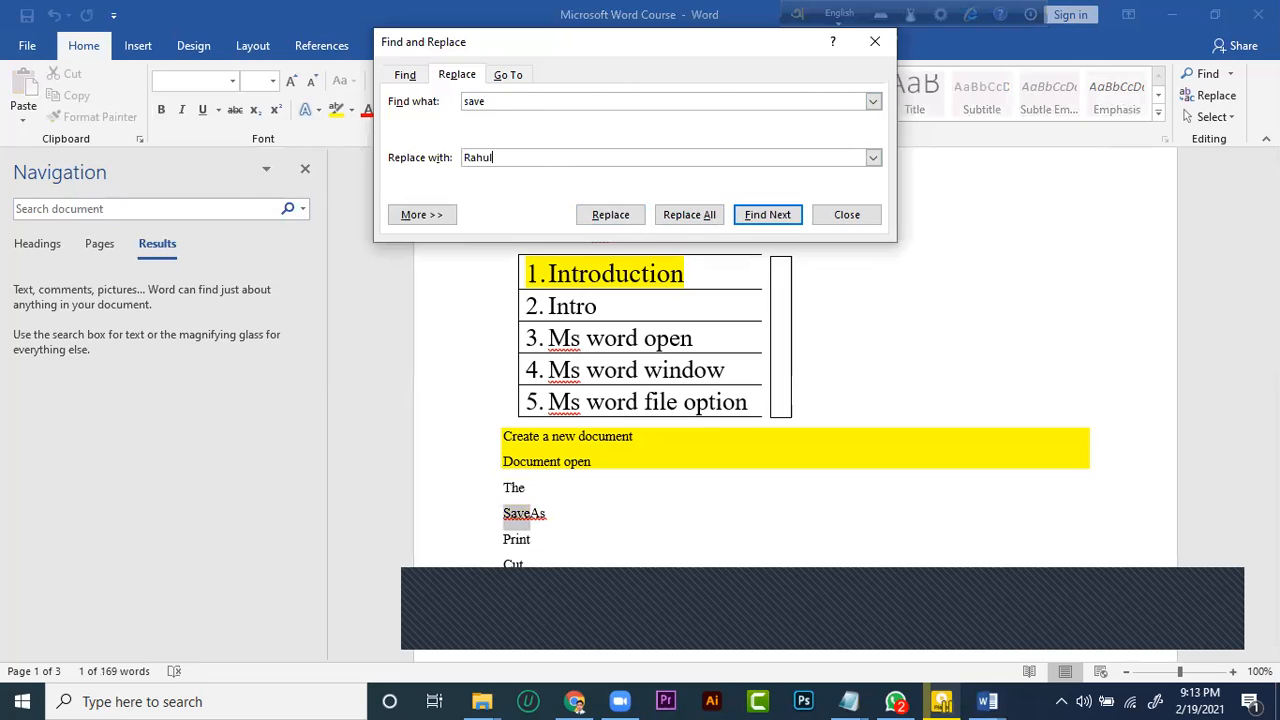
click(620, 215)
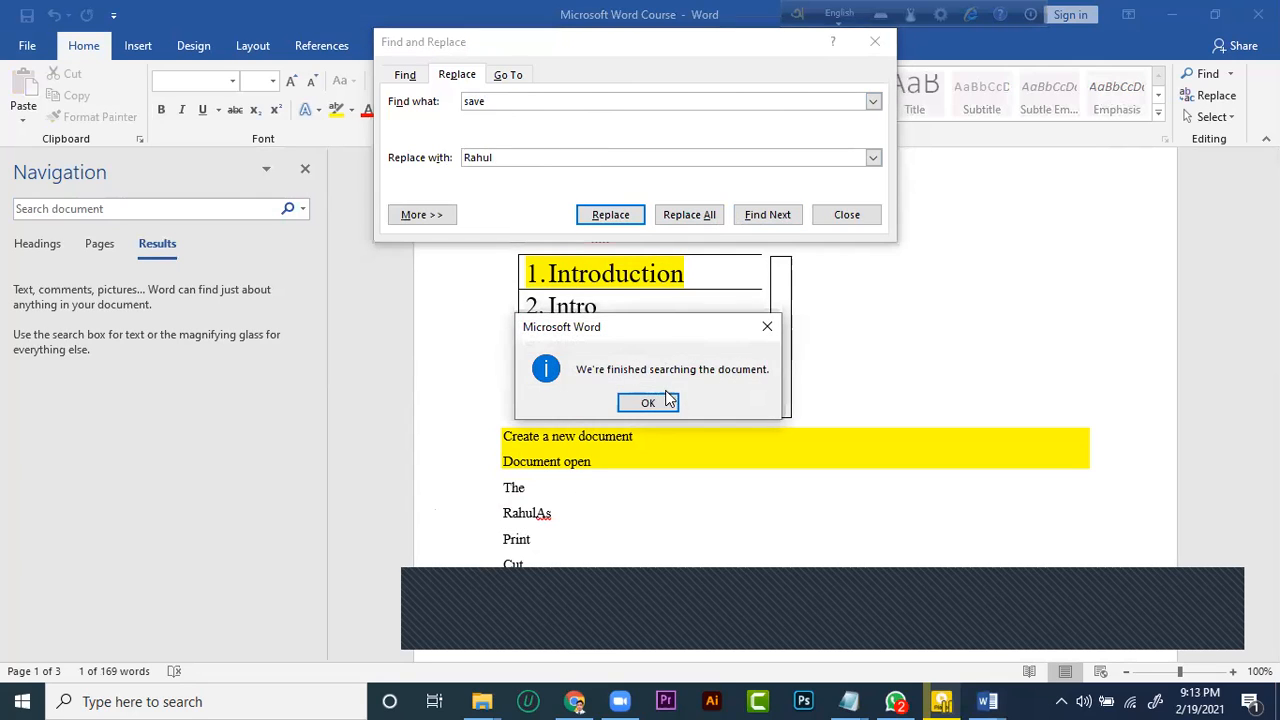
click(648, 402)
click(874, 41)
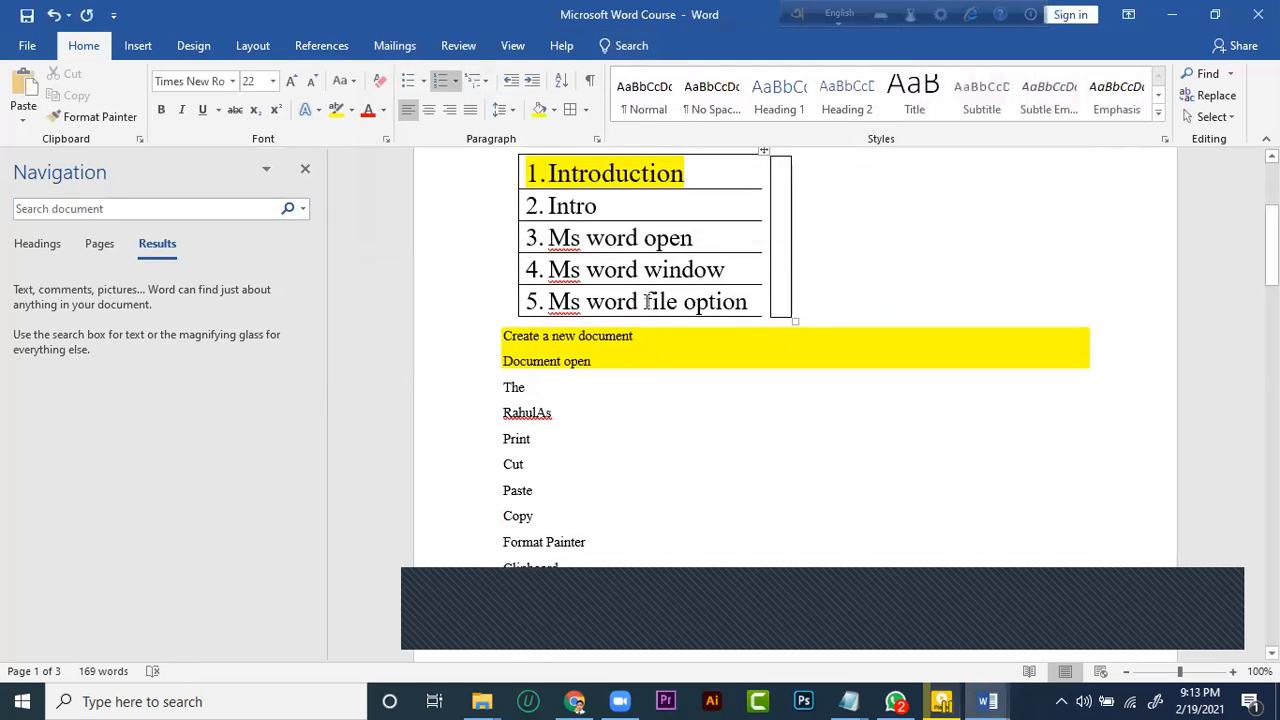
scroll(648, 301, up, 3)
scroll(640, 380, down, 7)
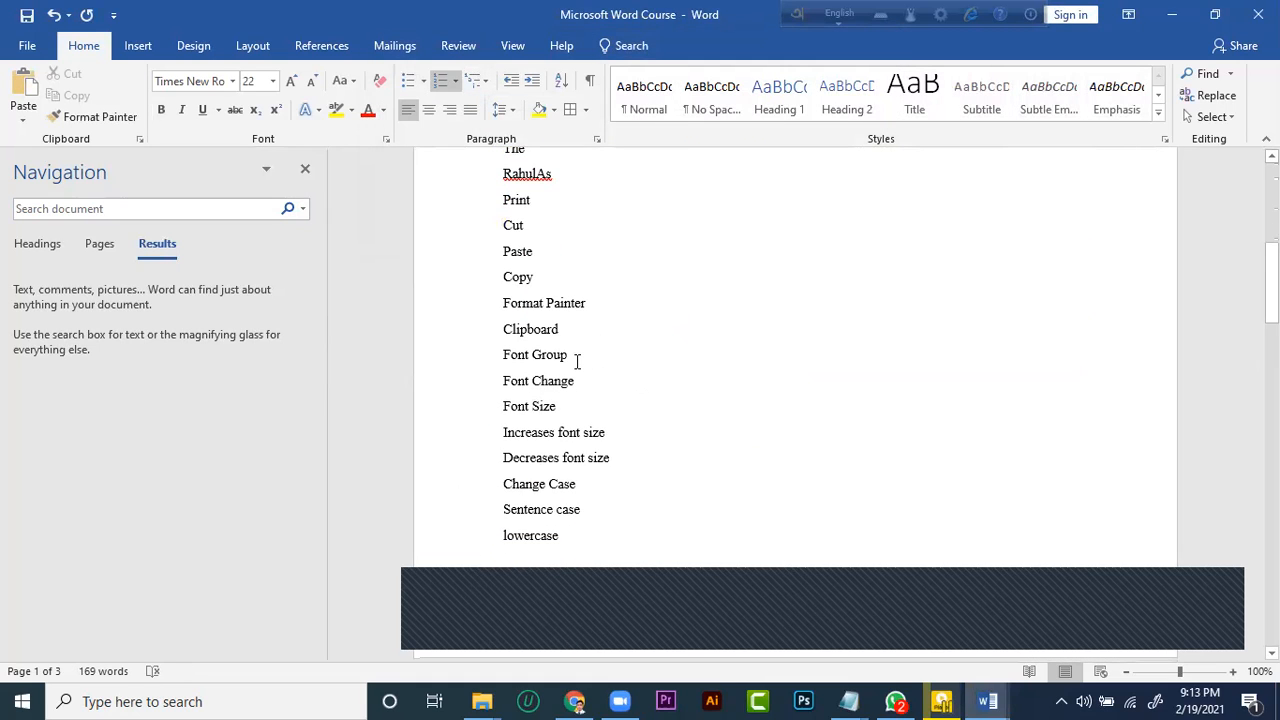
scroll(577, 360, up, 8)
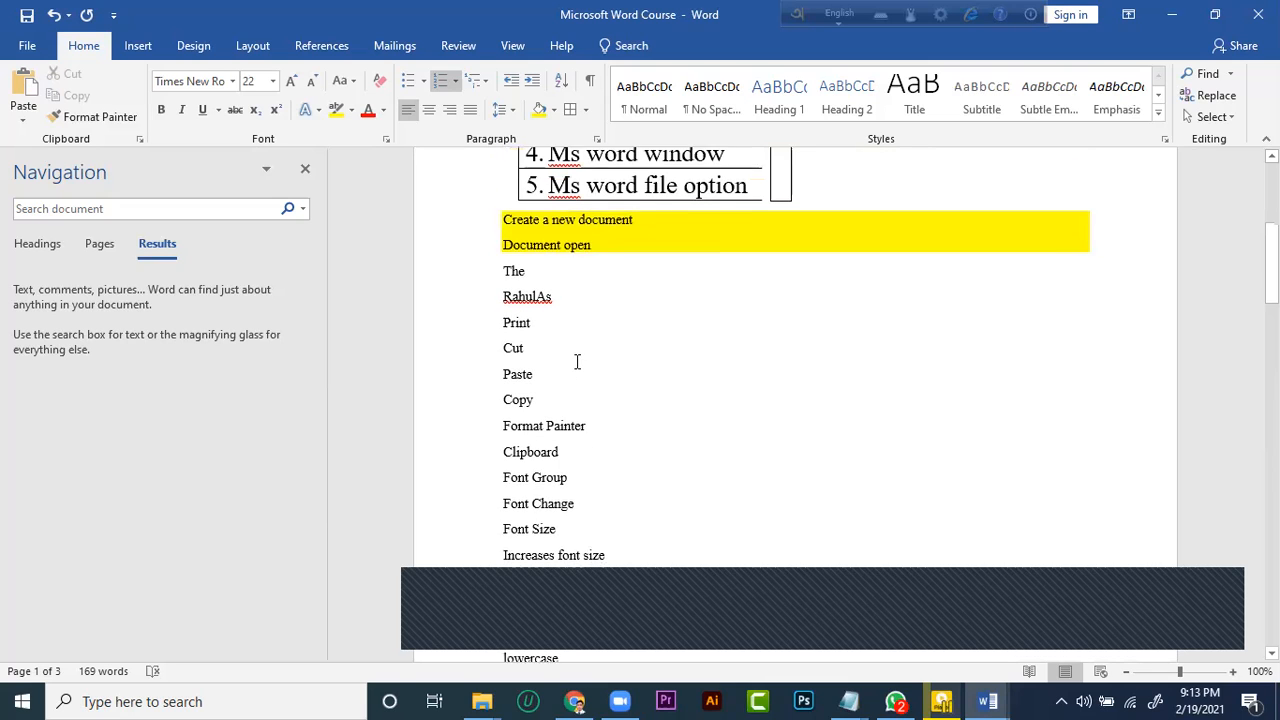
scroll(577, 352, down, 5)
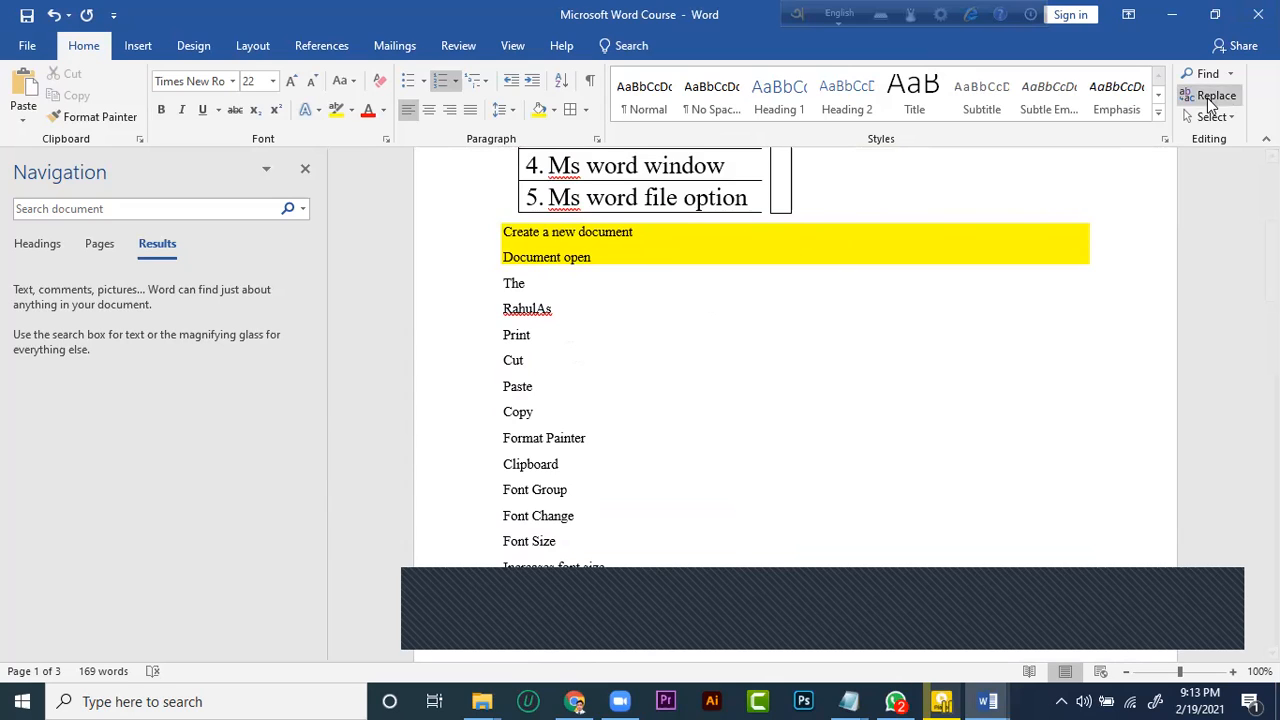
click(137, 47)
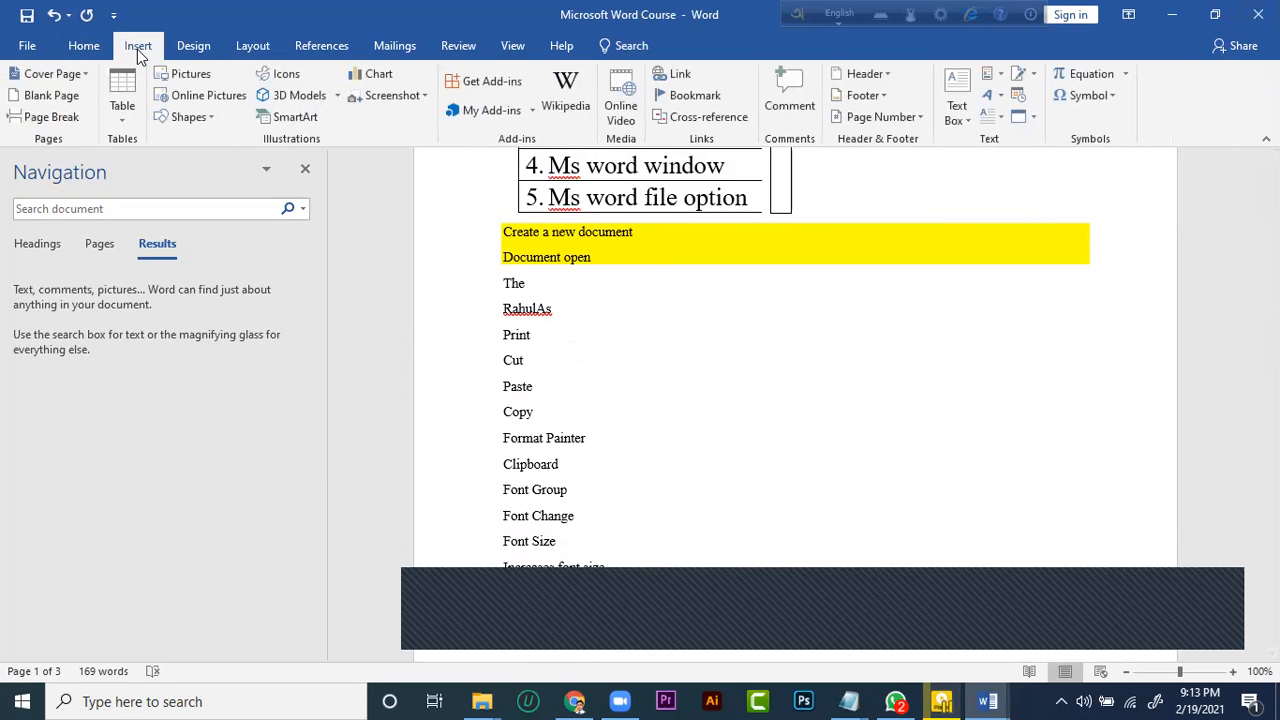
scroll(397, 226, up, 6)
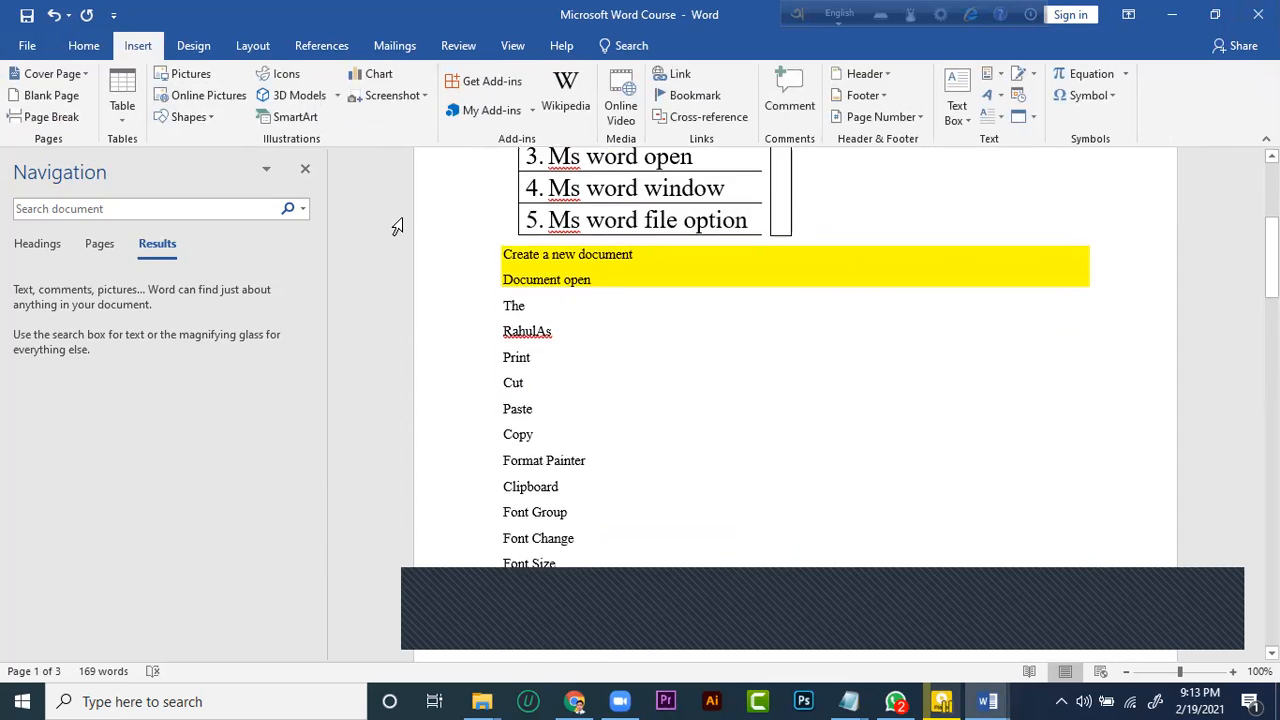
click(84, 45)
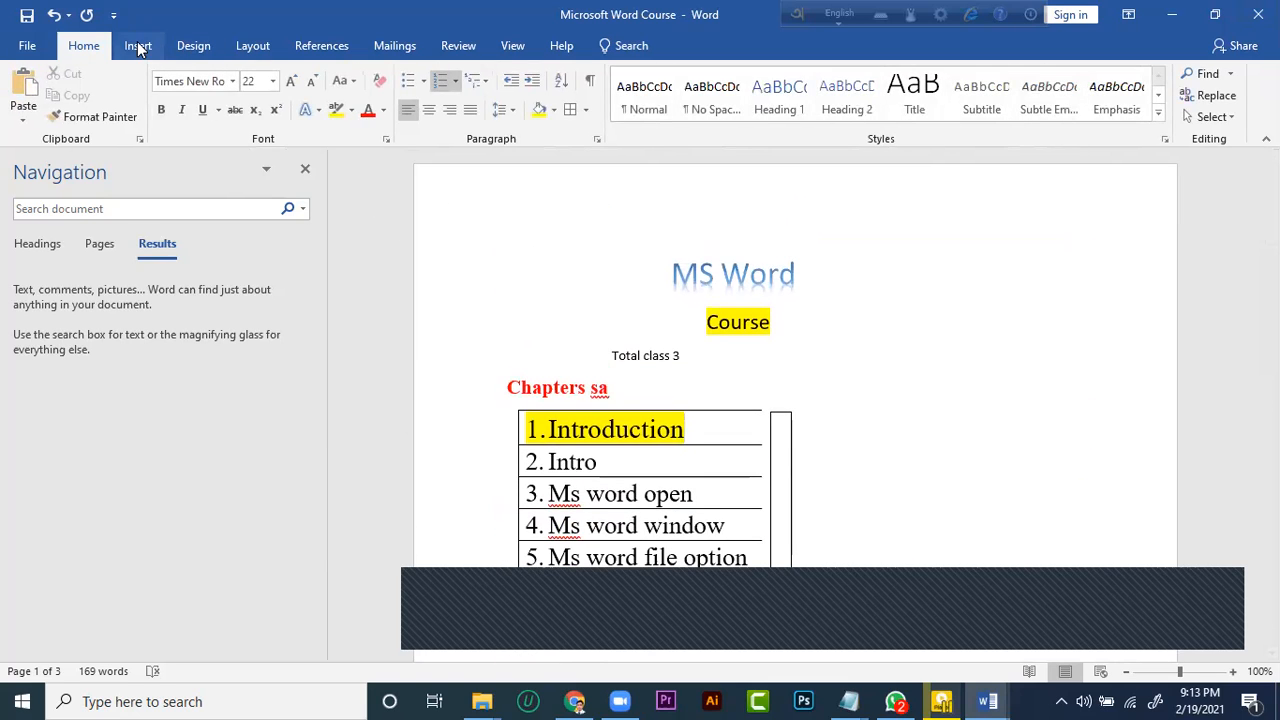
Insert the built-in Austin cover page at the start of the document
click(137, 45)
scroll(620, 225, down, 15)
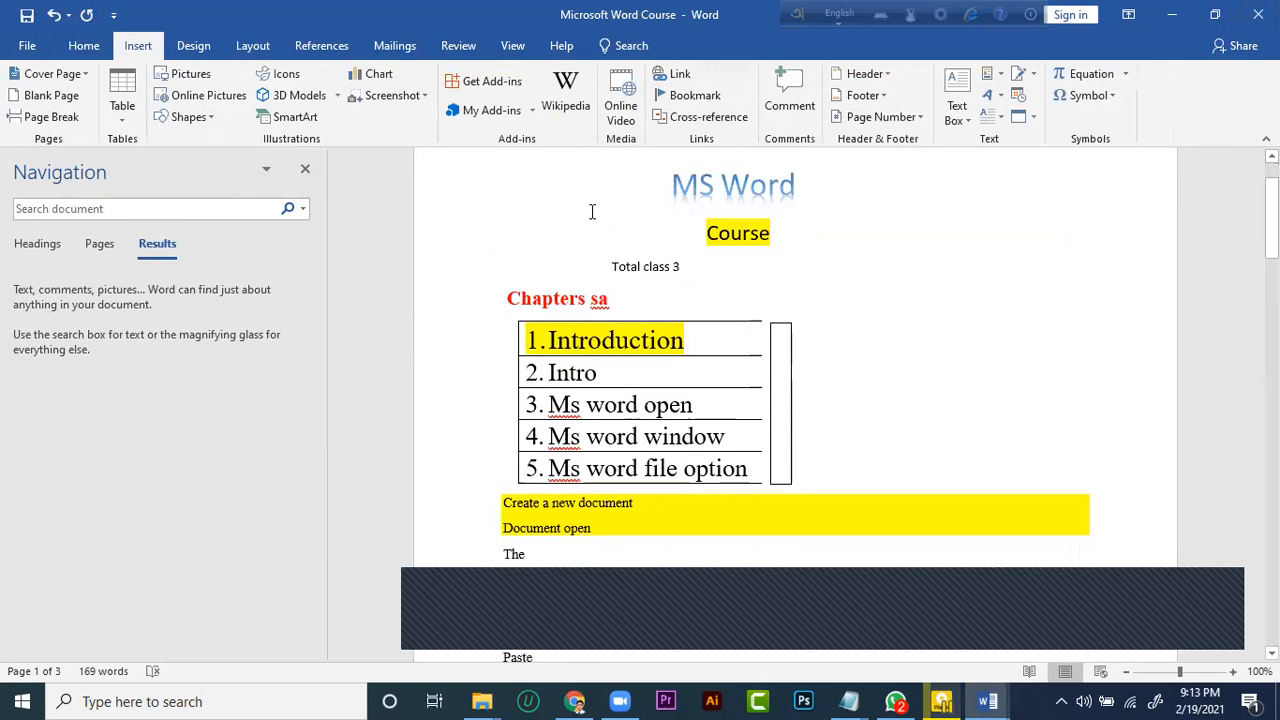
scroll(613, 251, up, 12)
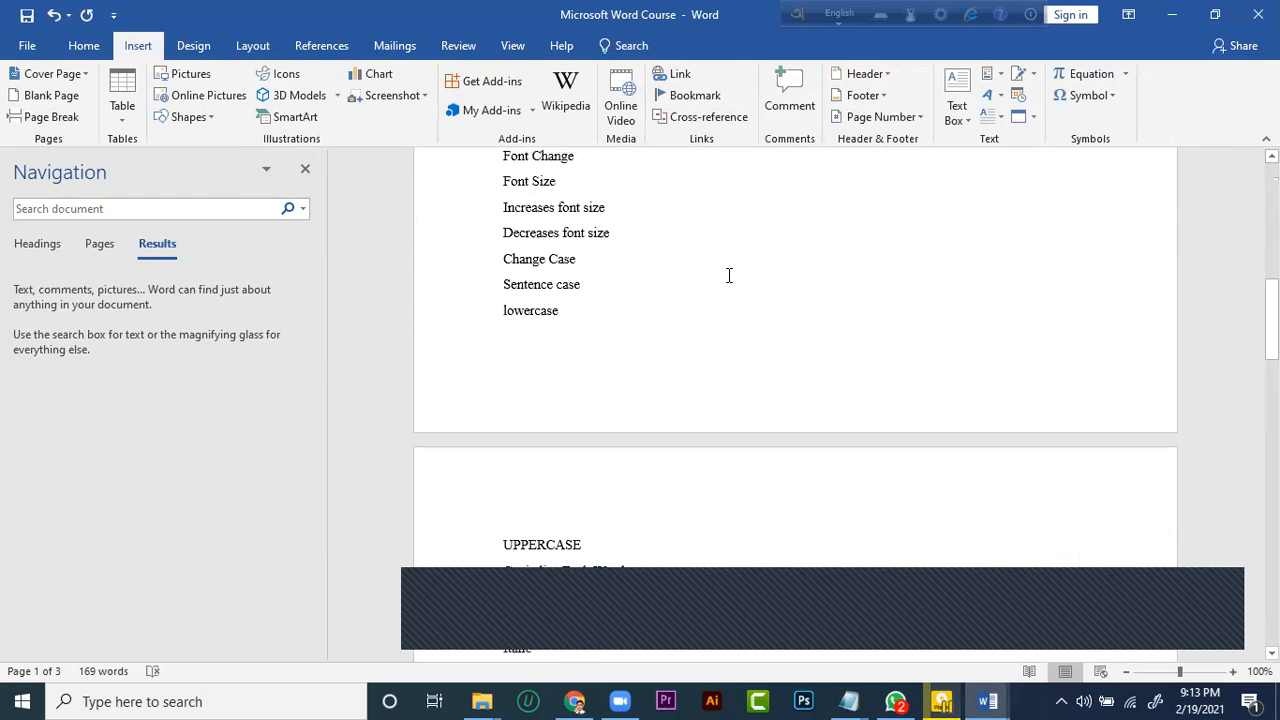
scroll(751, 302, up, 4)
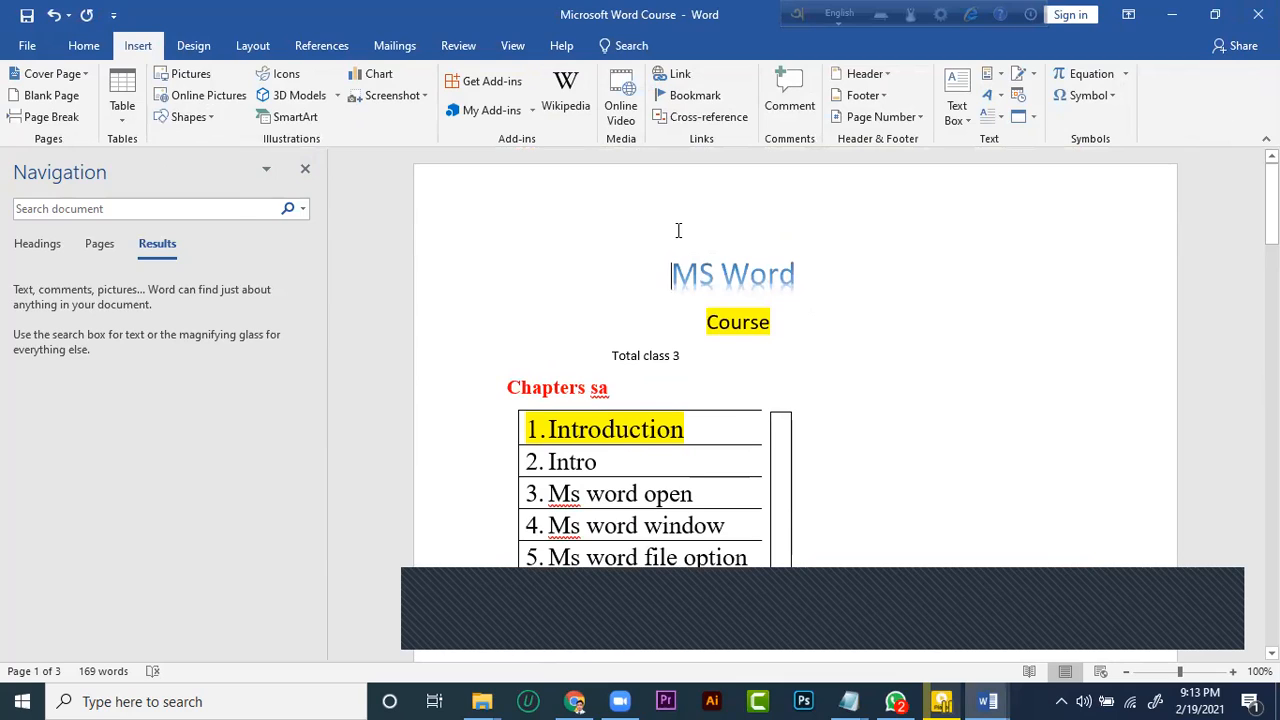
click(678, 231)
click(47, 73)
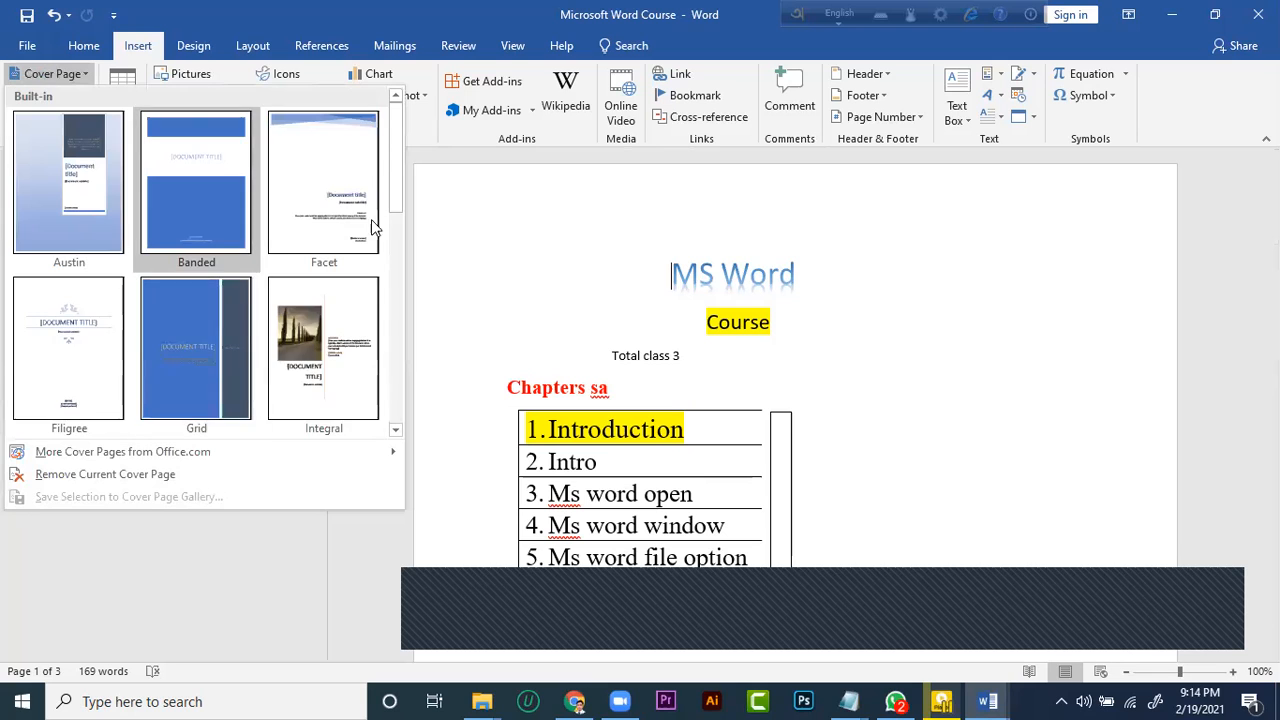
scroll(257, 274, down, 3)
scroll(231, 251, up, 3)
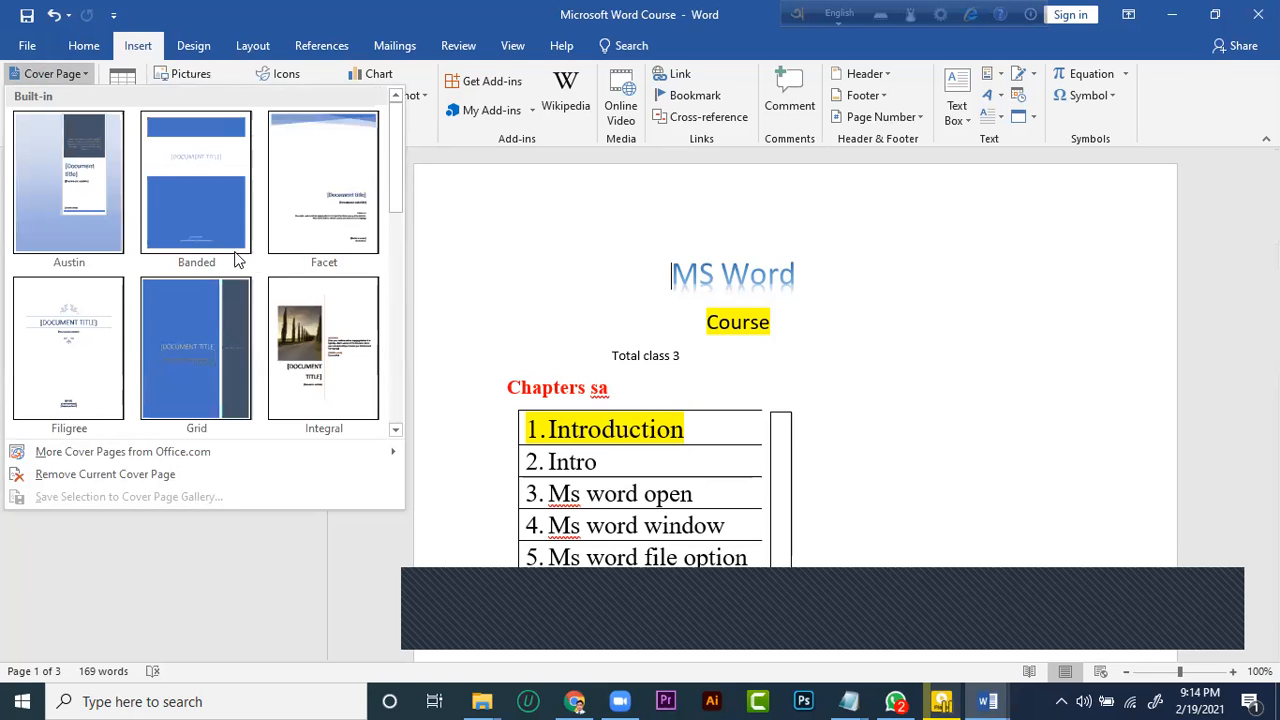
click(71, 194)
Replace the document title placeholder on the Austin cover page with "MS Word"
scroll(865, 325, down, 5)
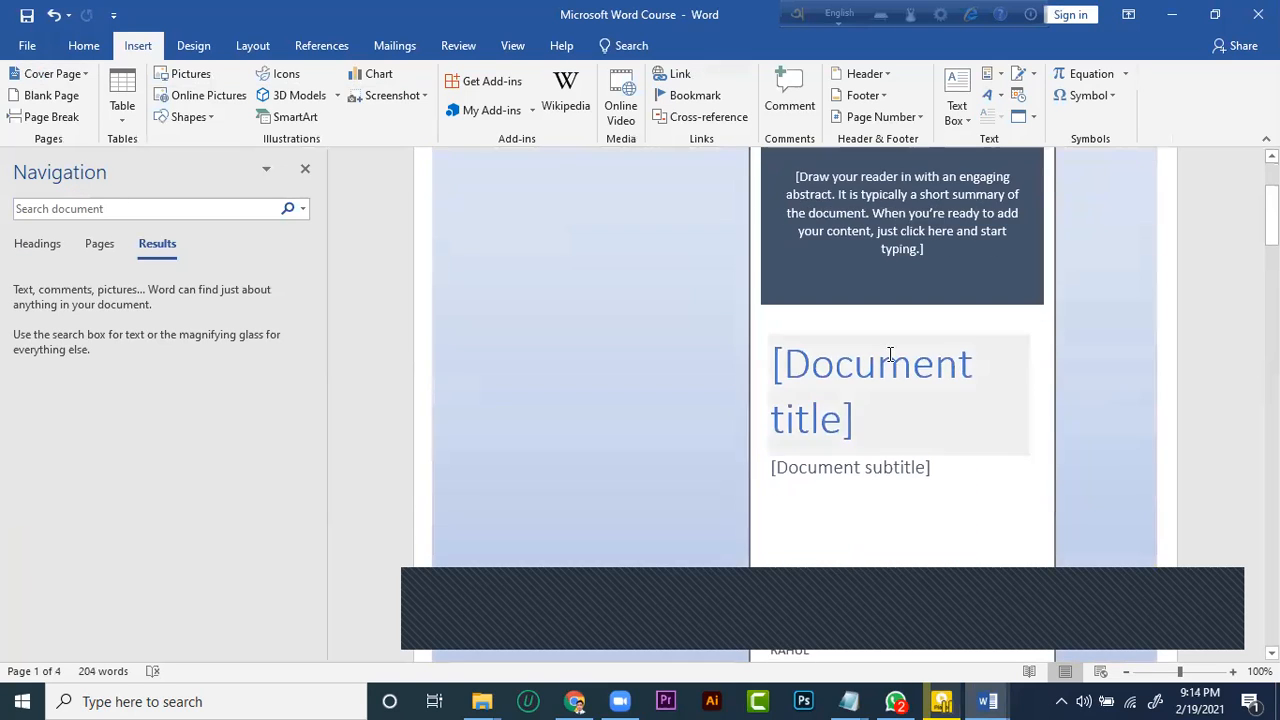
click(869, 243)
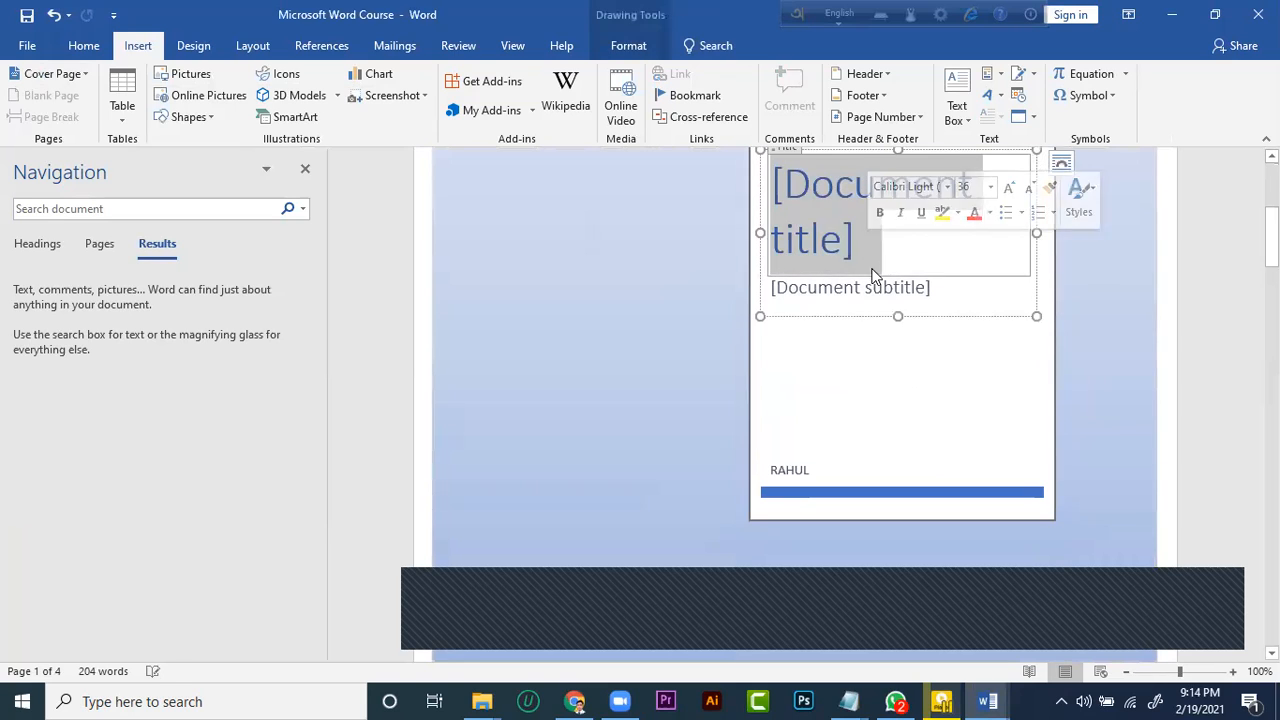
scroll(840, 300, up, 3)
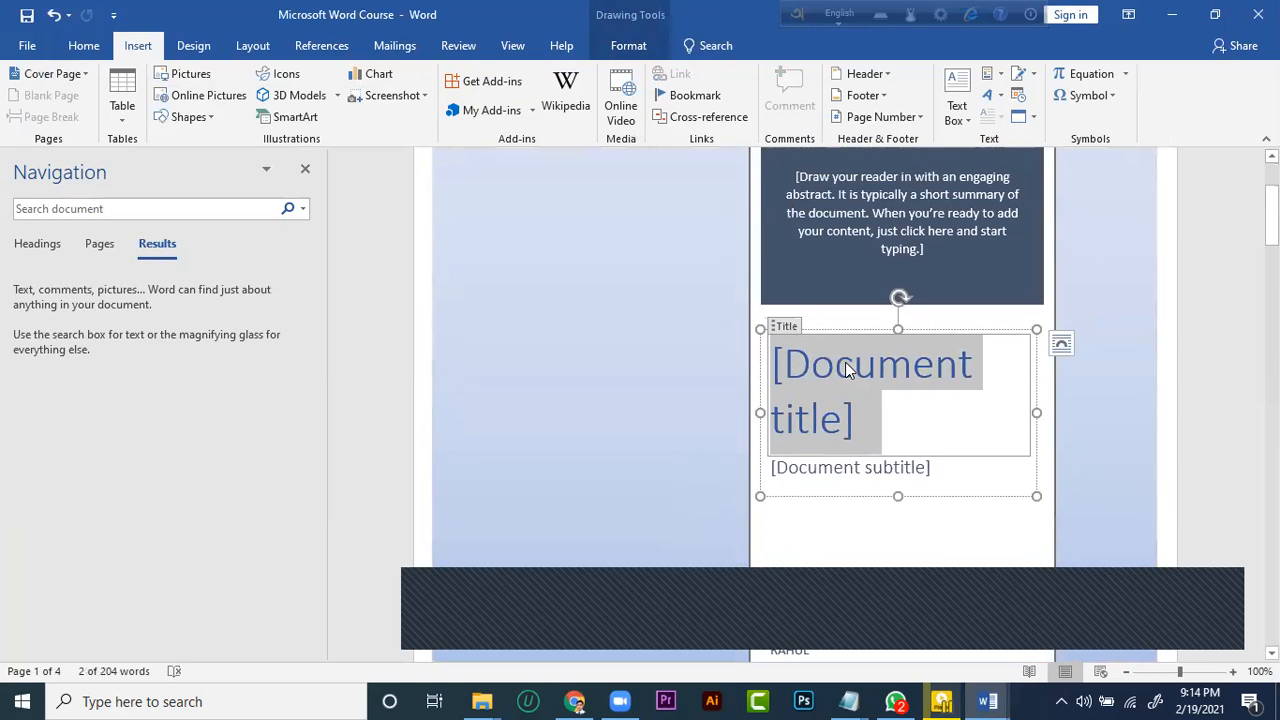
text(MS )
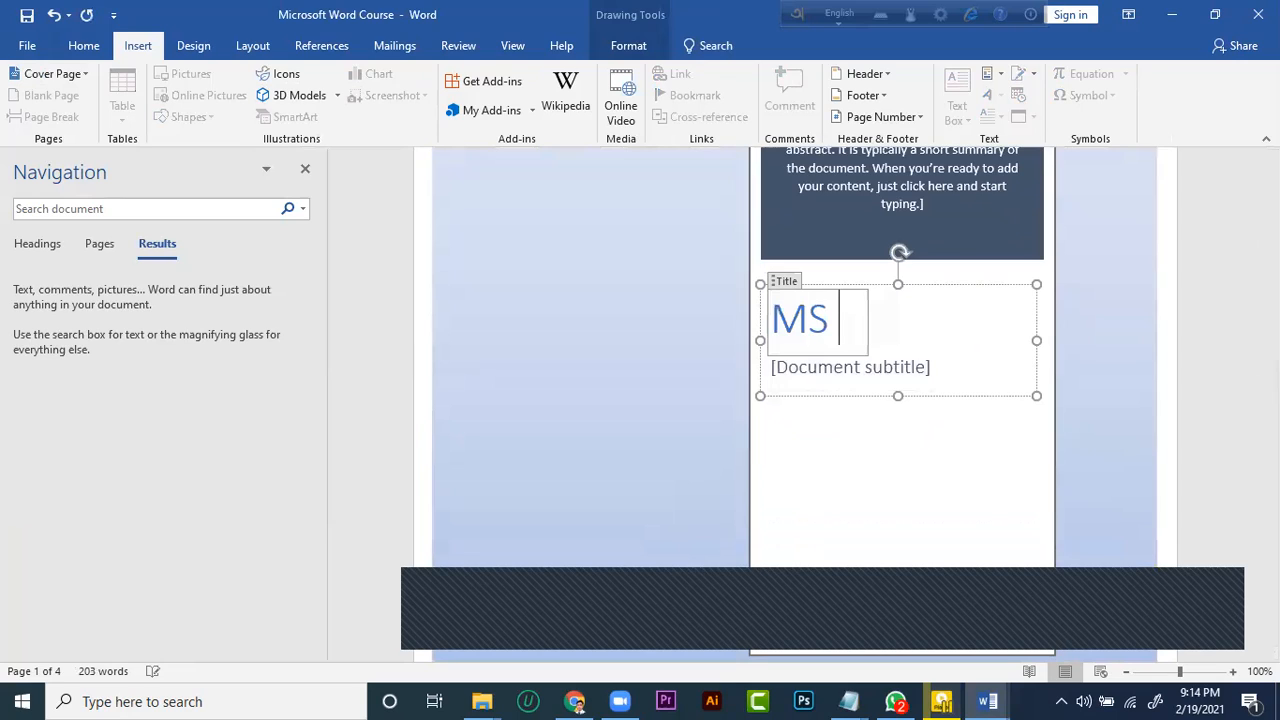
text(Word)
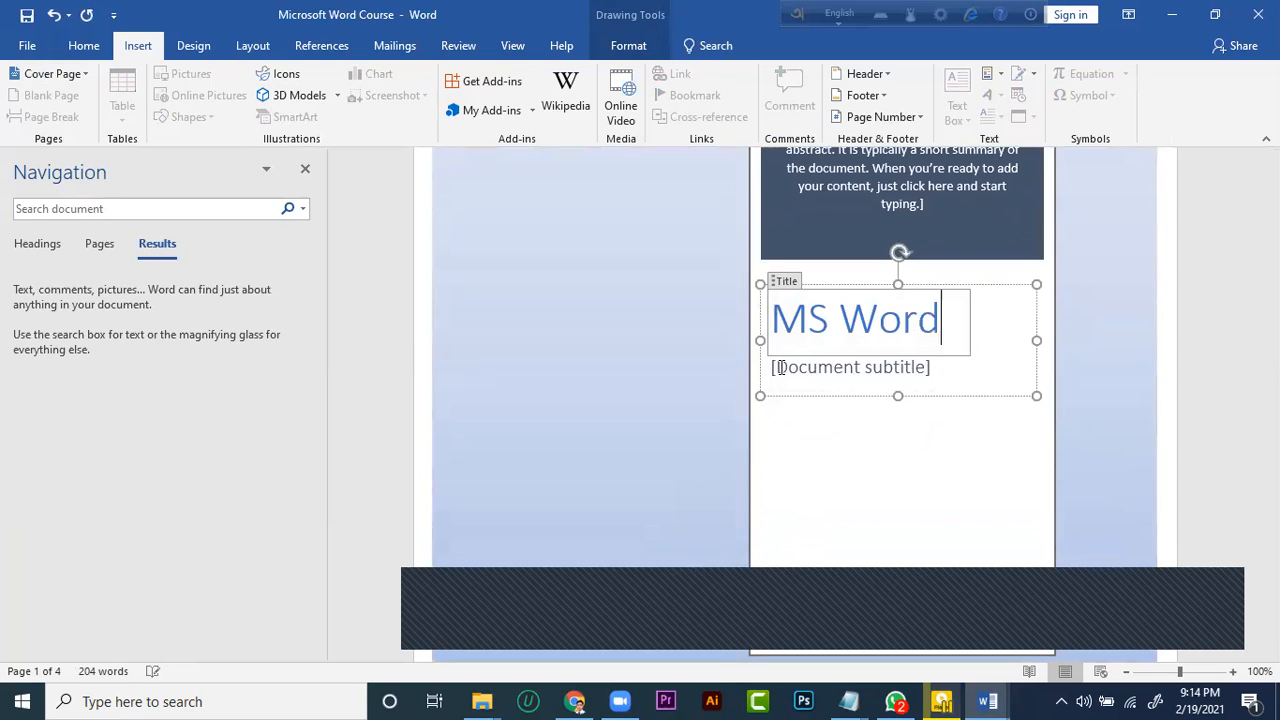
Enlarge the cover page's white framed box to the page's upper-left corner and widen it to the opposite page edge
click(714, 431)
scroll(803, 413, down, 8)
scroll(826, 346, up, 4)
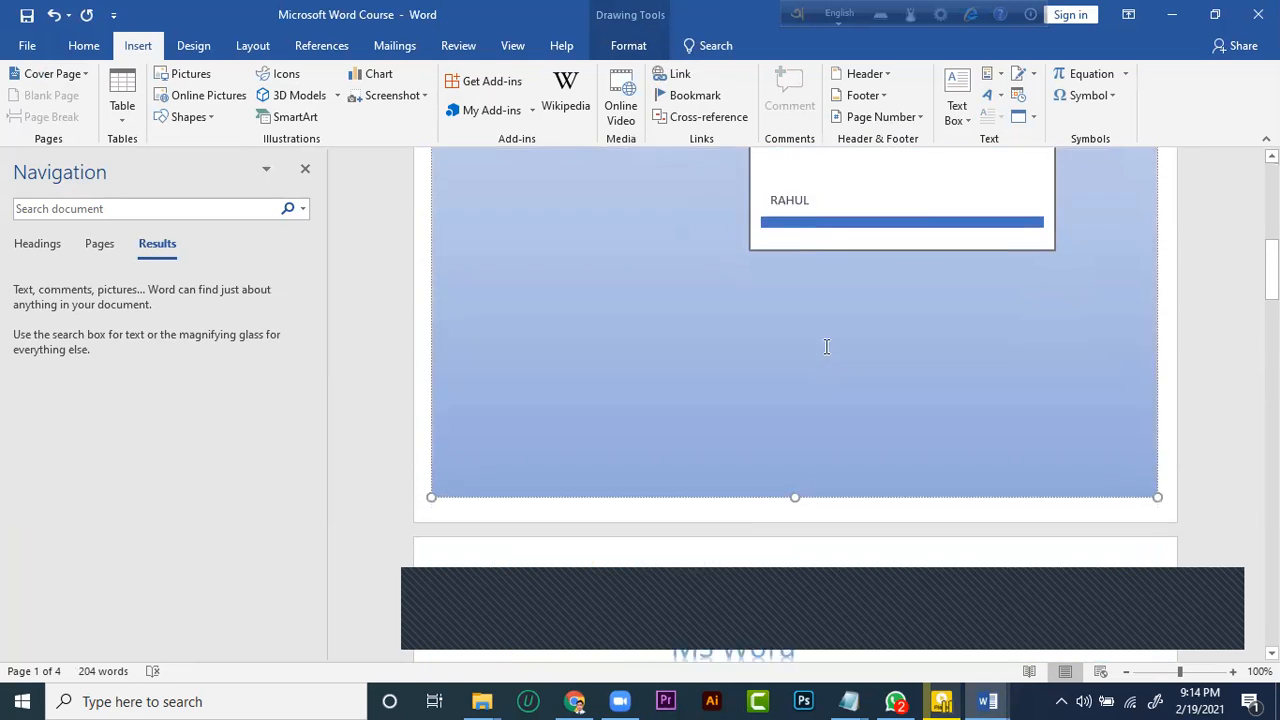
scroll(826, 346, up, 6)
click(821, 311)
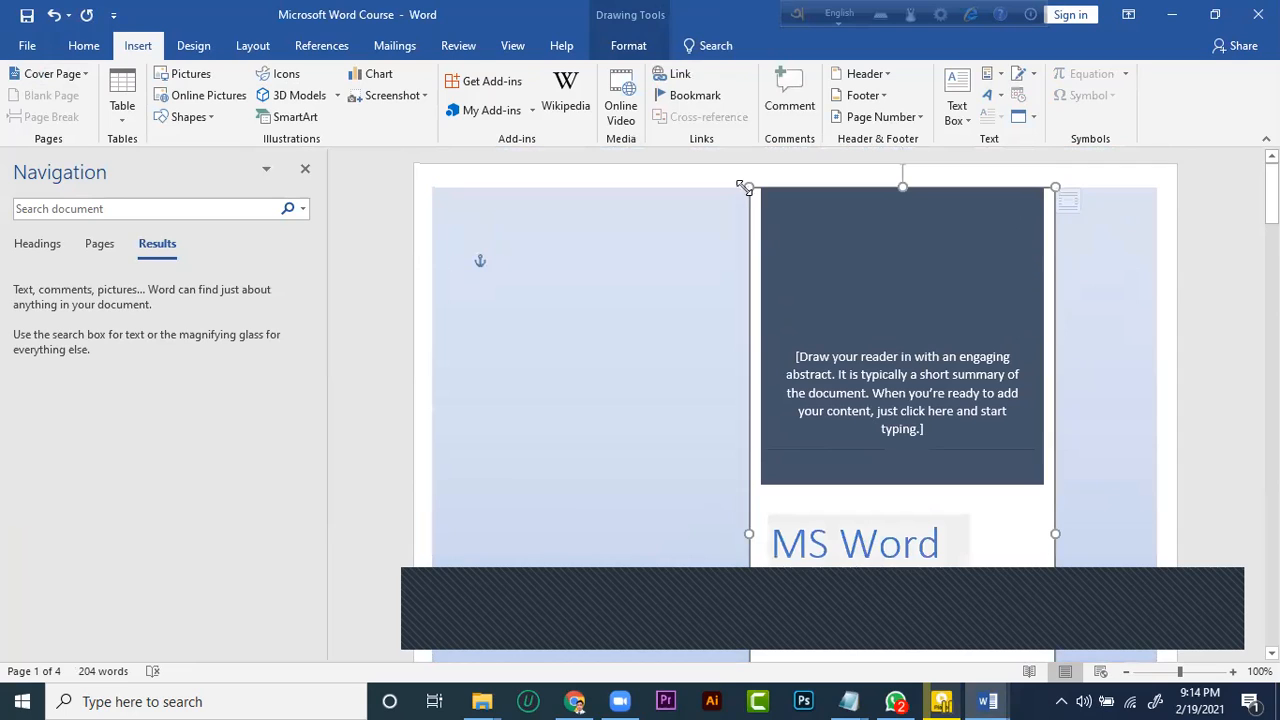
drag(722, 192, 416, 166)
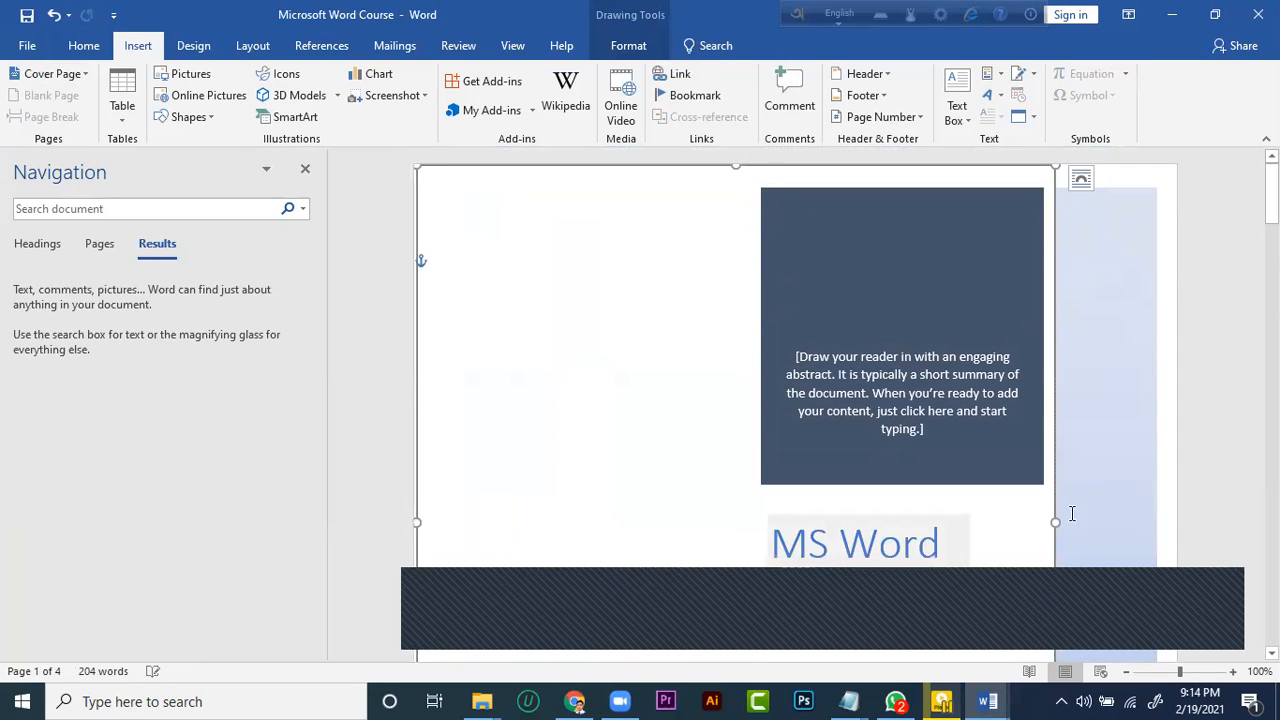
drag(1055, 521, 1175, 518)
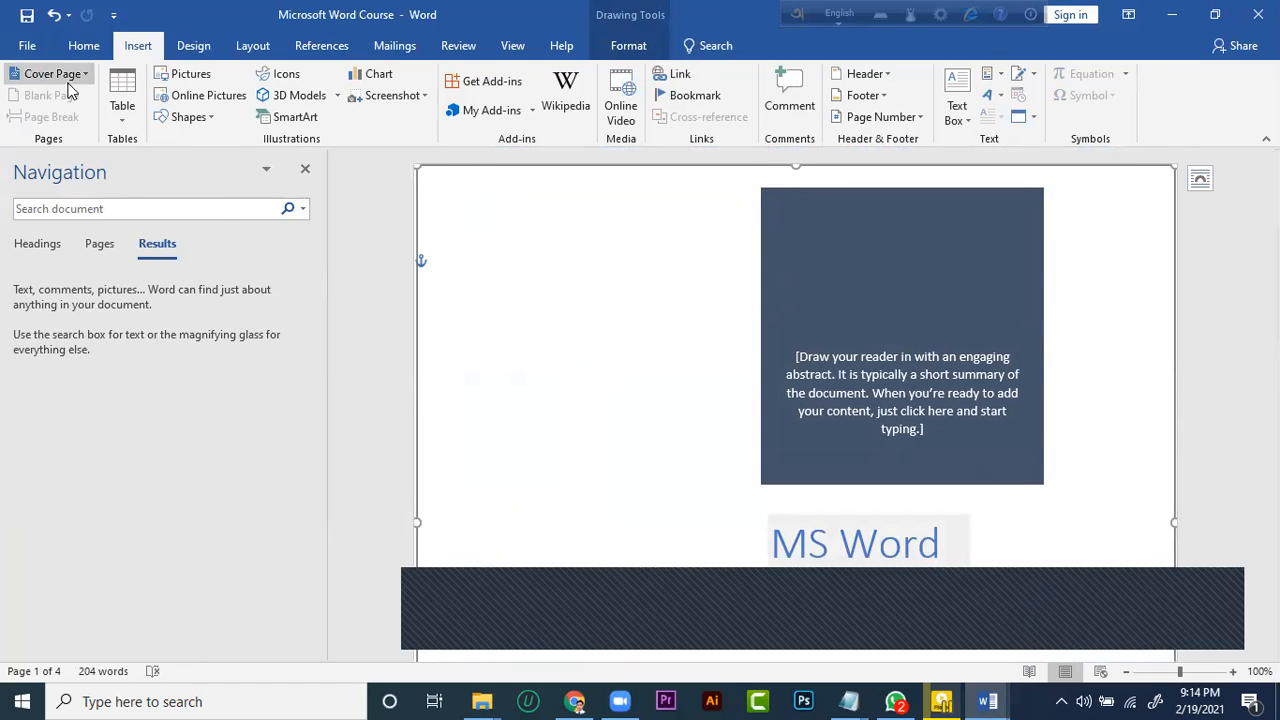
Extend the lower edge of the cover page's white box downward over the remaining blue background
scroll(760, 320, down, 3)
scroll(758, 320, down, 5)
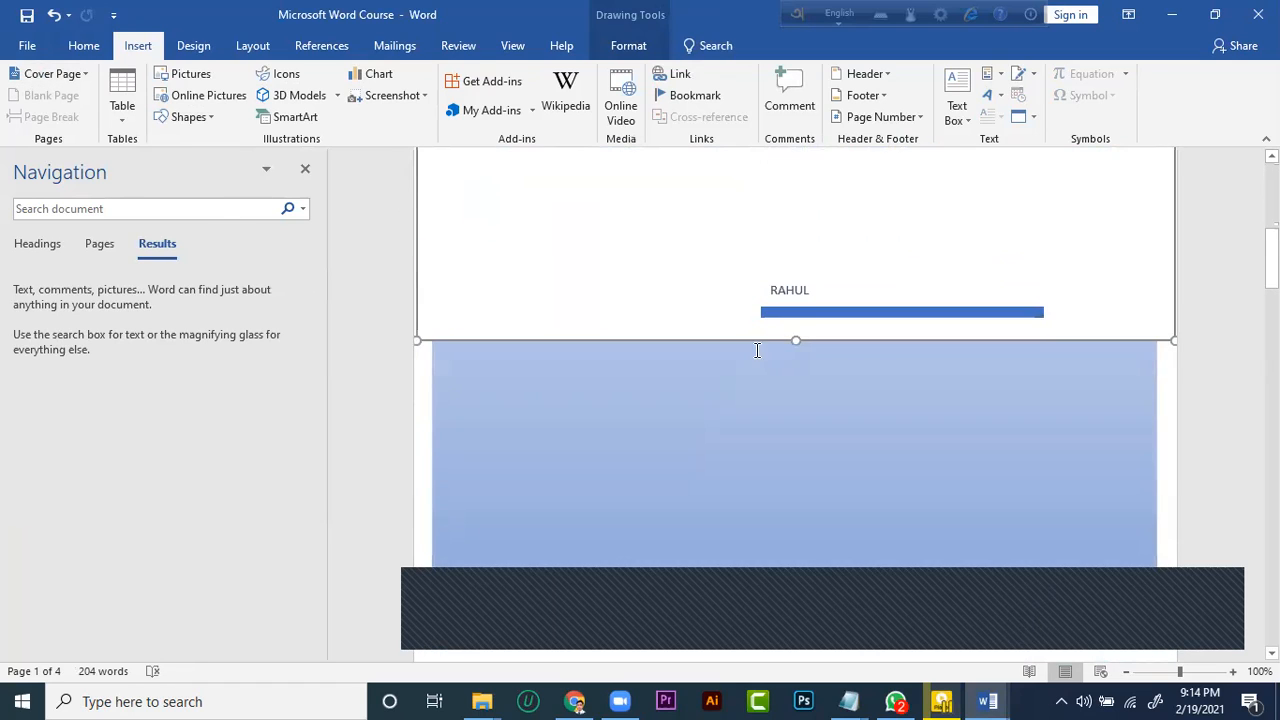
drag(797, 340, 801, 589)
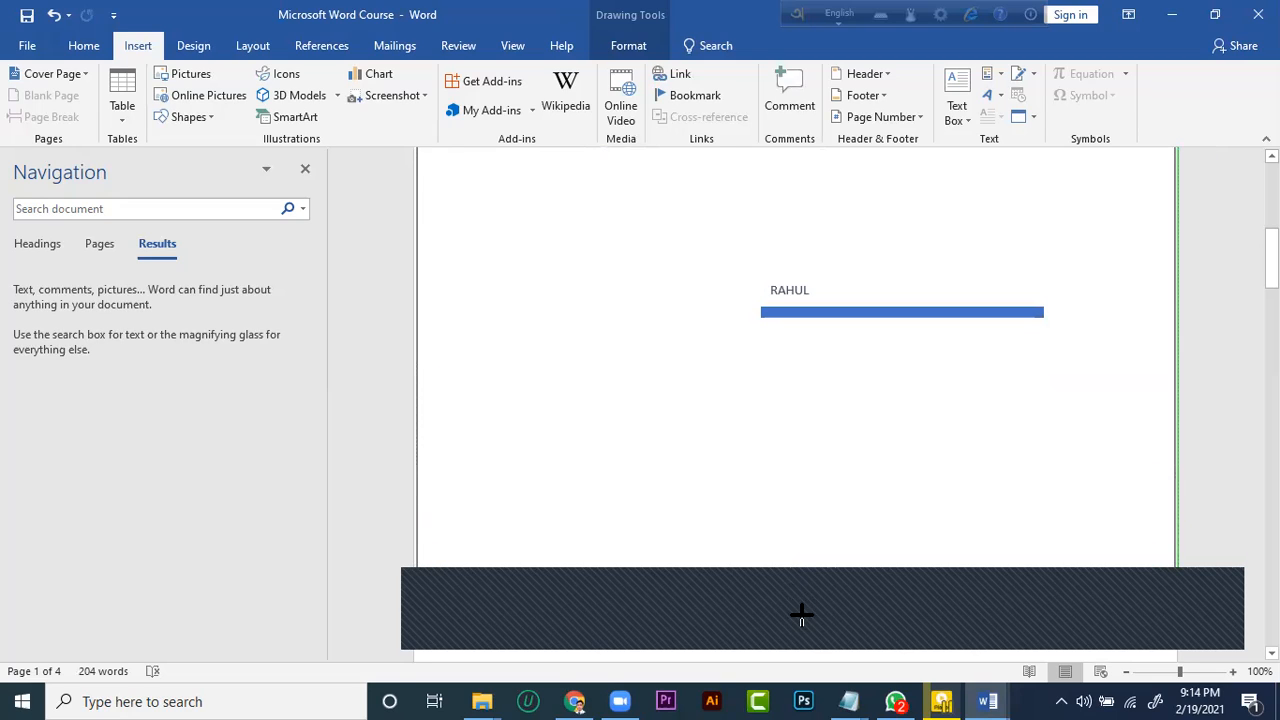
drag(800, 617, 800, 617)
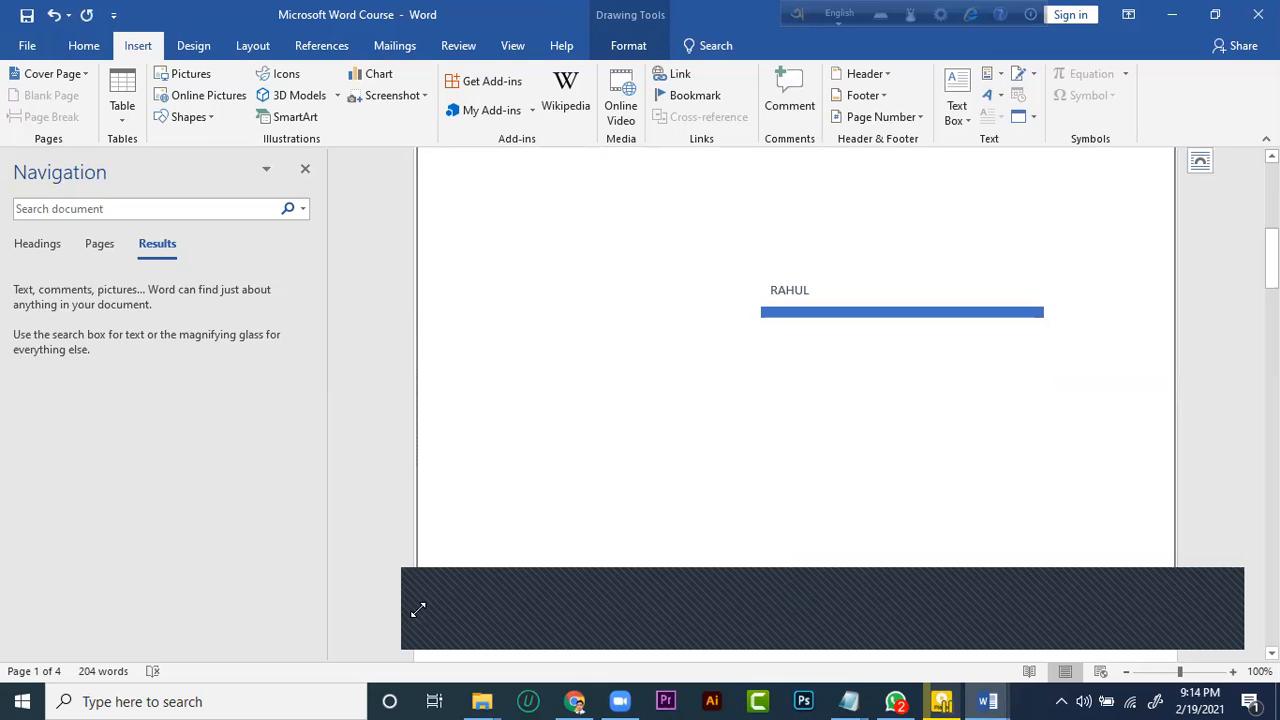
Minimize the course document and open the MKT assignment PDF from the desktop in the browser
click(1170, 15)
click(1172, 15)
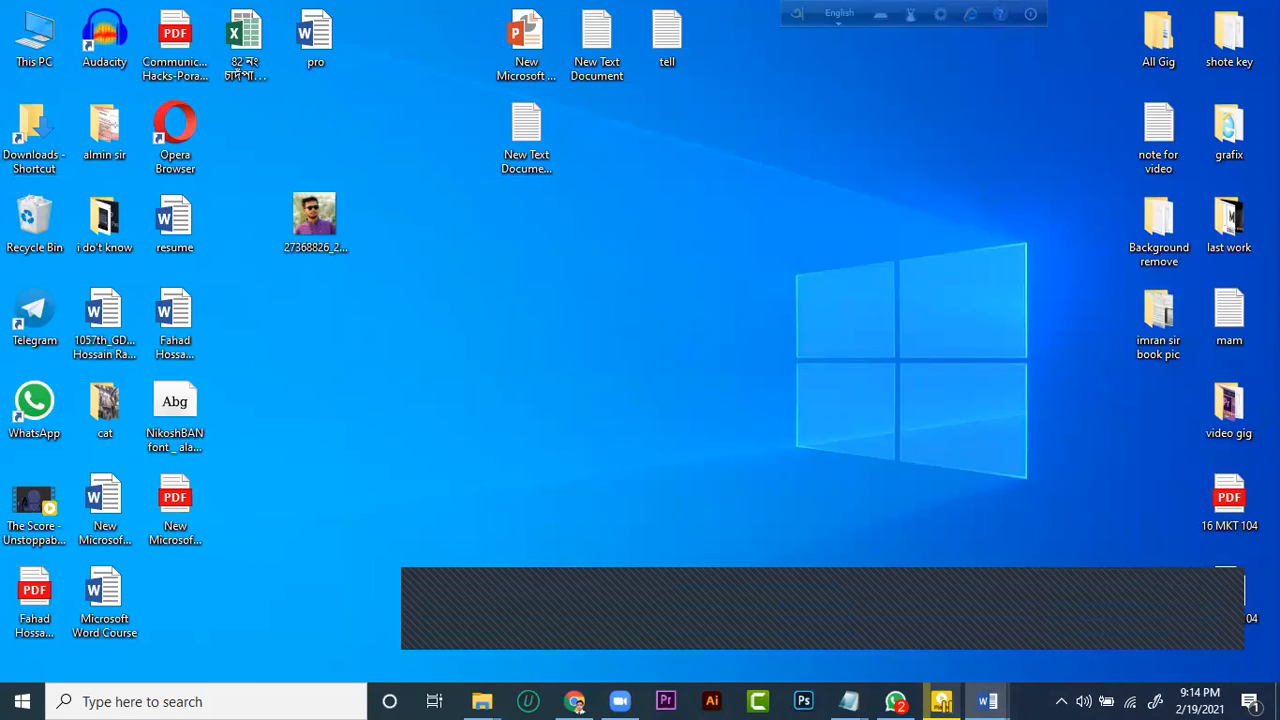
click(1233, 508)
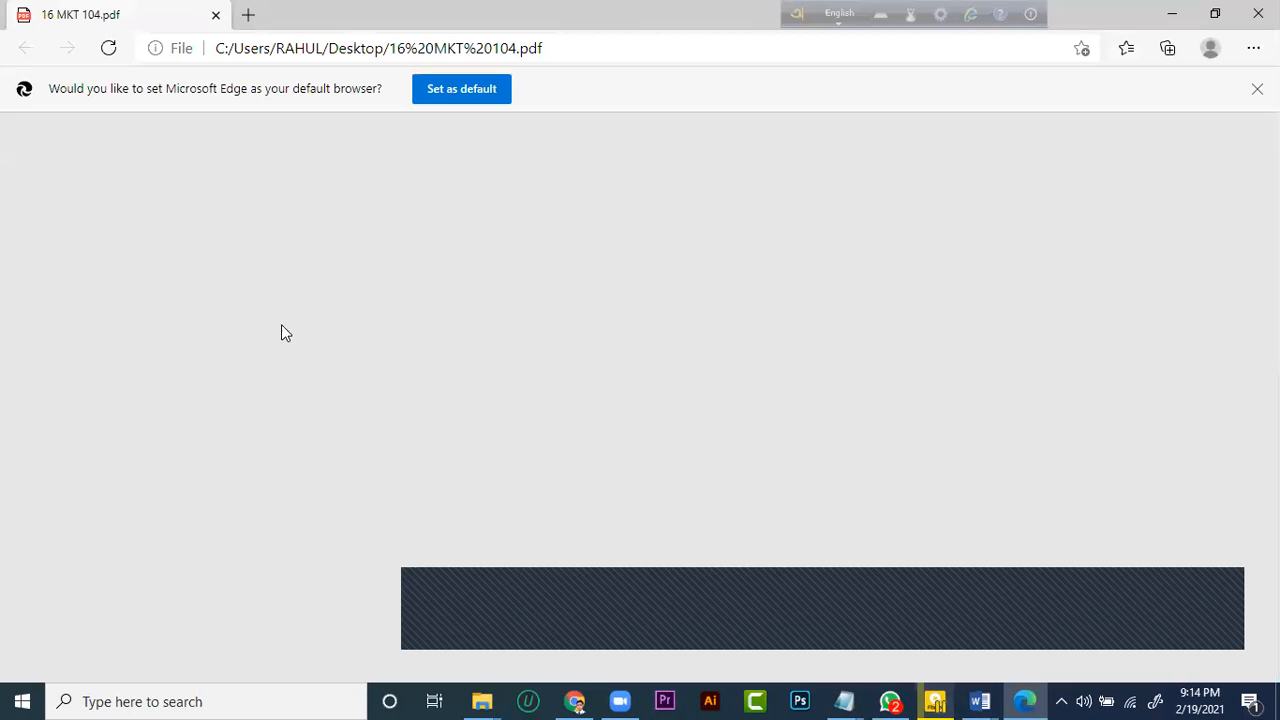
Examine the assignment PDF's cover page, from the university logo and course boxes to the submission details, and close it
scroll(409, 334, down, 3)
scroll(457, 329, up, 3)
scroll(484, 322, down, 3)
scroll(551, 326, down, 3)
scroll(551, 330, up, 5)
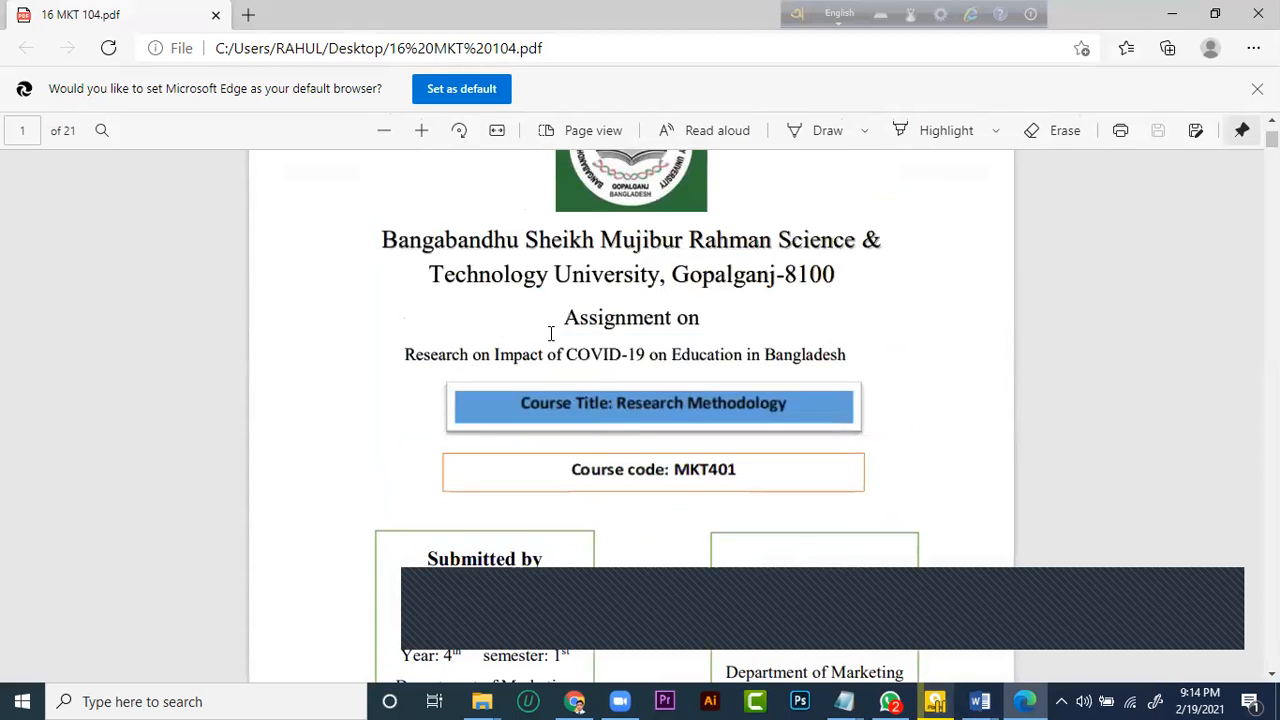
scroll(366, 320, down, 5)
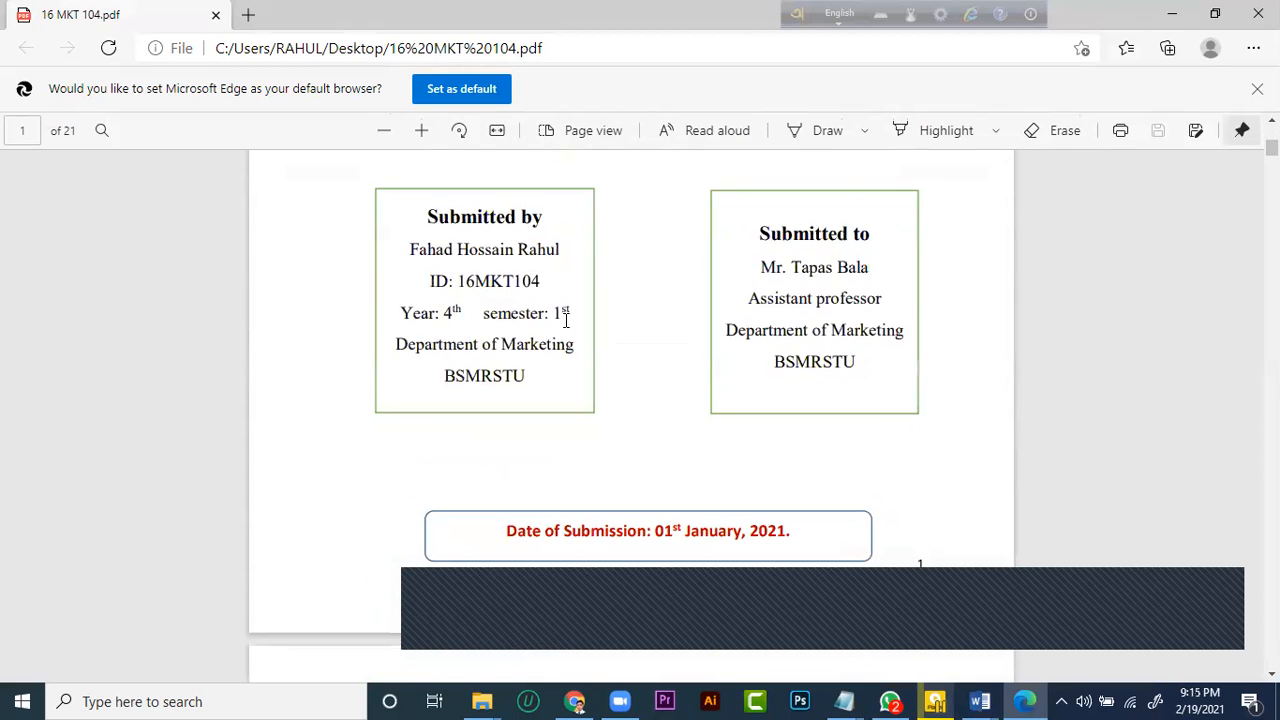
scroll(567, 321, up, 5)
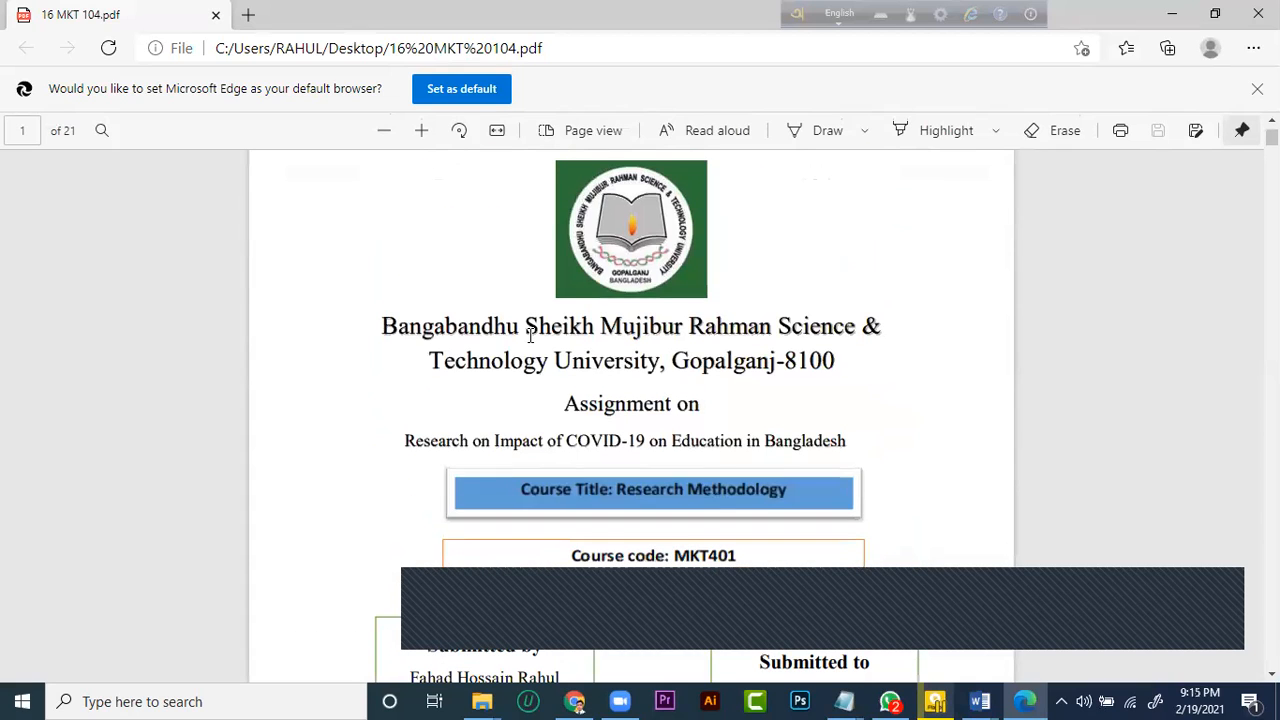
scroll(680, 250, up, 2)
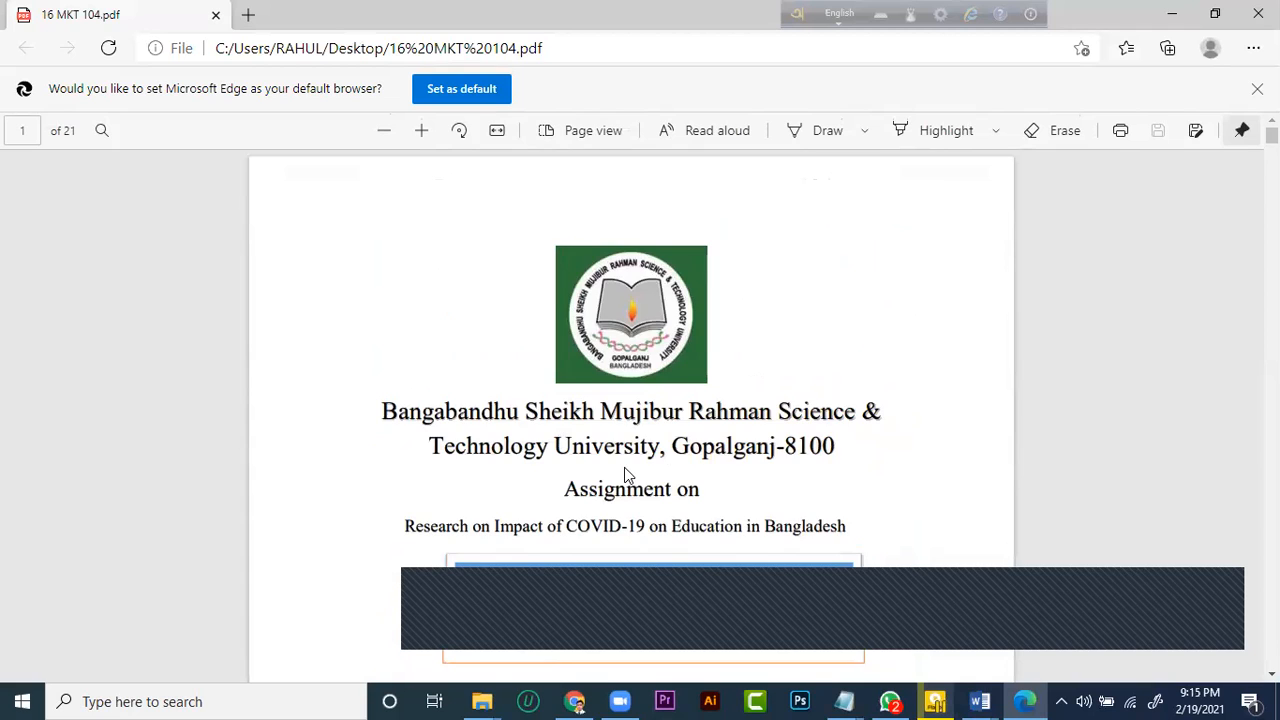
scroll(680, 400, down, 2)
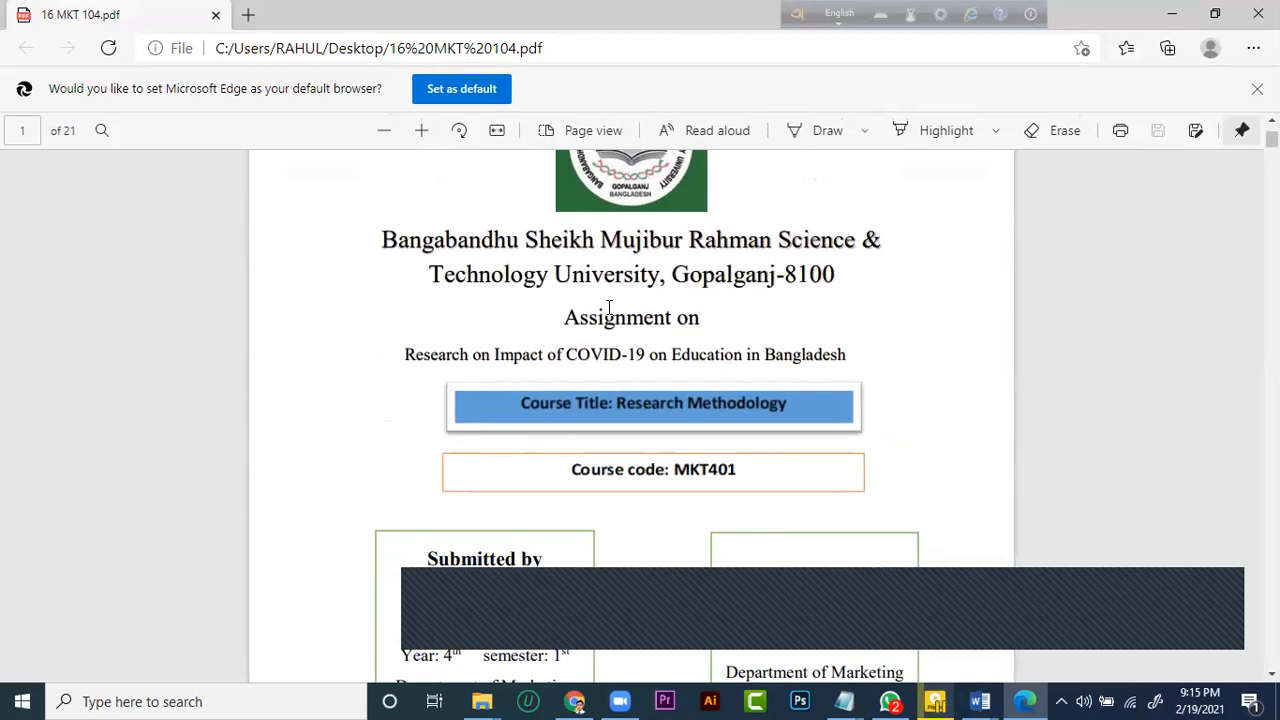
scroll(540, 306, down, 1)
scroll(557, 320, up, 2)
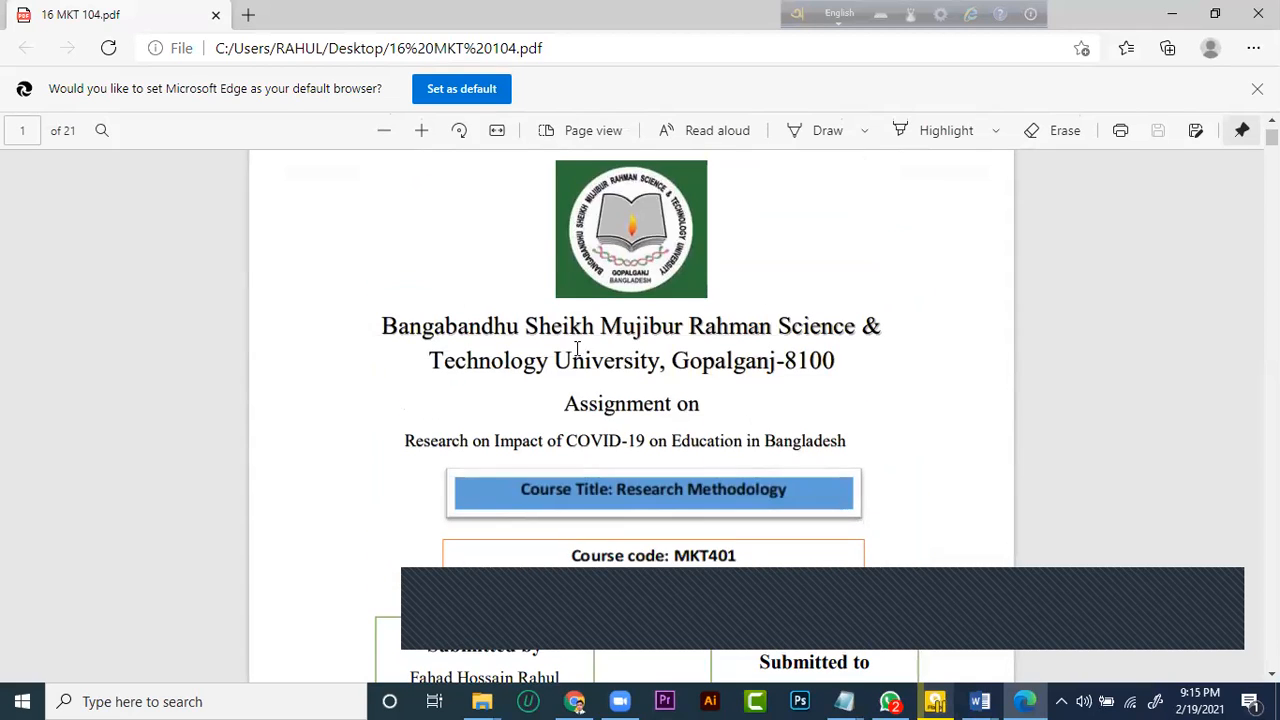
scroll(624, 548, down, 4)
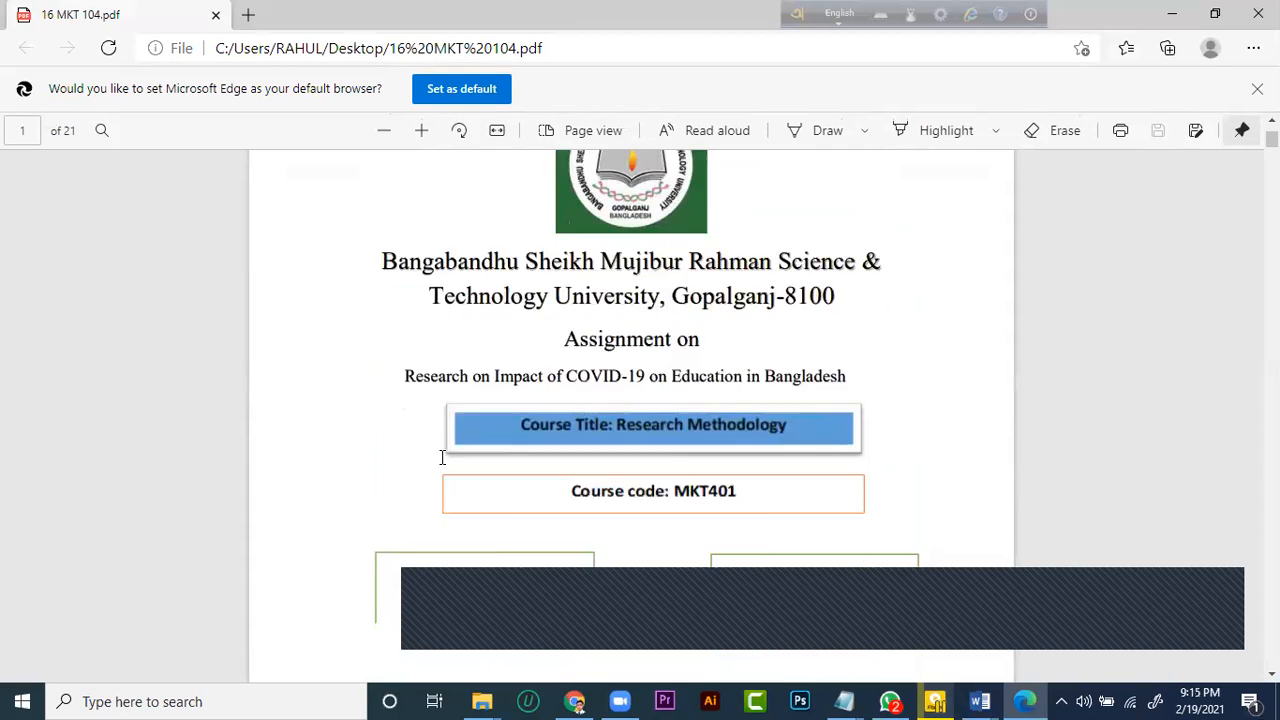
scroll(585, 270, up, 2)
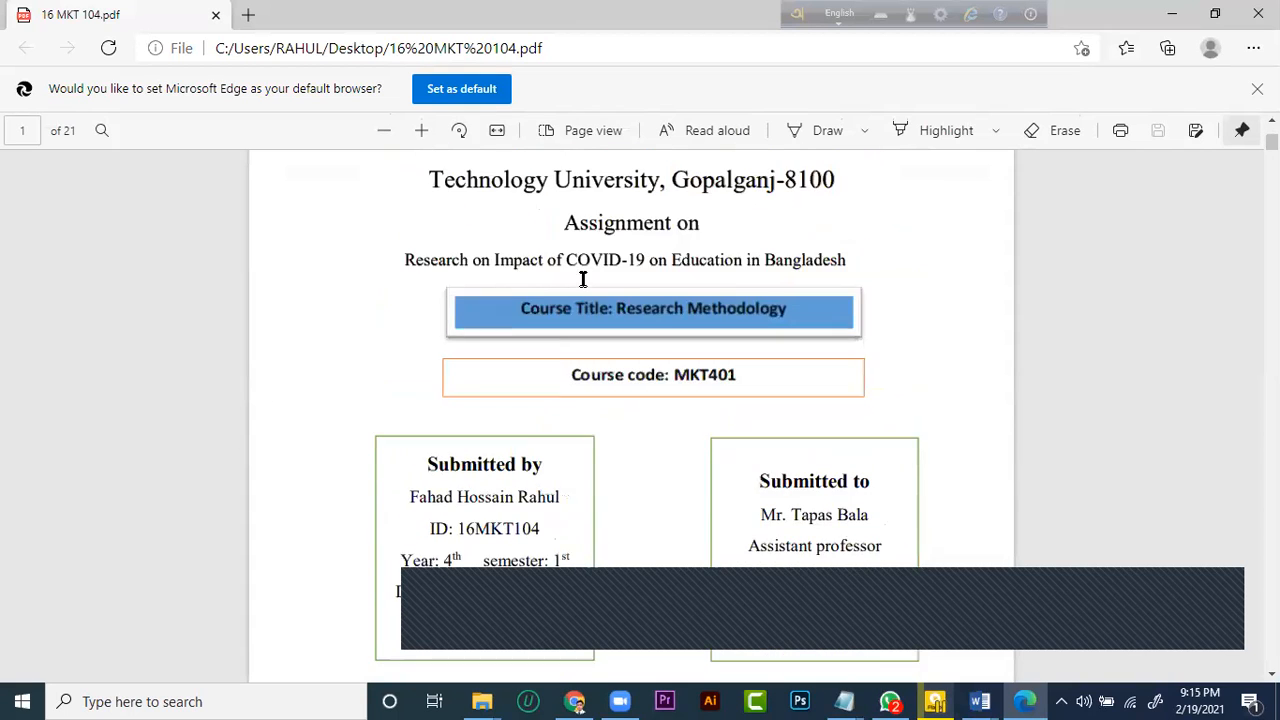
scroll(810, 326, down, 5)
scroll(808, 328, down, 5)
scroll(808, 328, up, 4)
key(alt+F4)
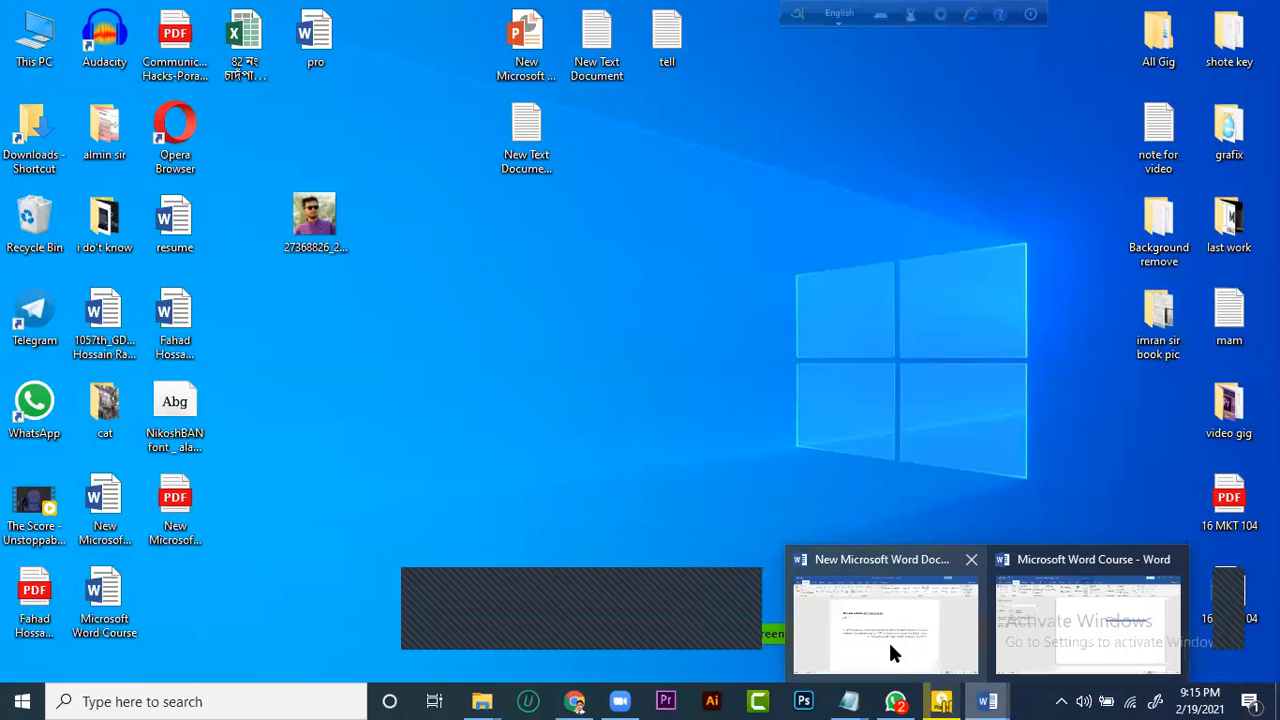
Switch to New Microsoft Word Document and insert a page break on the empty line above the WHO paragraph
click(891, 644)
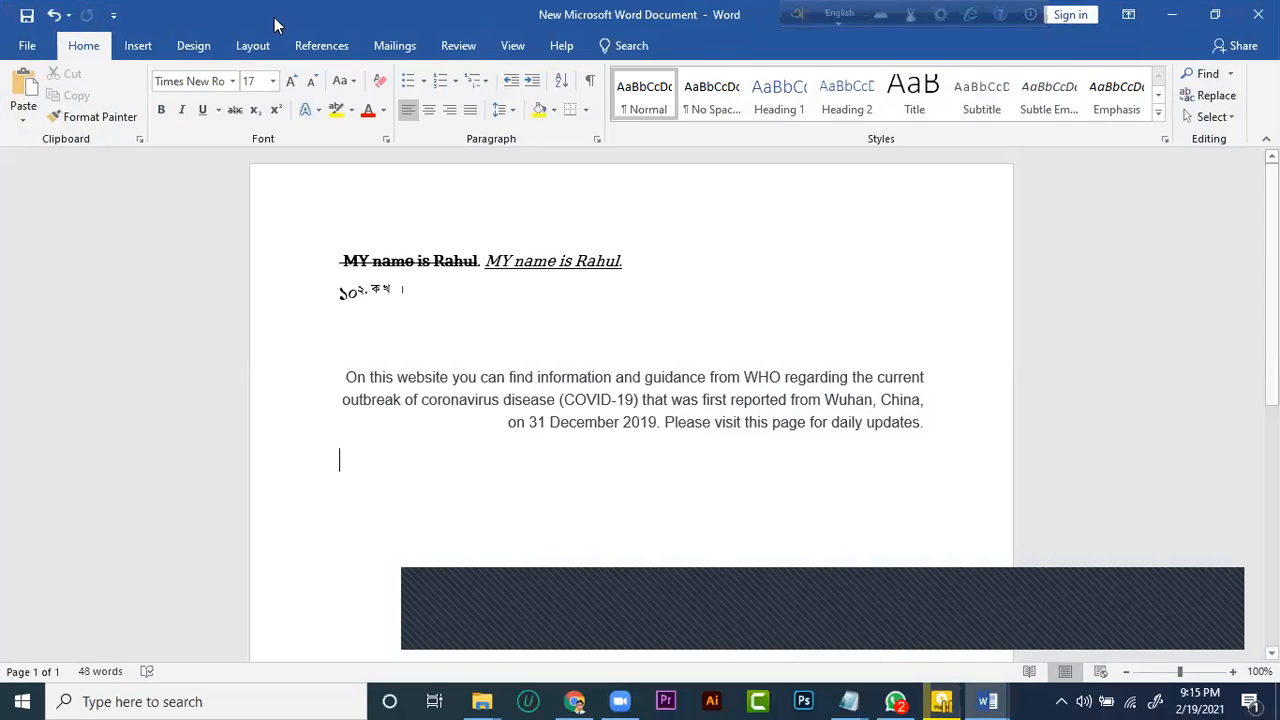
click(140, 45)
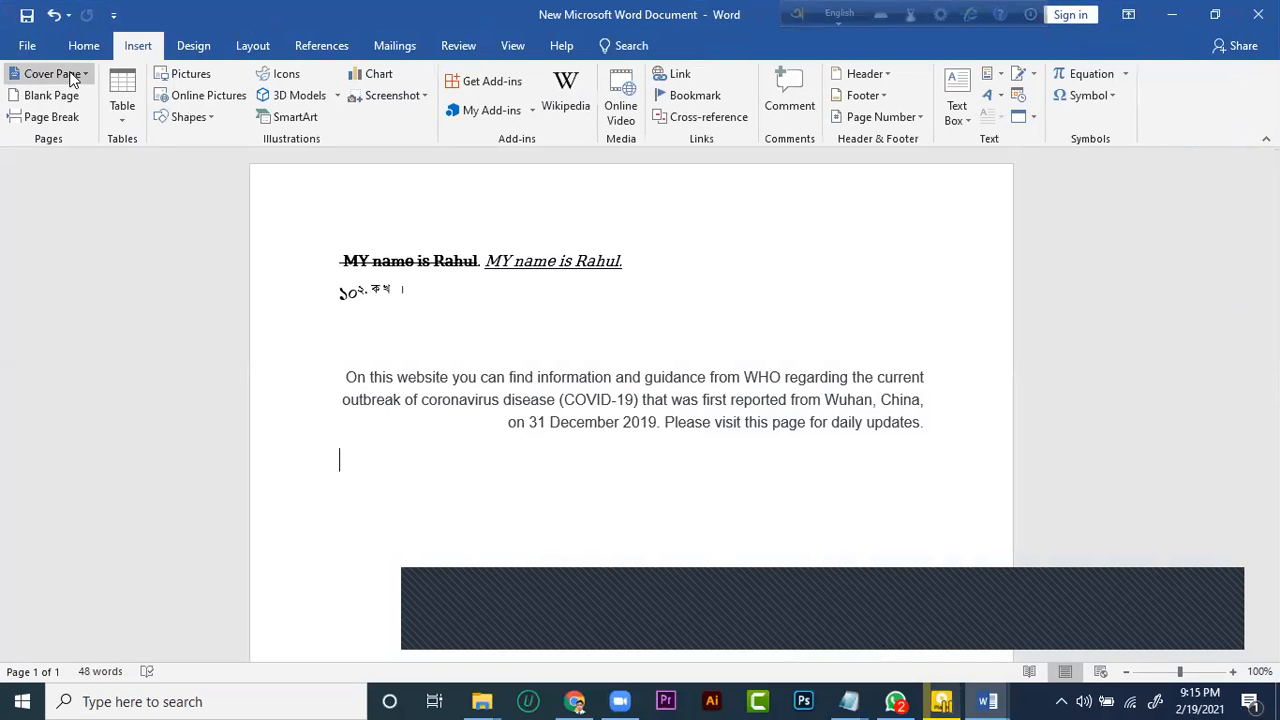
click(52, 95)
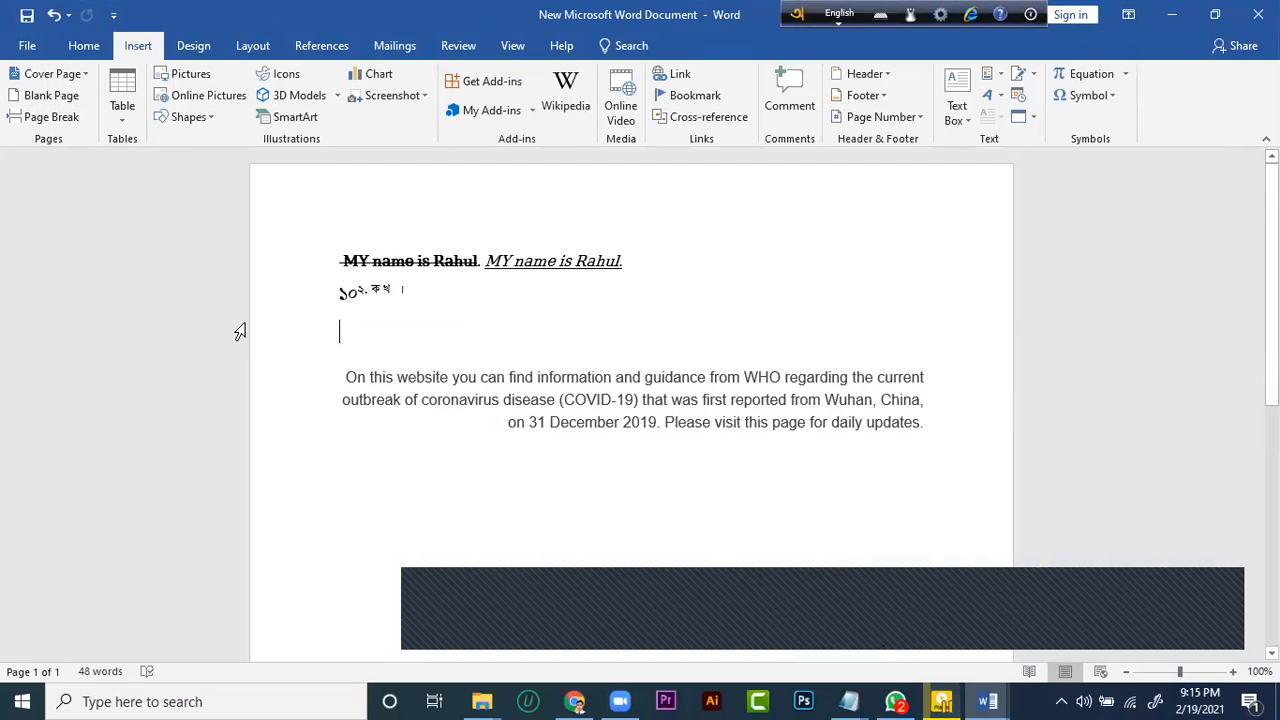
click(47, 118)
scroll(449, 340, up, 10)
scroll(434, 303, down, 3)
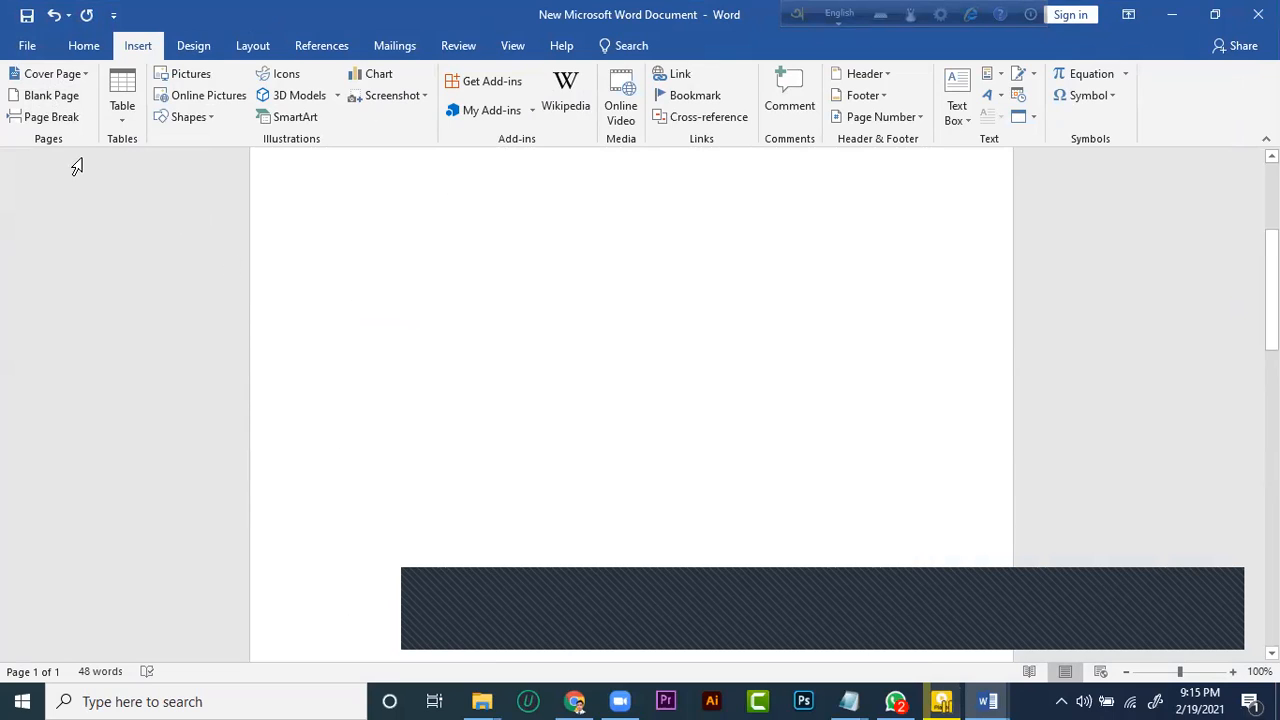
scroll(97, 130, down, 1)
scroll(176, 166, down, 2)
scroll(90, 115, down, 4)
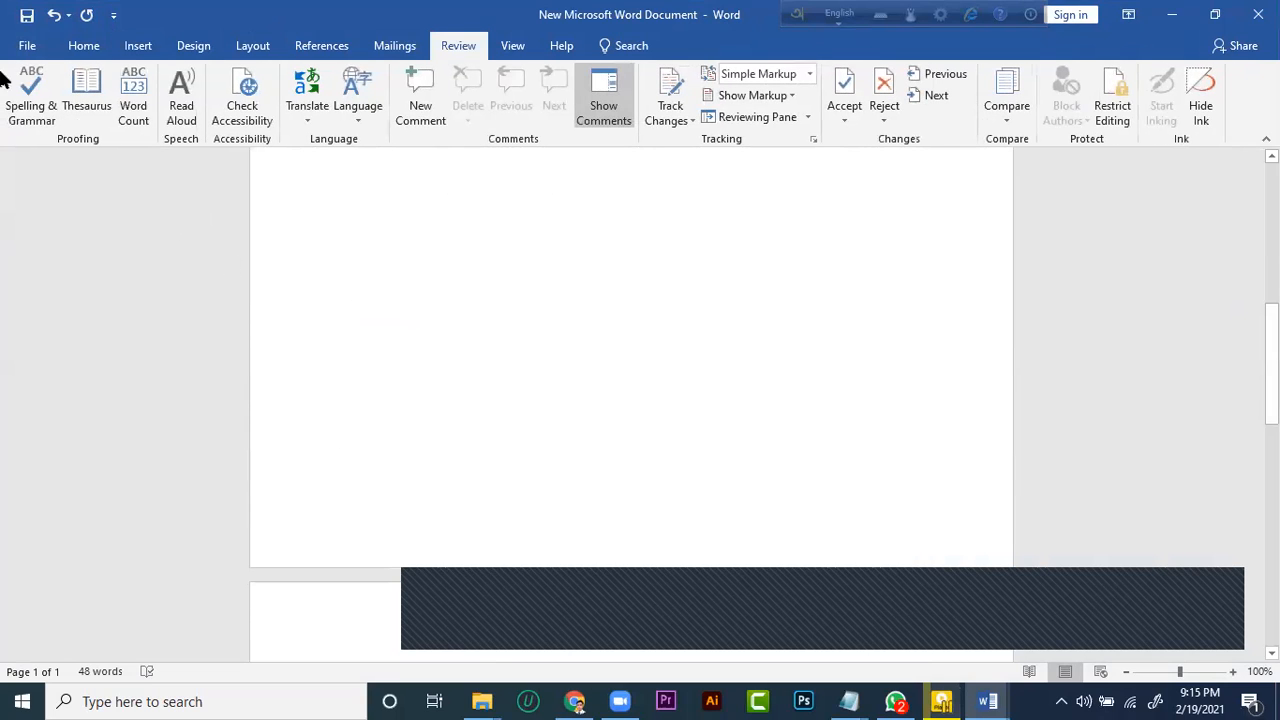
Insert a 5x5 table above the WHO paragraph and apply the plain style with banded rows and a line beside the first column
click(98, 53)
click(123, 48)
scroll(109, 117, up, 1)
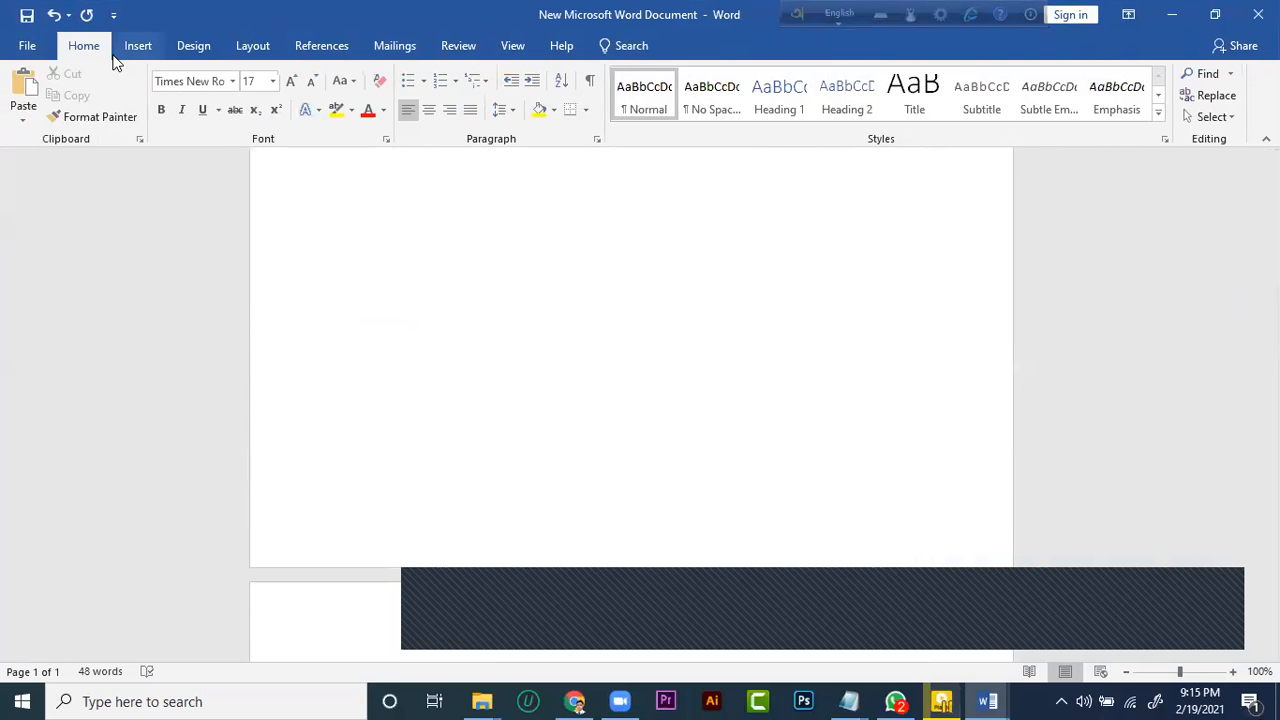
click(126, 49)
click(118, 86)
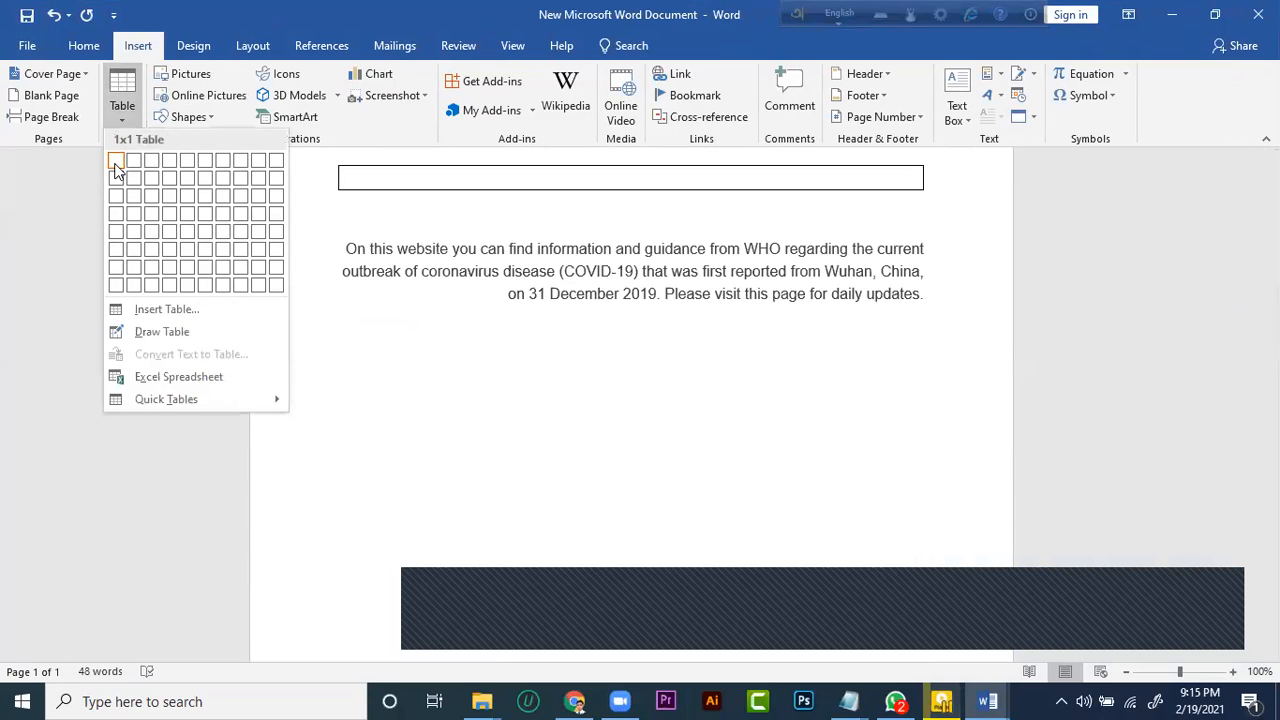
click(189, 231)
scroll(503, 263, down, 4)
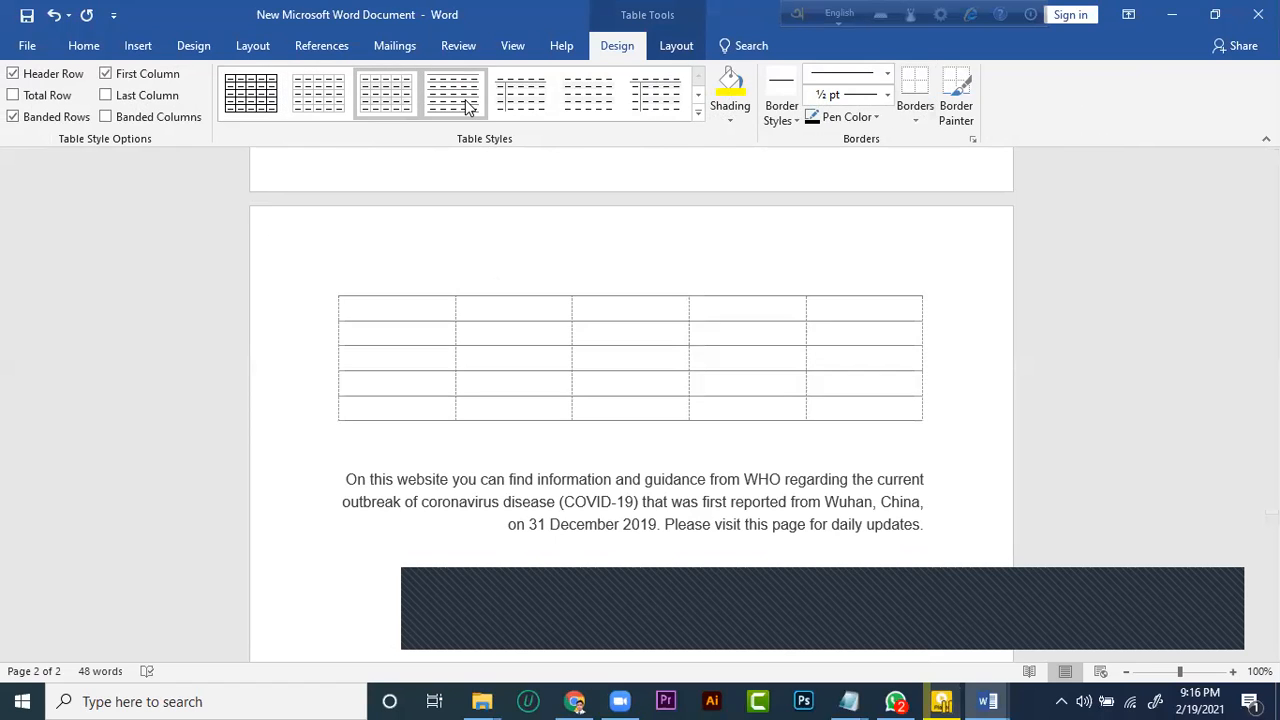
click(534, 103)
Insert a five-column table with fixed column width inside the first cell of the existing table, then leave the table
click(137, 50)
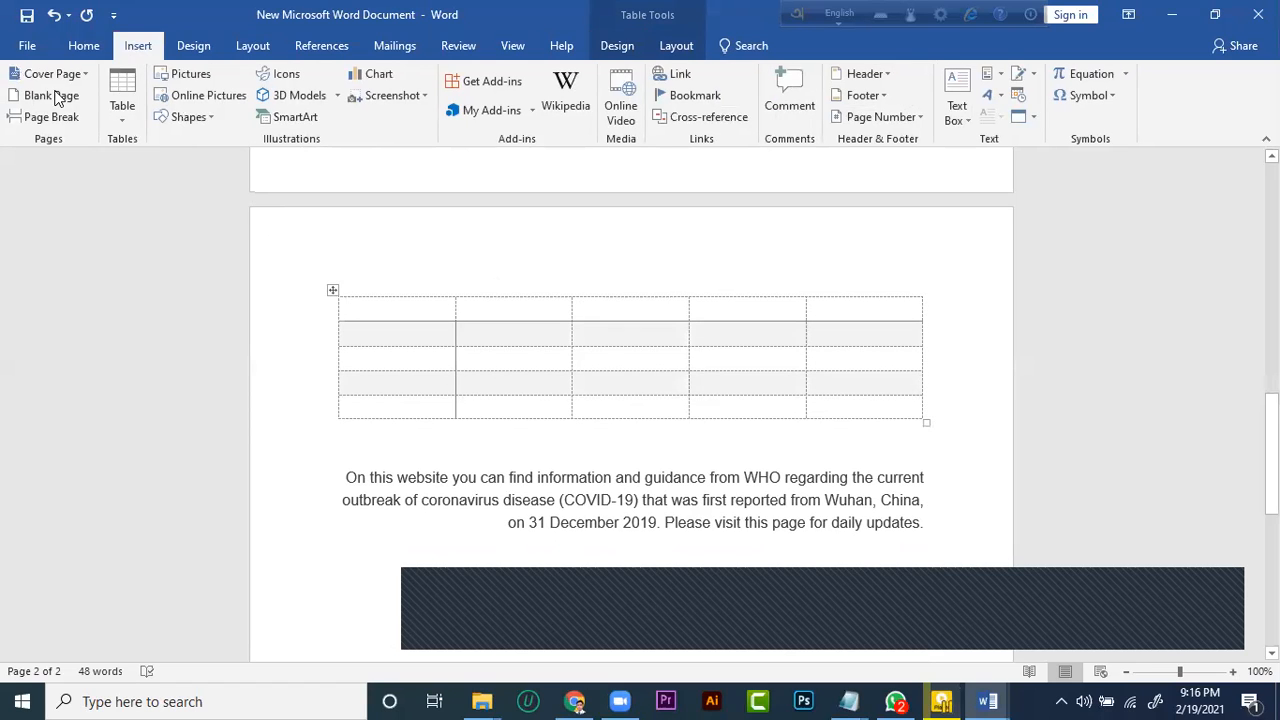
click(133, 114)
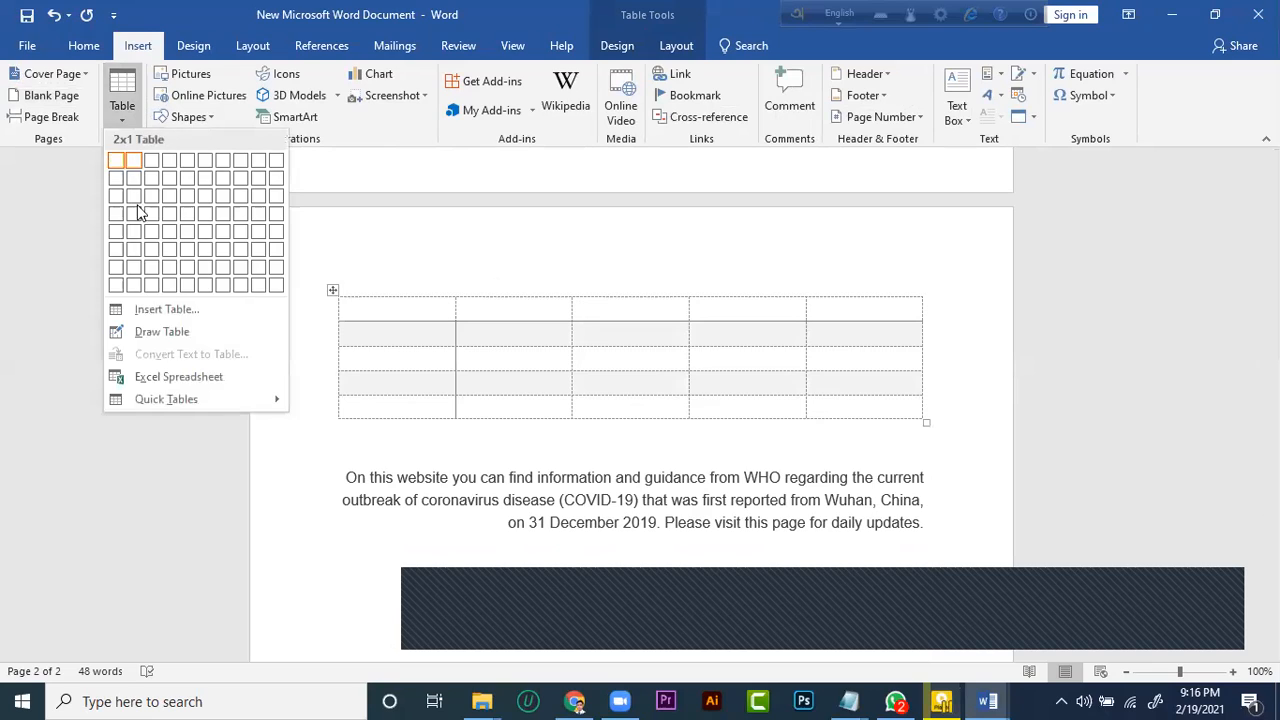
click(166, 311)
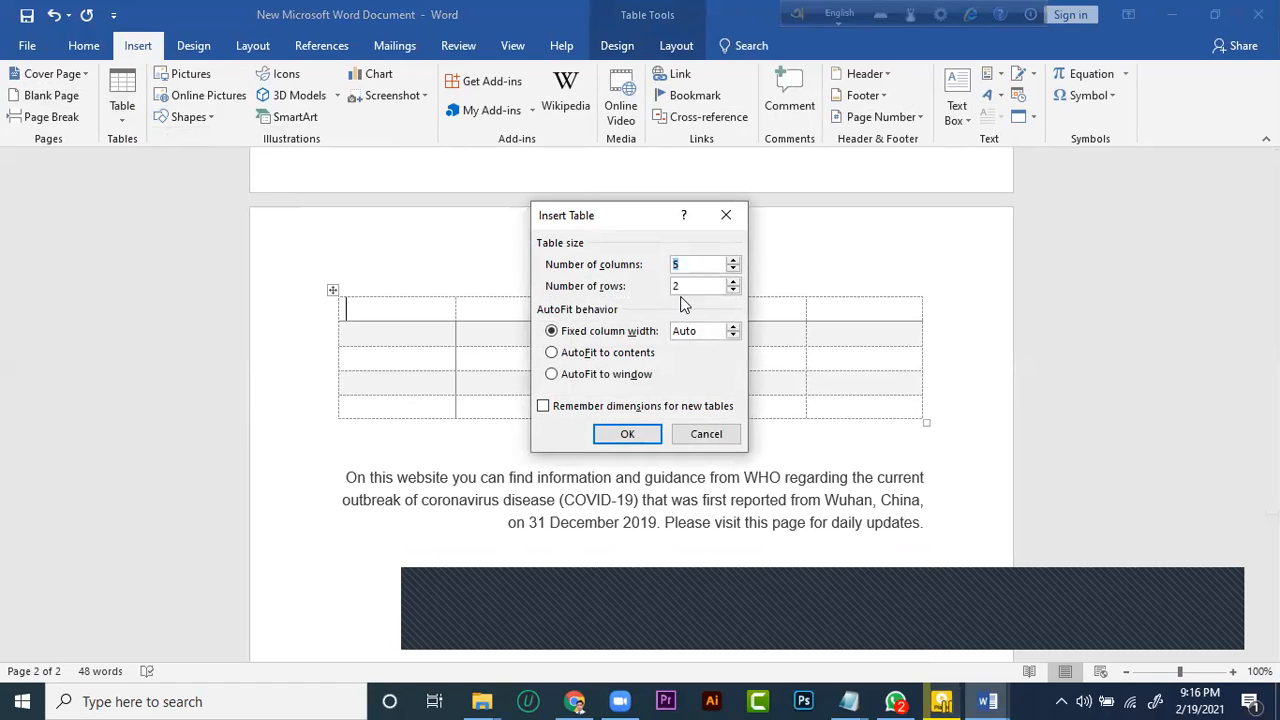
key(BackSpace)
text(5)
click(627, 434)
click(513, 294)
scroll(437, 491, down, 5)
click(437, 491)
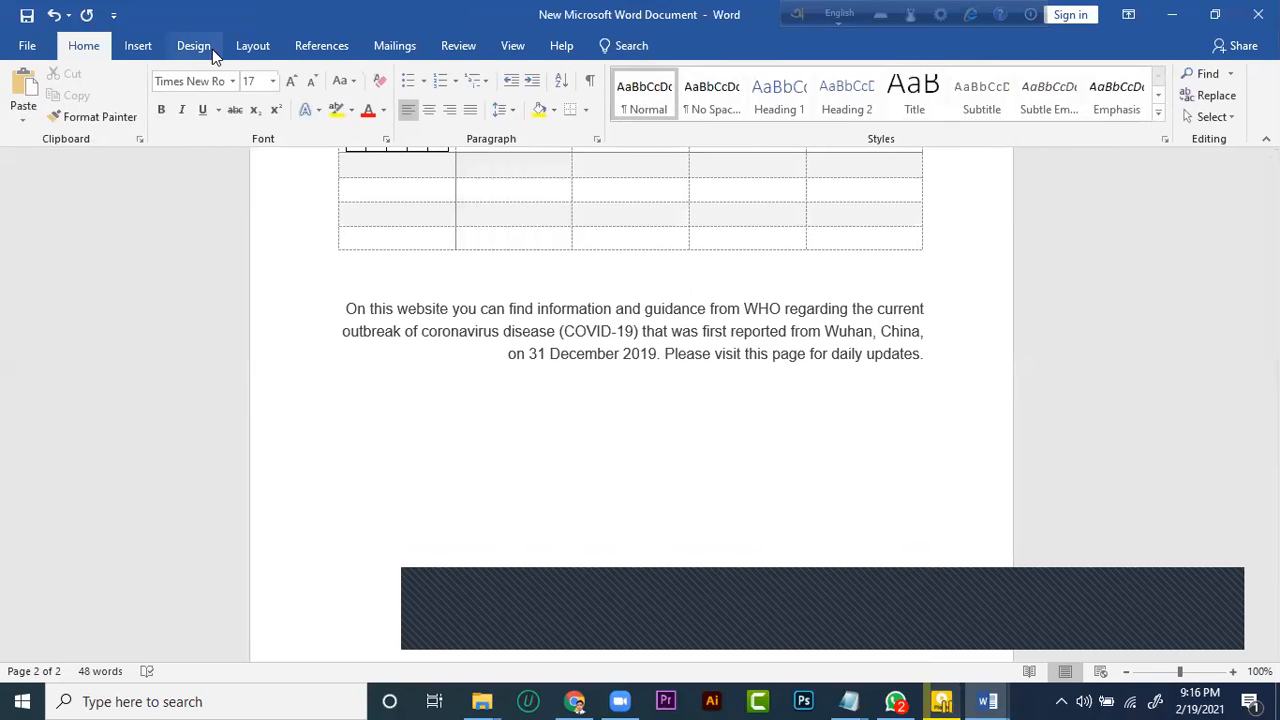
Insert a table with 5 columns, 2 rows and fixed column width on the empty line below the WHO paragraph
click(138, 46)
click(122, 100)
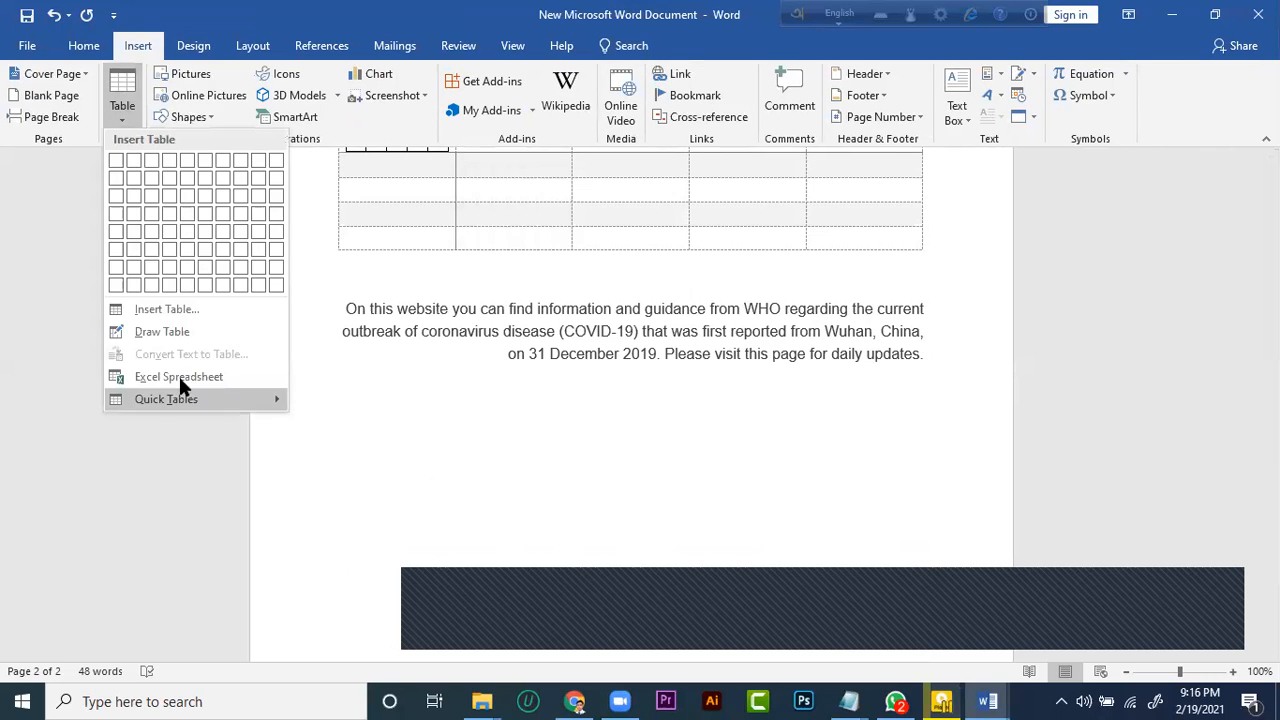
click(166, 309)
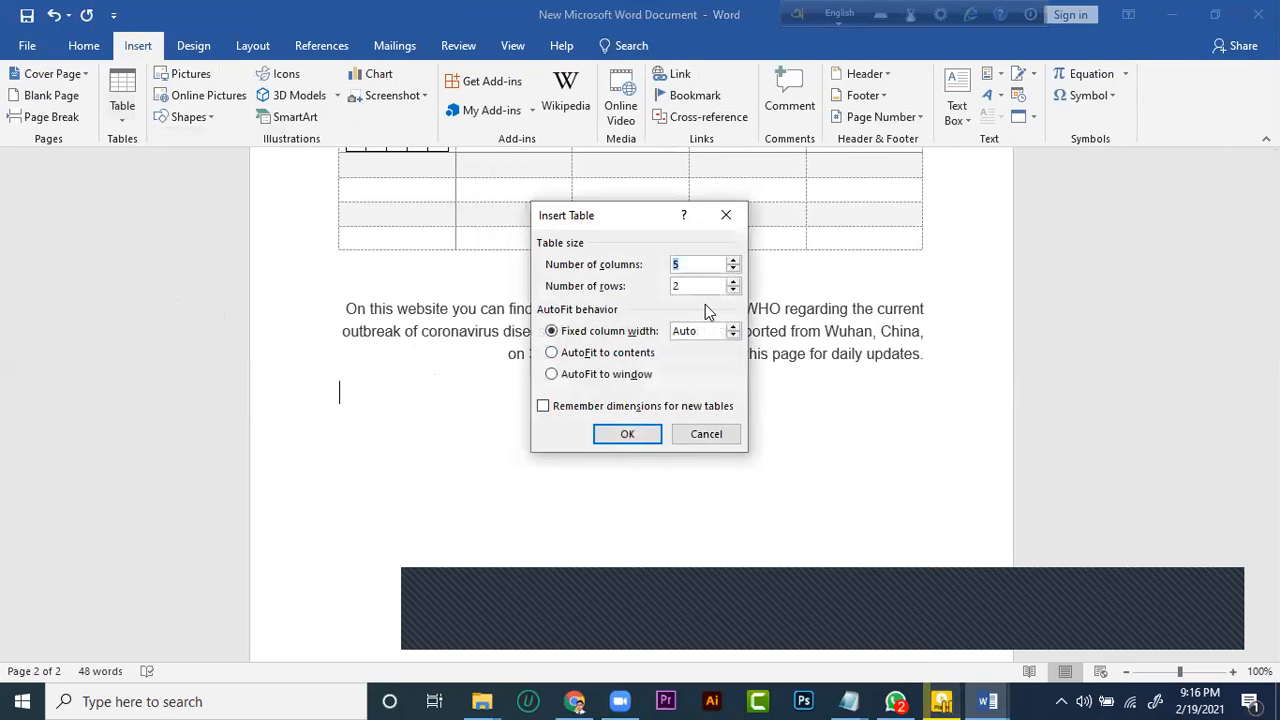
click(625, 434)
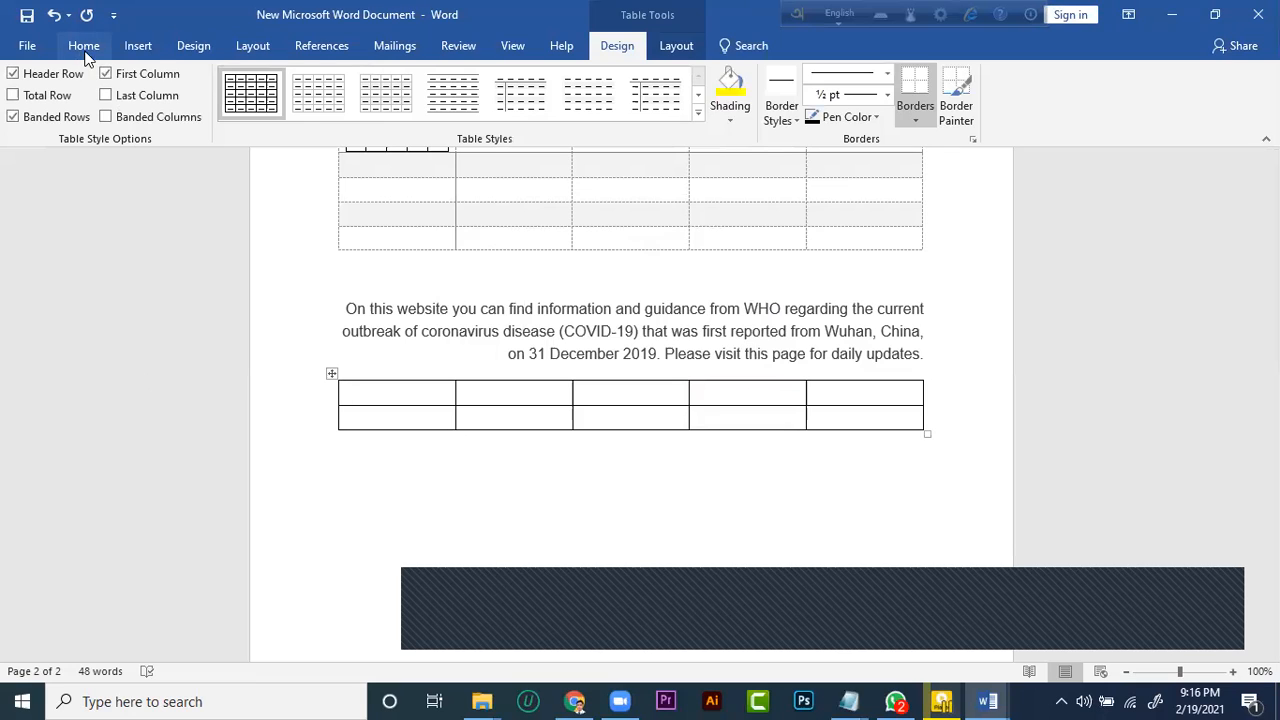
Insert an Excel spreadsheet directly below the two-row table, widen its column A and leave the spreadsheet
click(138, 46)
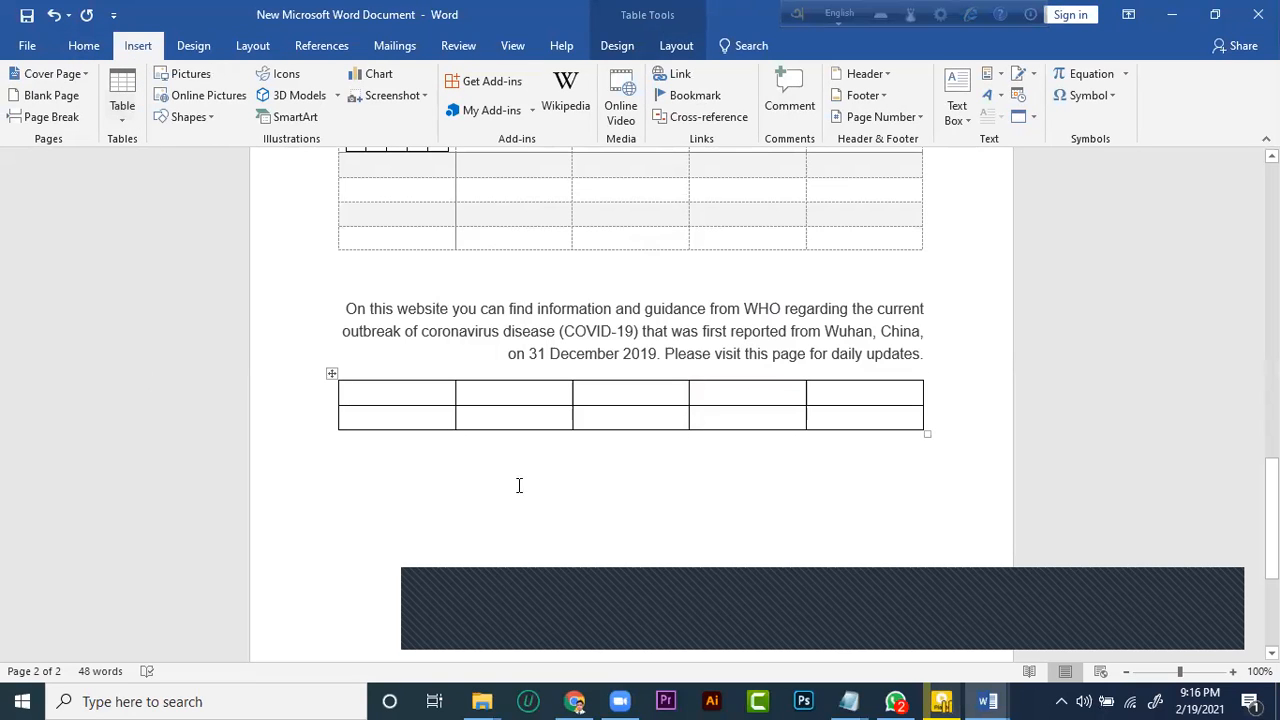
click(428, 468)
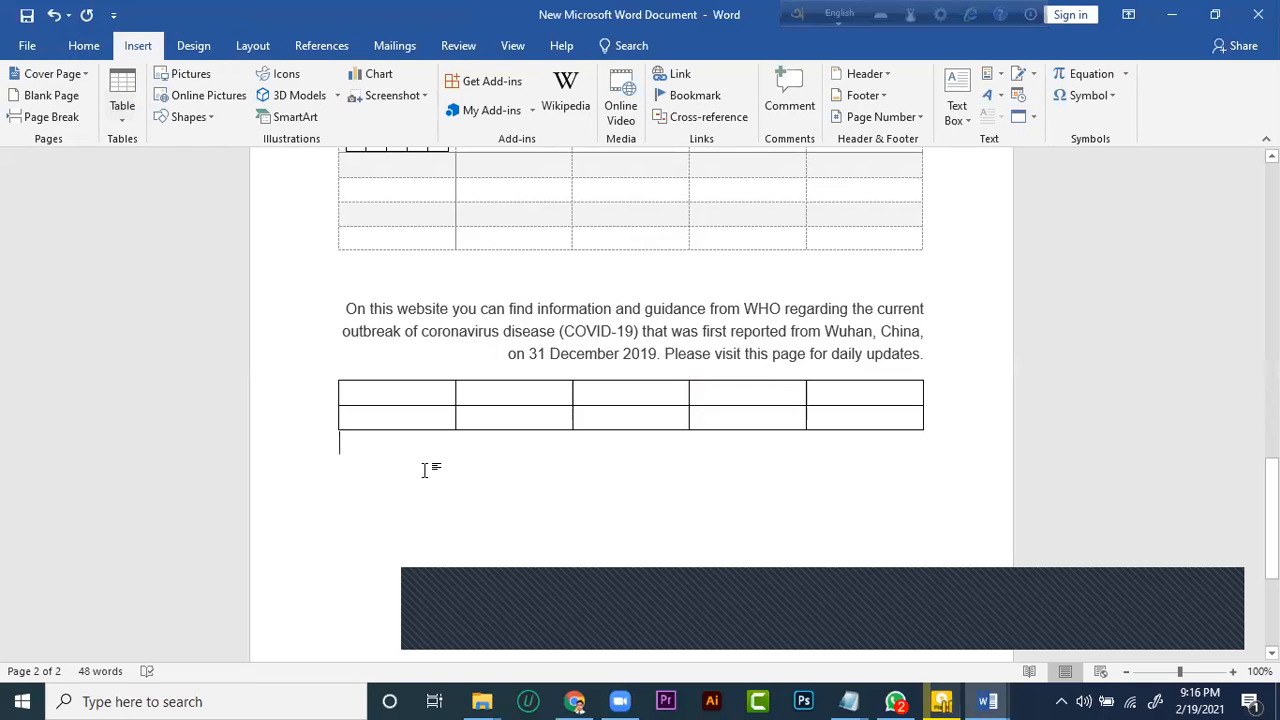
click(126, 118)
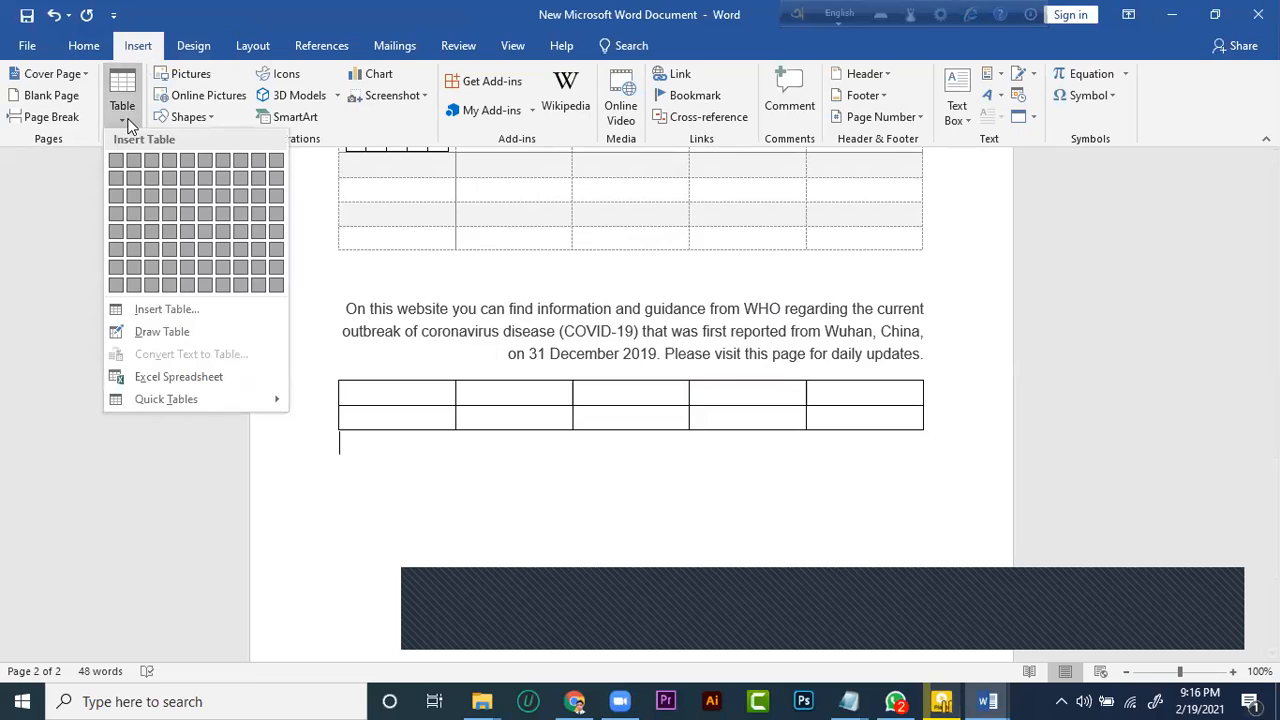
click(165, 380)
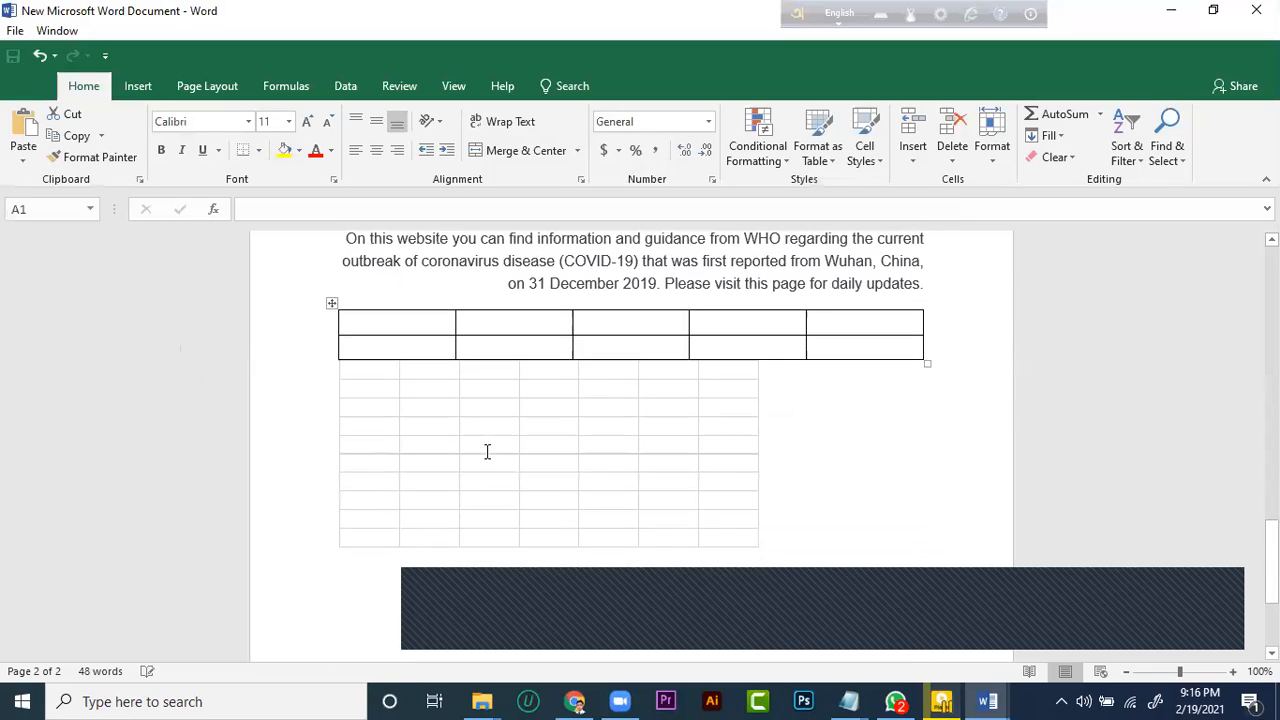
click(429, 381)
click(543, 391)
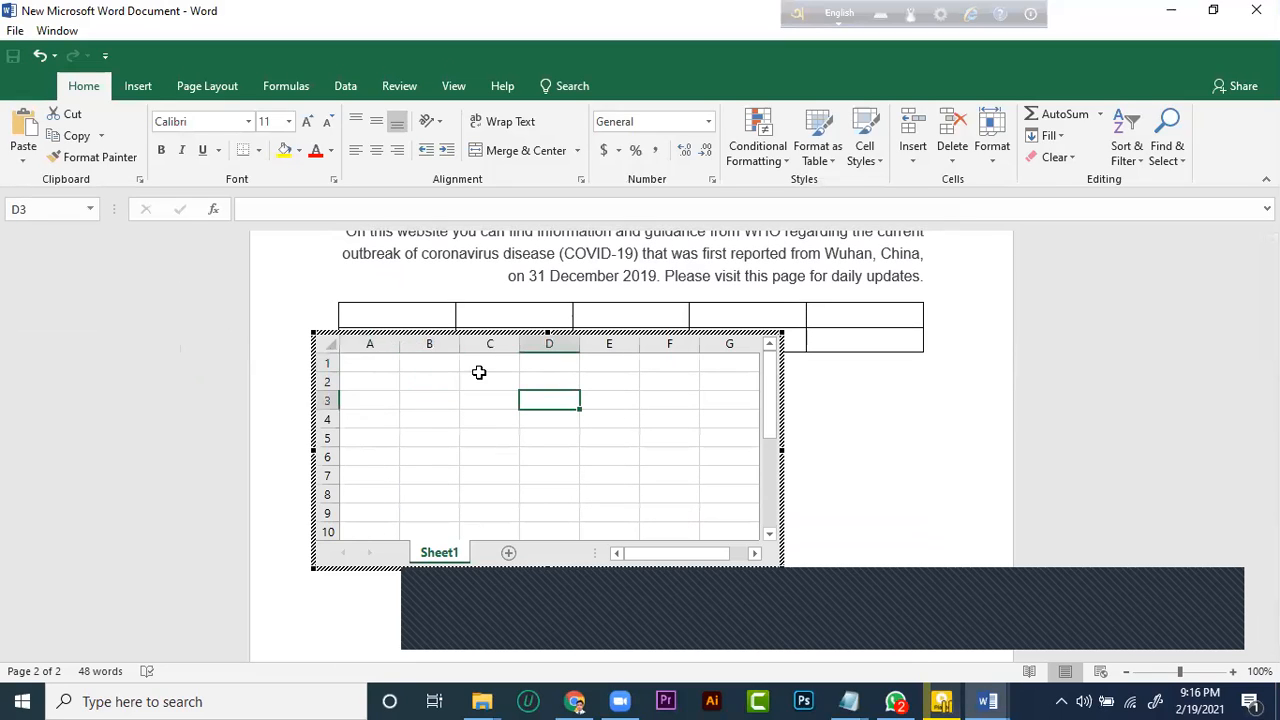
drag(401, 341, 452, 368)
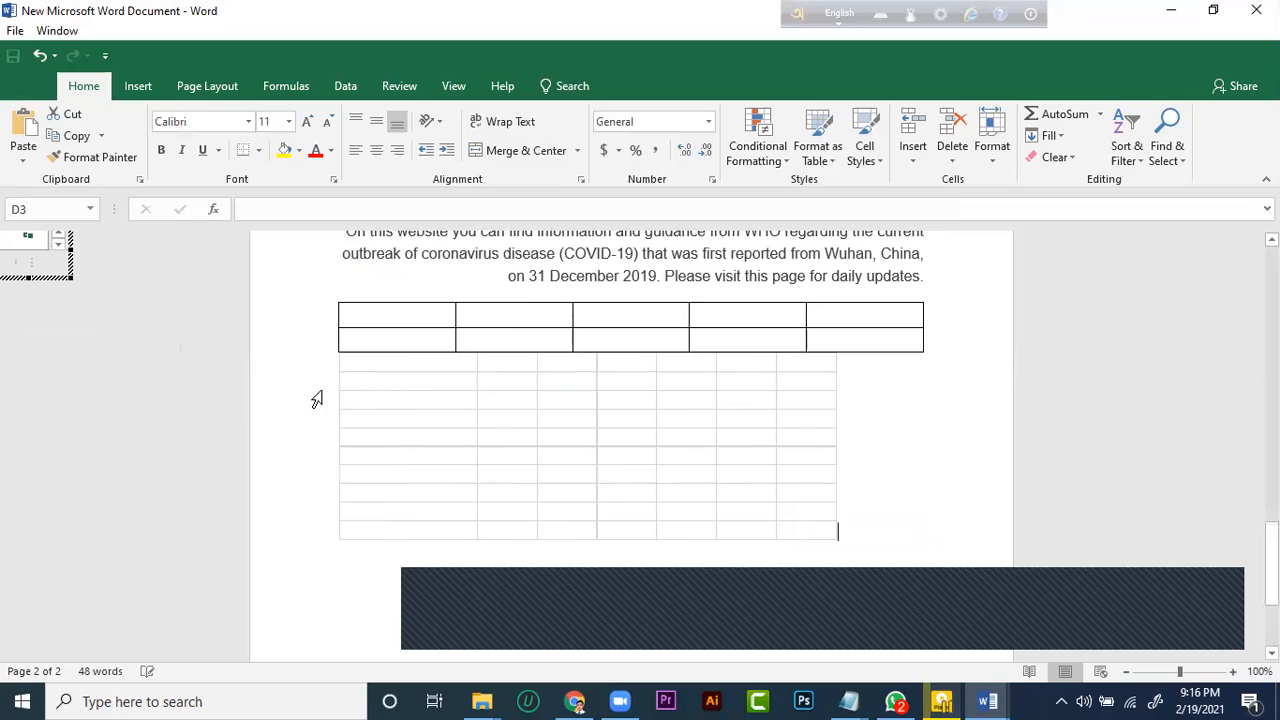
click(270, 359)
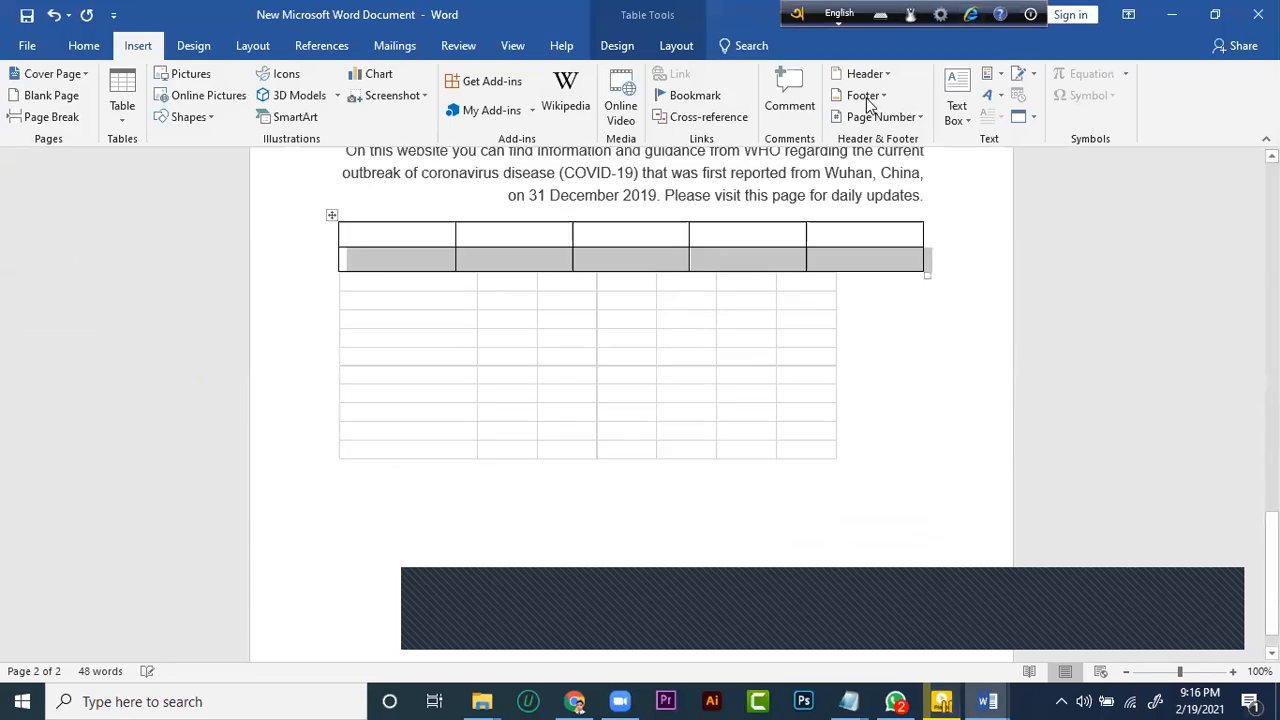
click(283, 317)
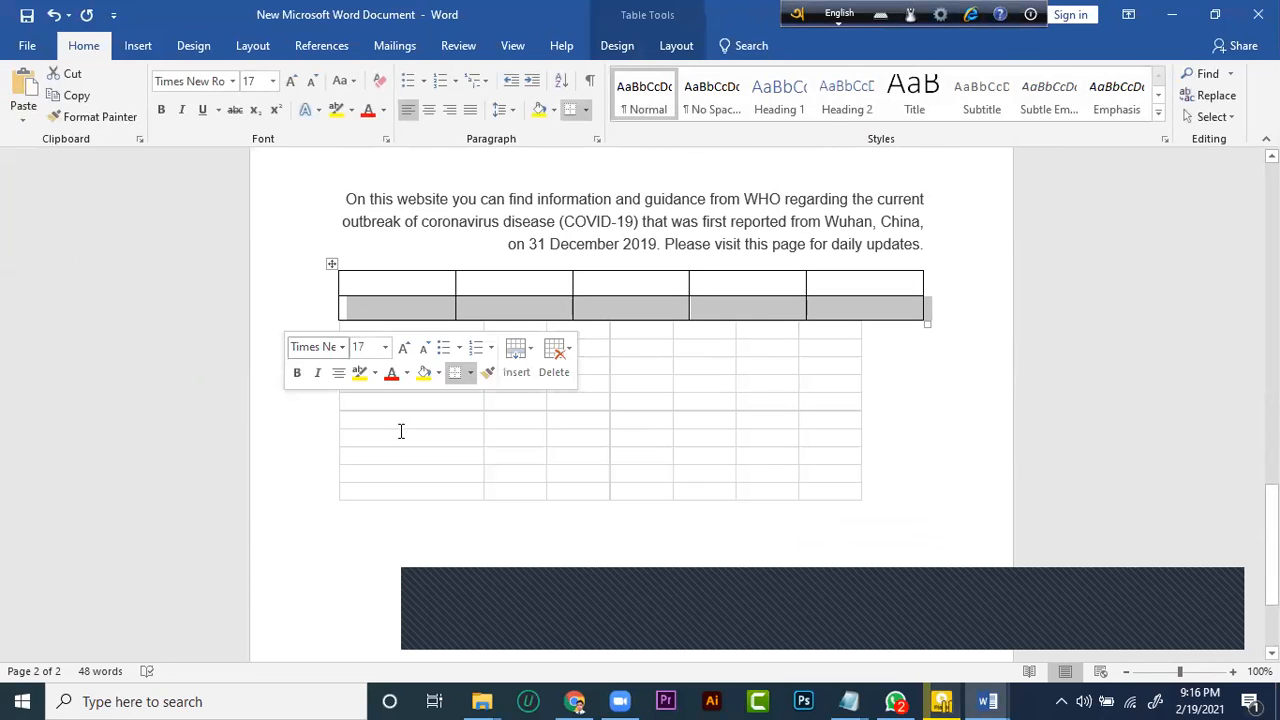
click(984, 410)
click(502, 416)
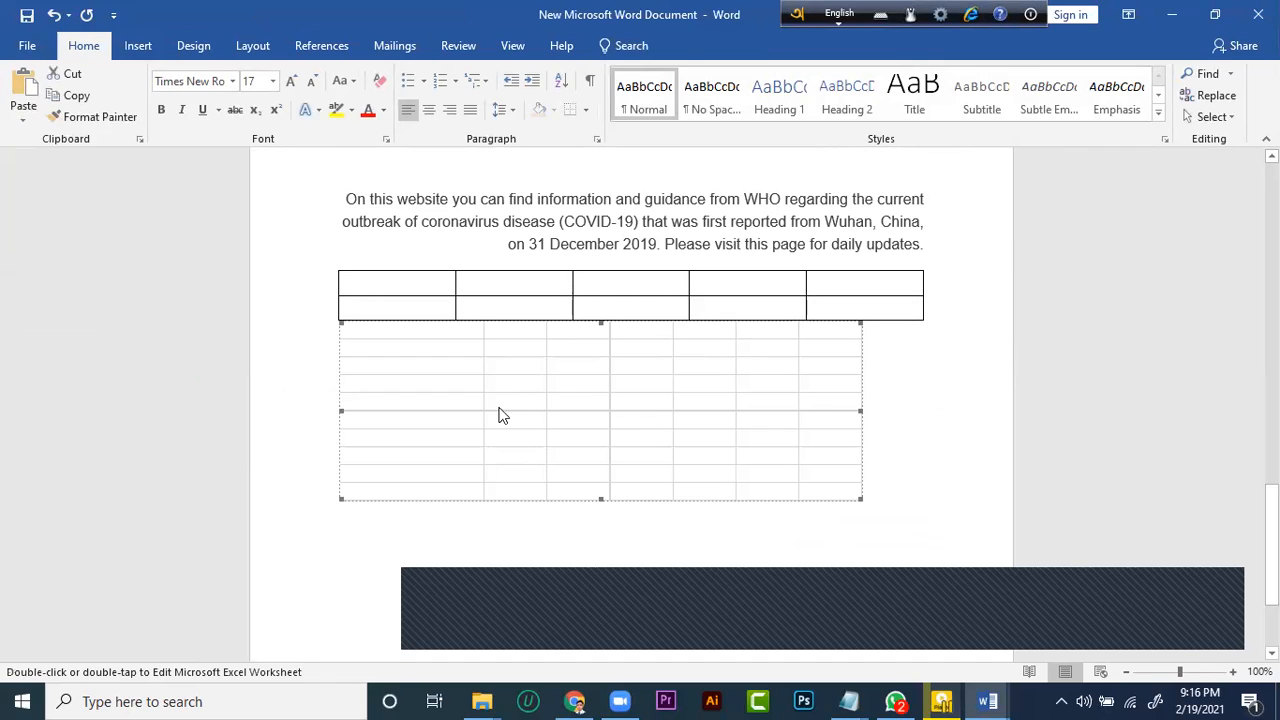
drag(534, 404, 392, 398)
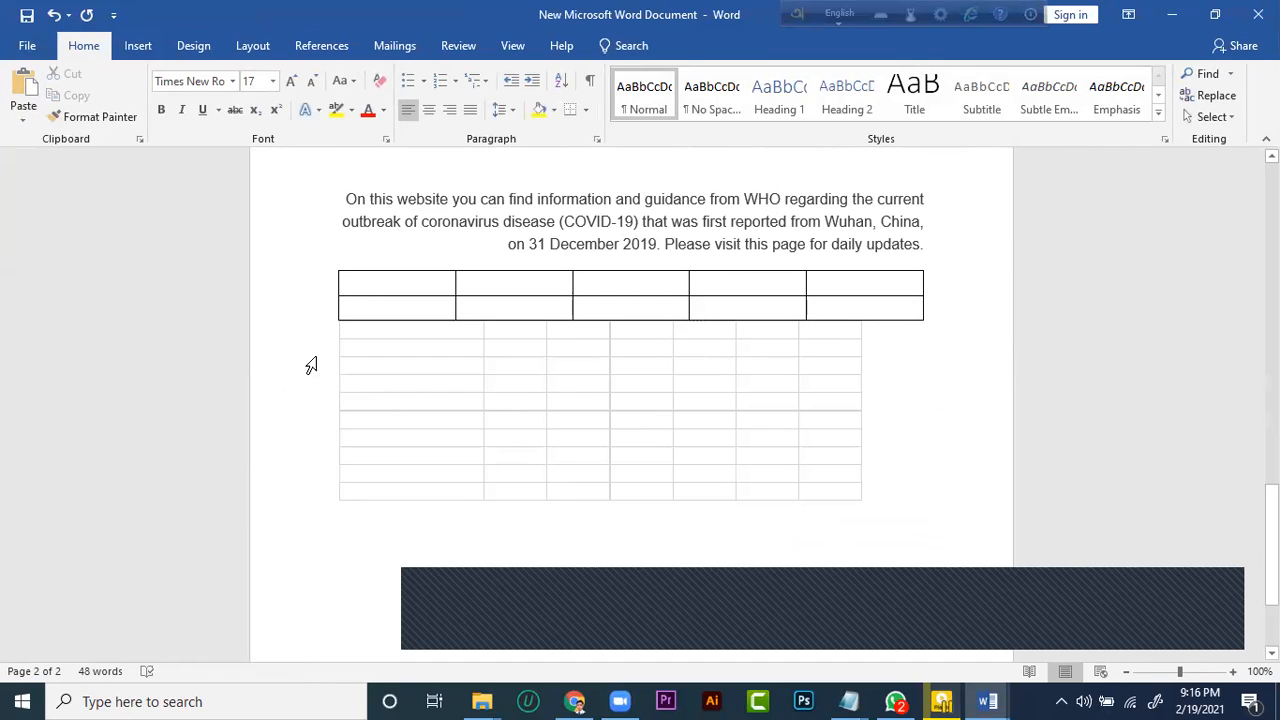
click(517, 357)
scroll(531, 389, down, 3)
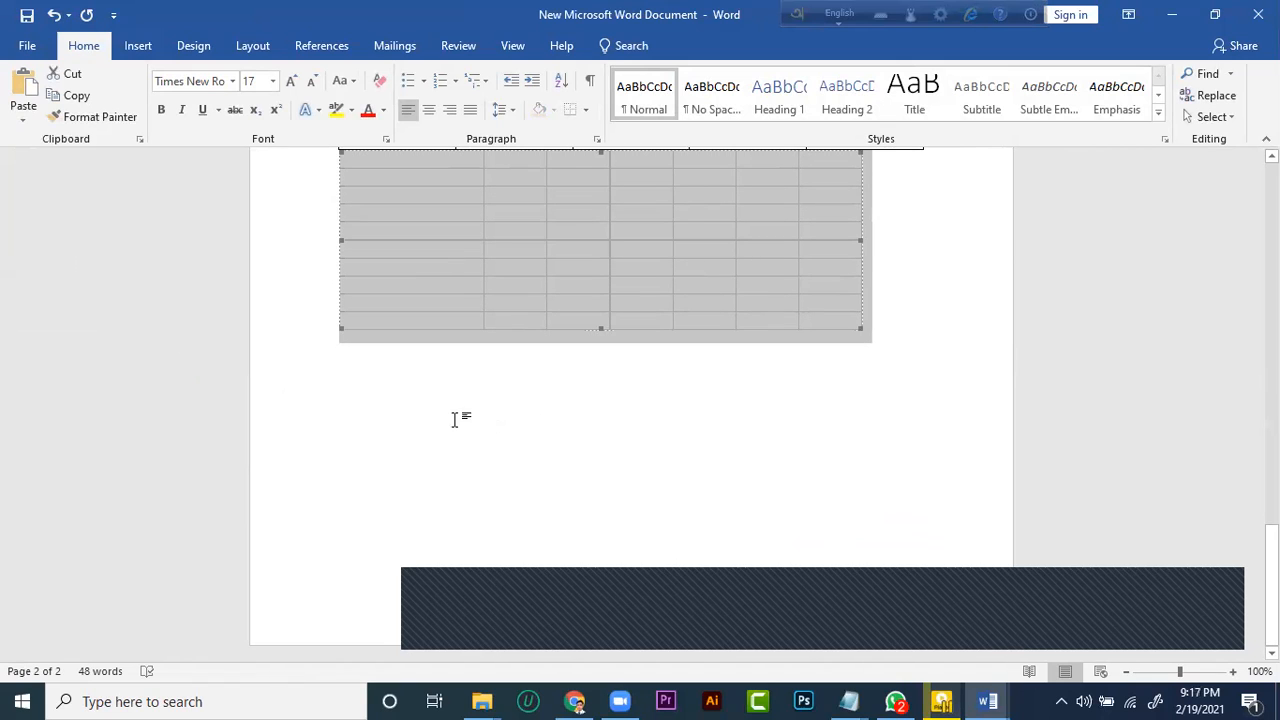
scroll(470, 350, up, 15)
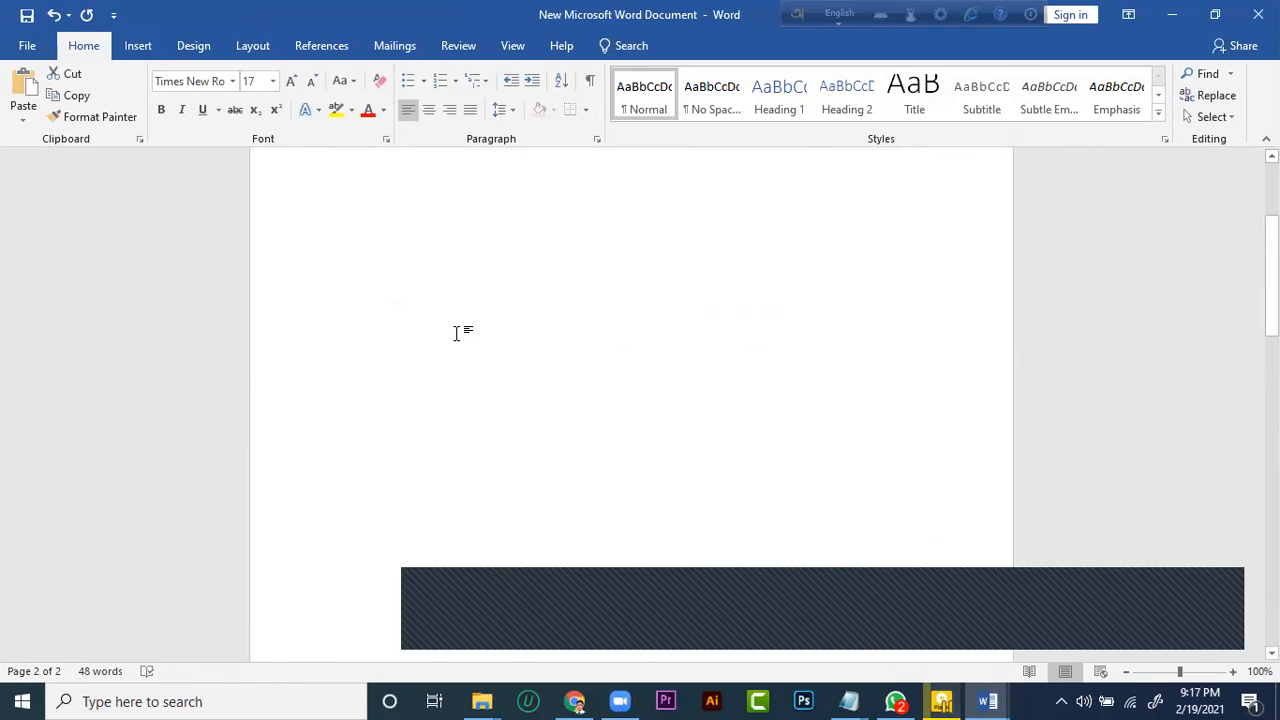
Insert the portrait photo from the Pictures folder below the first page's text and shrink it to about 2.47" high by 1.25" wide
scroll(456, 335, up, 5)
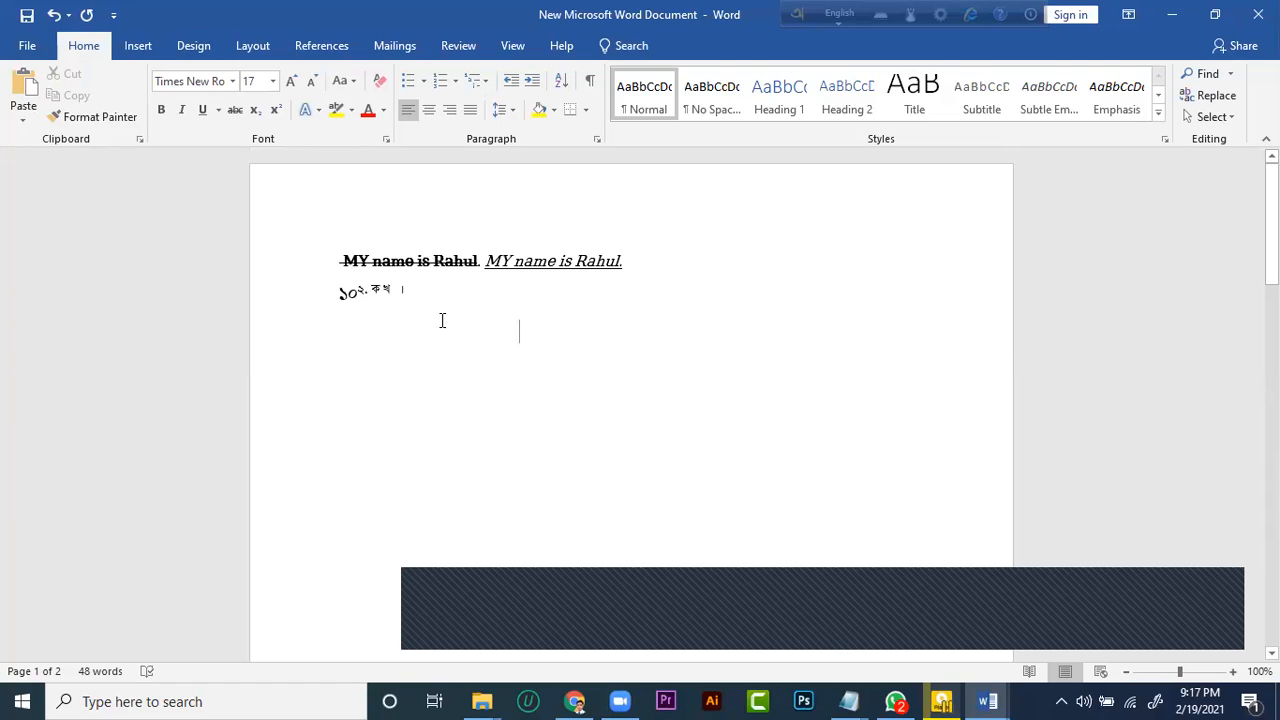
click(152, 46)
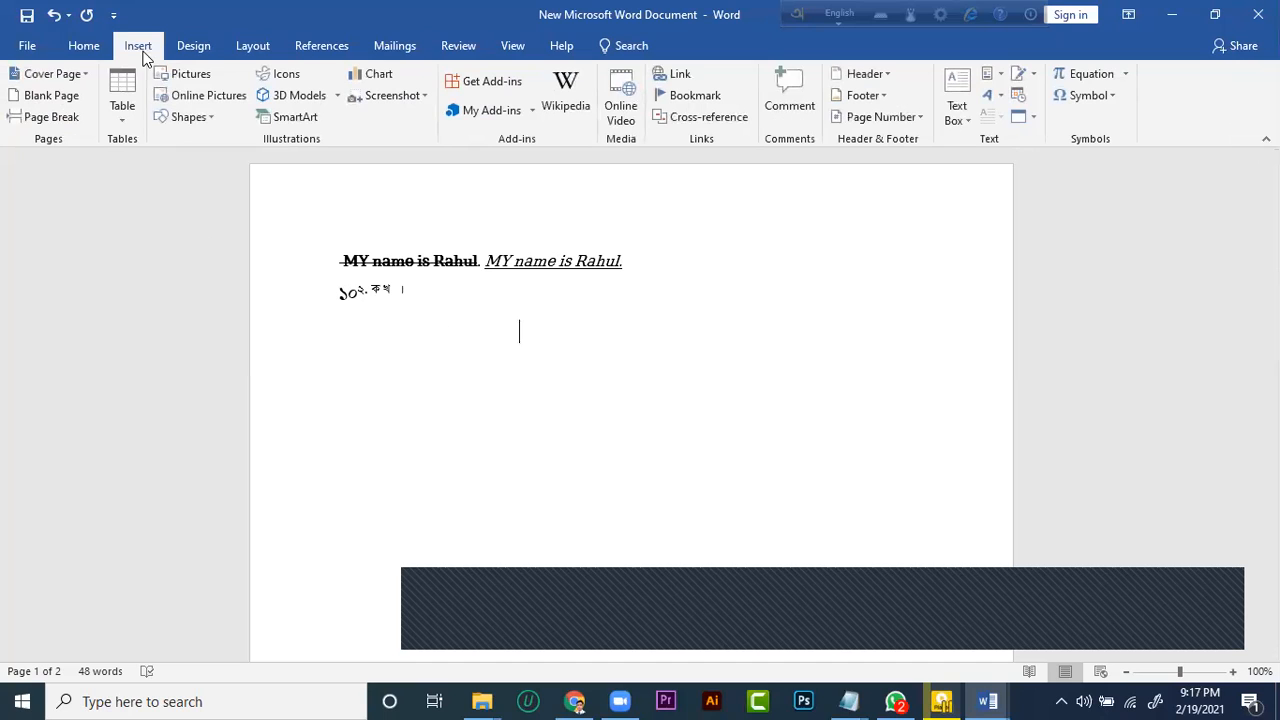
click(193, 72)
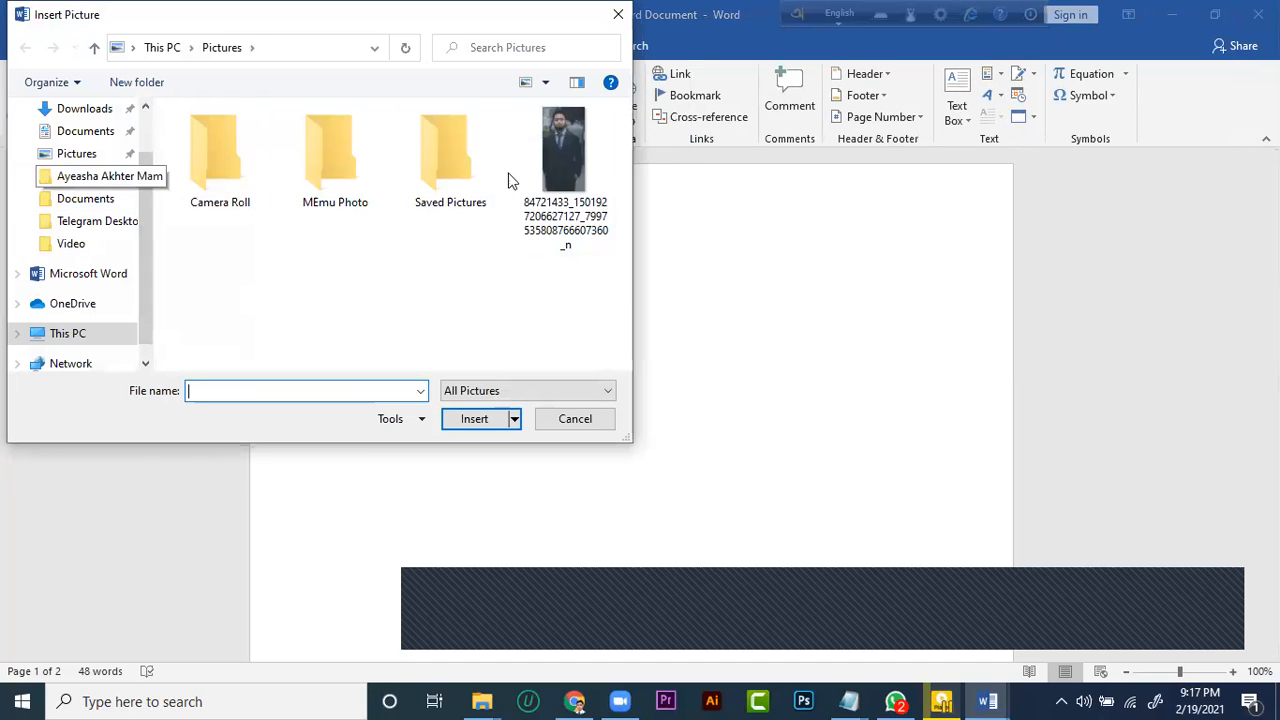
double_click(574, 190)
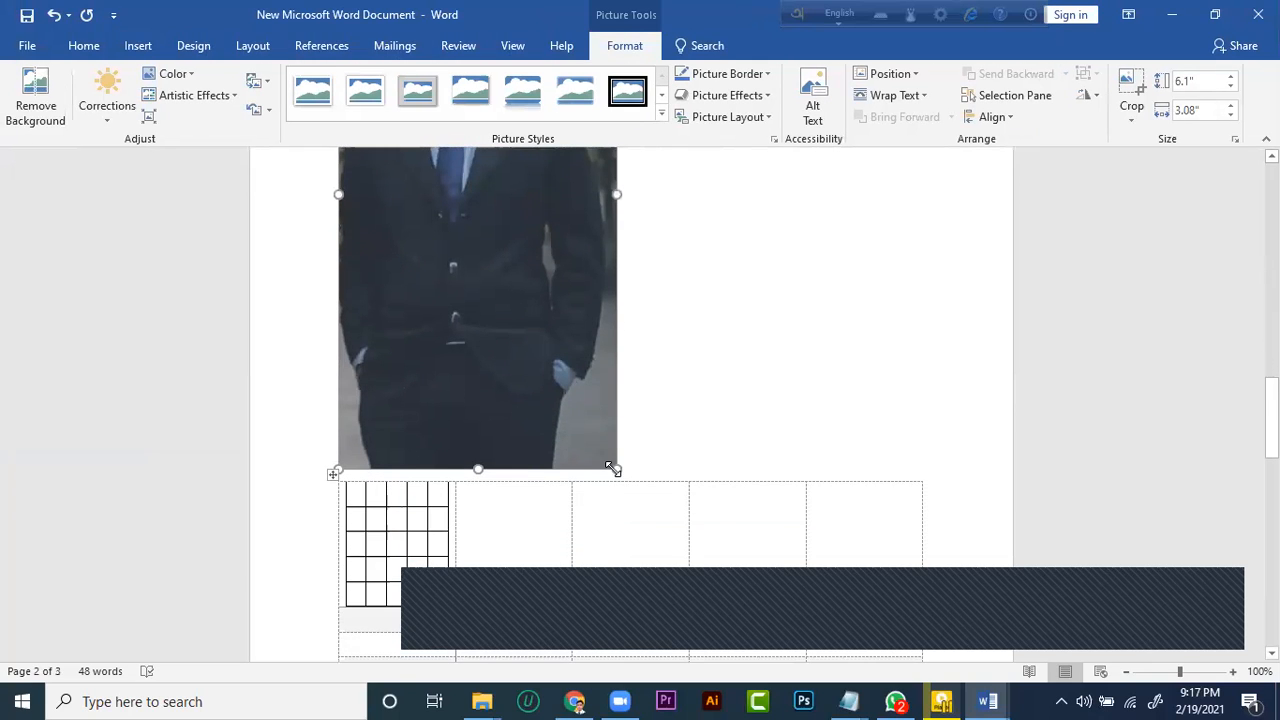
drag(614, 466, 530, 281)
scroll(610, 490, down, 3)
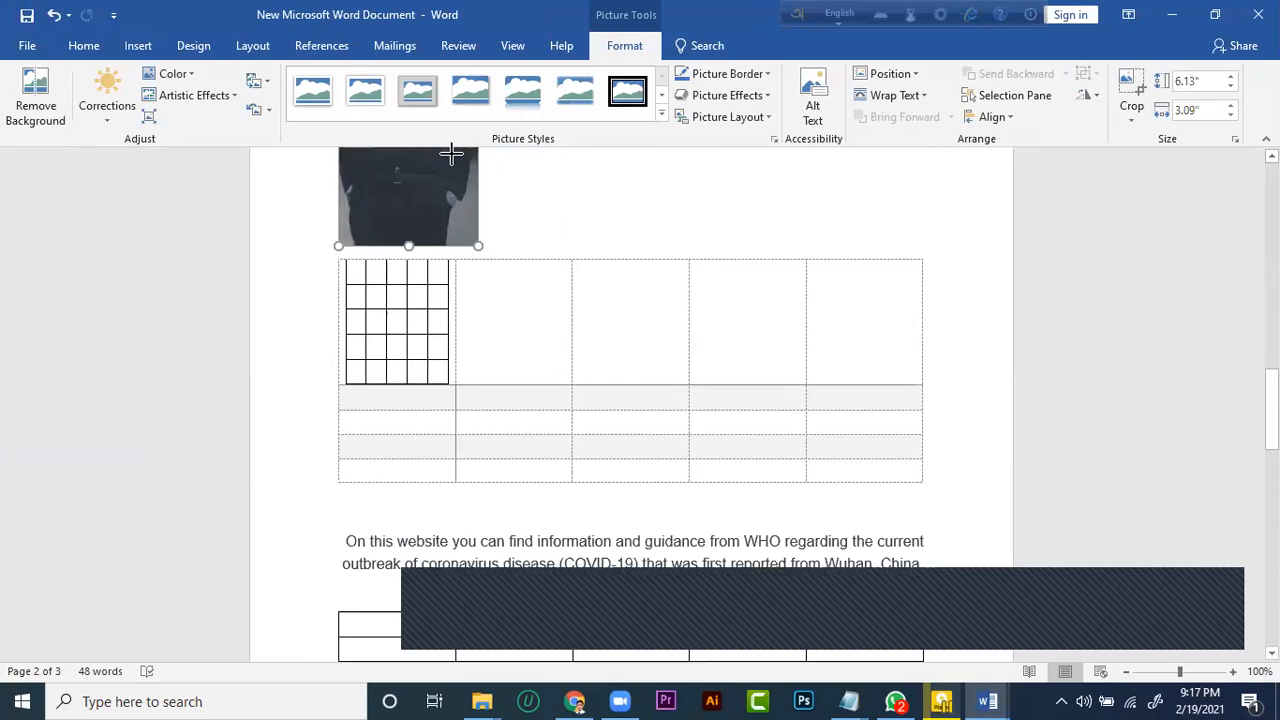
scroll(528, 329, up, 4)
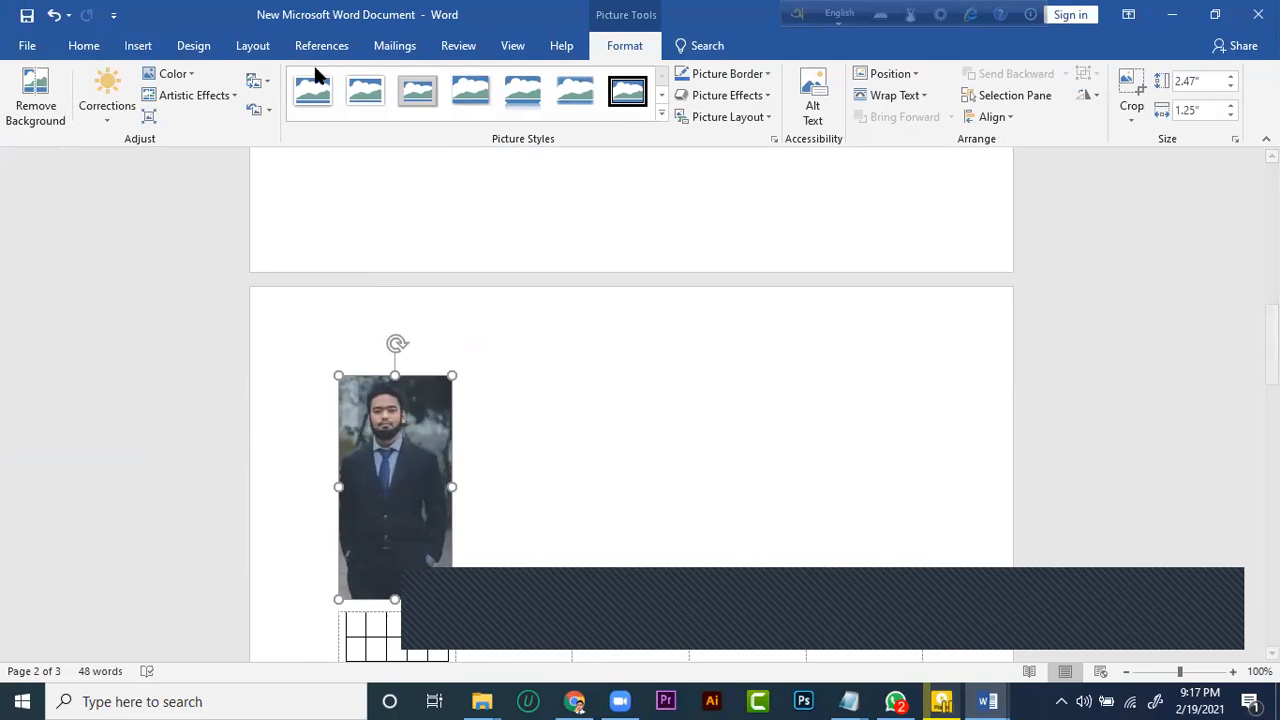
Try several picture styles on the portrait photo, apply the thin white frame with a shadow and deselect the photo
click(352, 88)
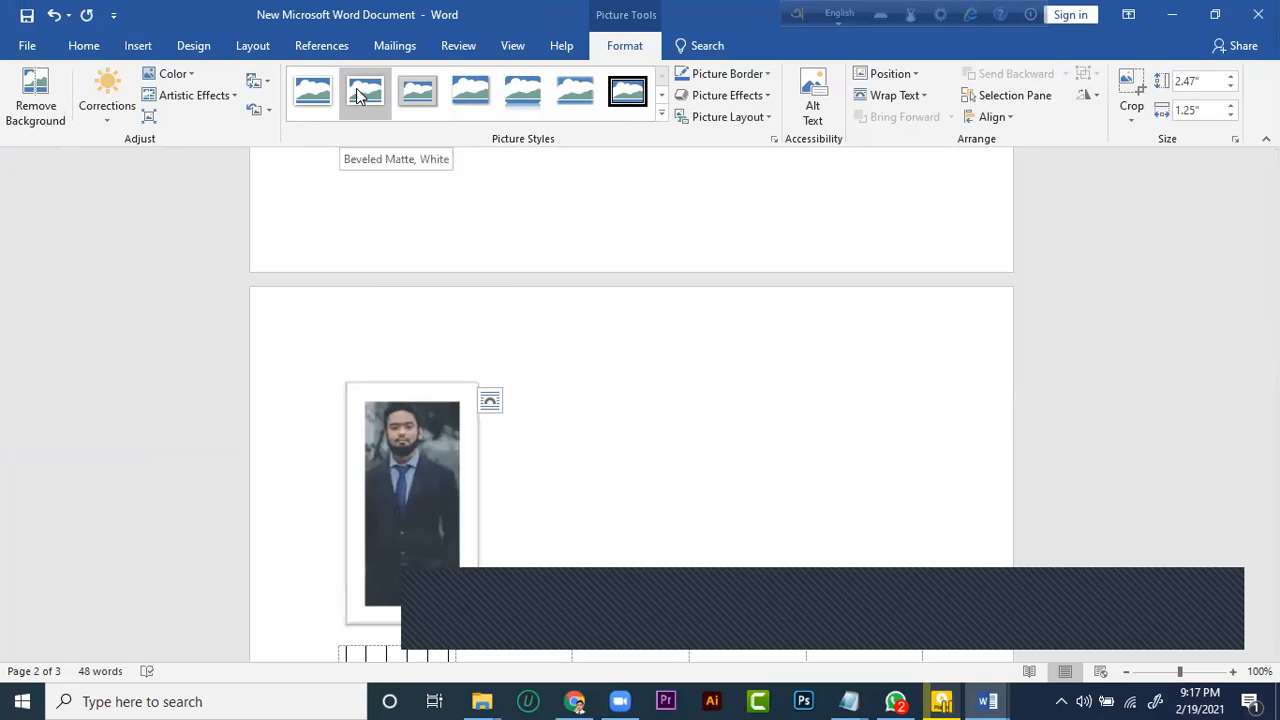
click(407, 96)
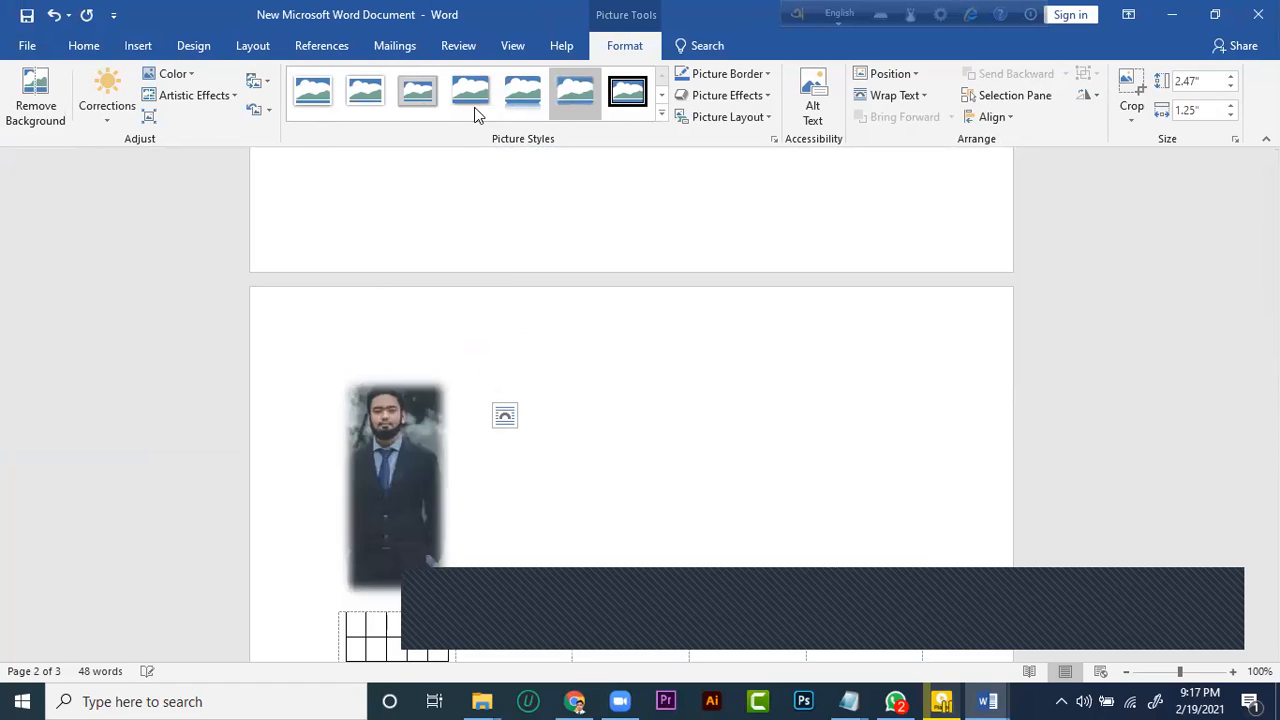
click(762, 352)
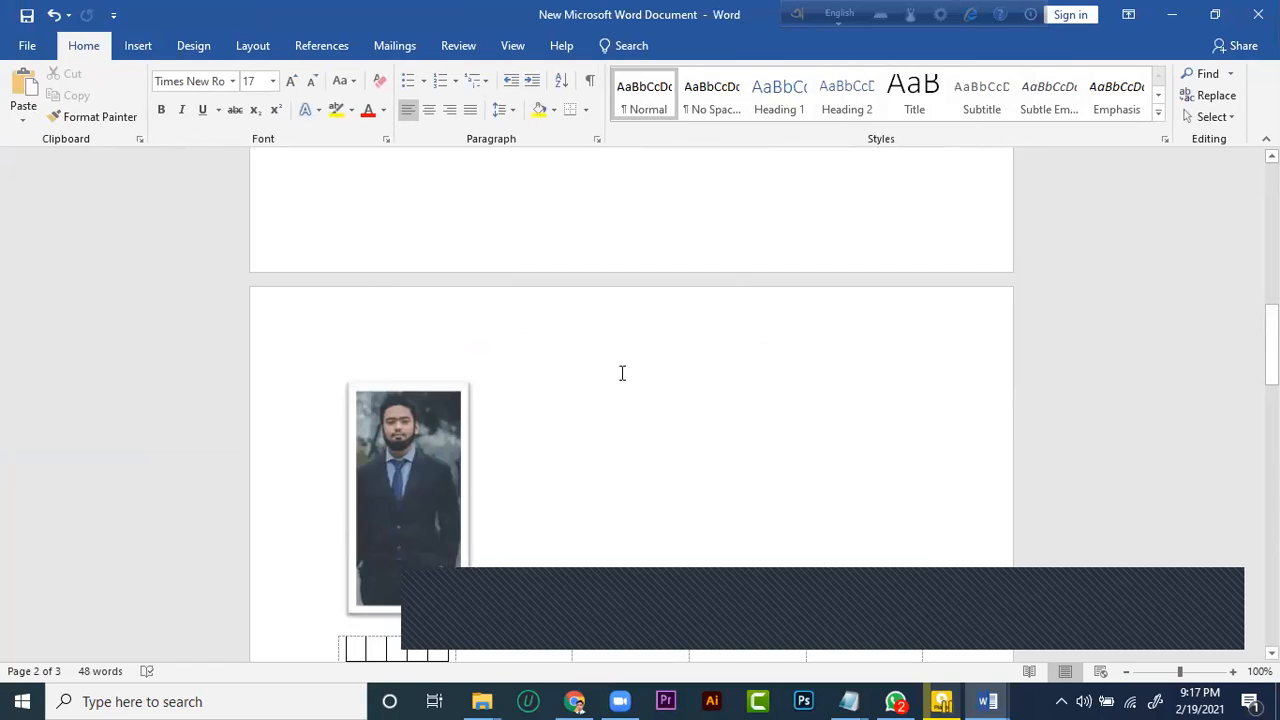
Close New Microsoft Word Document without saving its changes
scroll(666, 340, up, 10)
click(1258, 14)
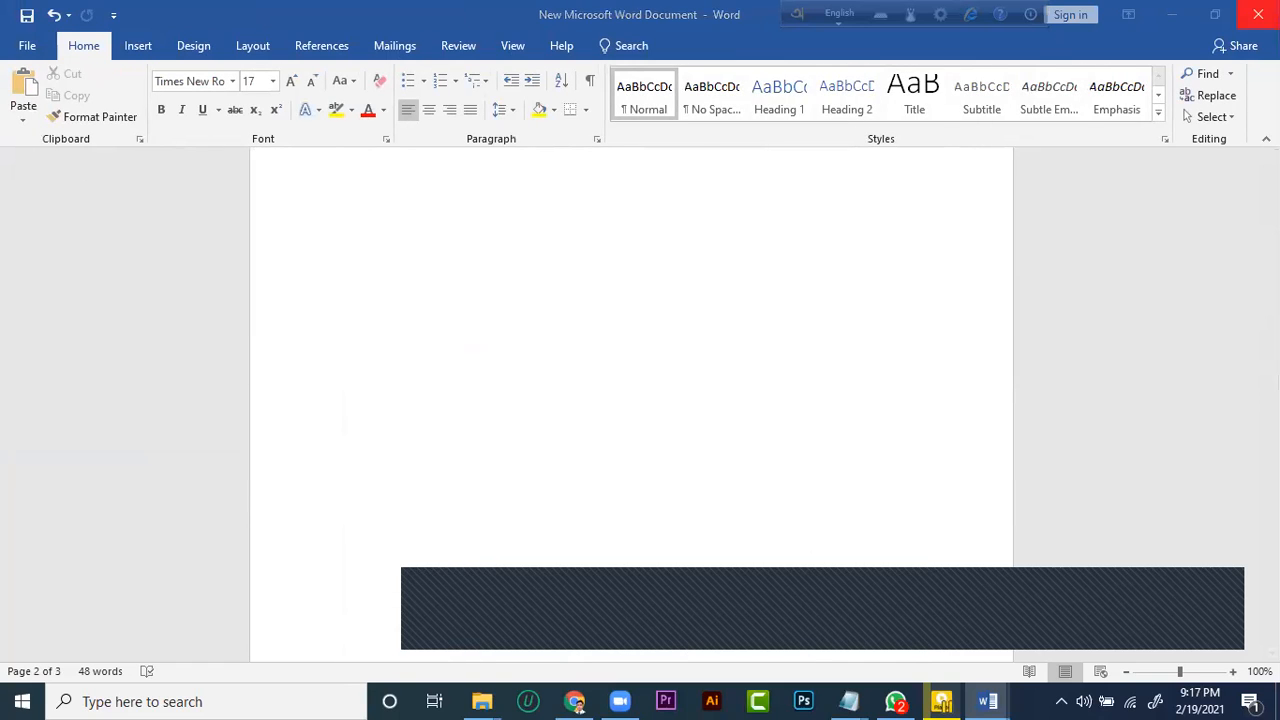
click(645, 385)
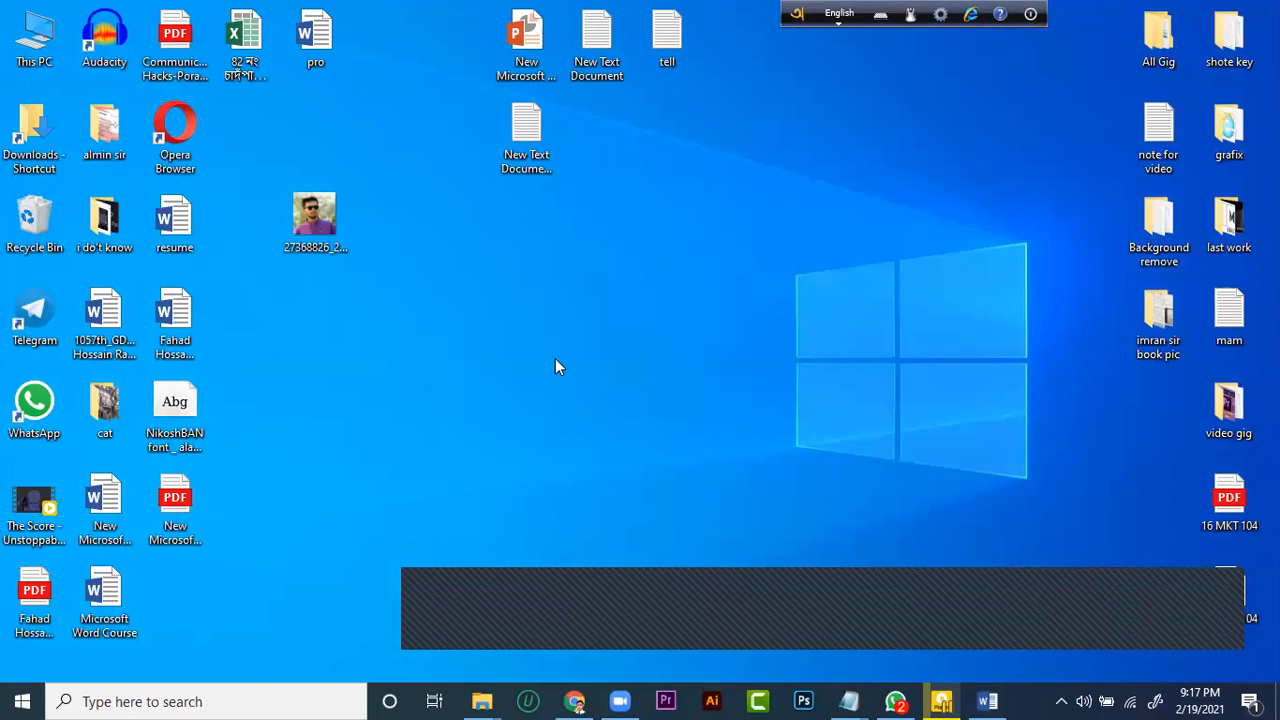
right_click(555, 358)
click(605, 415)
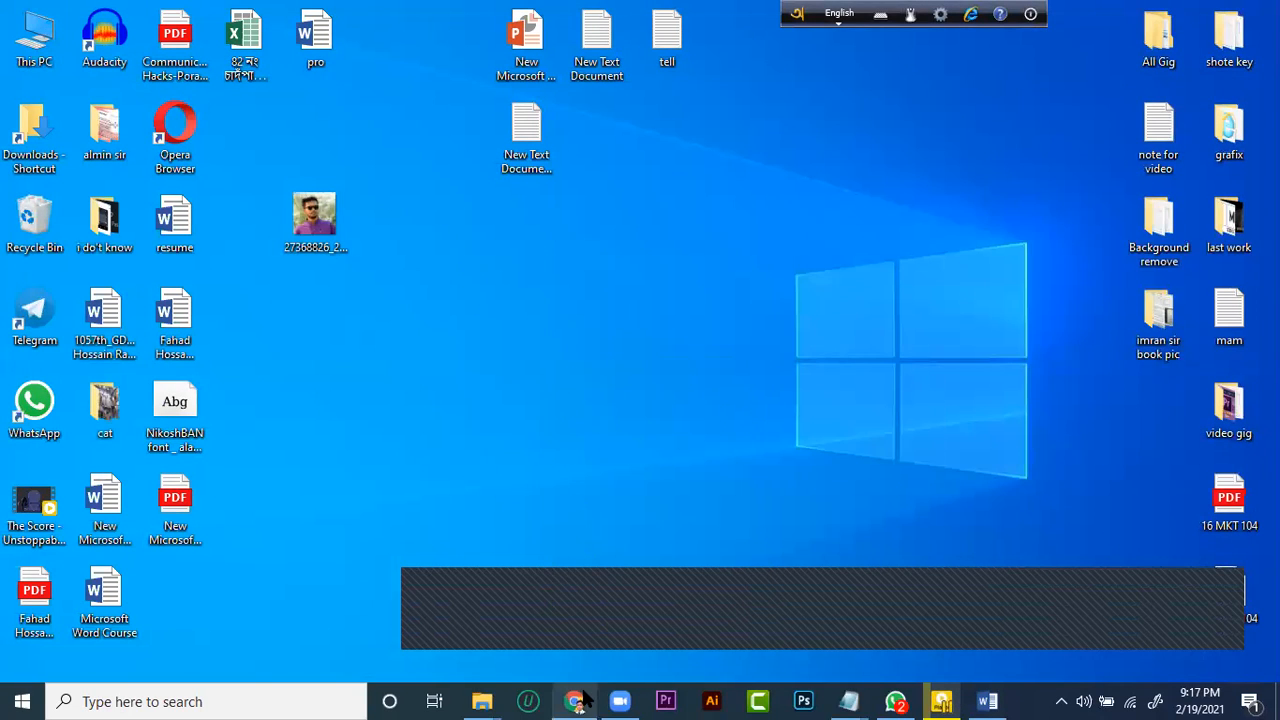
right_click(545, 320)
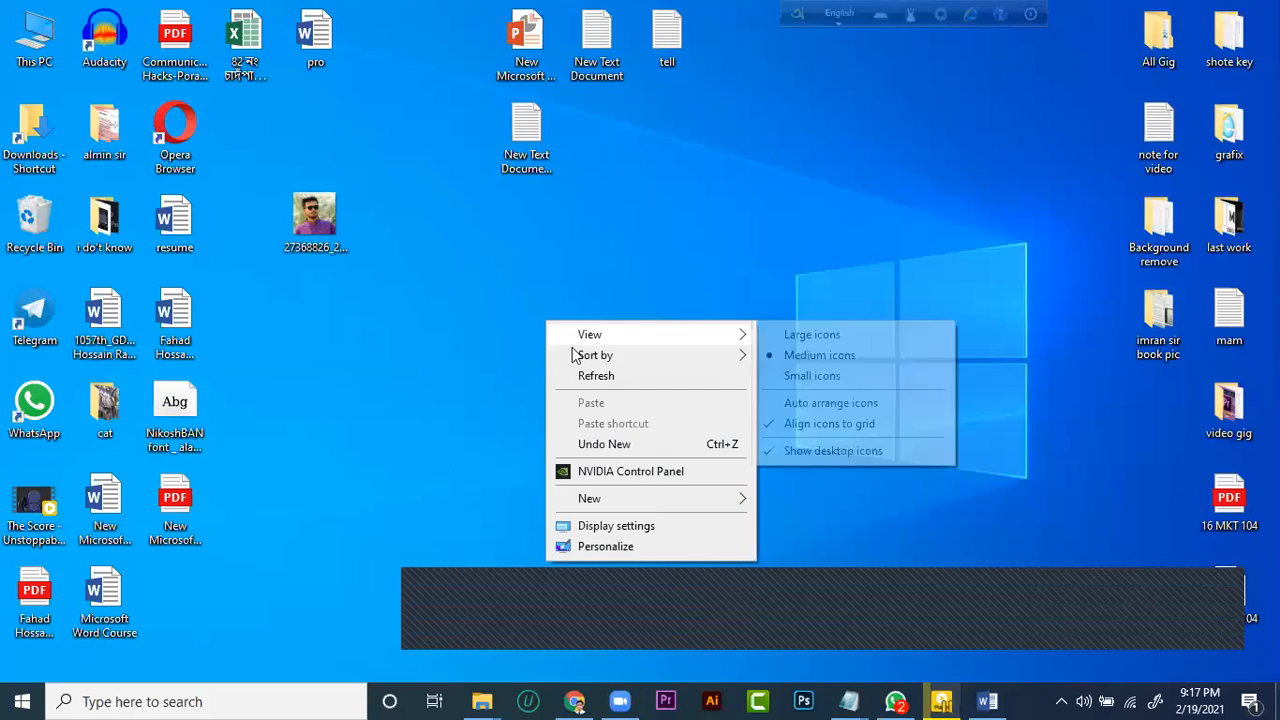
click(583, 372)
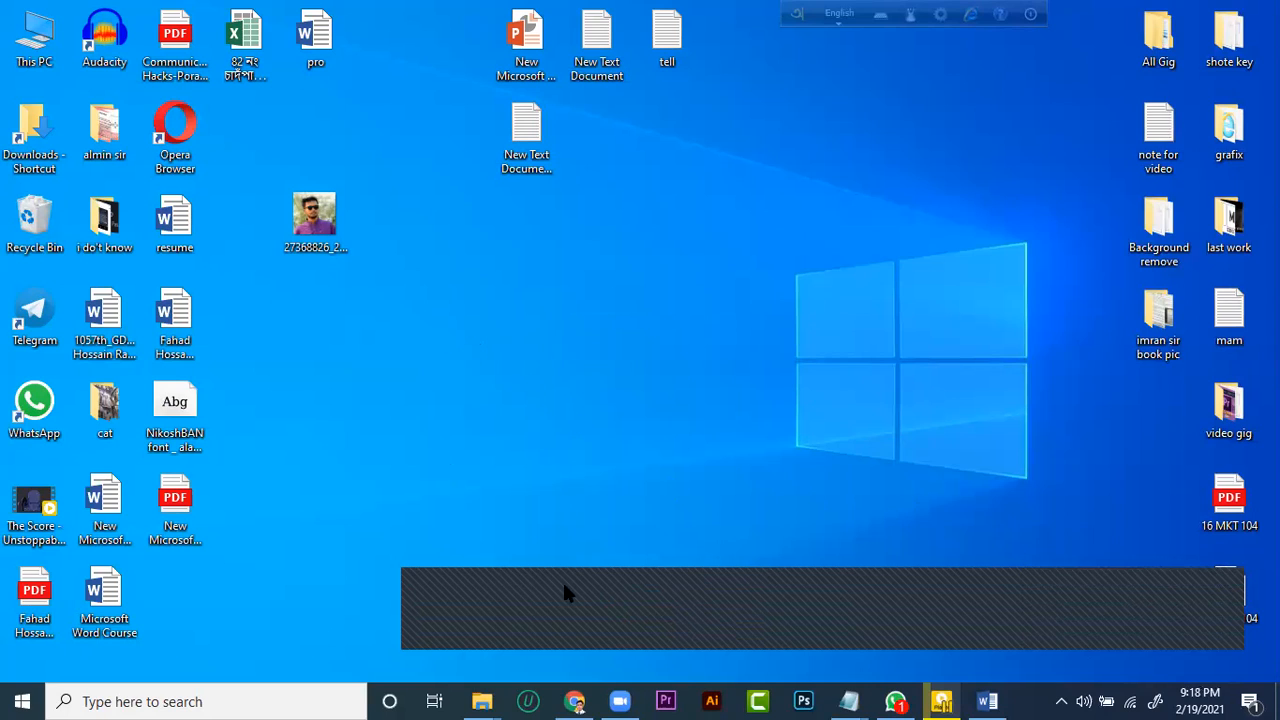
click(575, 701)
click(575, 701)
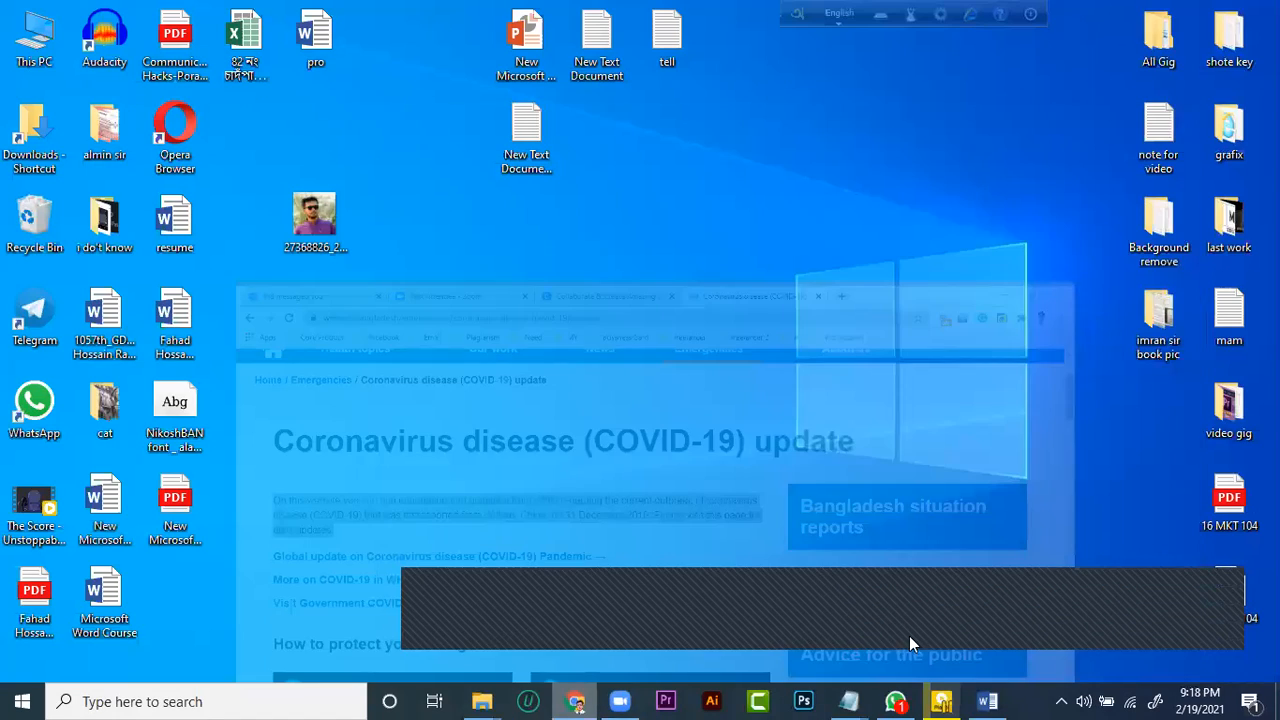
Switch to Microsoft Word Course, close it without saving its changes, and reopen New Microsoft Word Document from the desktop
click(987, 701)
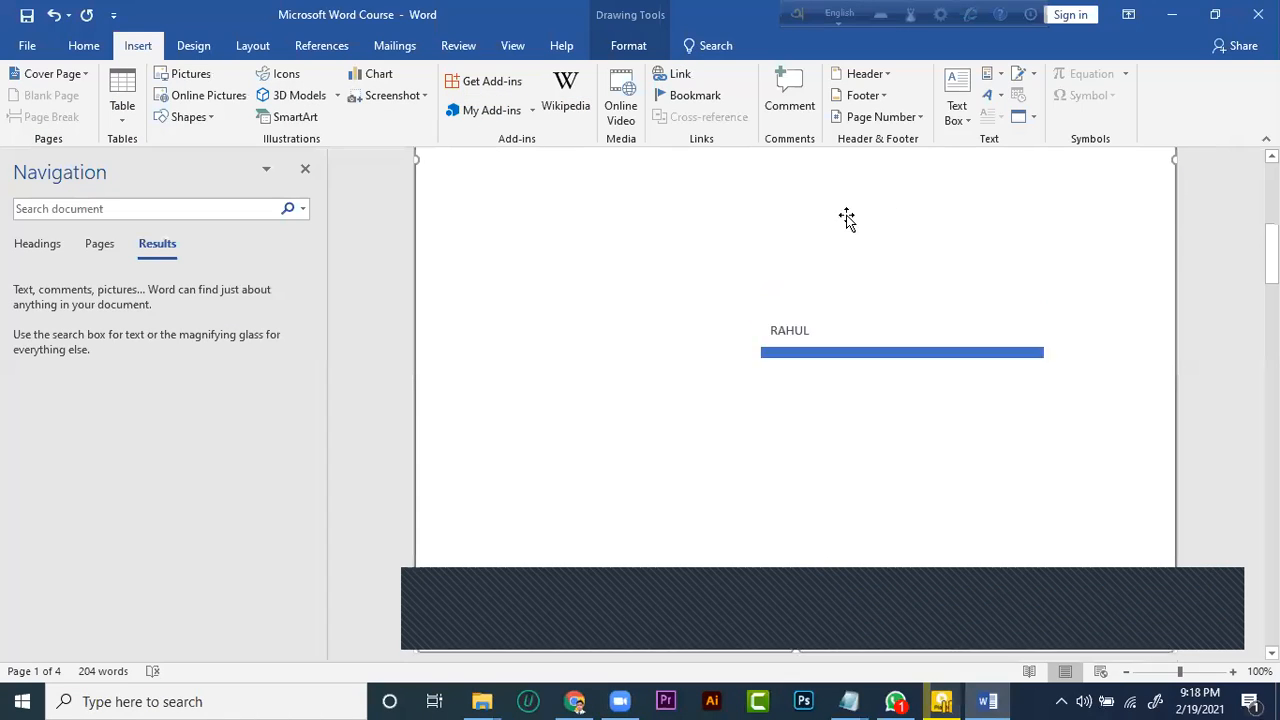
scroll(846, 219, up, 2)
click(84, 45)
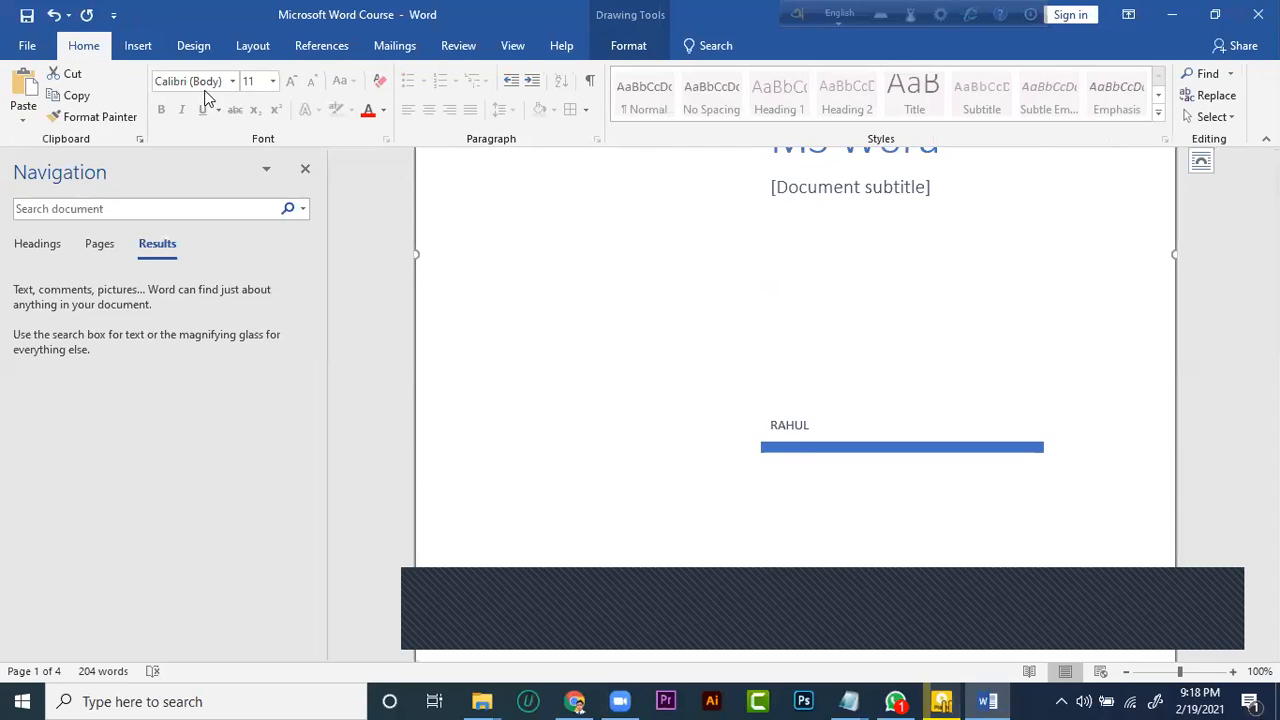
scroll(600, 300, up, 6)
click(1250, 18)
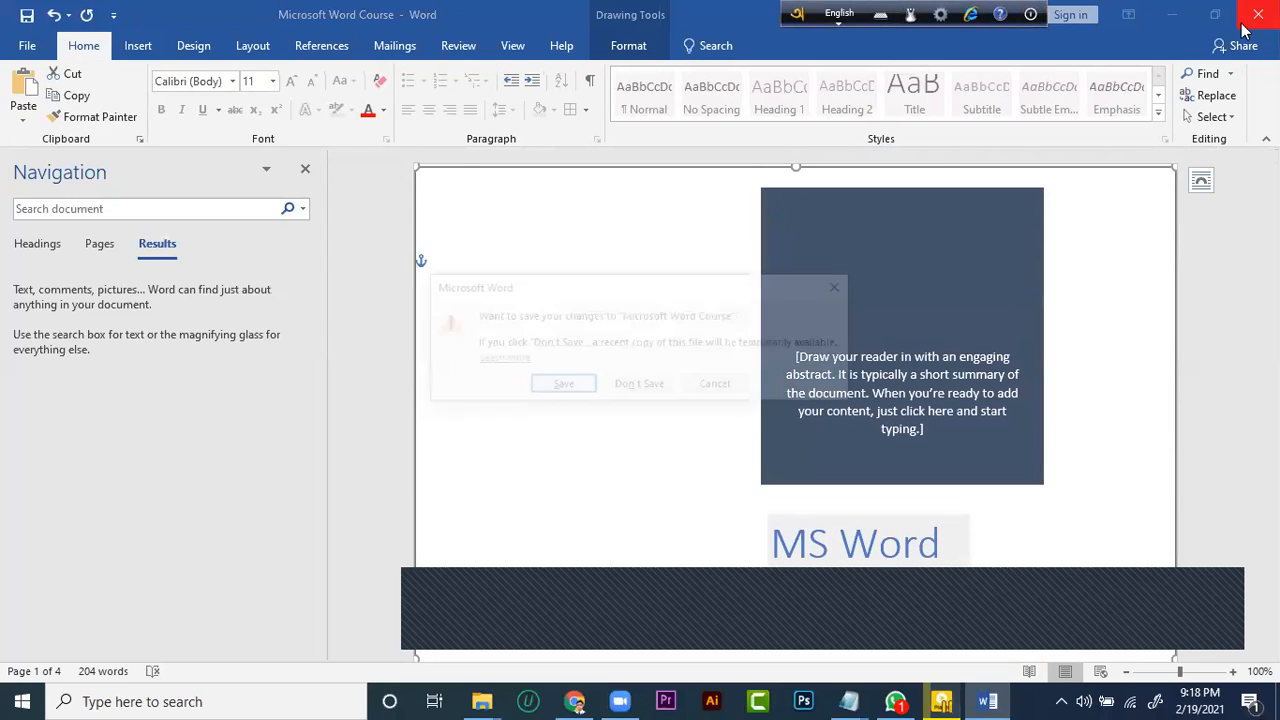
click(652, 392)
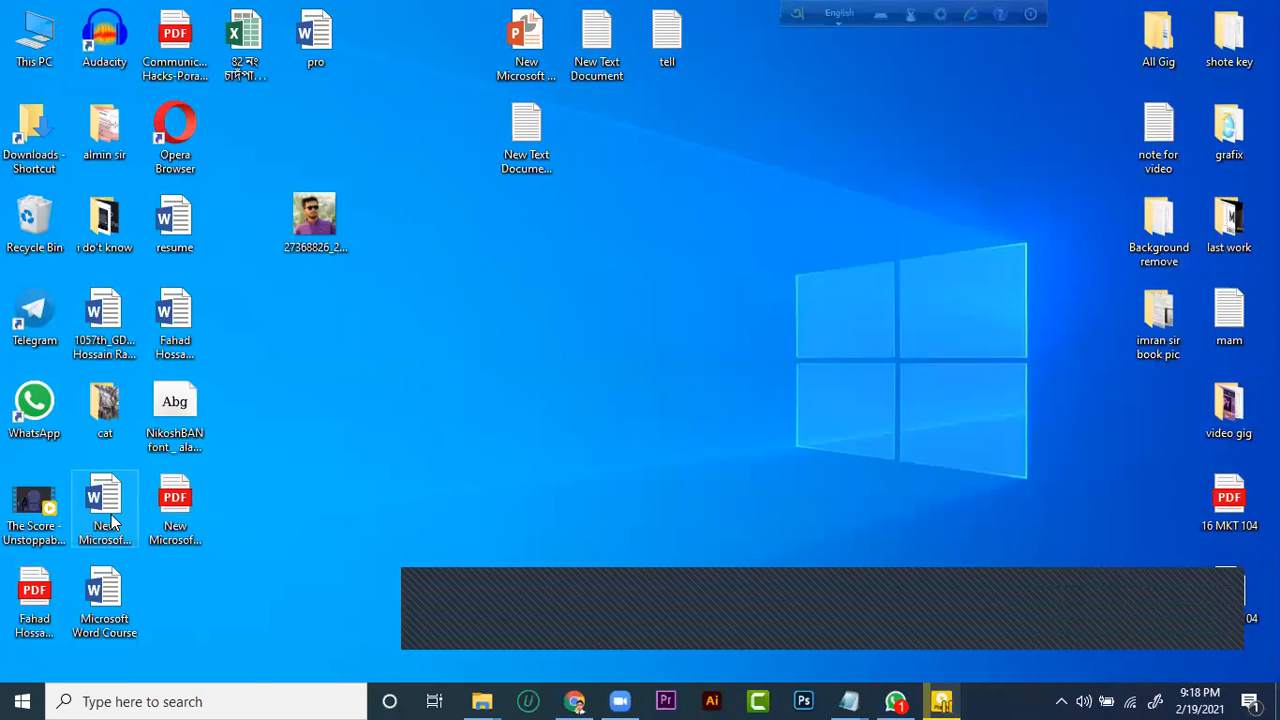
click(105, 505)
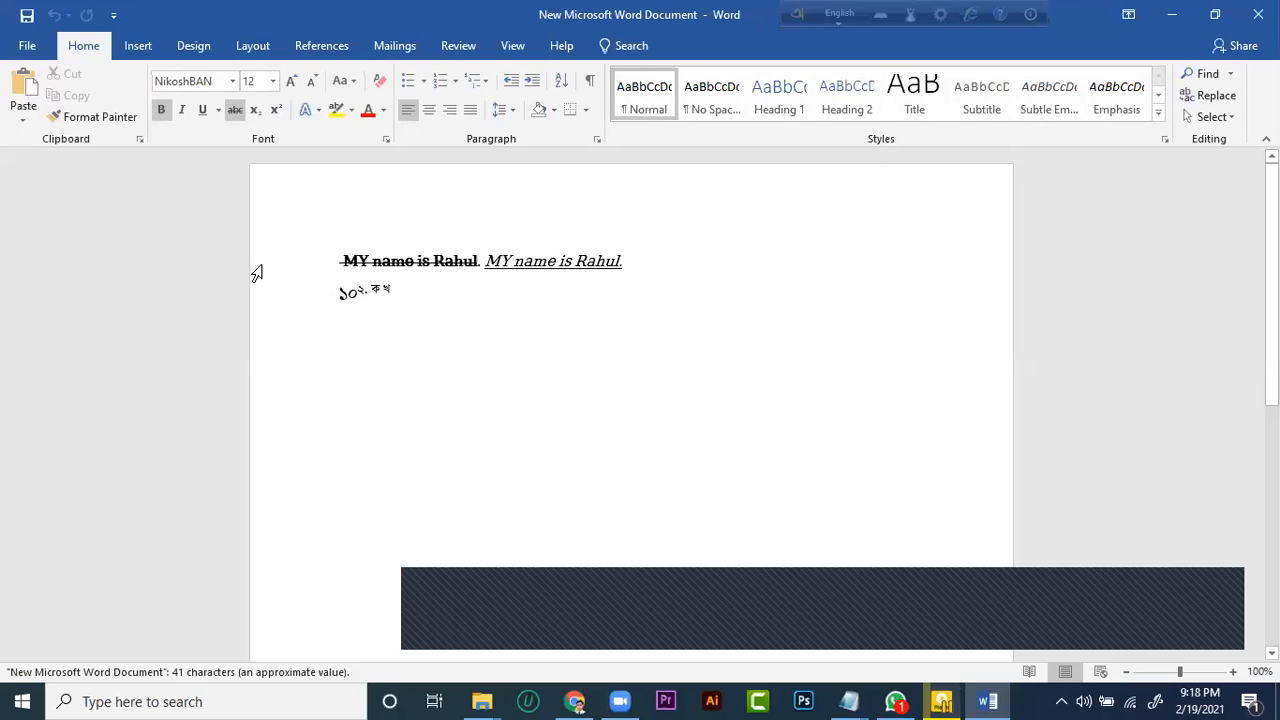
Add two blank lines below the line of Bengali text and leave the text cursor there
click(404, 293)
click(369, 356)
click(421, 262)
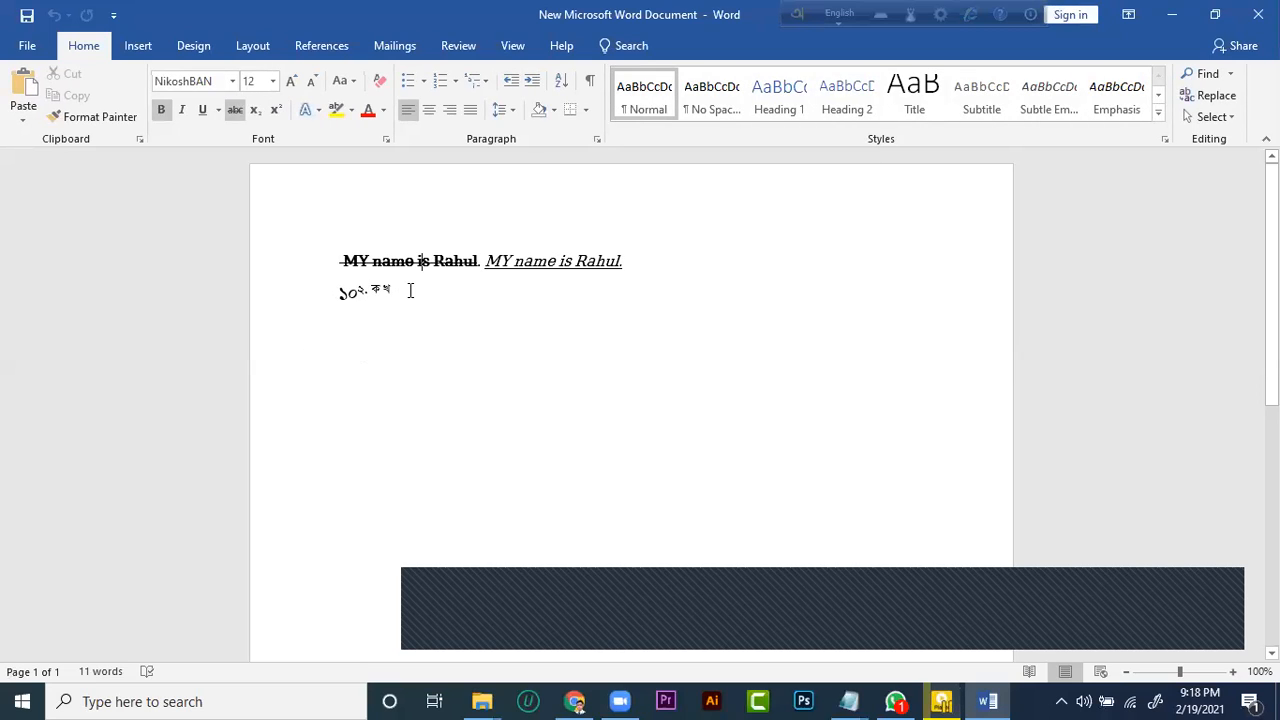
click(410, 291)
key(Return)
key(Return)
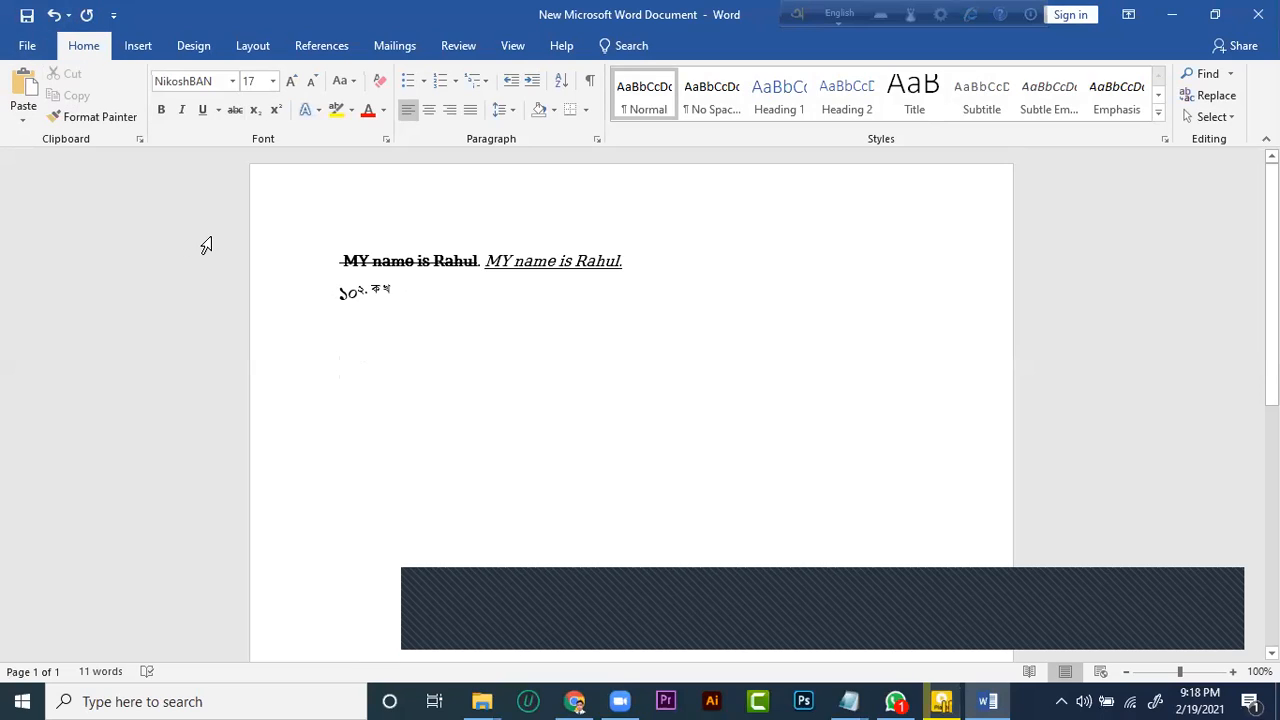
View the document's Info page and the full Font settings, and close both without changing anything
click(28, 46)
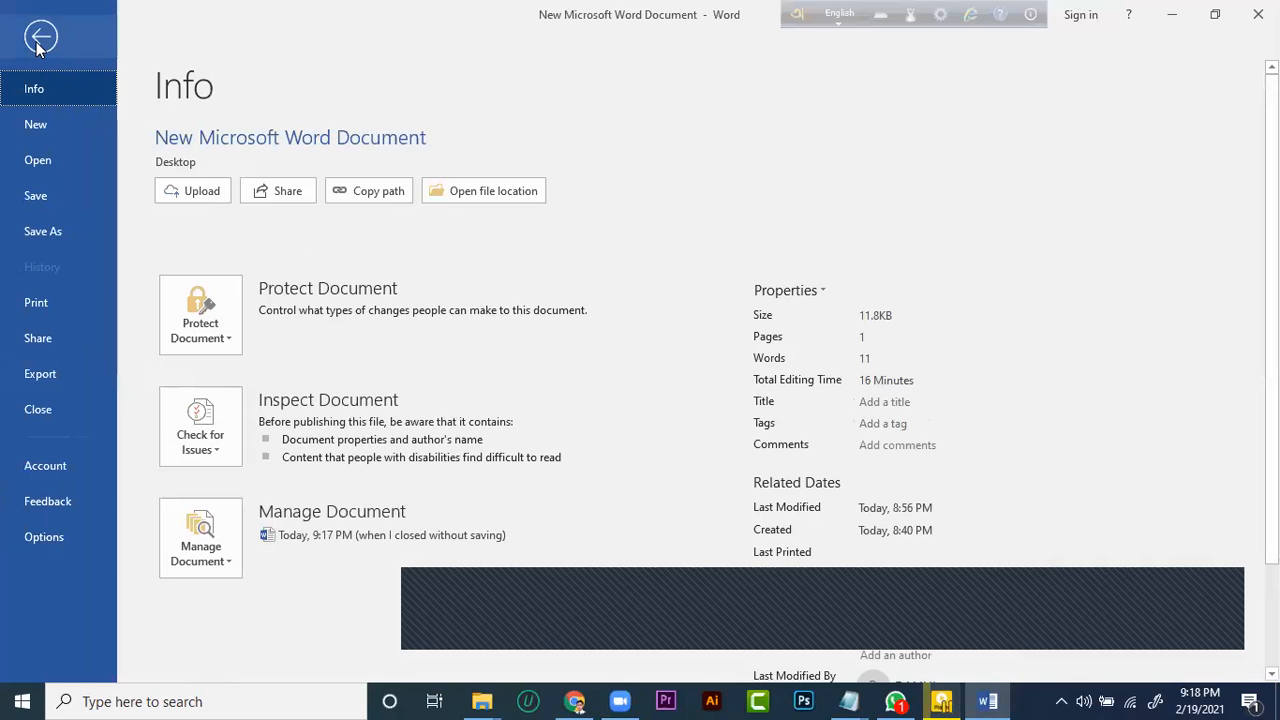
click(40, 40)
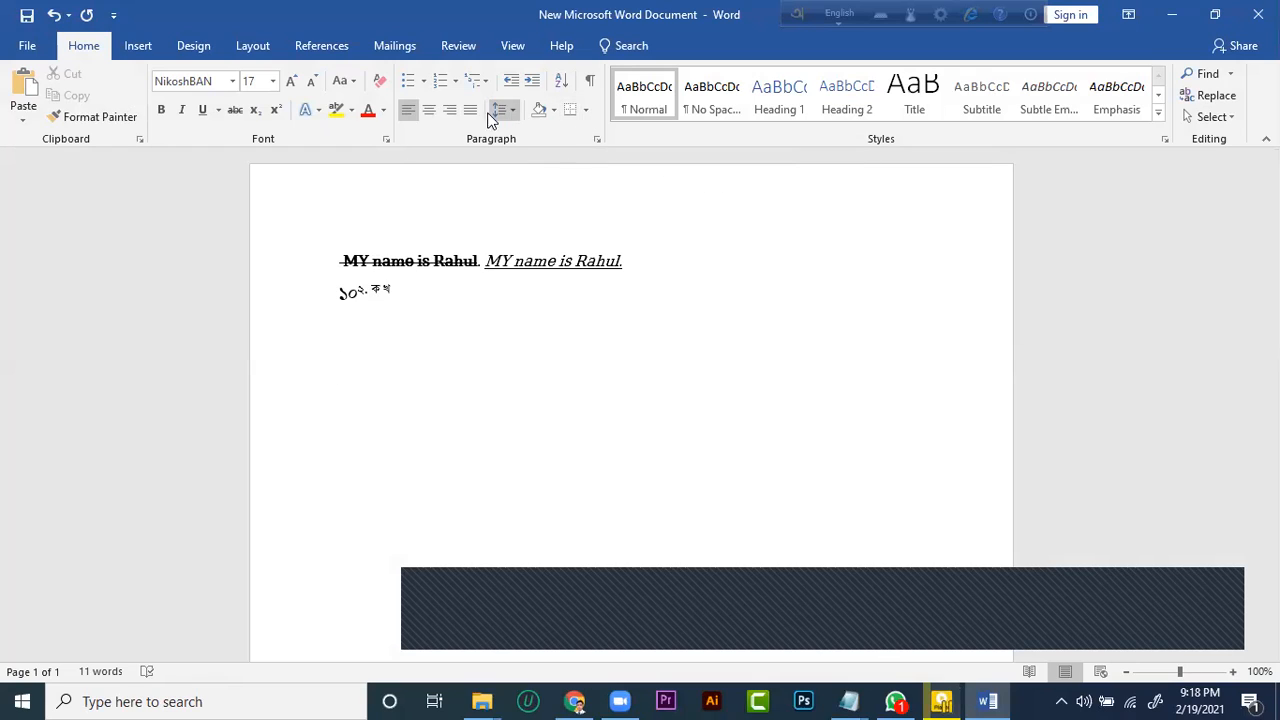
click(387, 140)
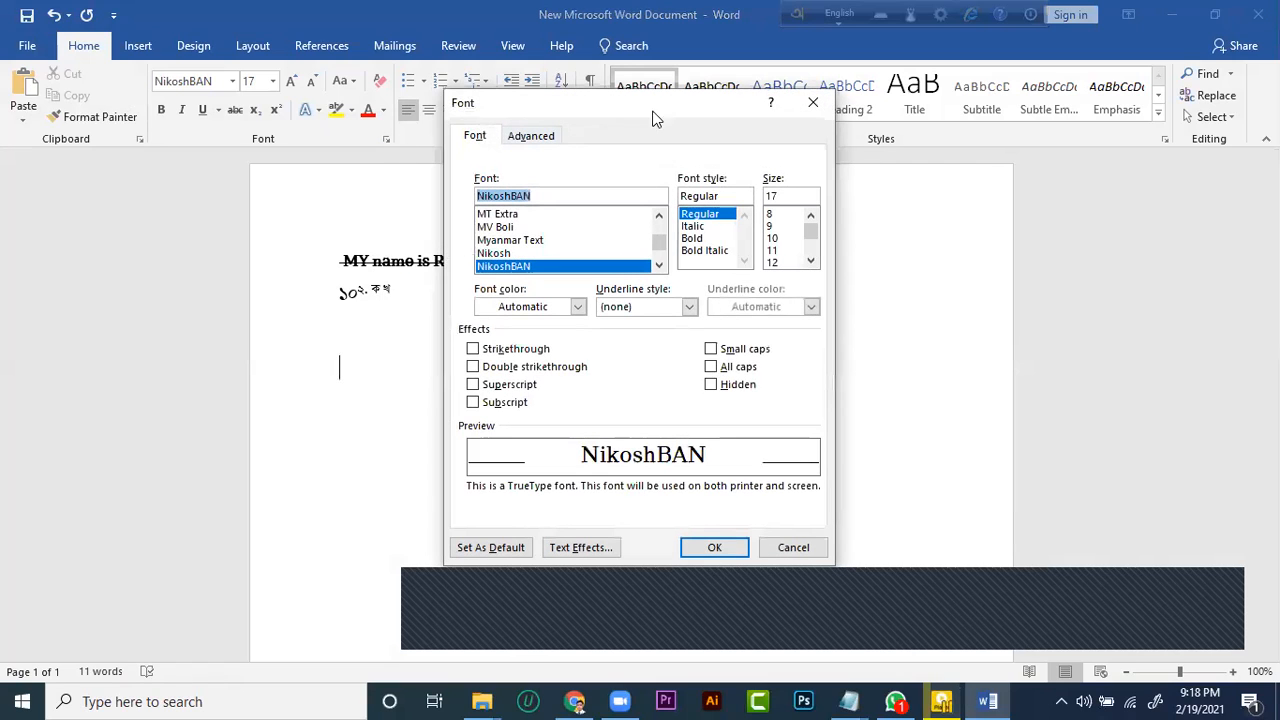
click(813, 102)
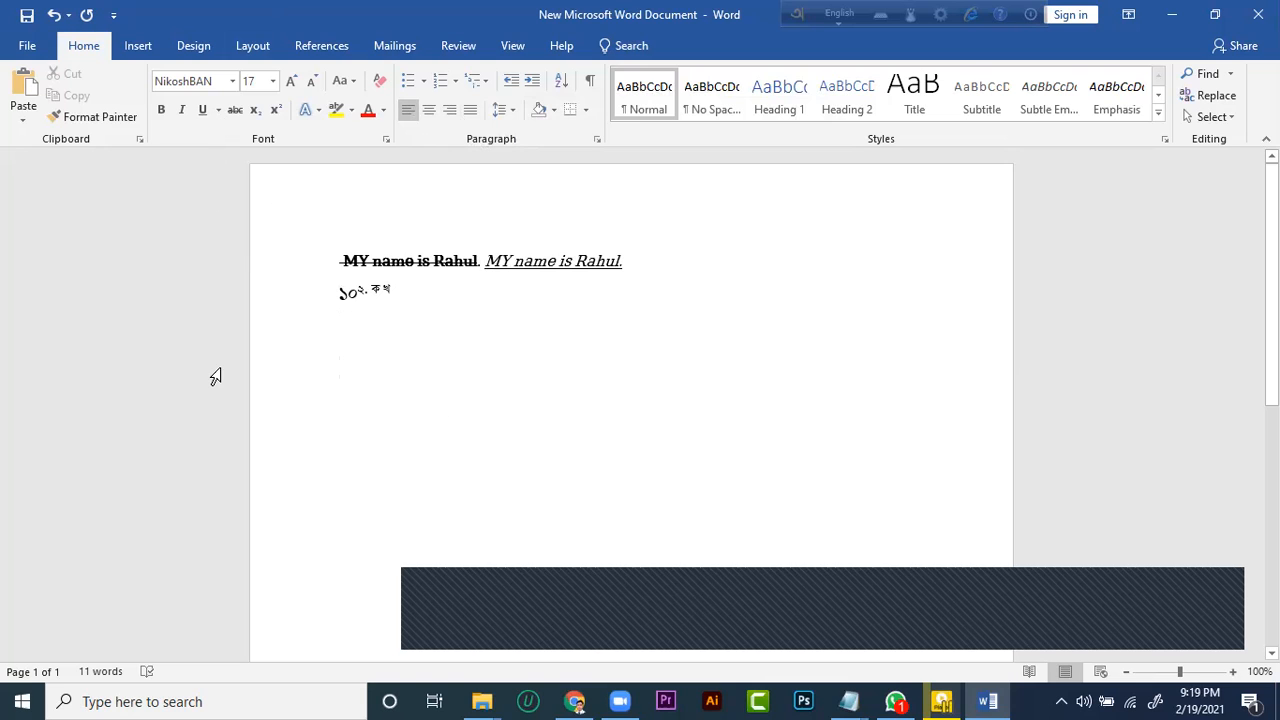
click(27, 45)
click(32, 36)
Enter "১০২৩" on the empty line below the Bengali text and format its last digit, ৩, as subscript
double_click(370, 363)
text(১০)
key(BackSpace)
text(২৩)
drag(381, 368, 370, 366)
click(259, 118)
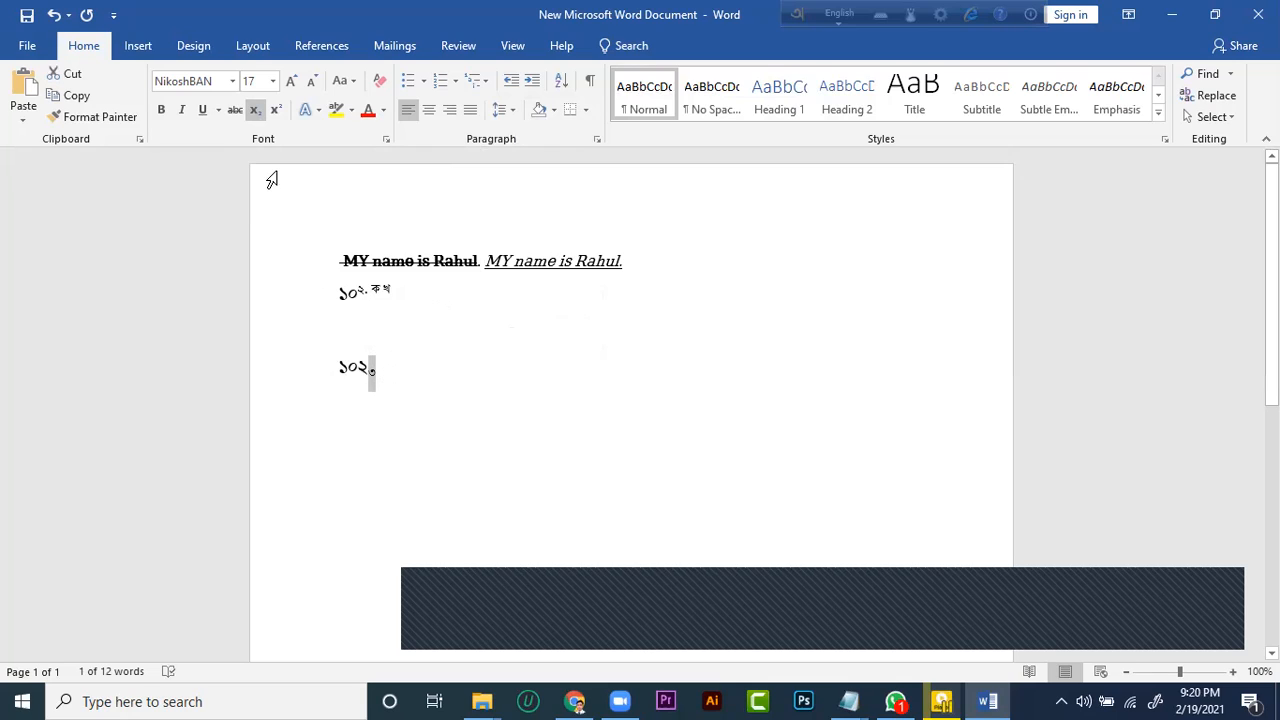
Change the final ৩ of the new number to superscript and deselect it
click(370, 371)
double_click(372, 369)
click(372, 369)
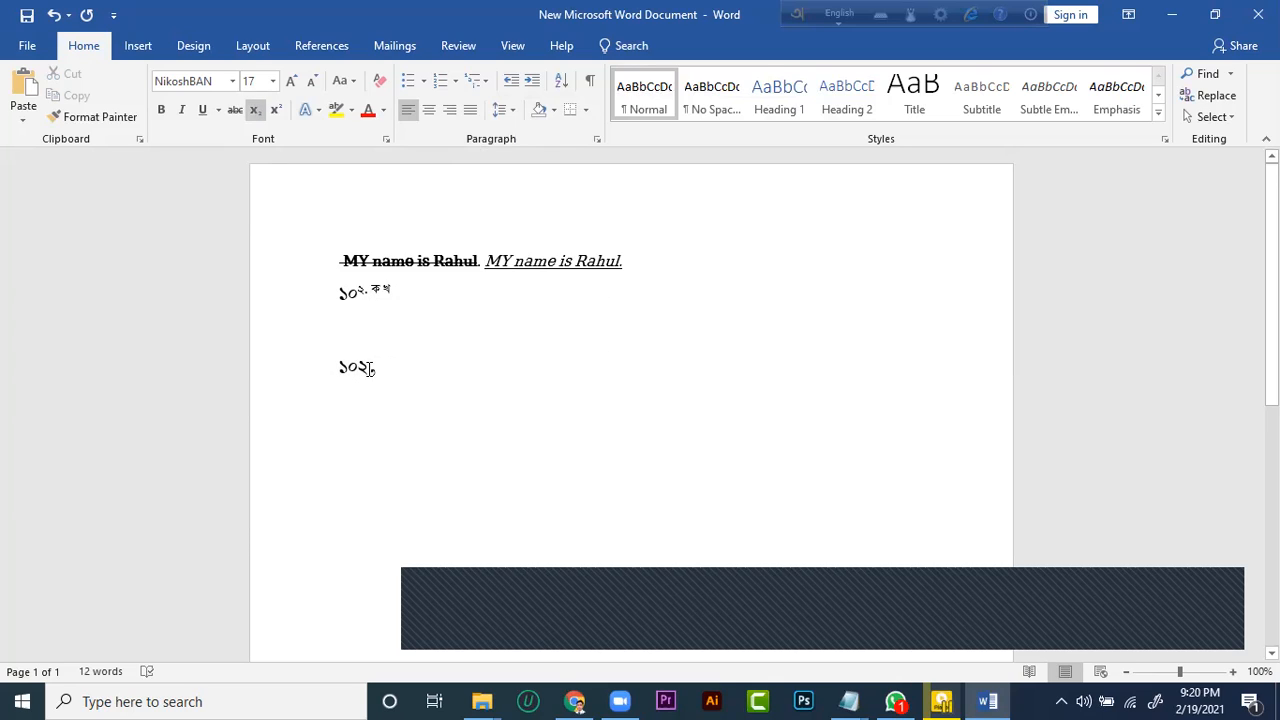
key(shift+Right)
click(275, 109)
click(397, 340)
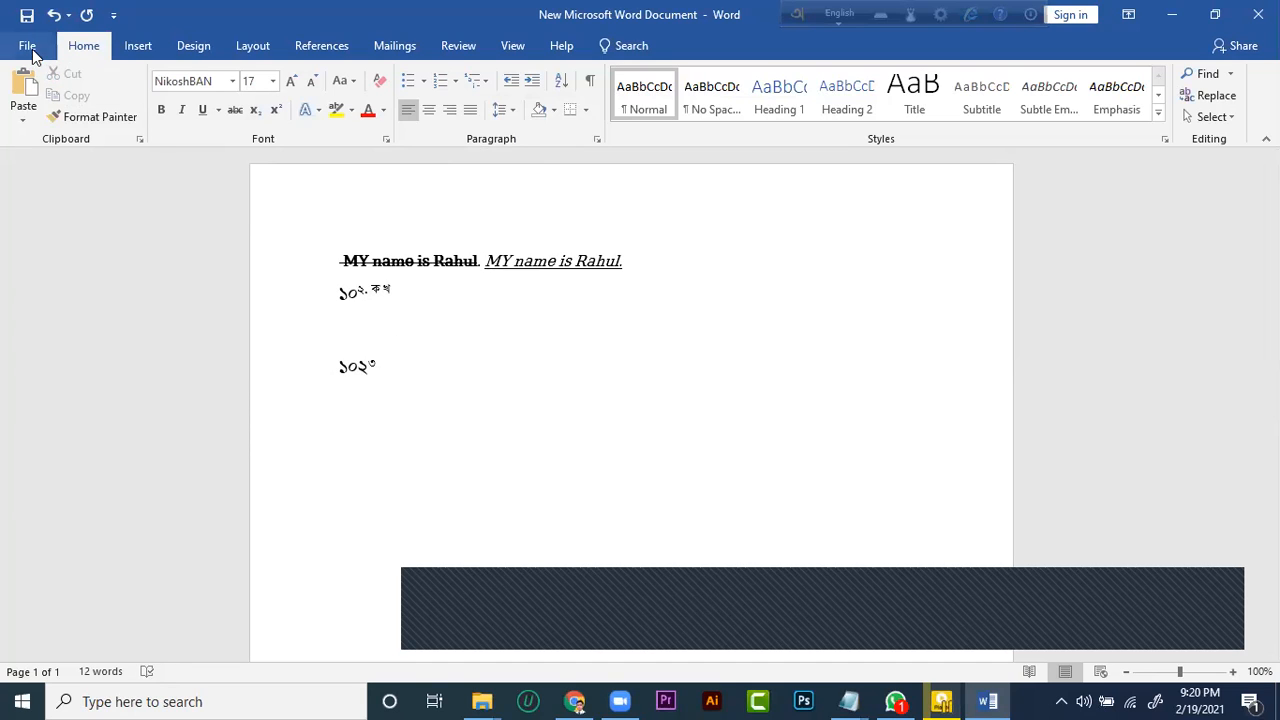
View the document's protection options and the password encryption dialog, and return to the document without setting a password
scroll(517, 361, down, 1)
scroll(517, 361, up, 1)
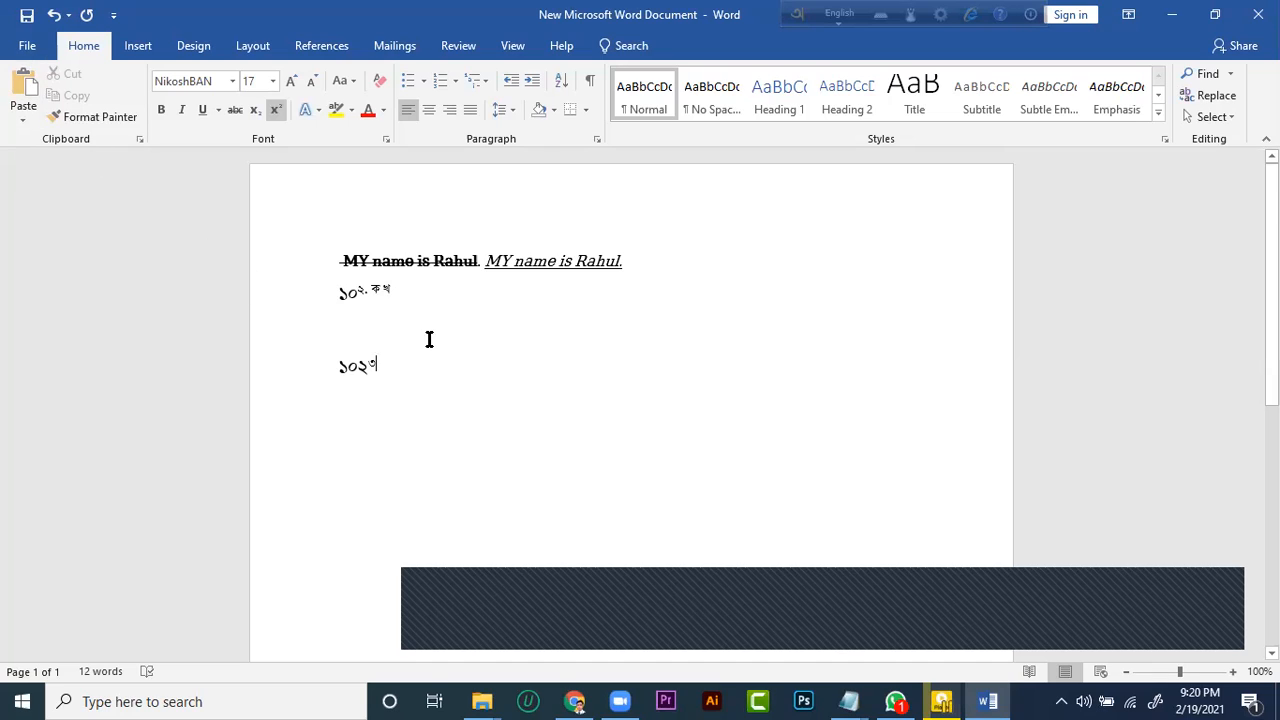
scroll(431, 374, down, 1)
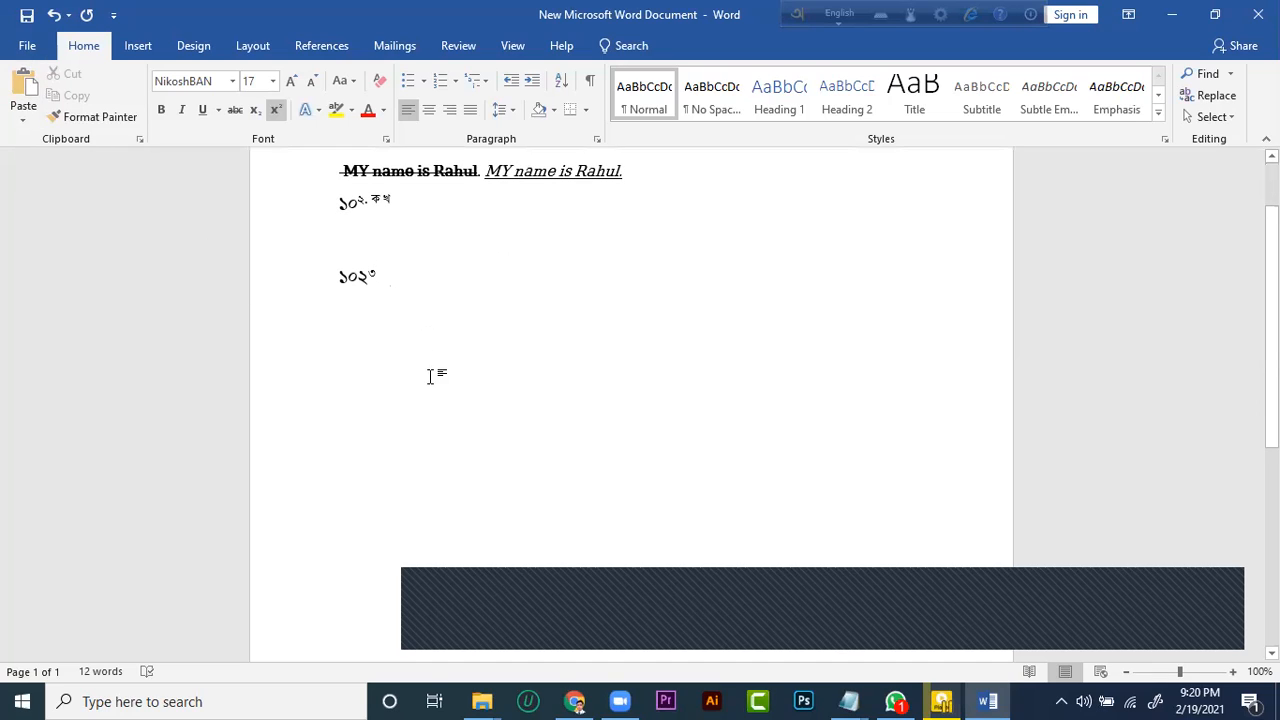
click(27, 45)
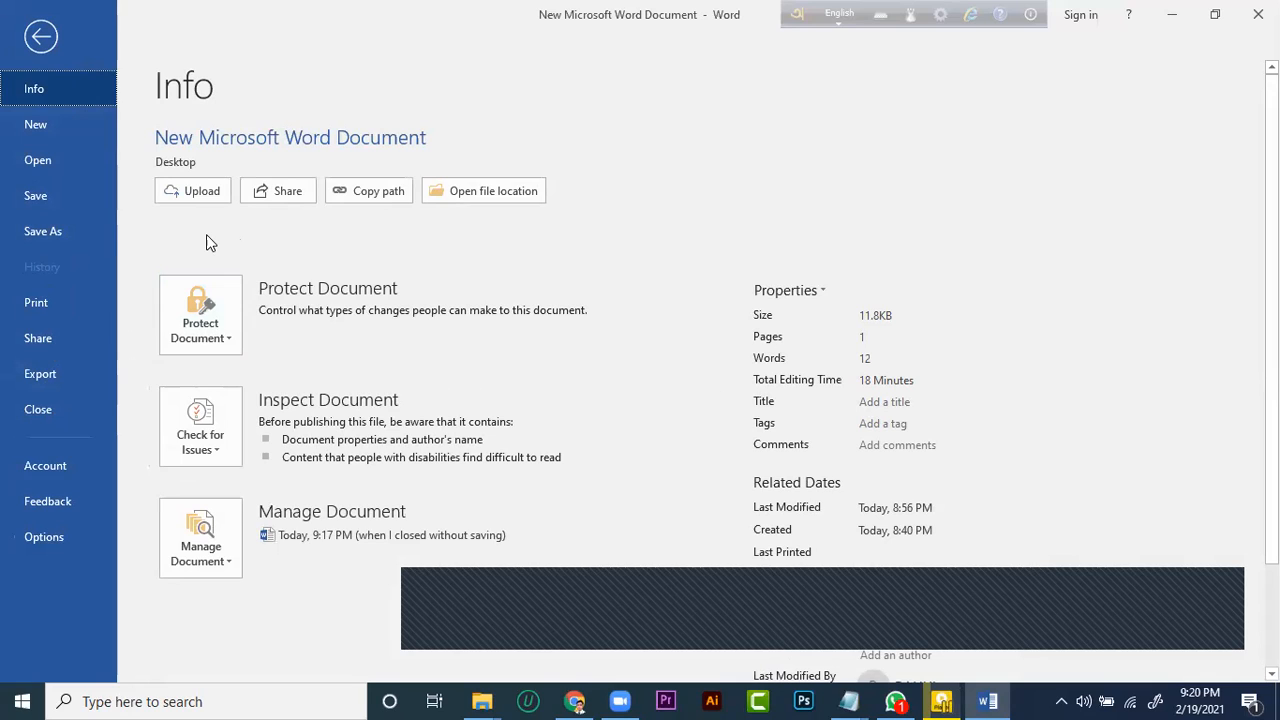
click(214, 323)
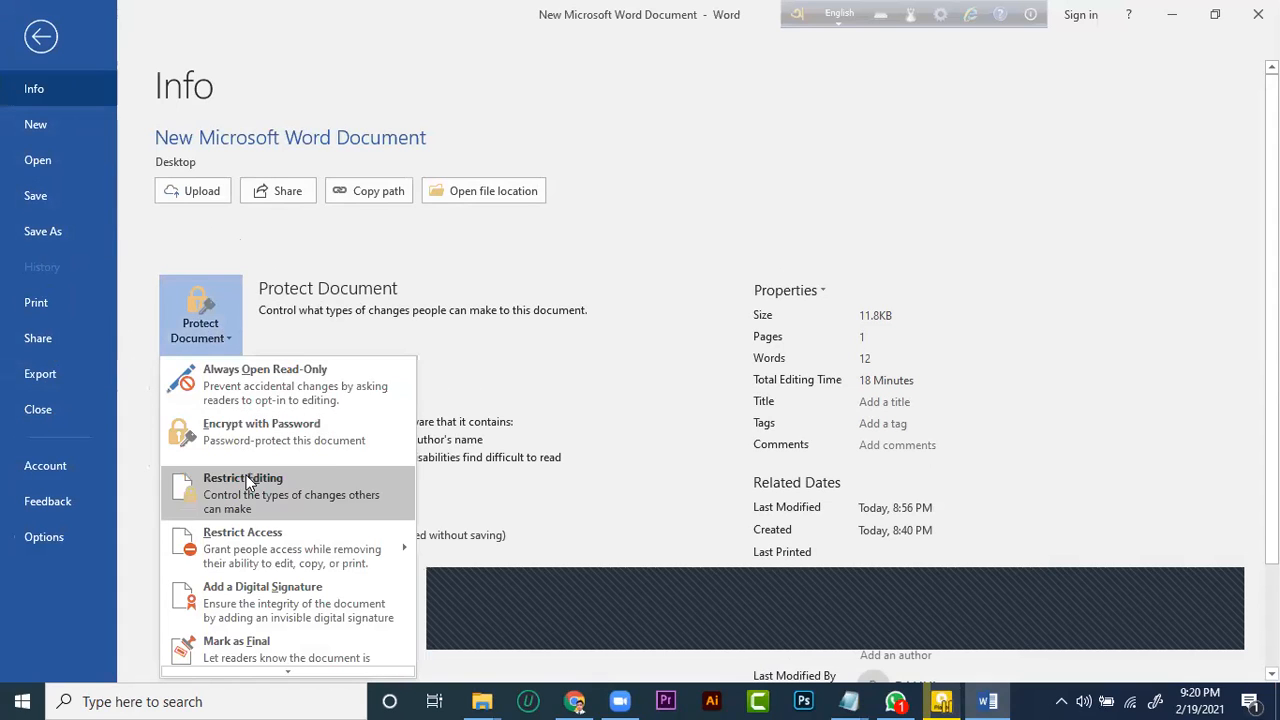
click(264, 444)
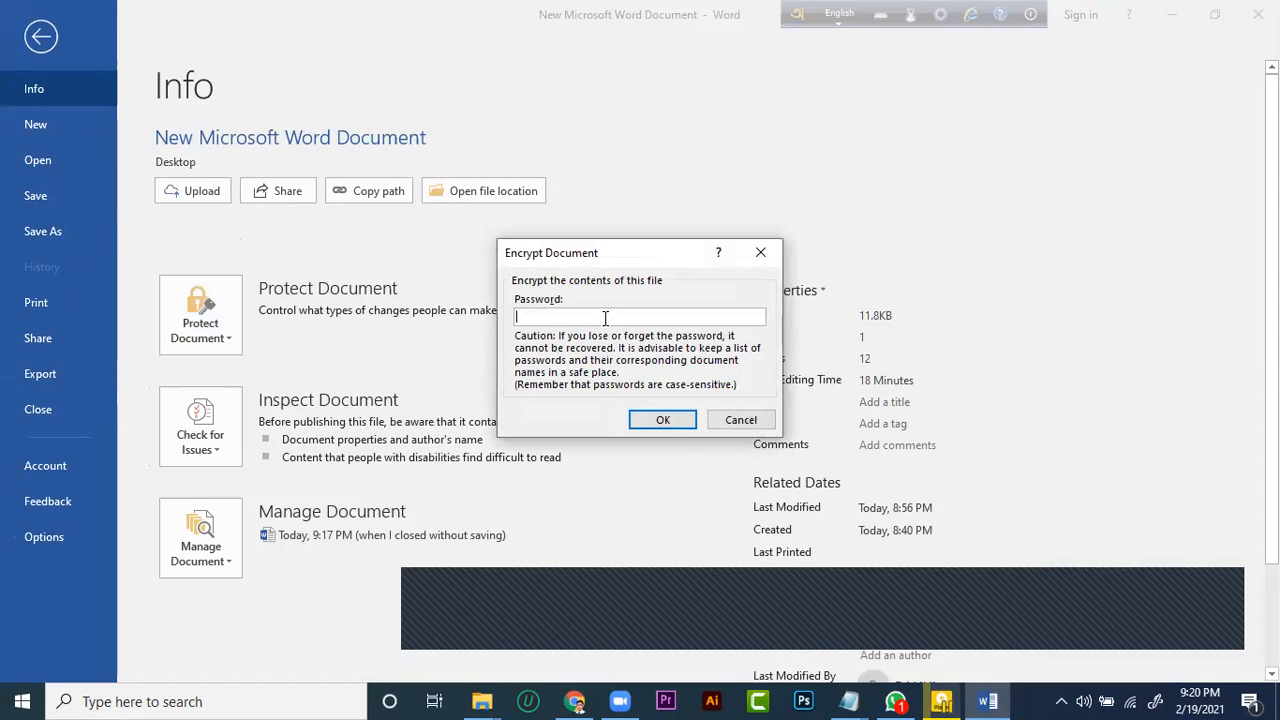
click(760, 255)
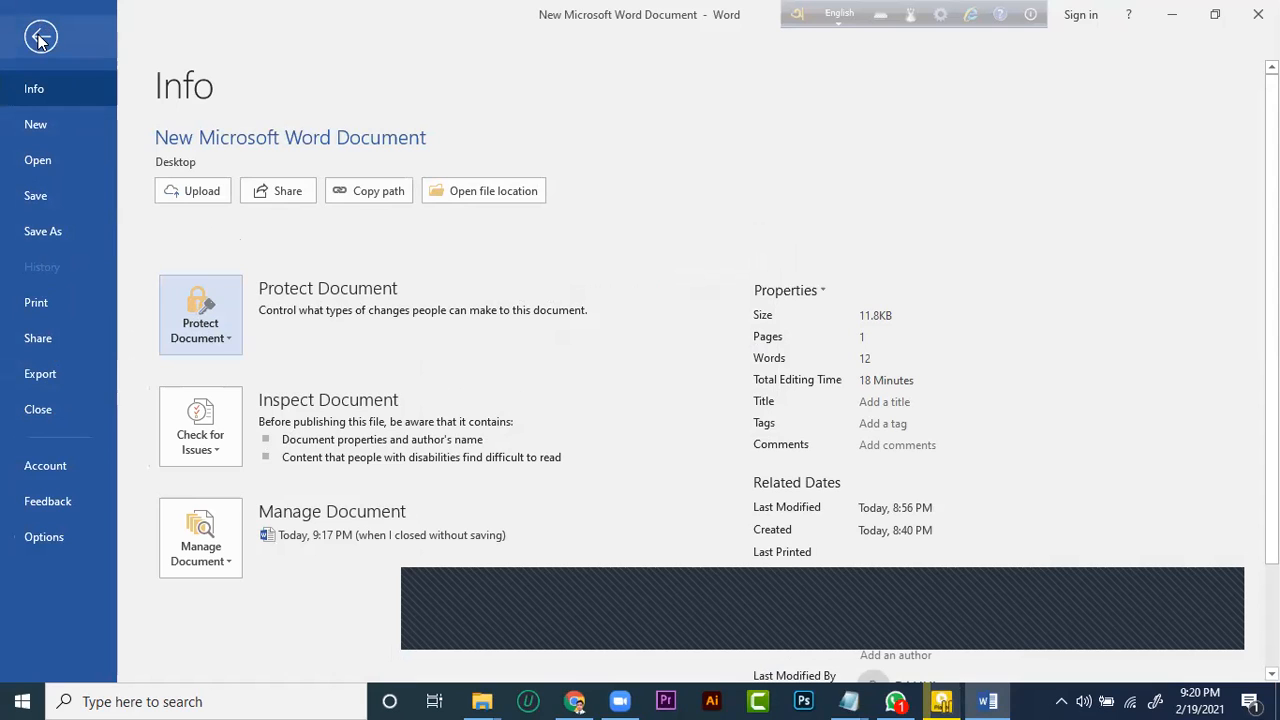
click(40, 38)
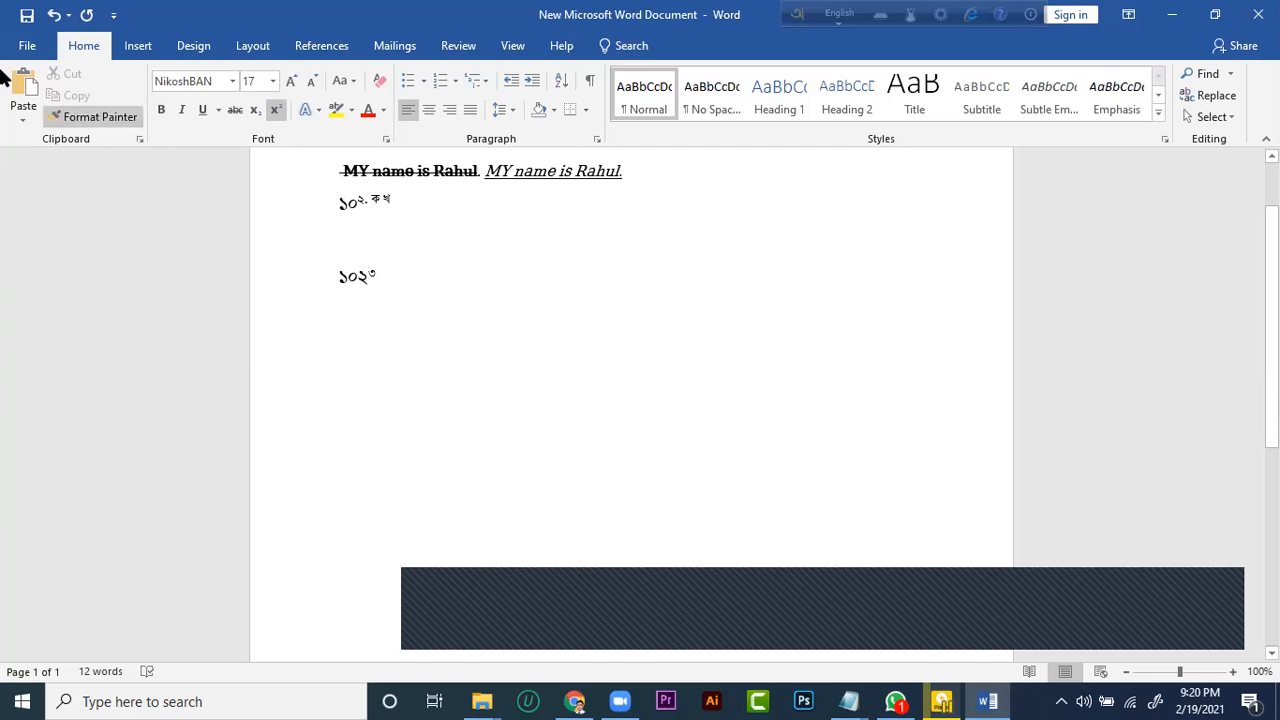
Look through the General settings in Word Options and close them without changing anything
click(27, 45)
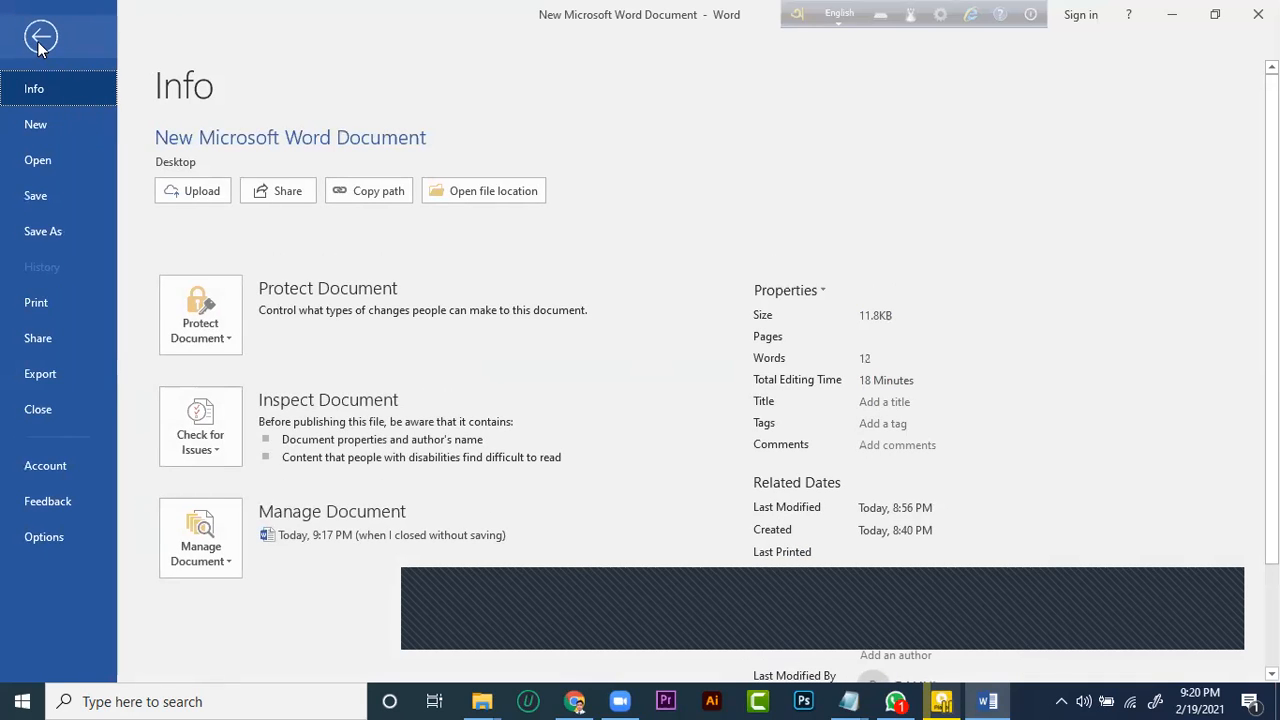
click(36, 537)
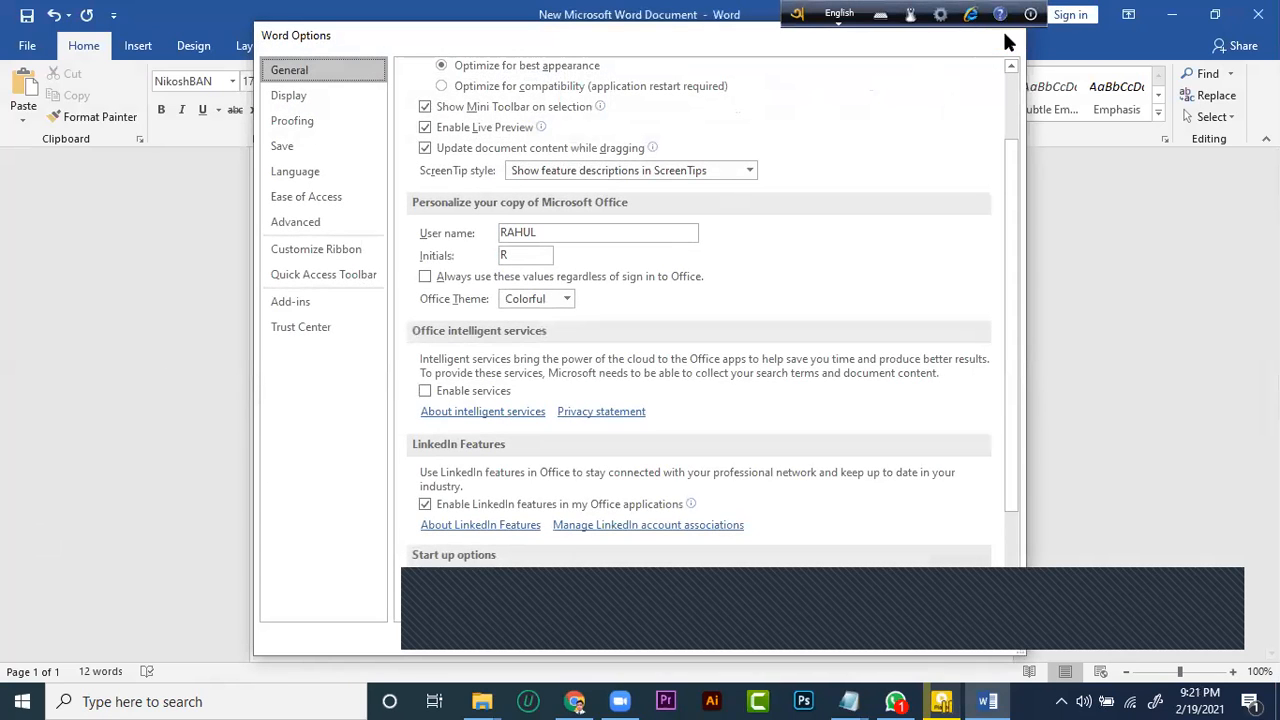
click(1004, 33)
scroll(883, 354, down, 3)
scroll(741, 510, up, 5)
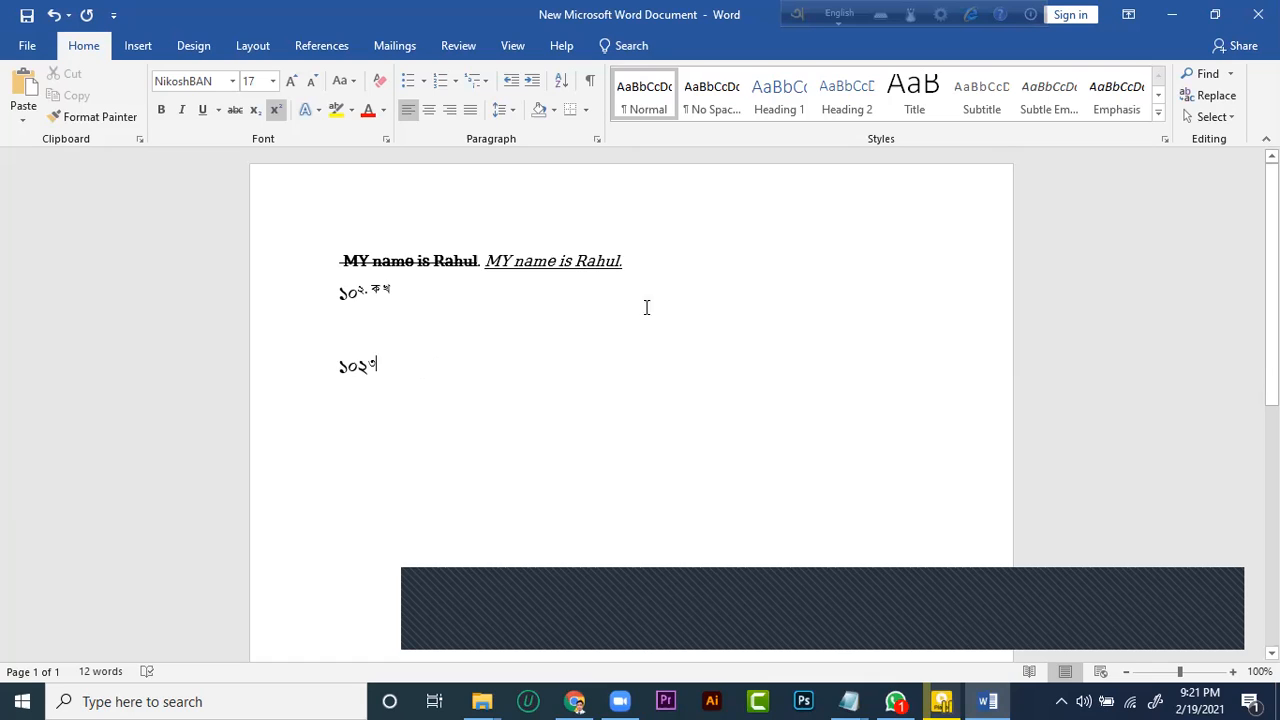
scroll(500, 285, down, 1)
scroll(580, 273, up, 1)
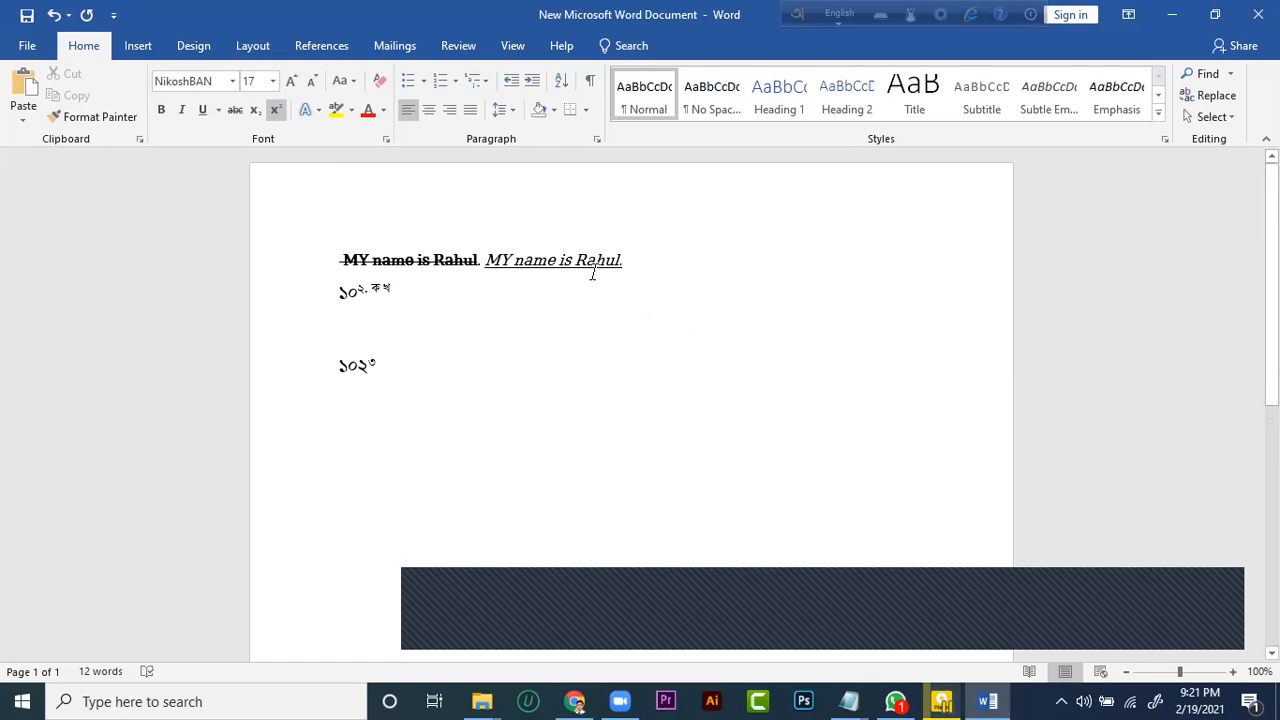
click(139, 49)
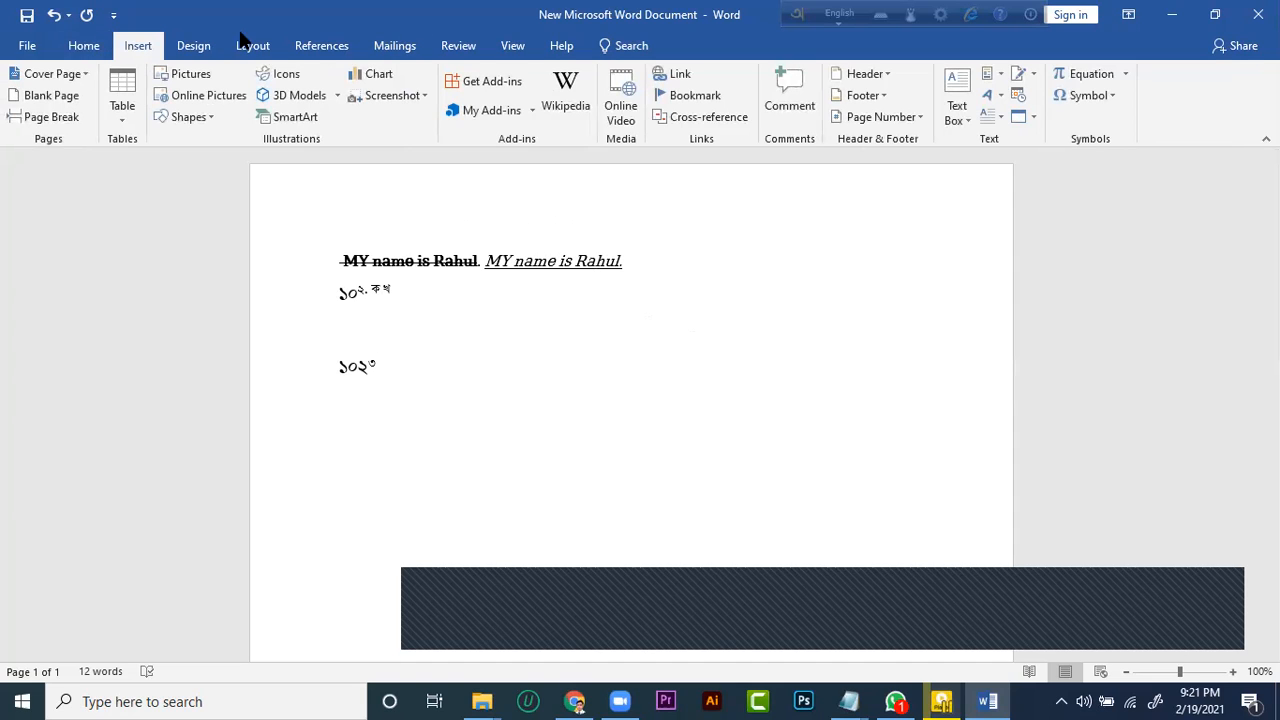
click(82, 45)
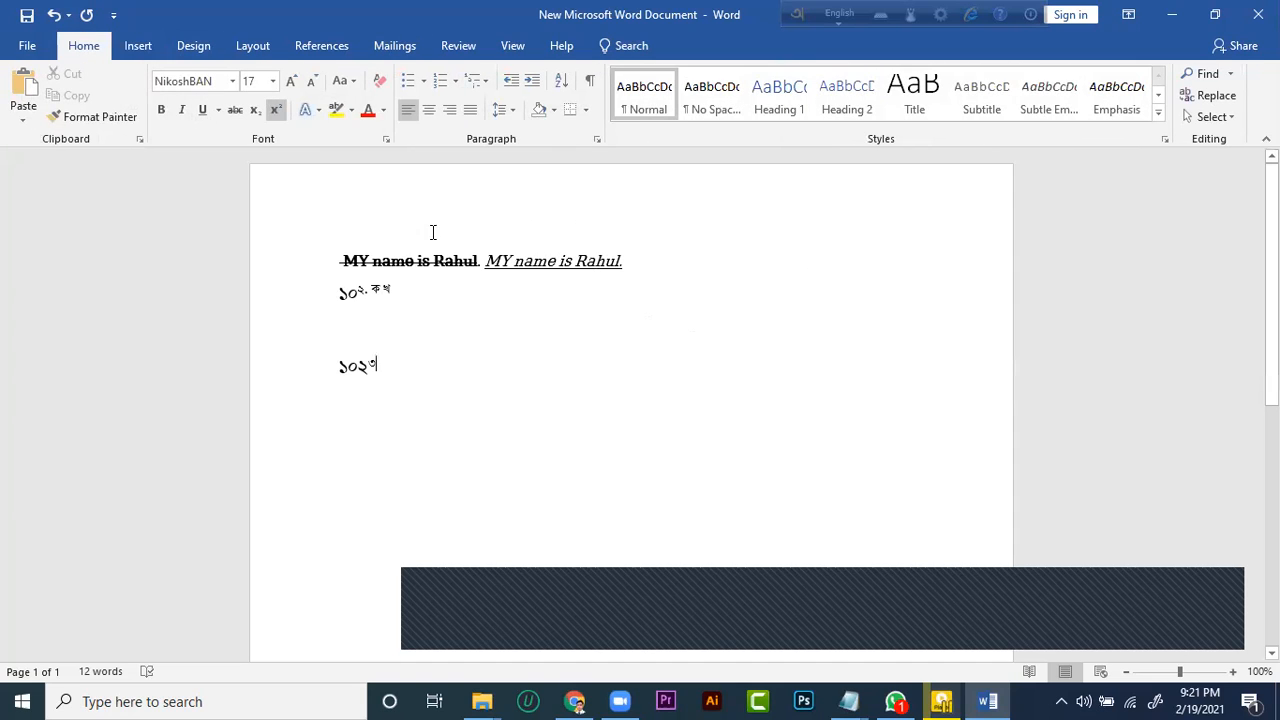
click(290, 224)
click(367, 224)
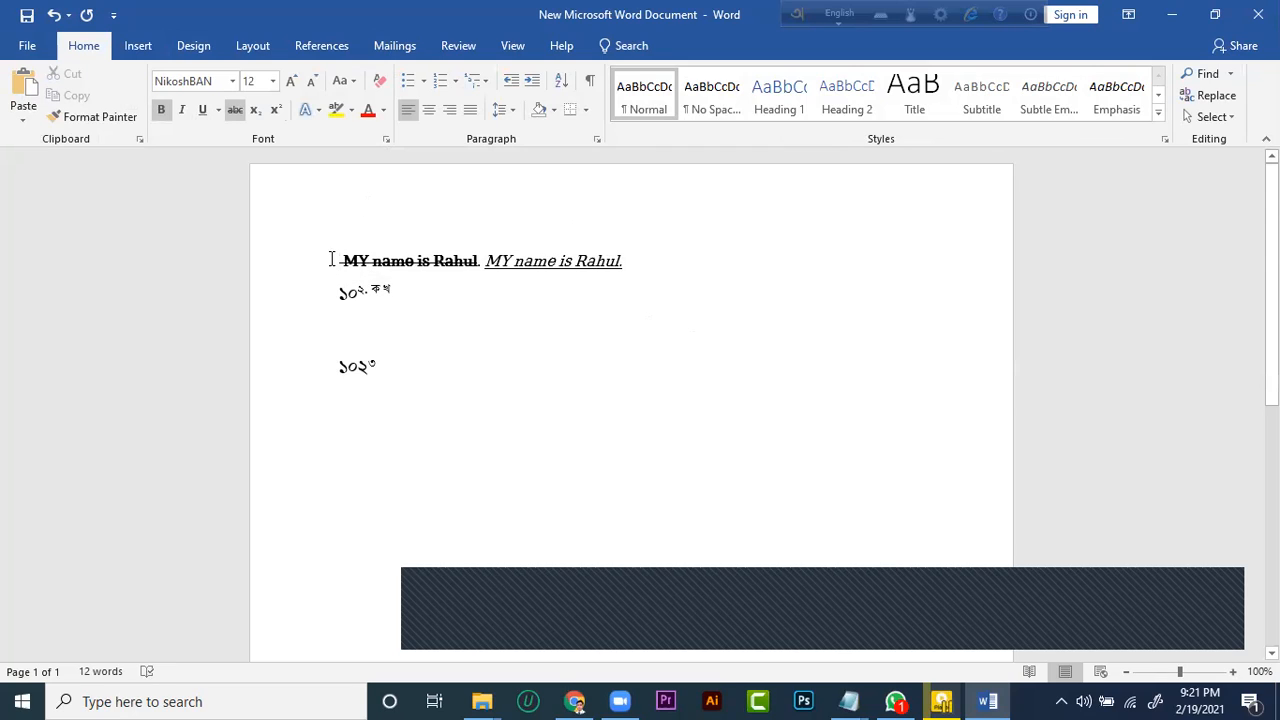
scroll(840, 315, down, 4)
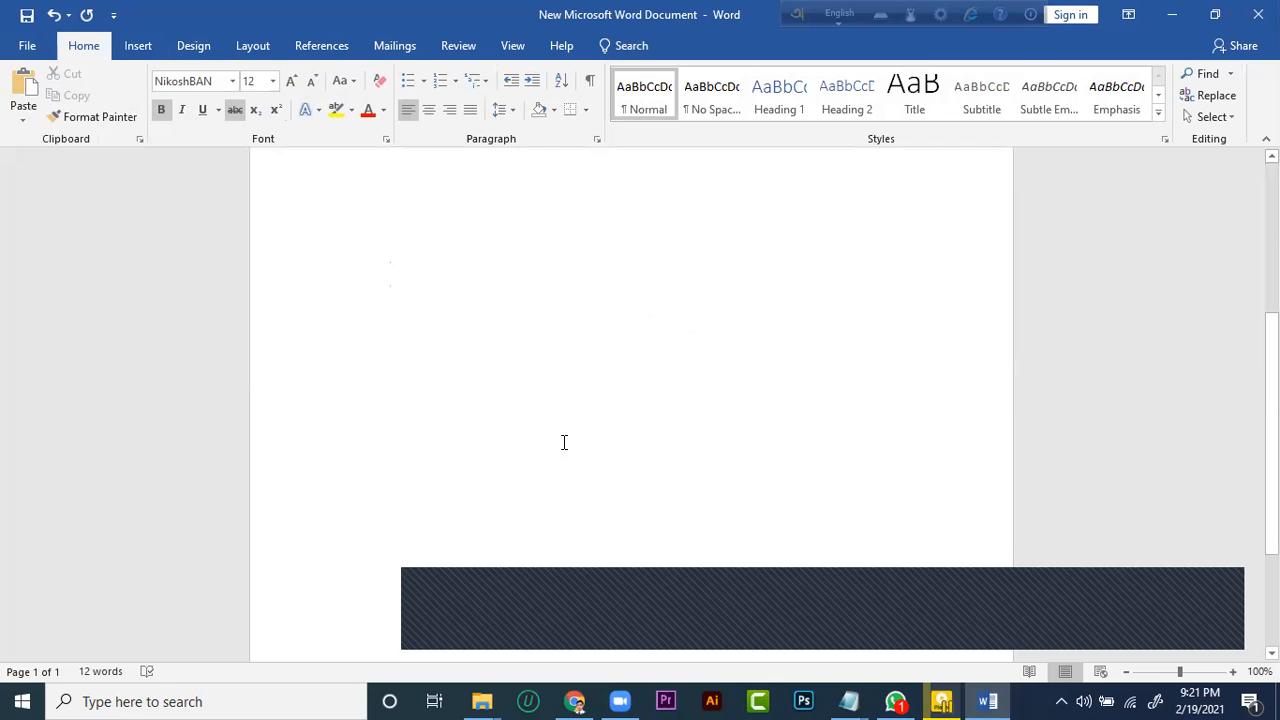
scroll(421, 457, up, 4)
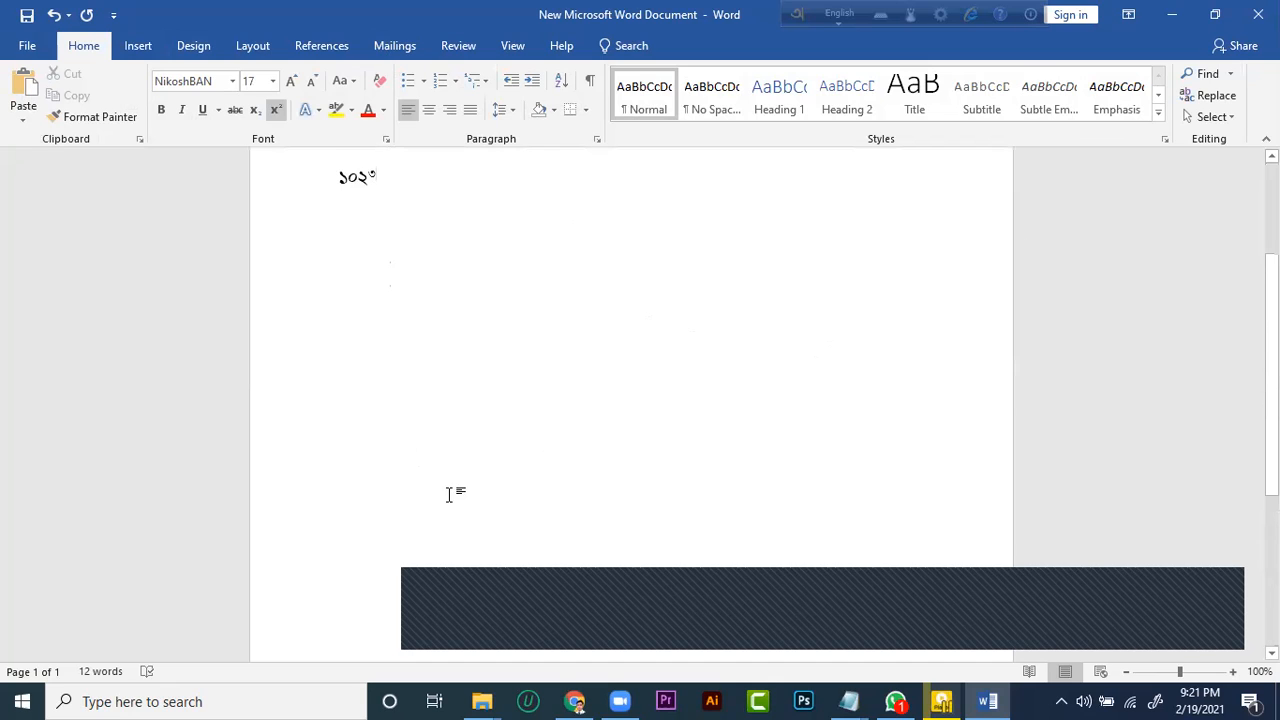
click(137, 46)
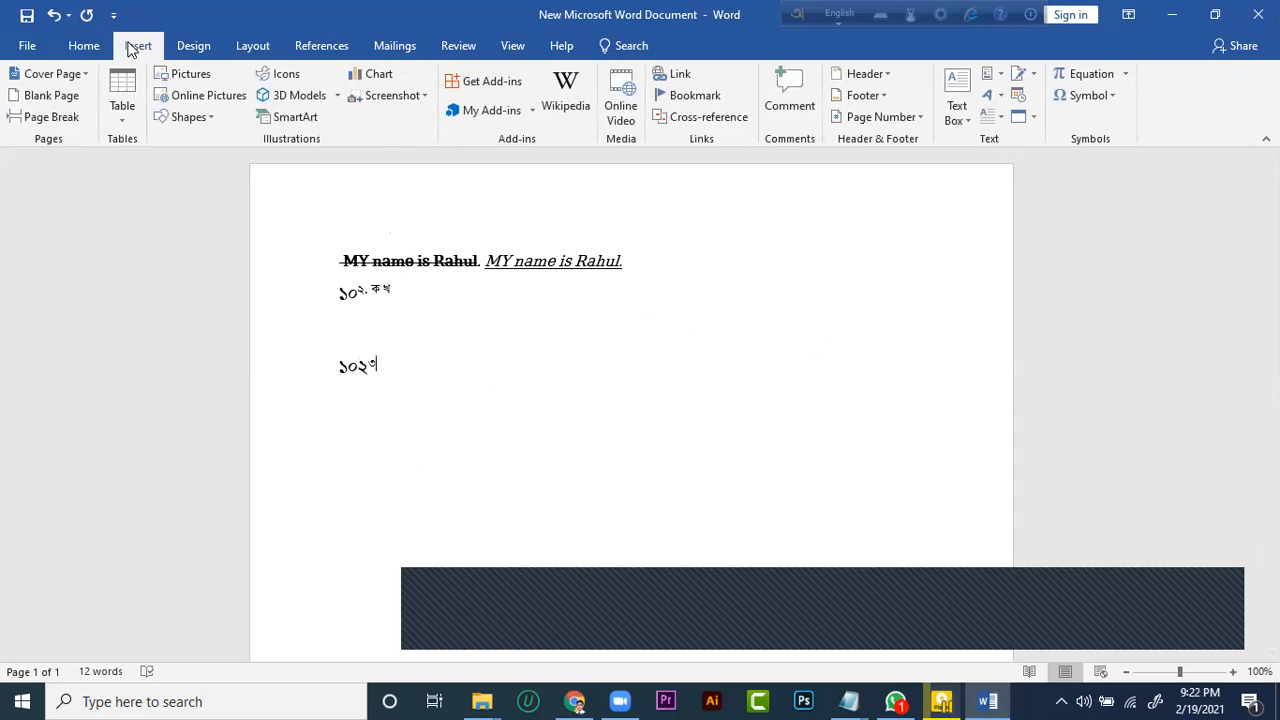
click(84, 45)
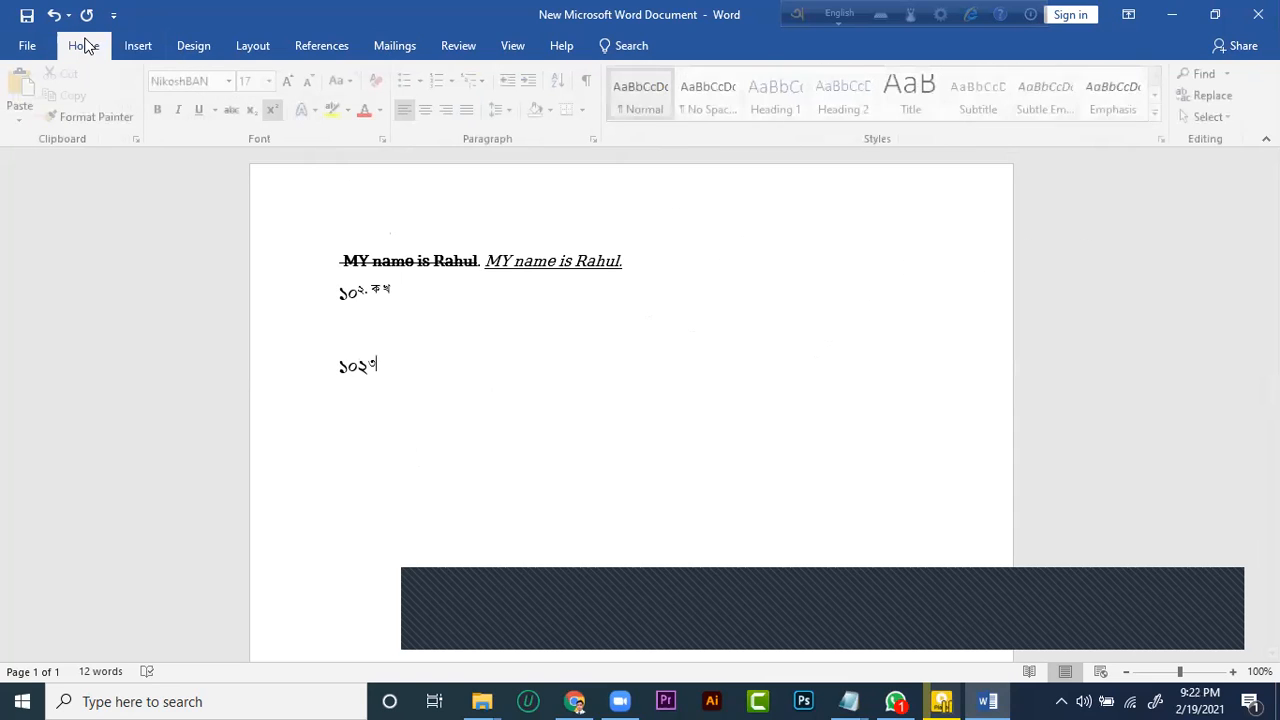
click(140, 52)
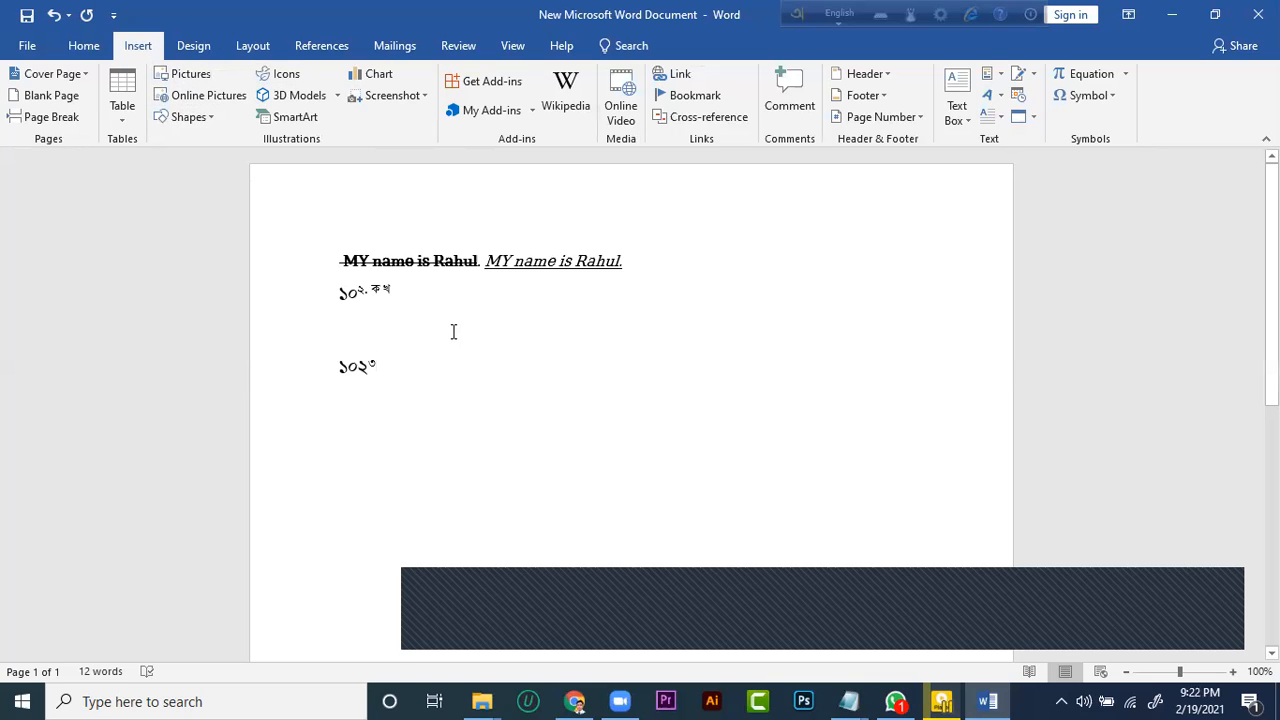
click(86, 46)
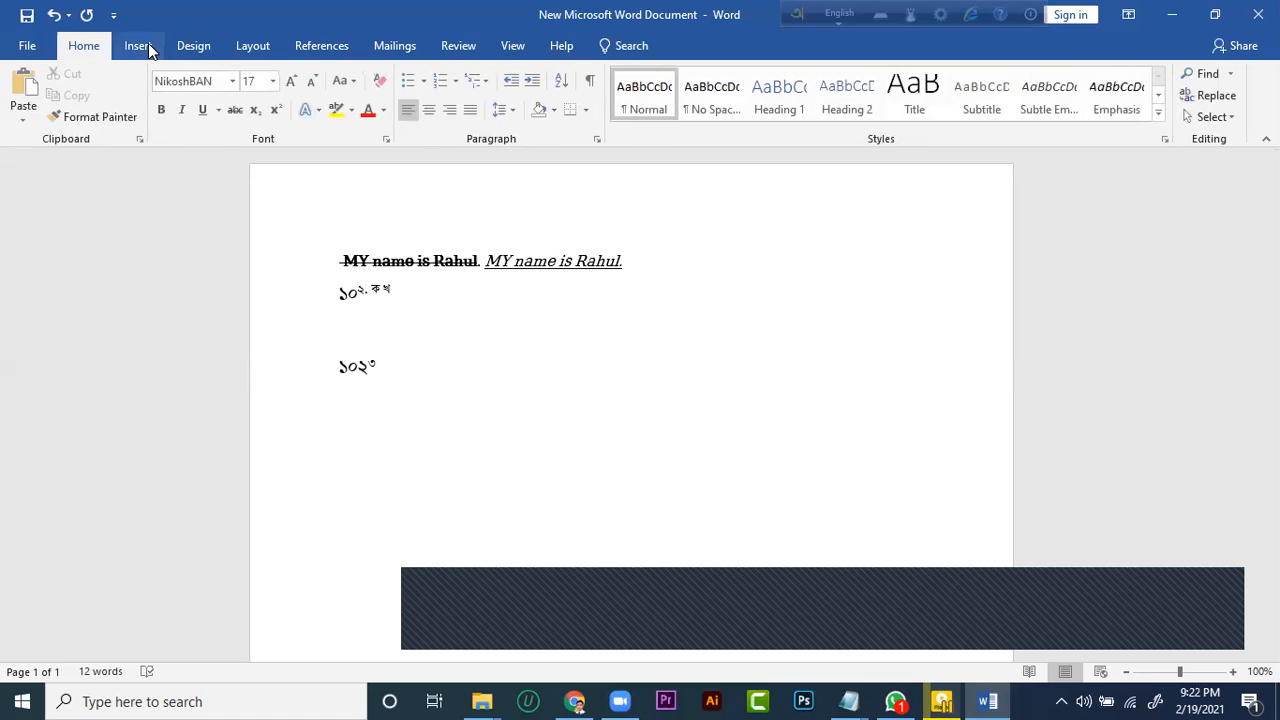
Select the "১০২" line with the superscript ৩, put a border around it on all four sides, and deselect it
drag(380, 366, 343, 358)
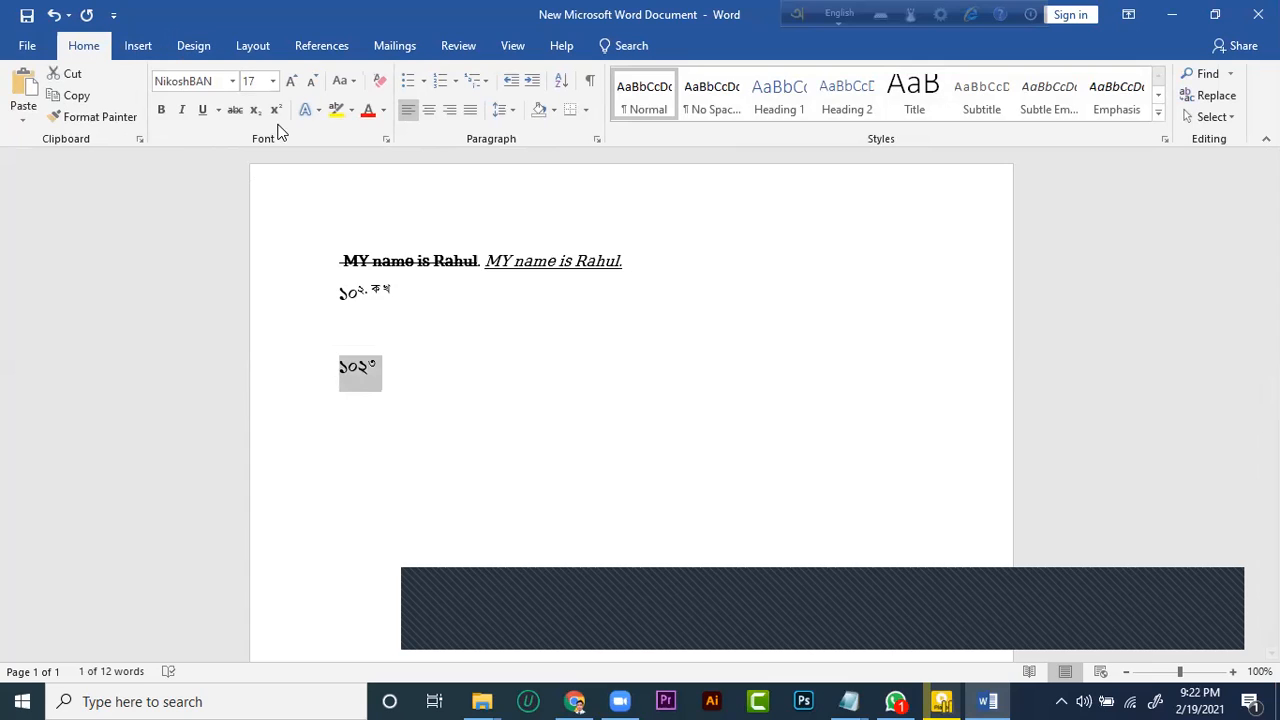
click(130, 47)
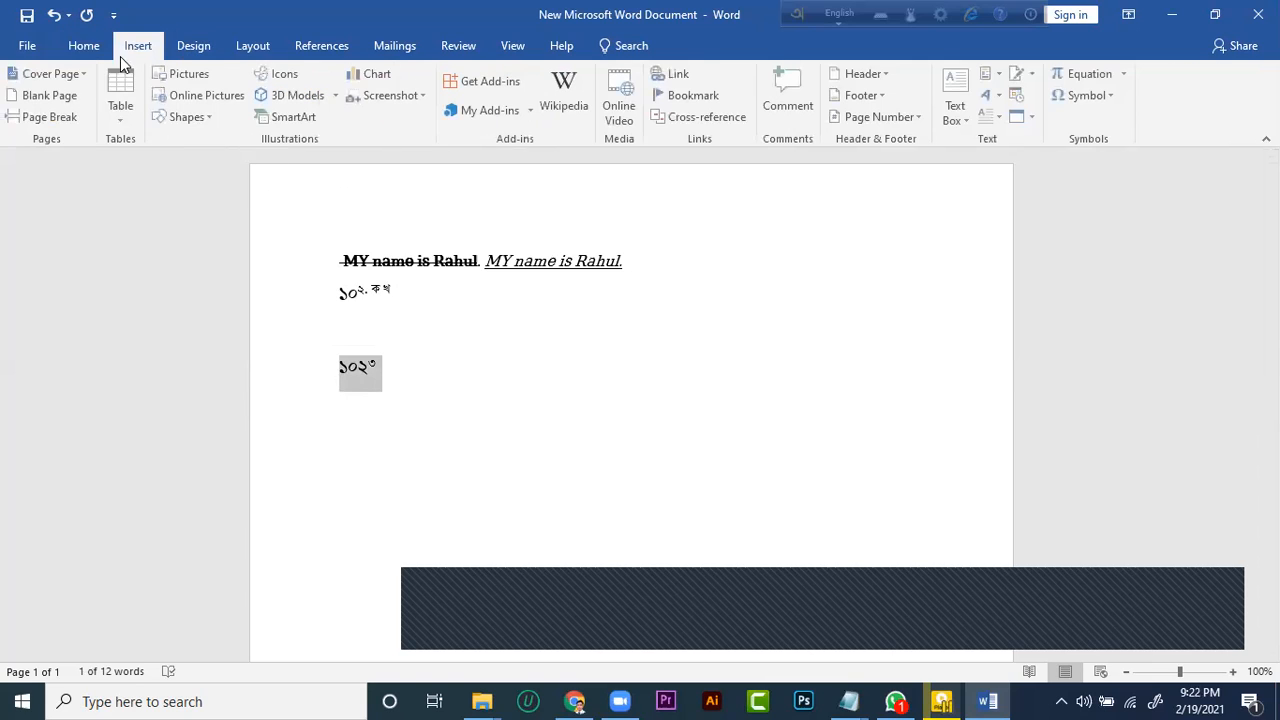
click(84, 46)
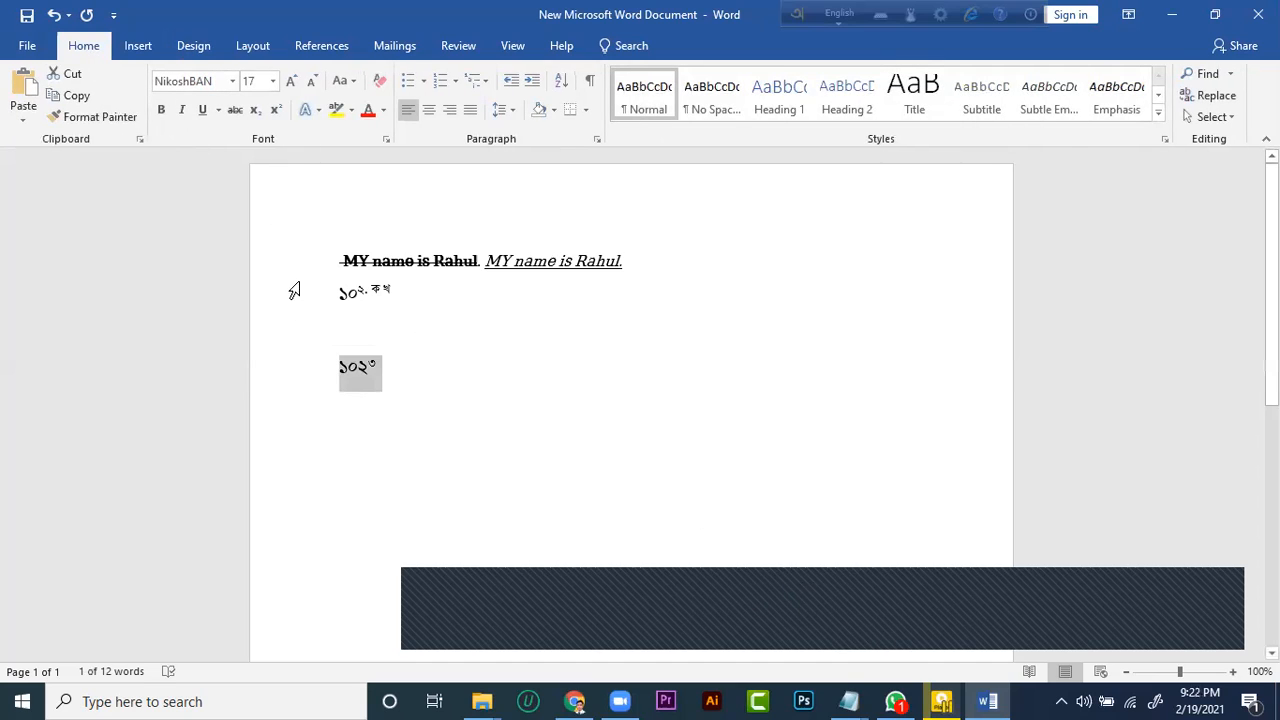
click(568, 111)
click(568, 113)
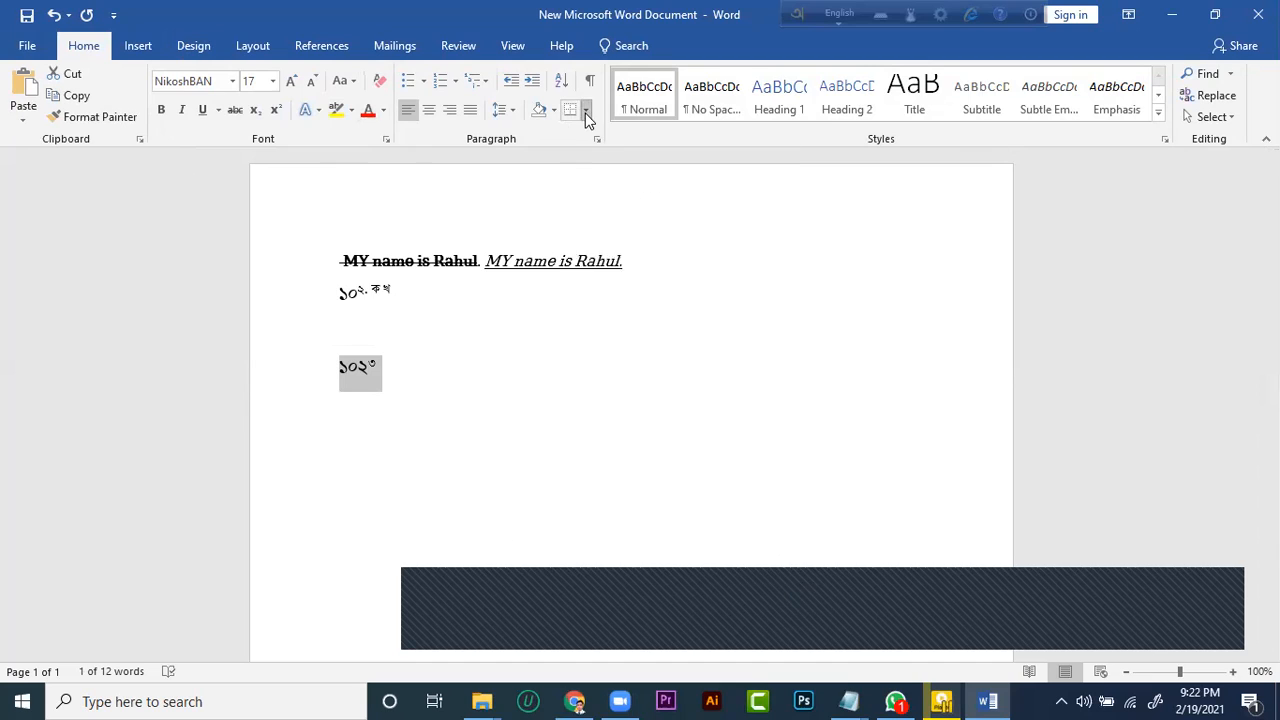
click(585, 113)
click(613, 246)
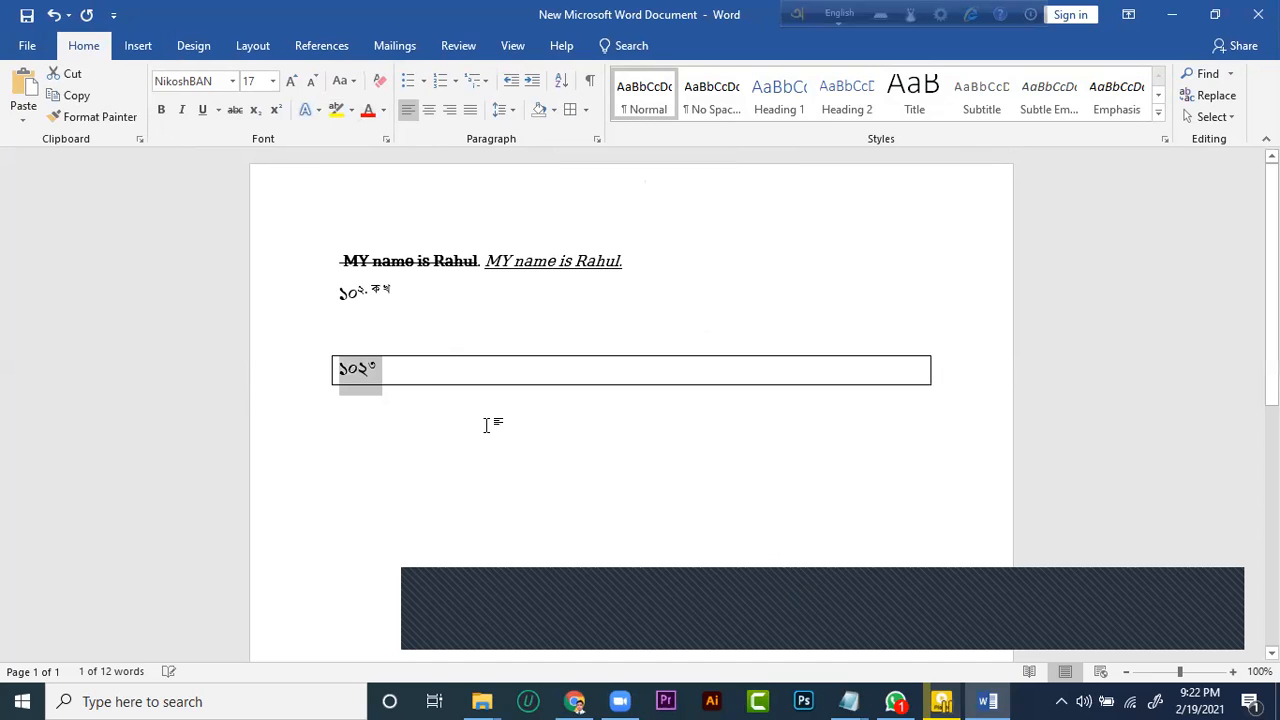
click(386, 368)
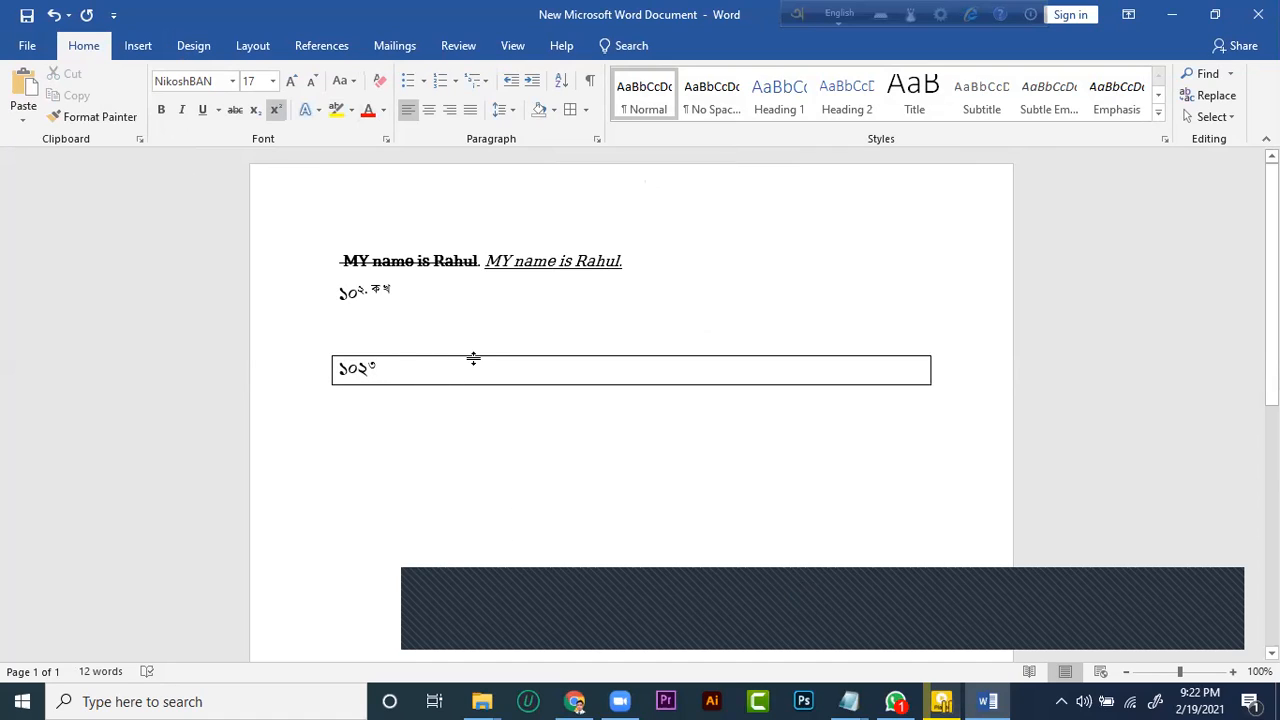
key(ctrl+shift+plus)
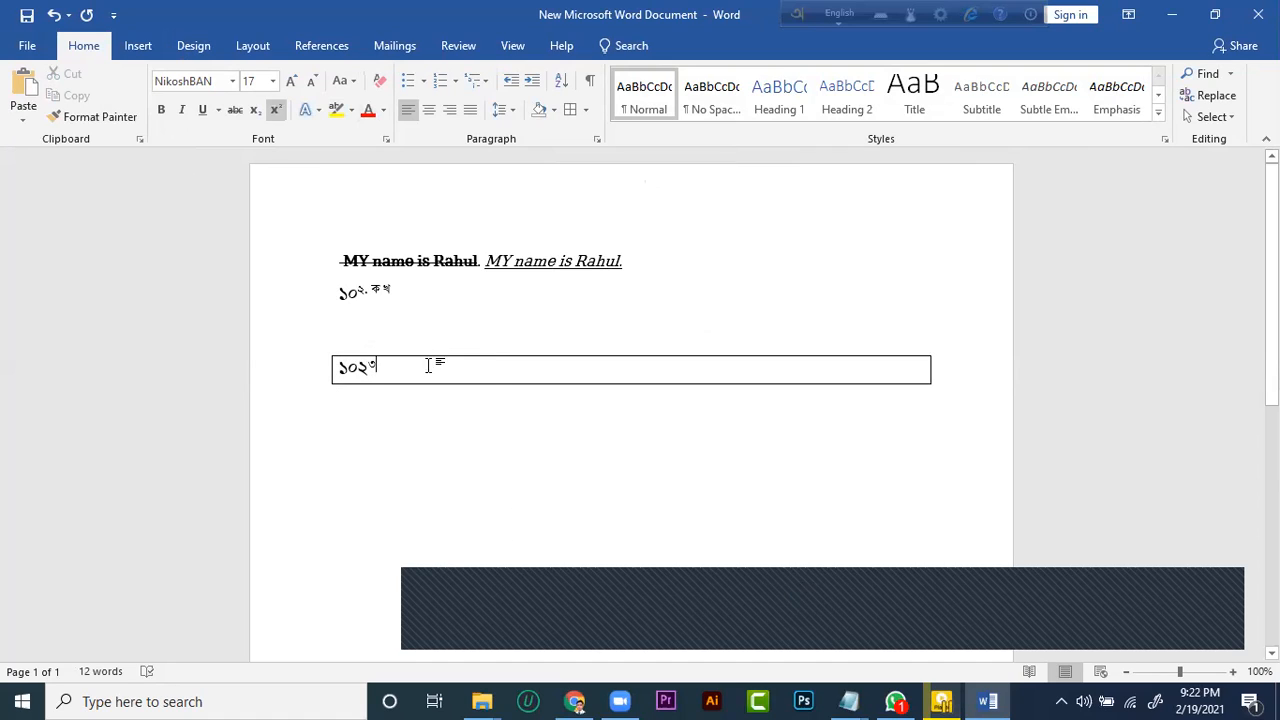
Cut the bordered "১০২" line with the superscript ৩ out of the document
click(322, 366)
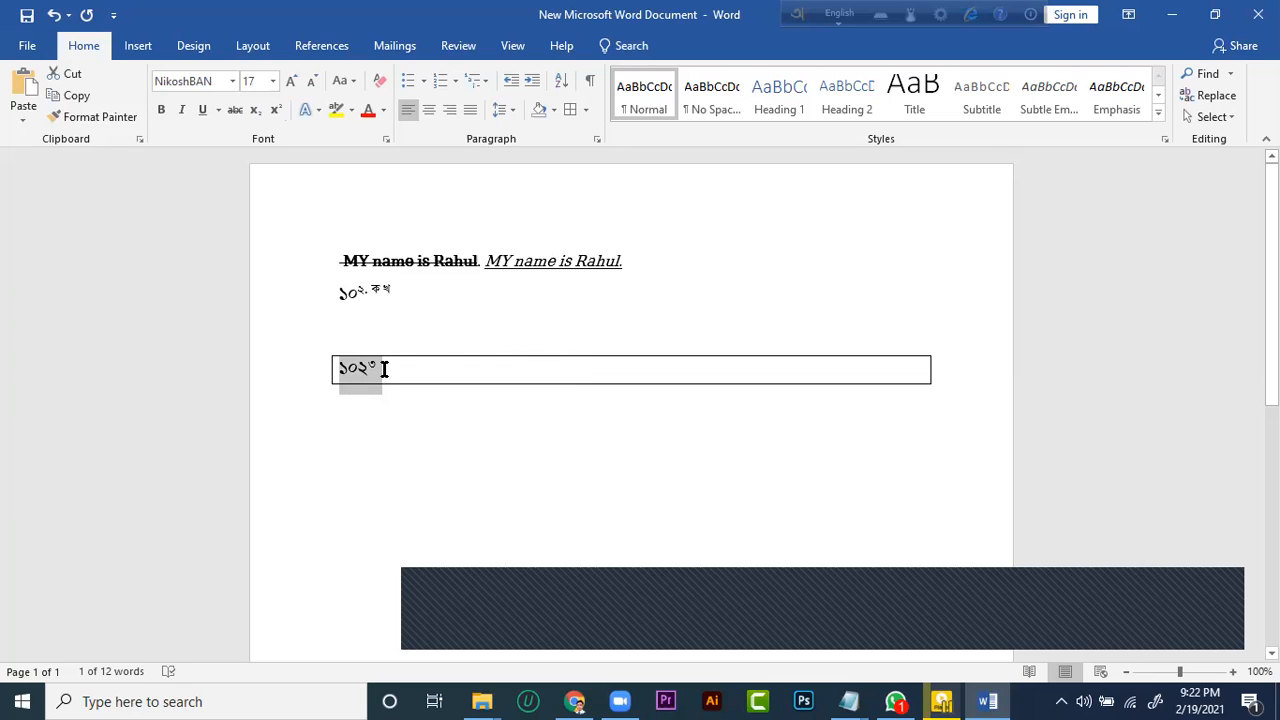
click(435, 367)
drag(435, 367, 314, 345)
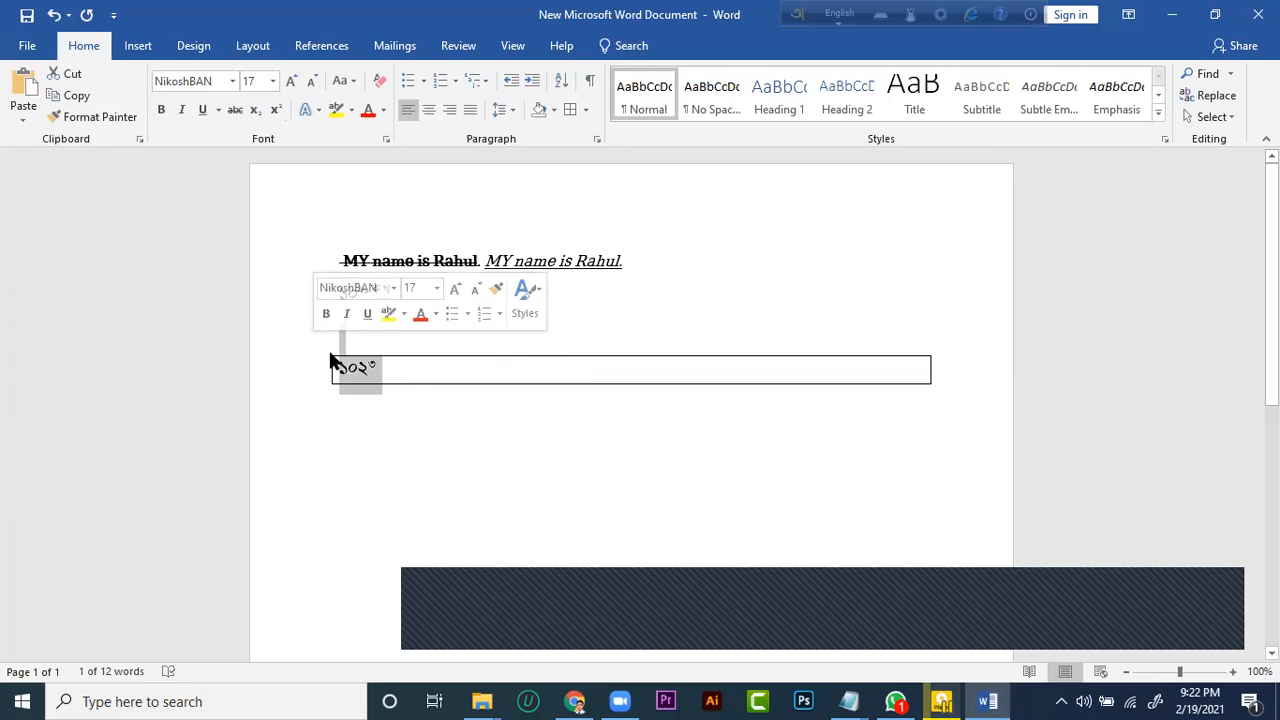
click(328, 347)
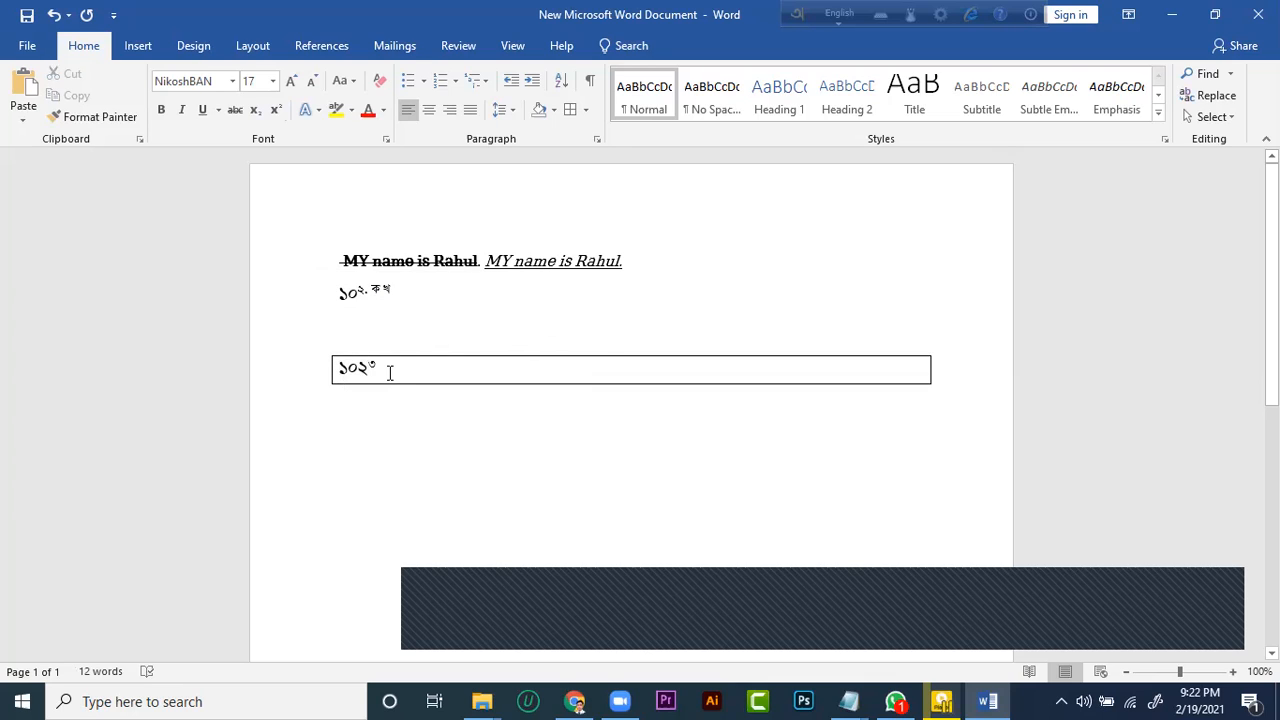
click(310, 355)
right_click(330, 366)
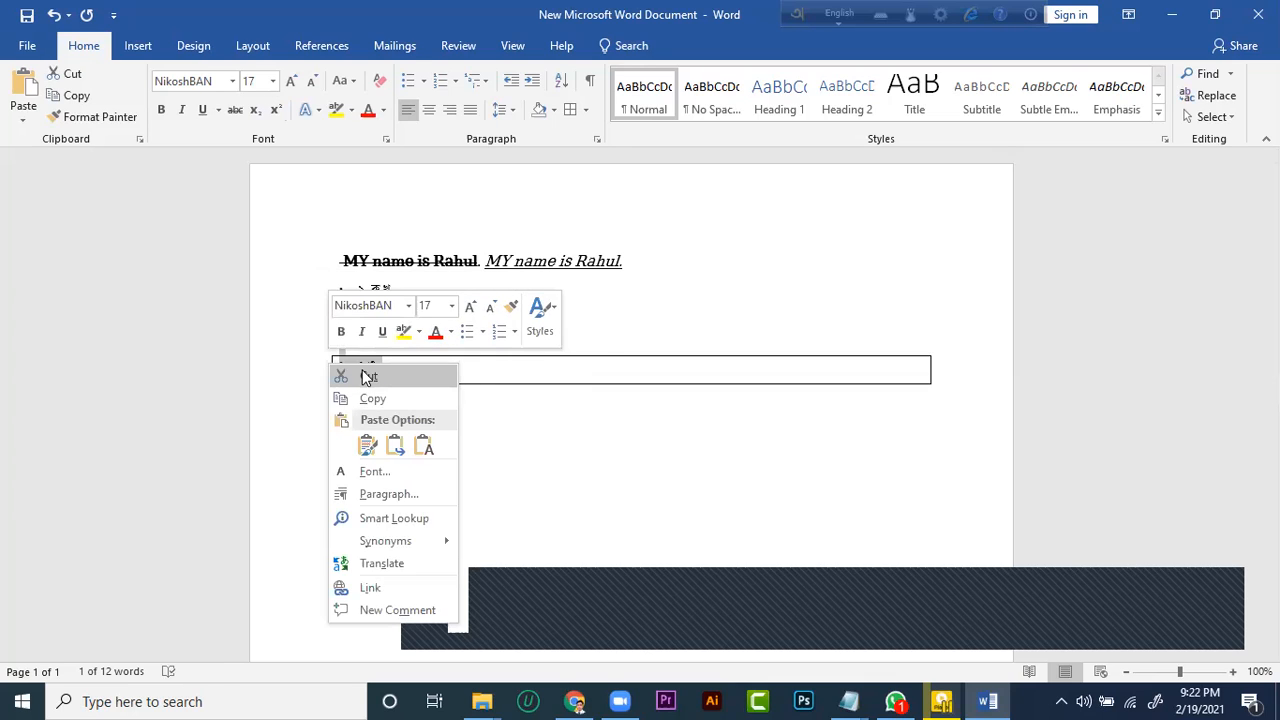
click(368, 376)
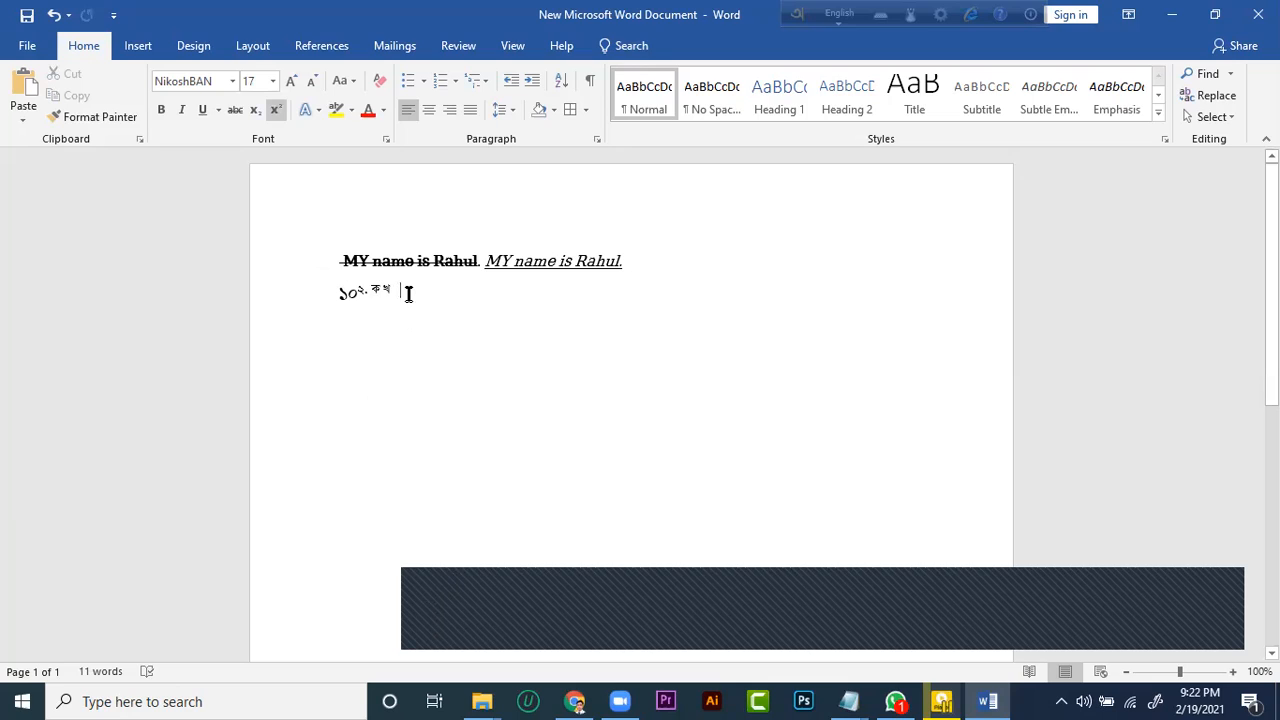
Add several blank lines below the "১০২. ক খ" line and paste the cut bordered line beneath them
key(Return)
key(Return)
key(Return)
key(Return)
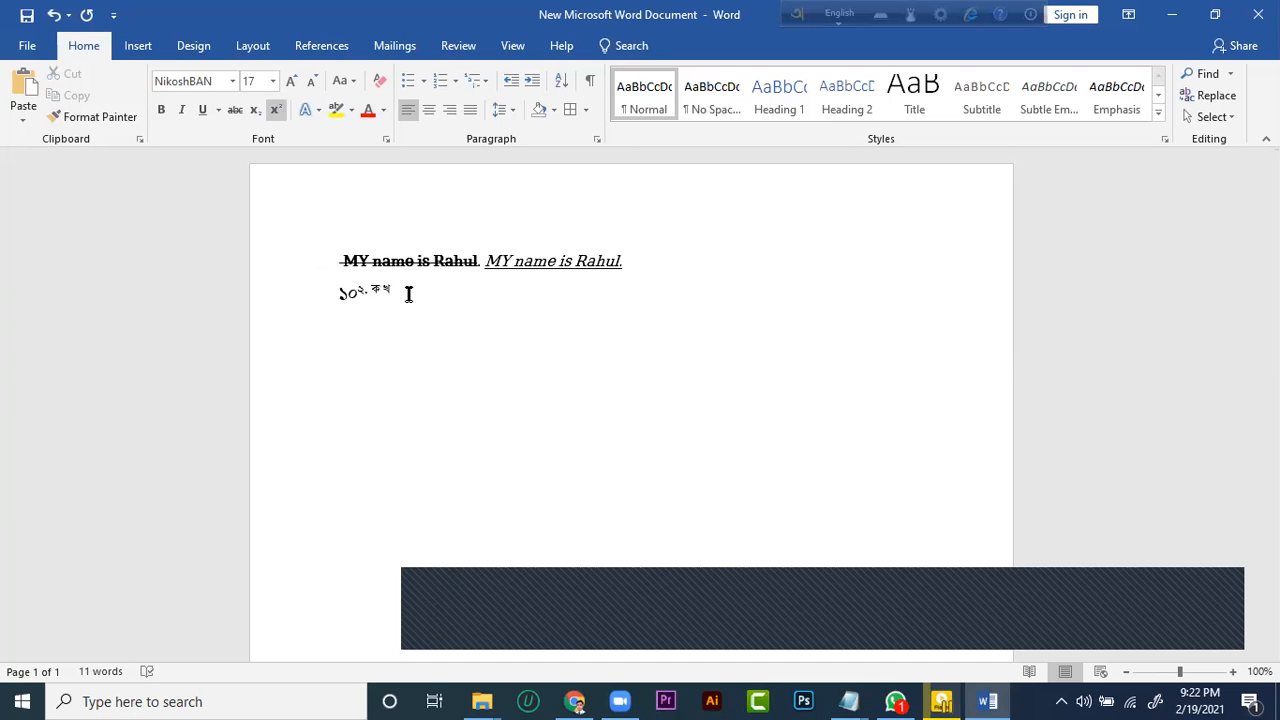
key(ctrl+v)
scroll(418, 430, down, 3)
scroll(390, 370, up, 2)
scroll(374, 383, down, 1)
scroll(362, 386, up, 1)
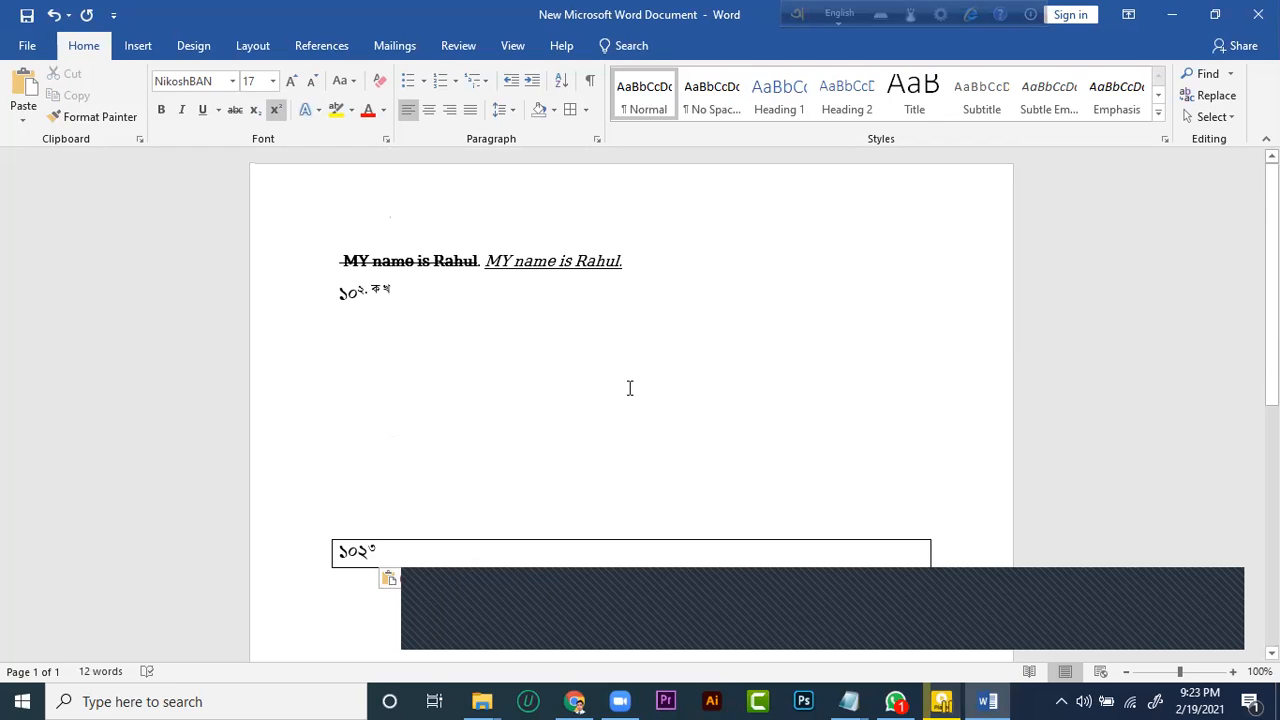
Insert the portrait photo of the man in sunglasses from the computer below the bordered line
click(130, 47)
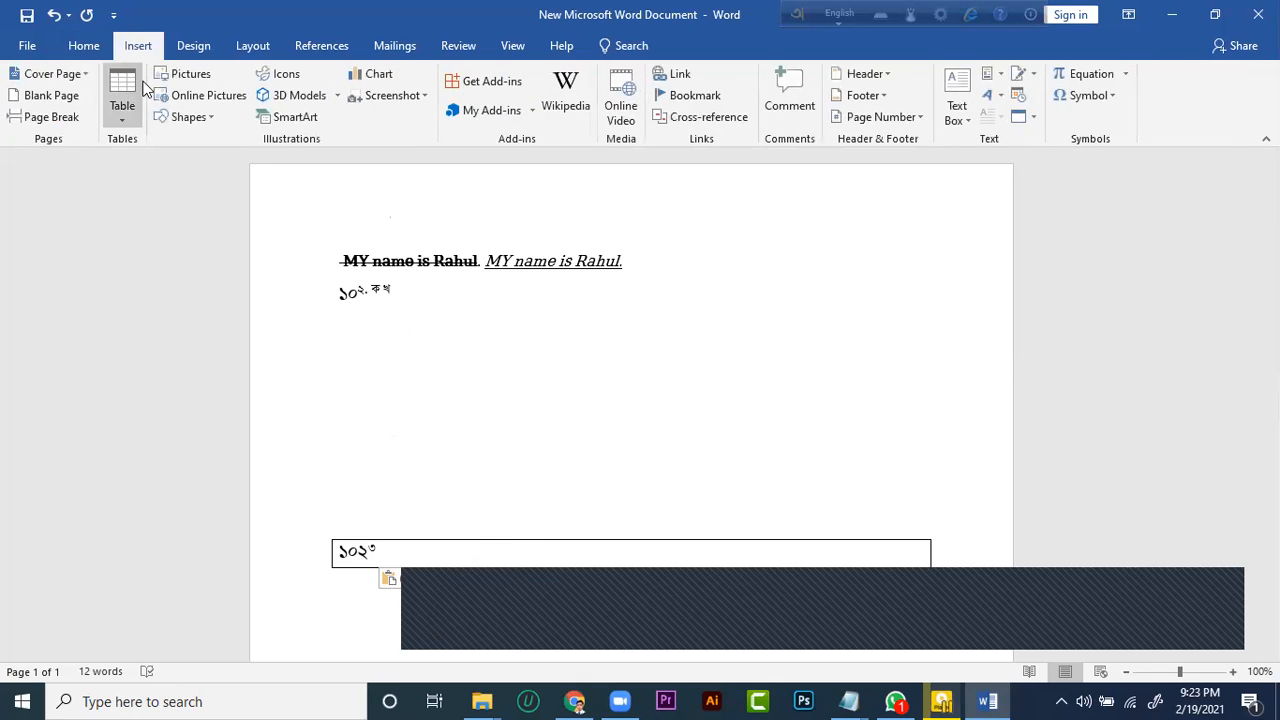
click(190, 75)
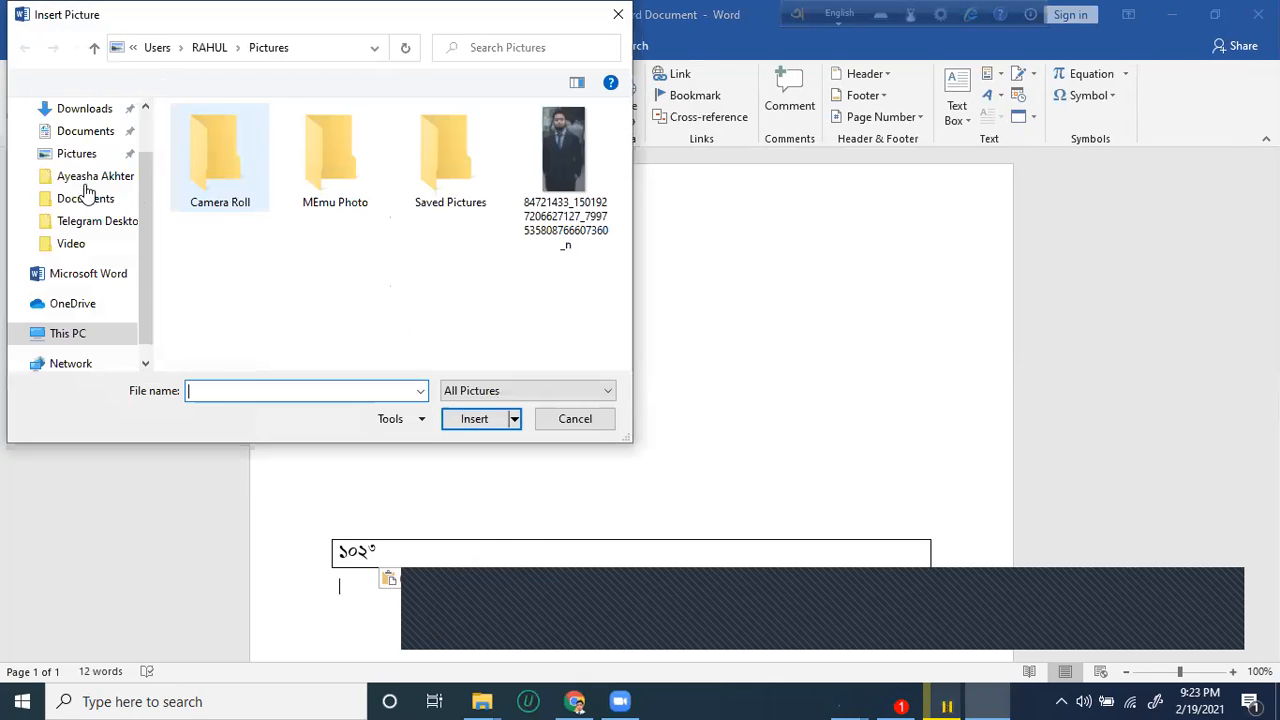
click(82, 108)
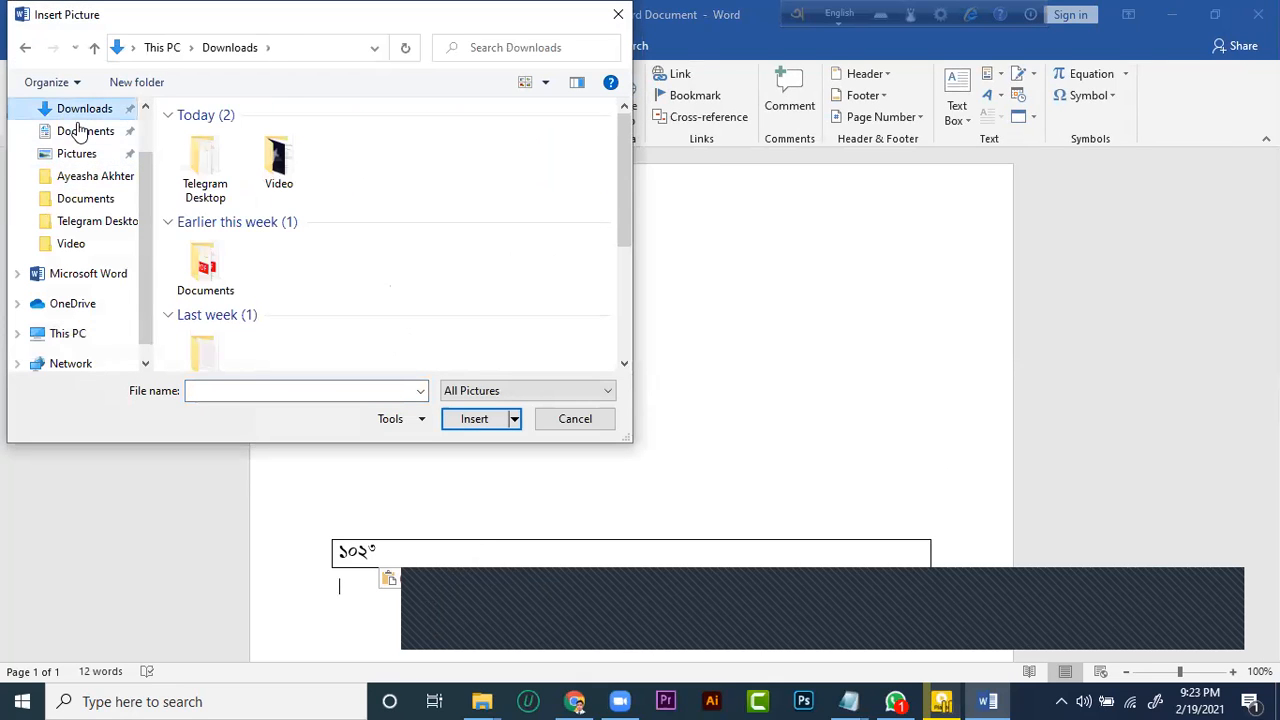
scroll(80, 130, up, 1)
click(78, 148)
double_click(510, 198)
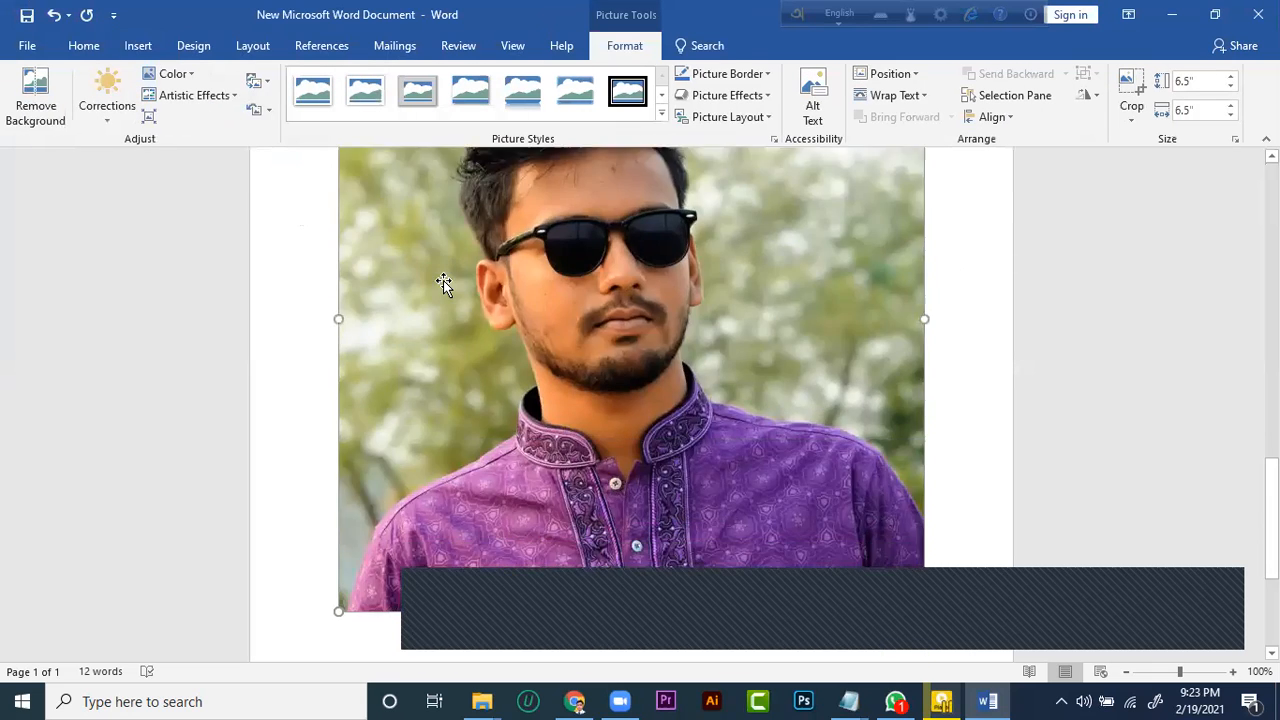
Shrink the inserted picture proportionally to about 1.32" by 1.32"
scroll(306, 260, up, 3)
drag(338, 227, 458, 205)
drag(400, 425, 690, 454)
drag(404, 402, 318, 404)
click(320, 378)
click(348, 400)
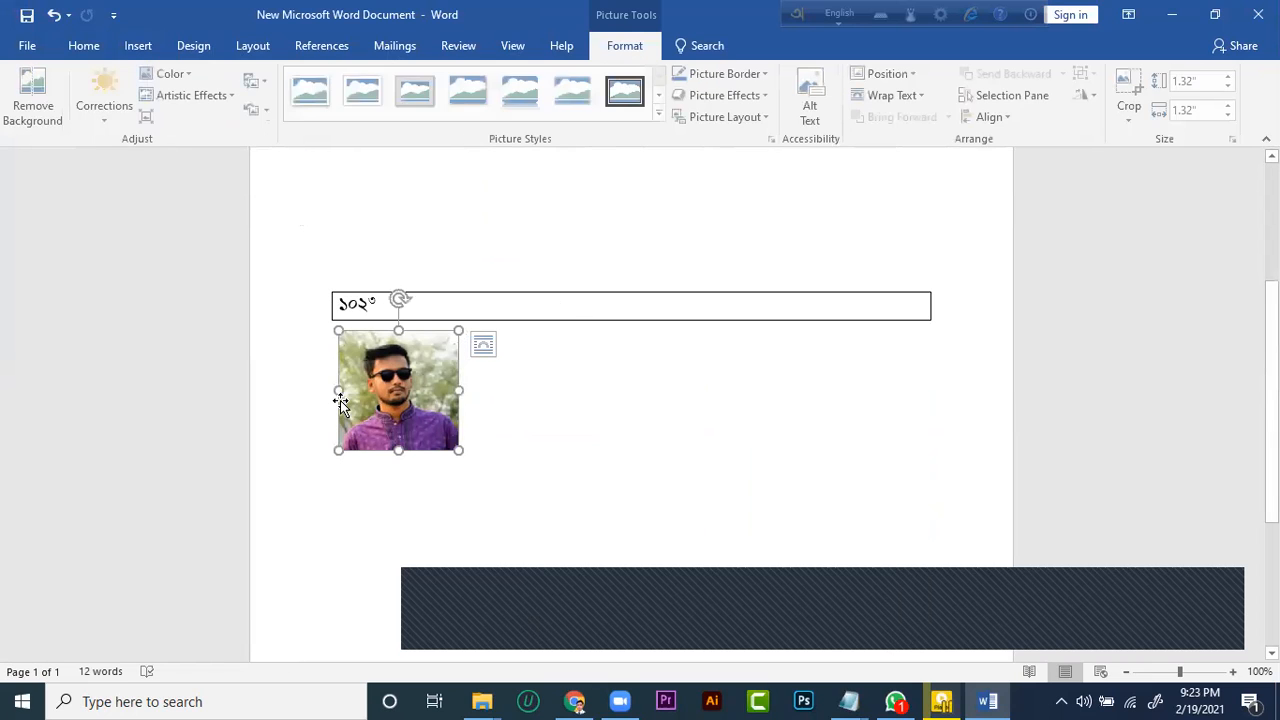
Insert a blank line between the bordered line and the picture
click(333, 335)
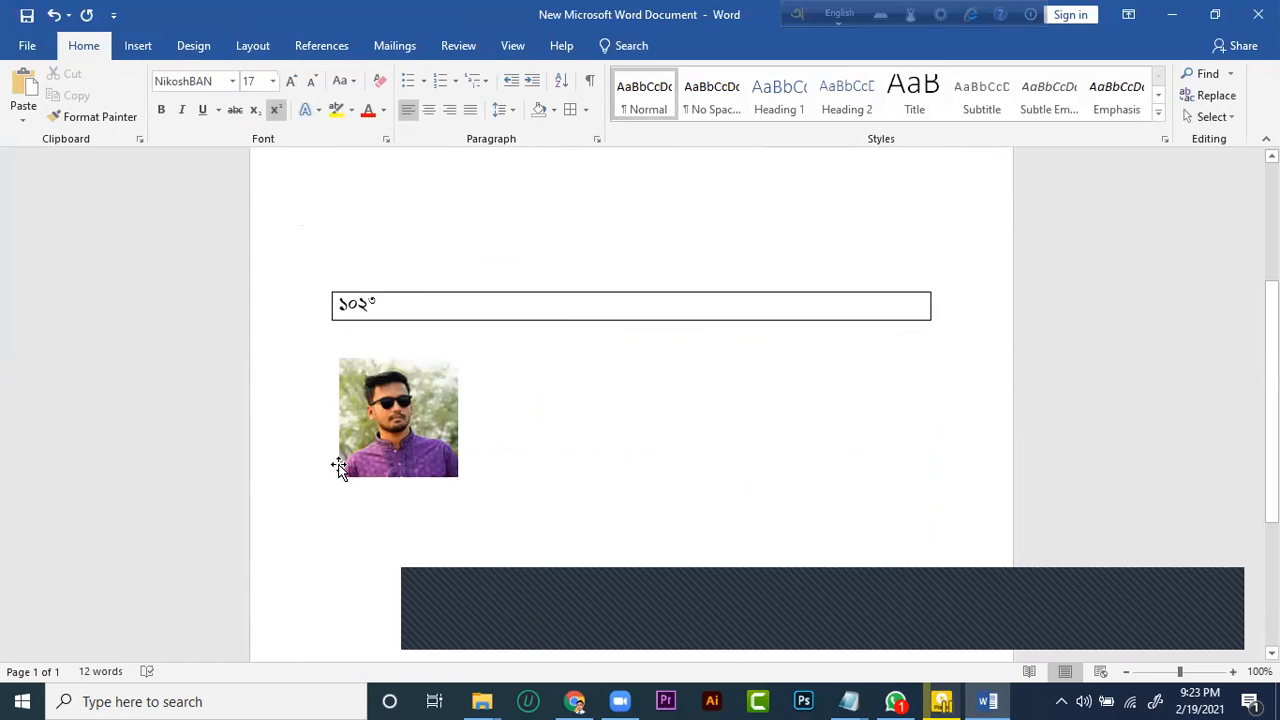
click(427, 455)
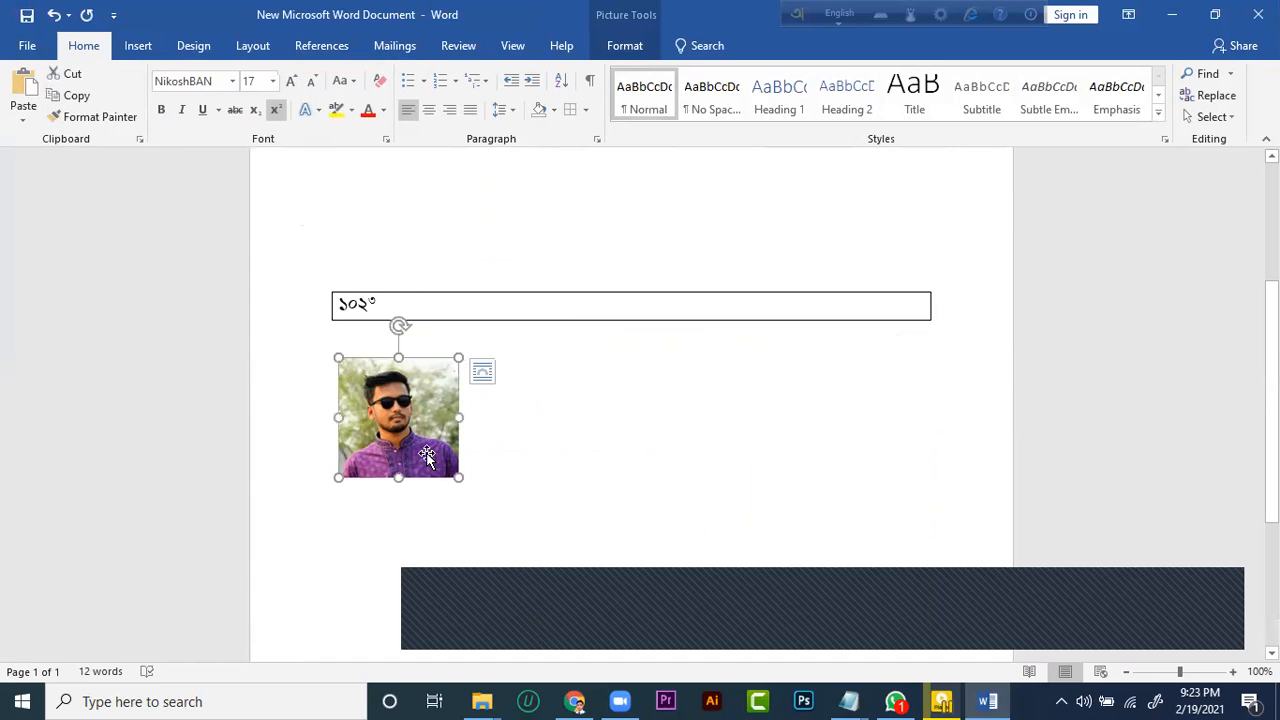
click(344, 341)
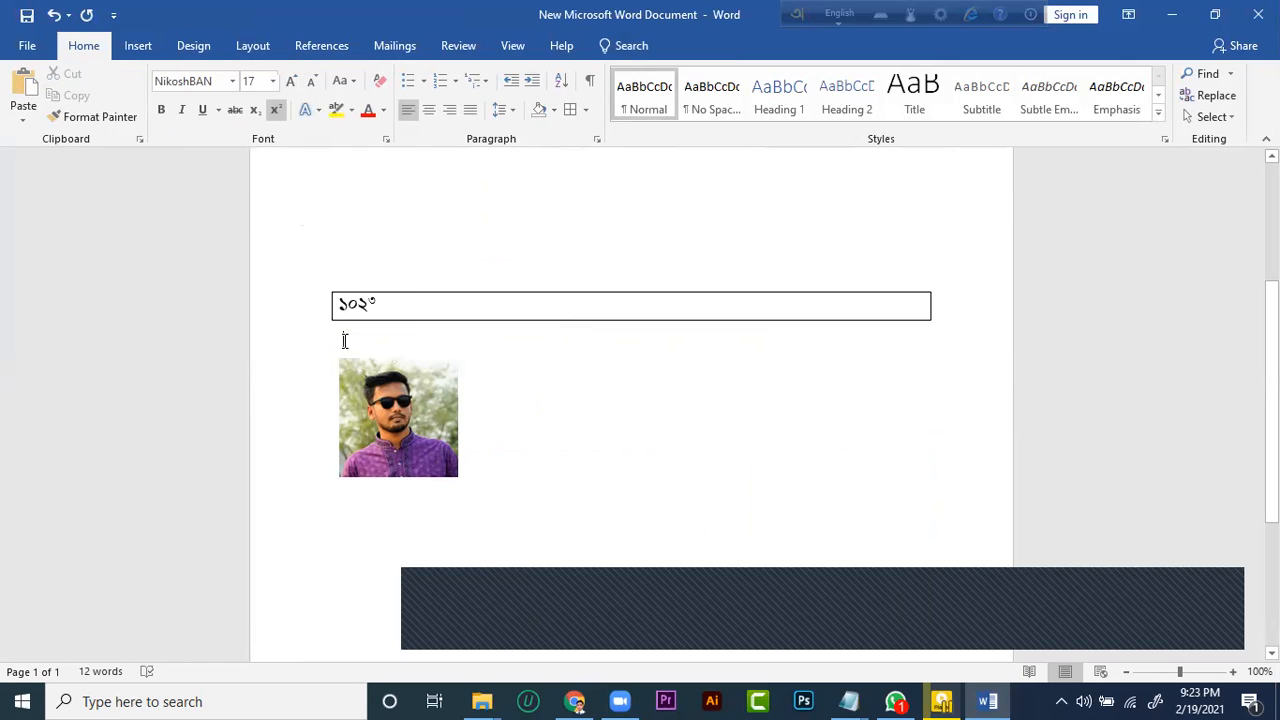
Look over the commands available for the picture and dismiss them without choosing any
right_click(366, 386)
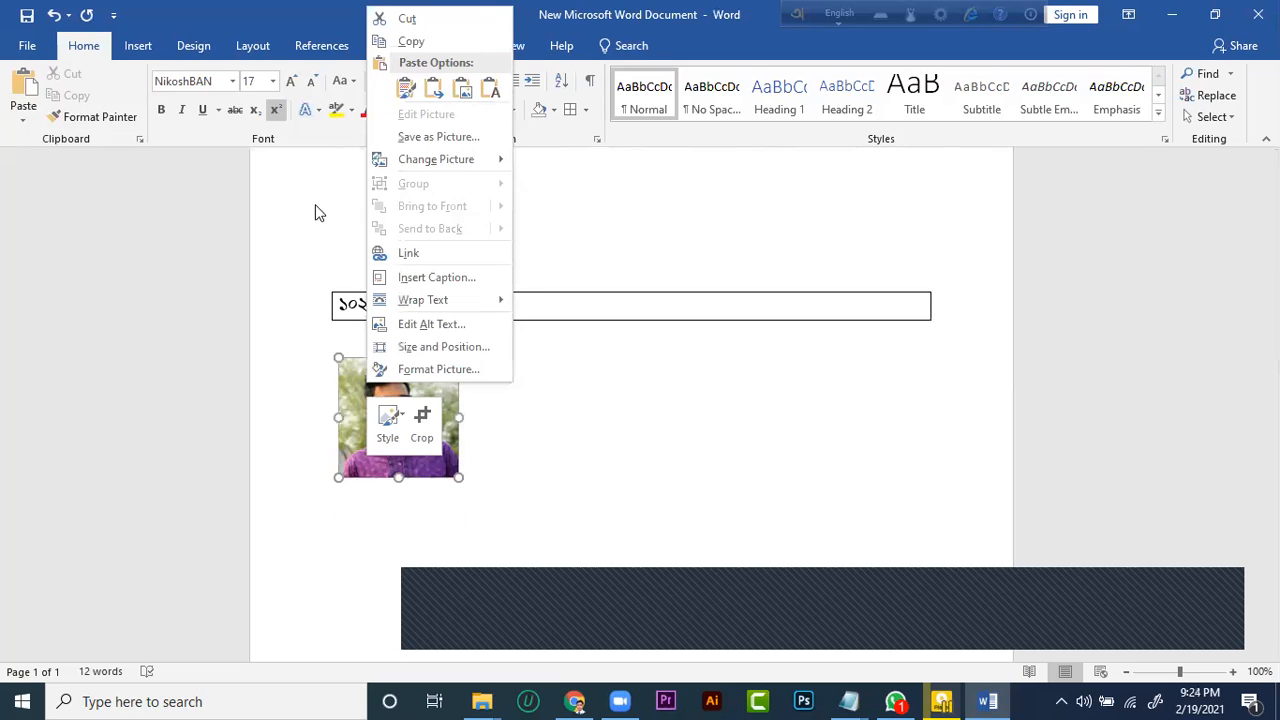
click(289, 396)
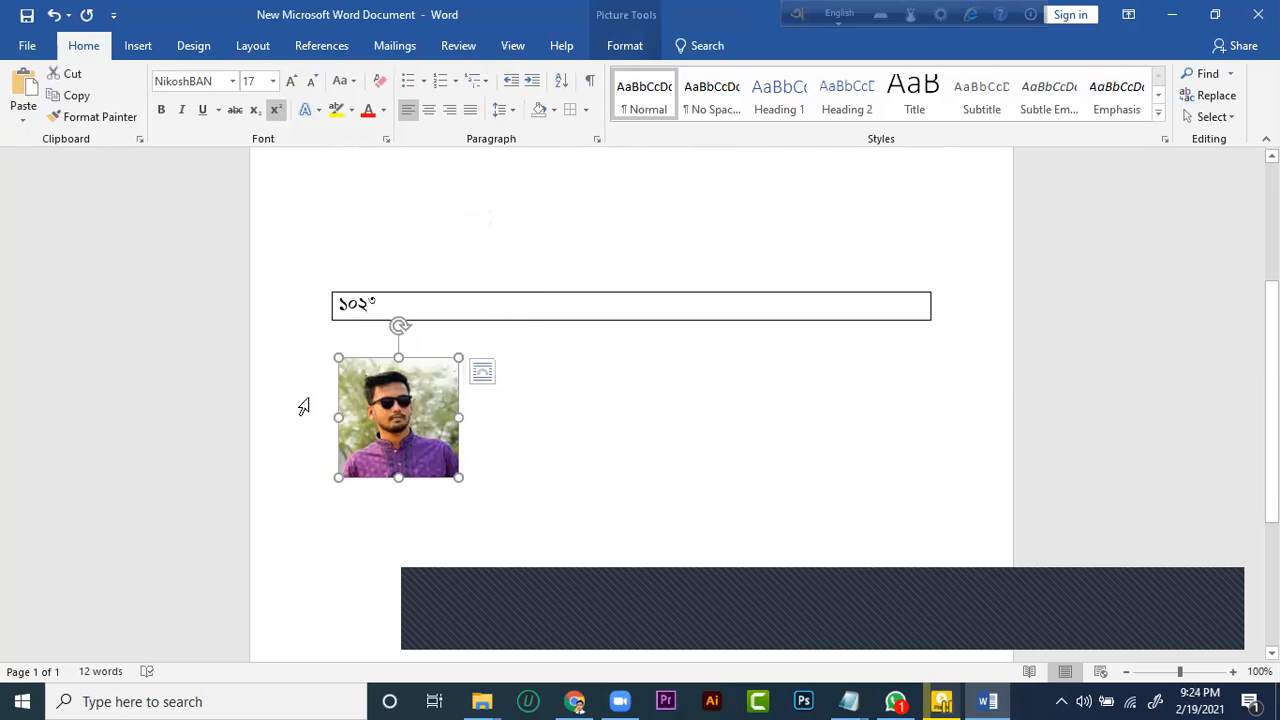
click(330, 428)
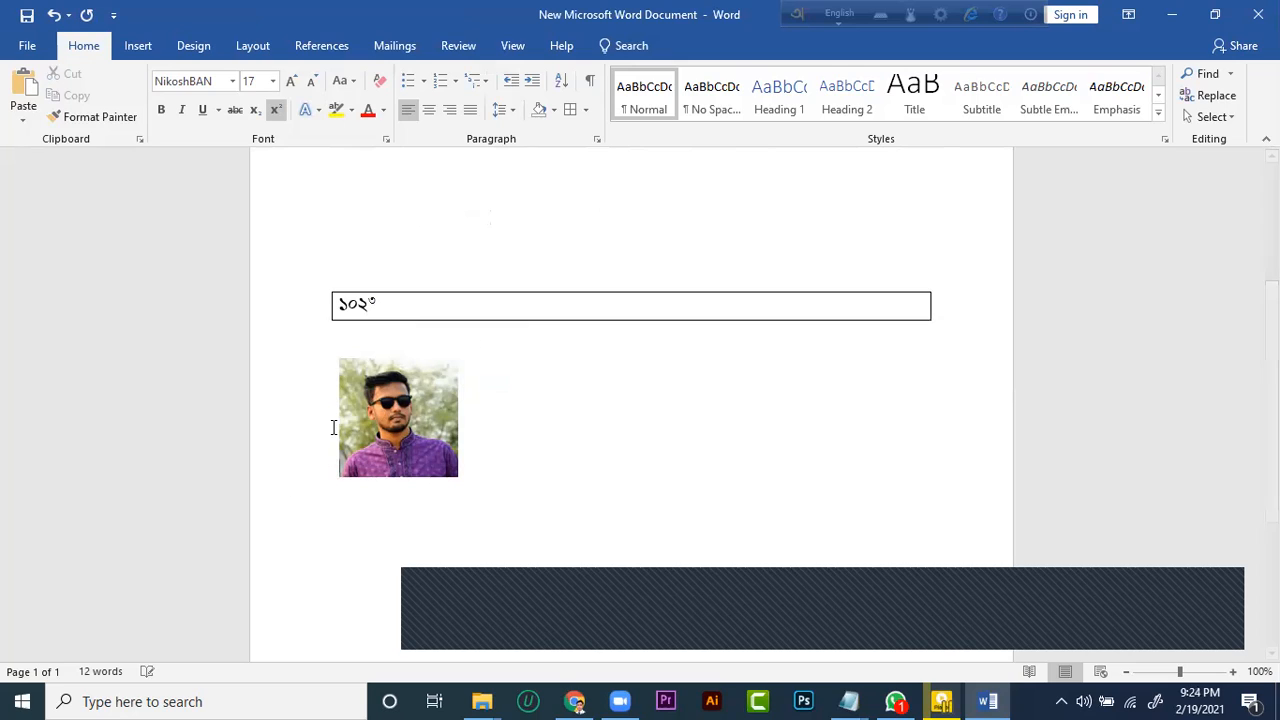
Add three more blank lines above the picture to move it further down the page
click(360, 368)
click(355, 342)
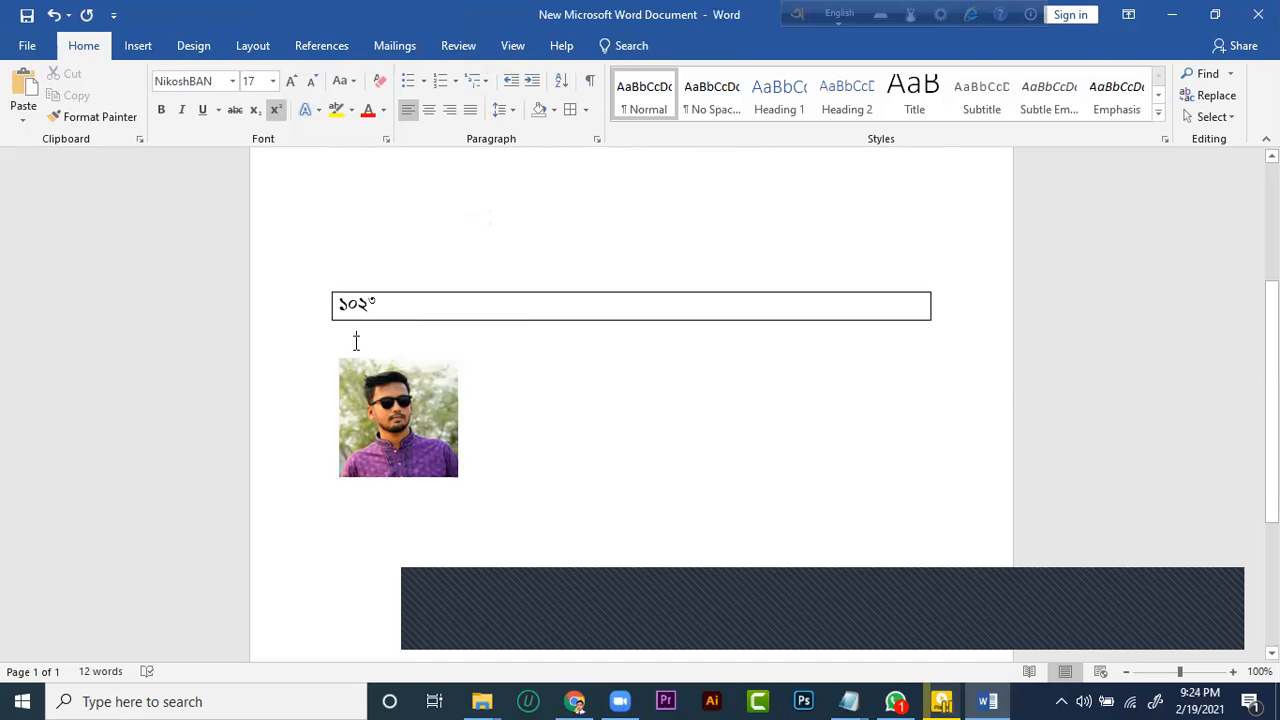
key(Return)
key(Return)
key(Return)
scroll(341, 417, down, 1)
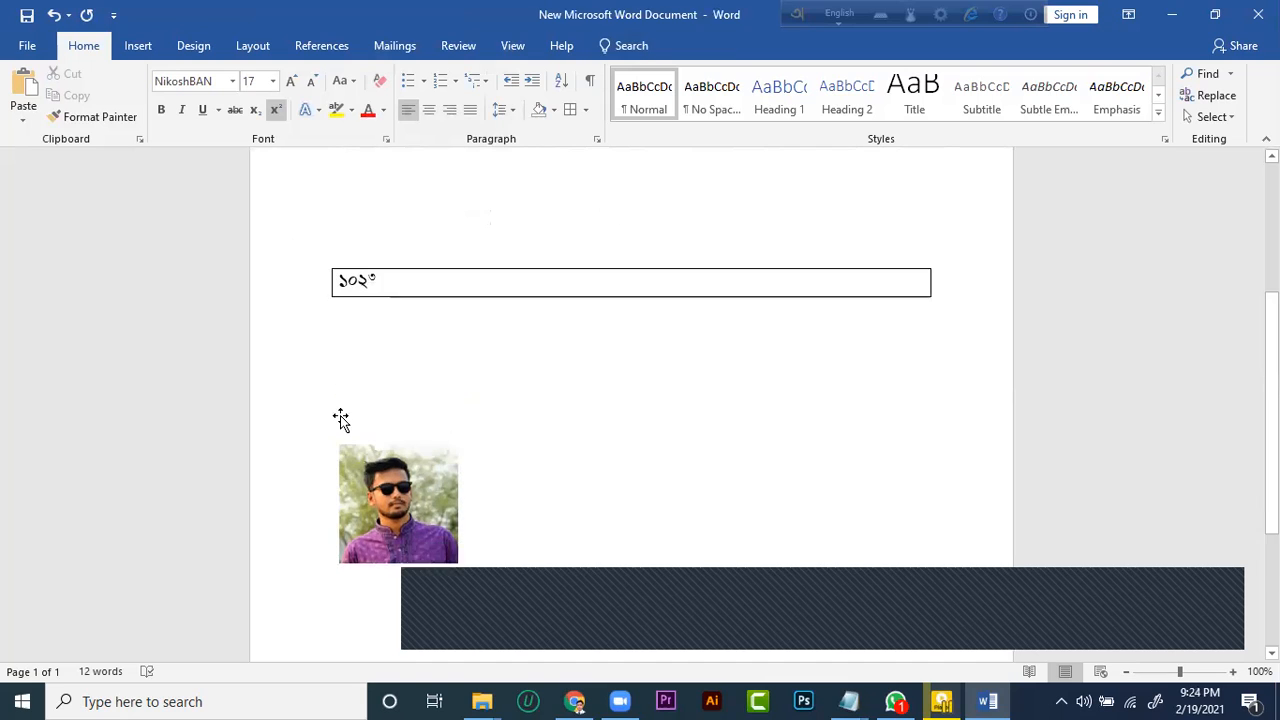
scroll(341, 417, down, 2)
Review the selected picture's commands and its text-wrapping layout options, and close them without applying any
click(440, 390)
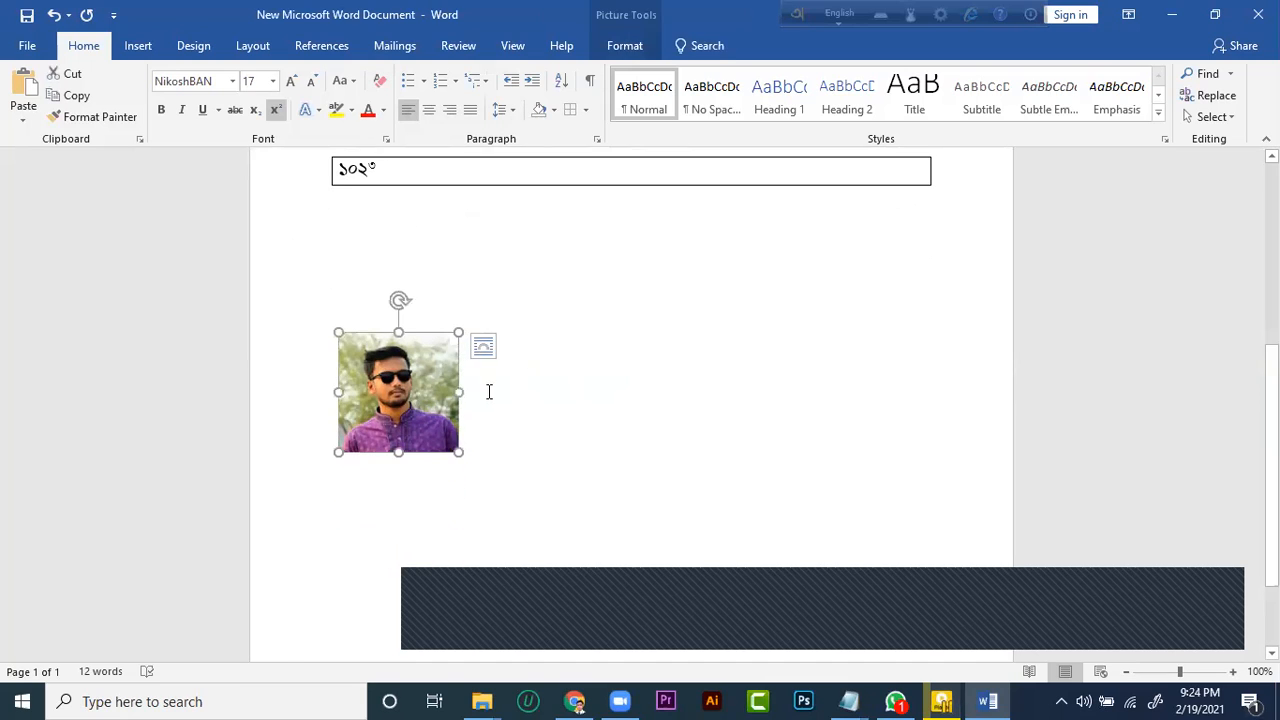
right_click(414, 388)
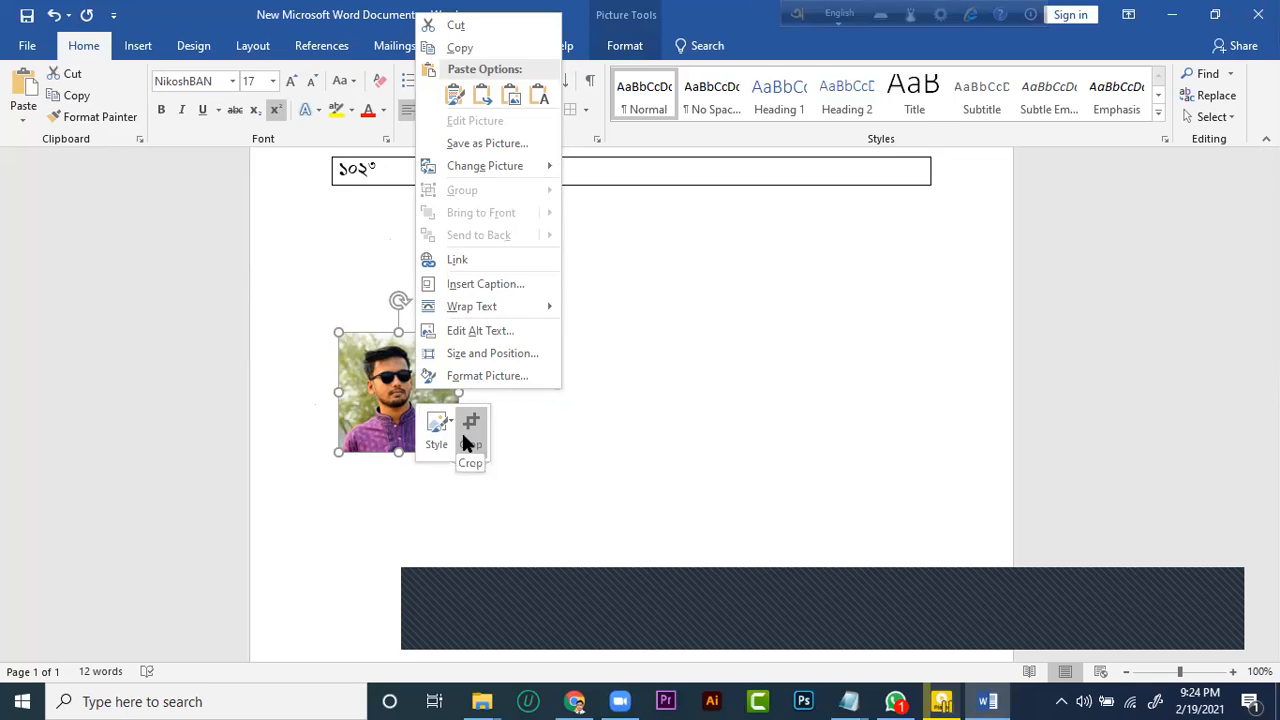
click(397, 450)
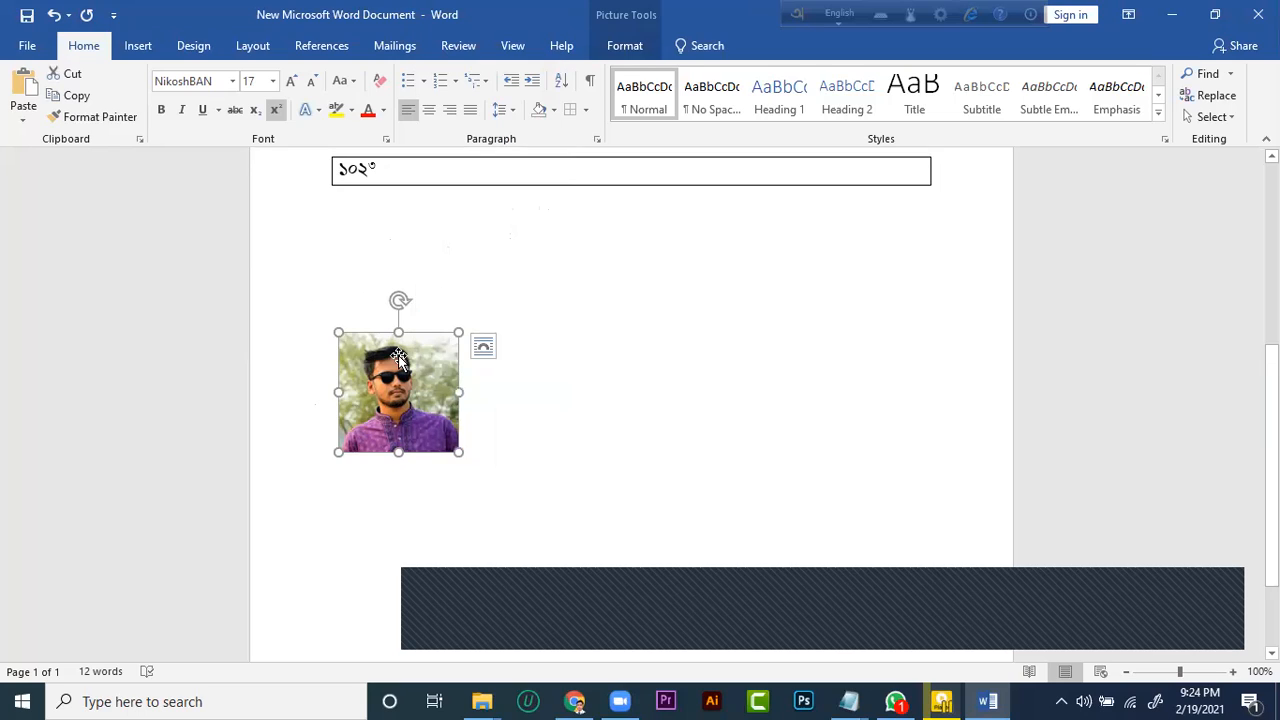
click(523, 408)
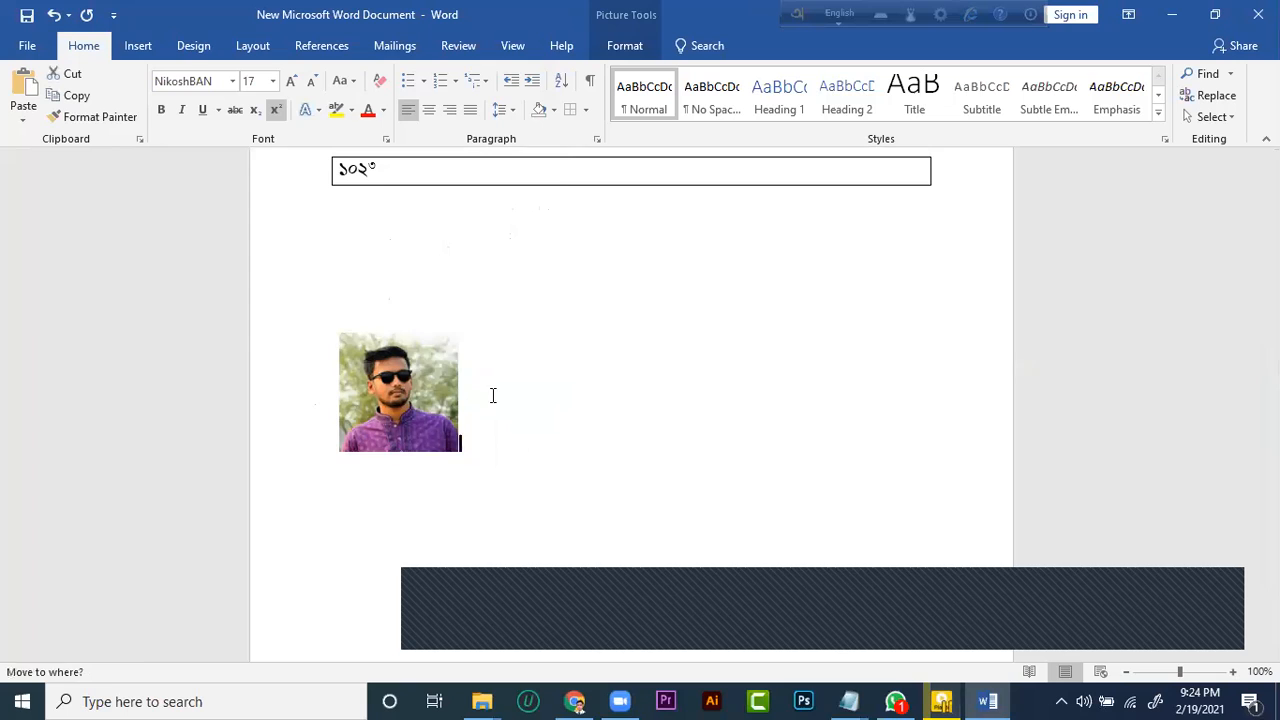
click(405, 365)
drag(398, 301, 398, 245)
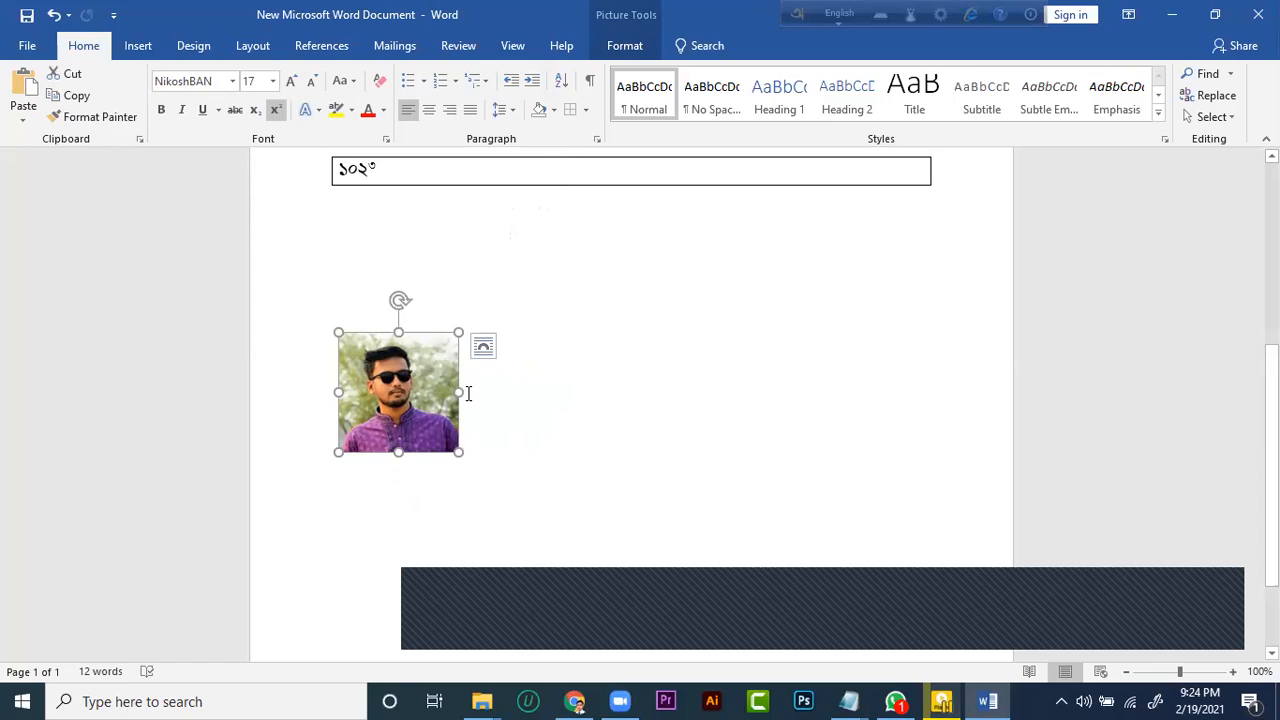
click(484, 344)
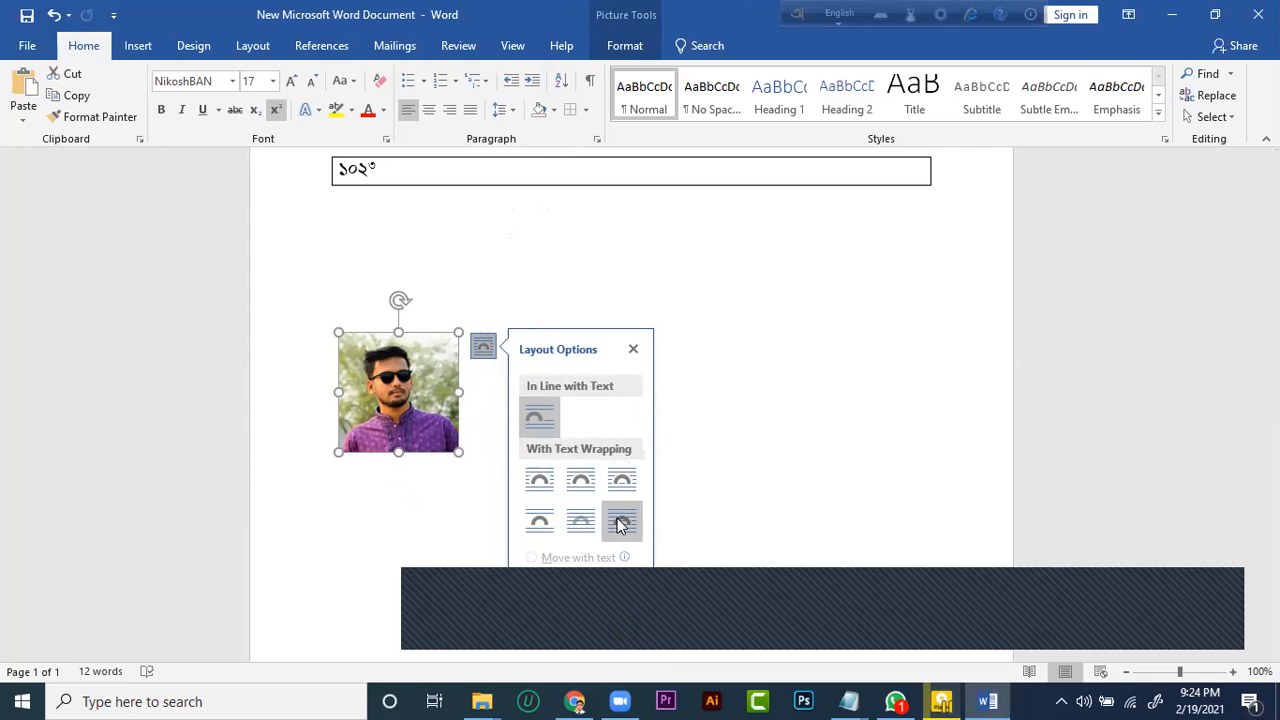
click(633, 349)
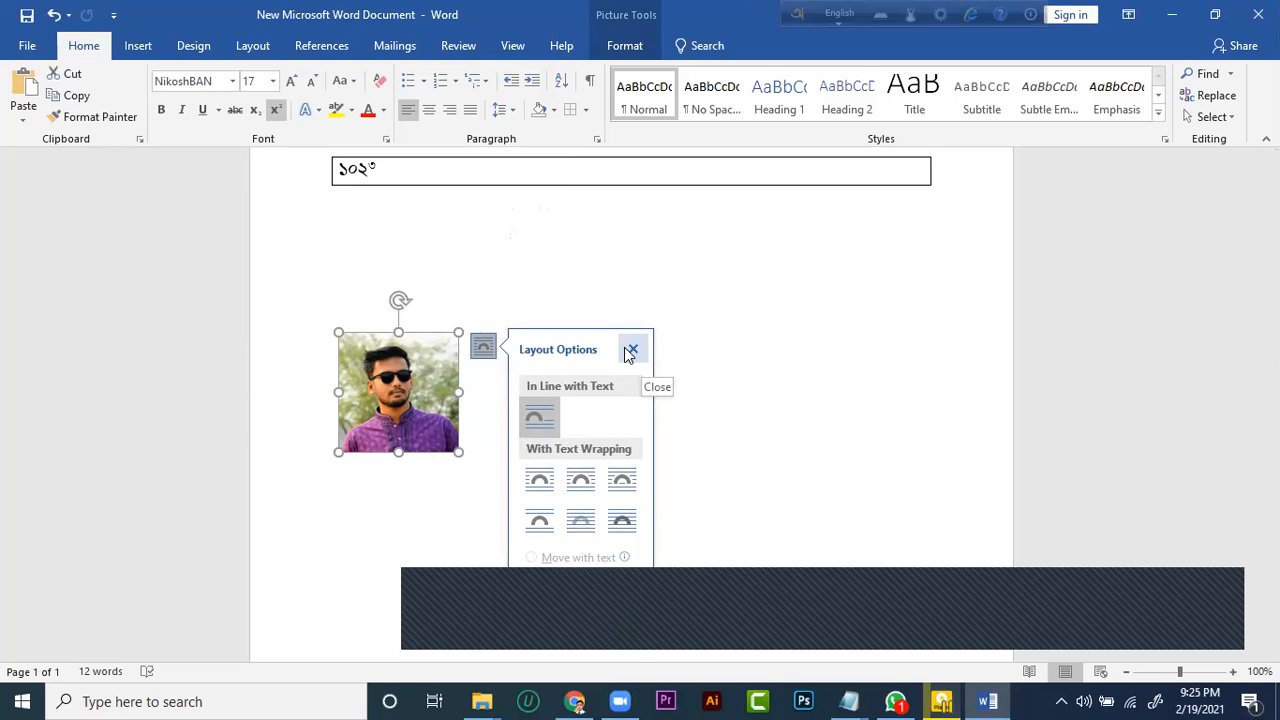
Bring up the picture's commands once more, dismiss them, and deselect the picture
right_click(386, 392)
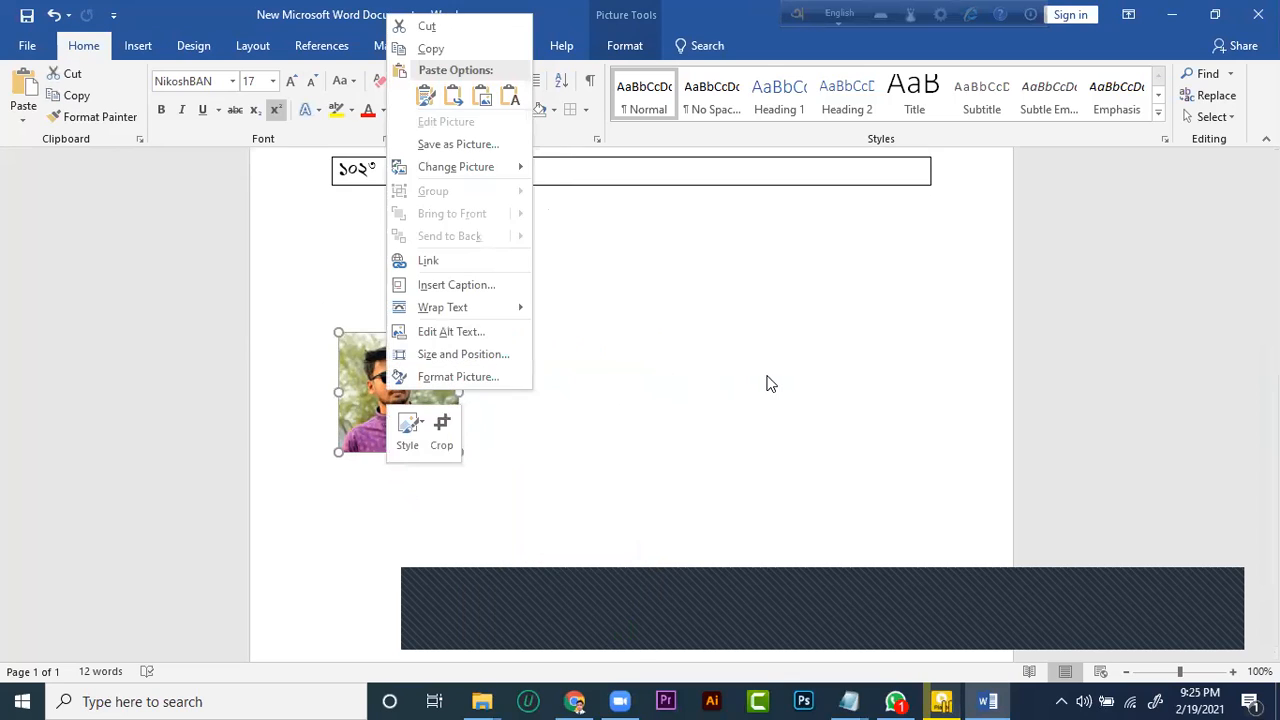
scroll(434, 300, up, 2)
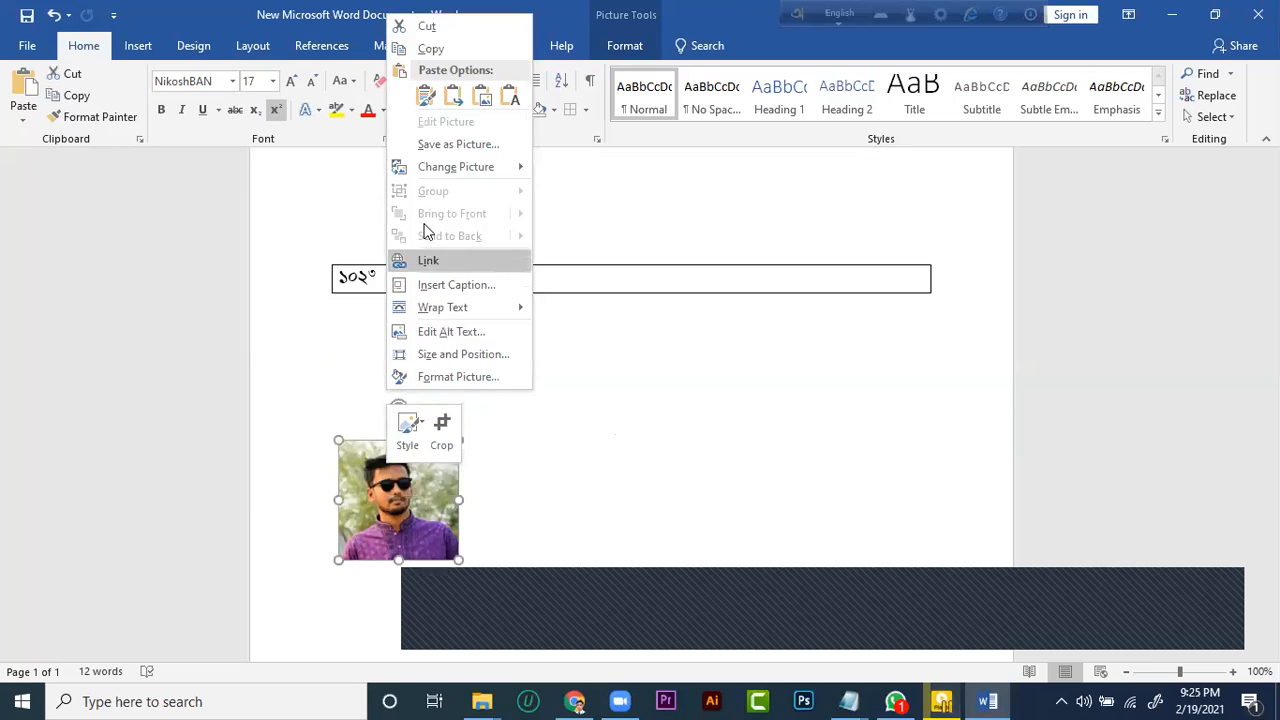
scroll(376, 312, down, 1)
click(298, 343)
mouse_move(403, 477)
mouse_down()
mouse_move(583, 438)
mouse_move(378, 480)
mouse_up()
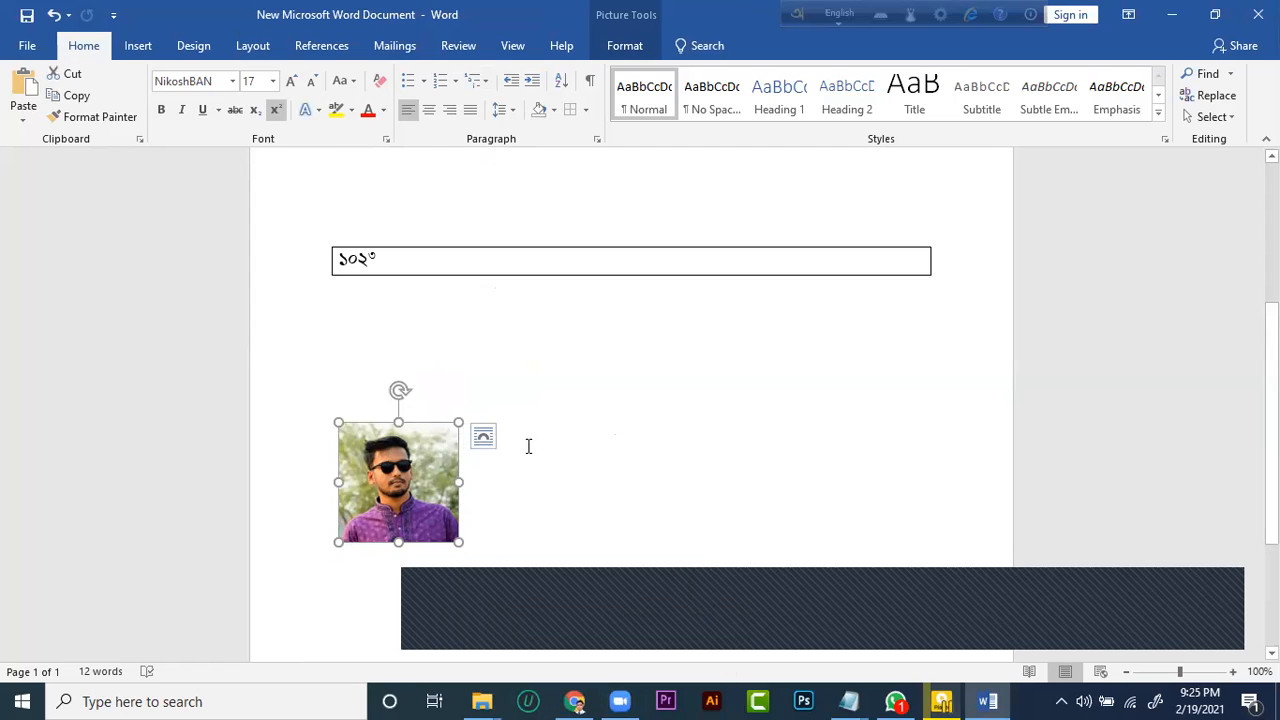
click(558, 508)
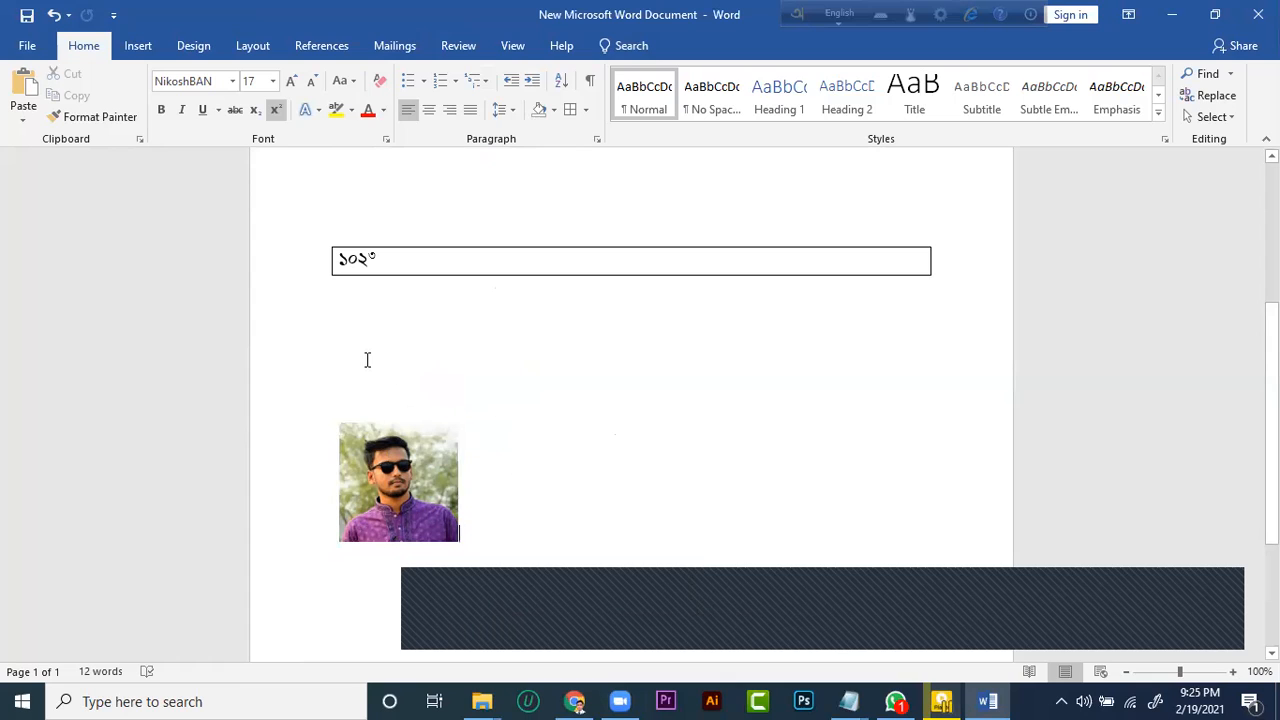
Minimize the document and open This PC from the desktop in File Explorer
scroll(370, 340, up, 5)
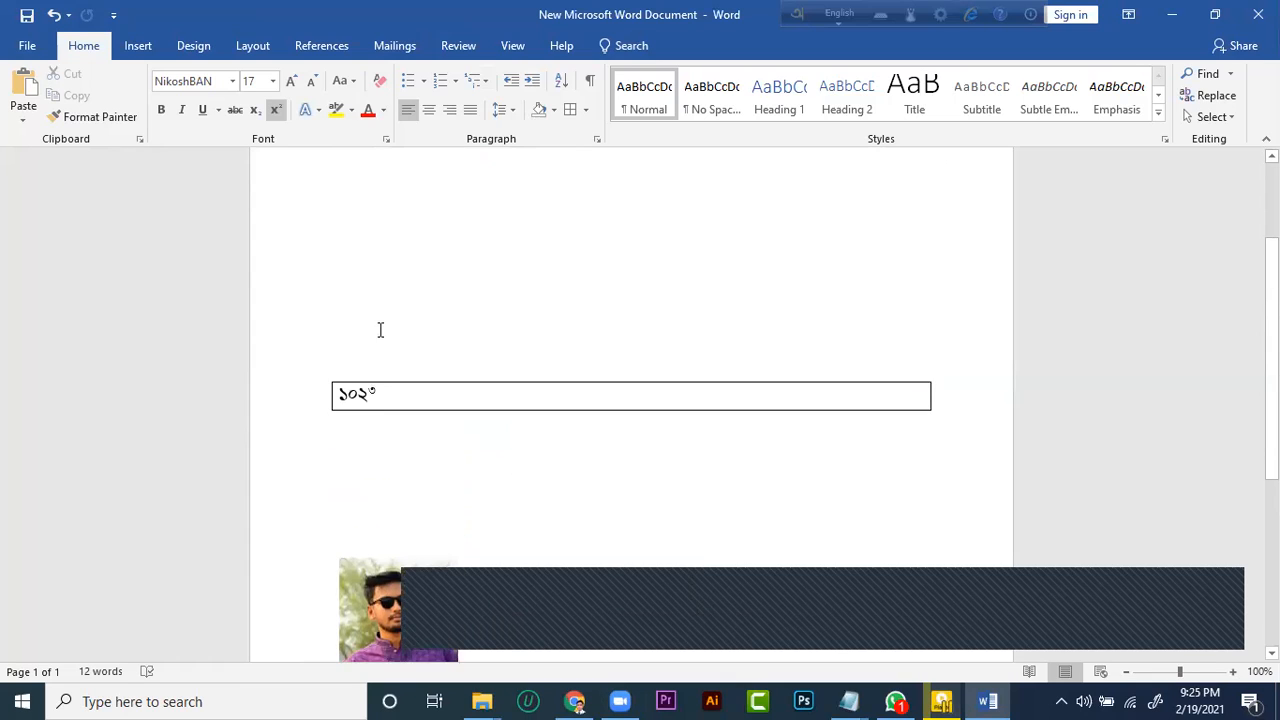
scroll(385, 318, down, 2)
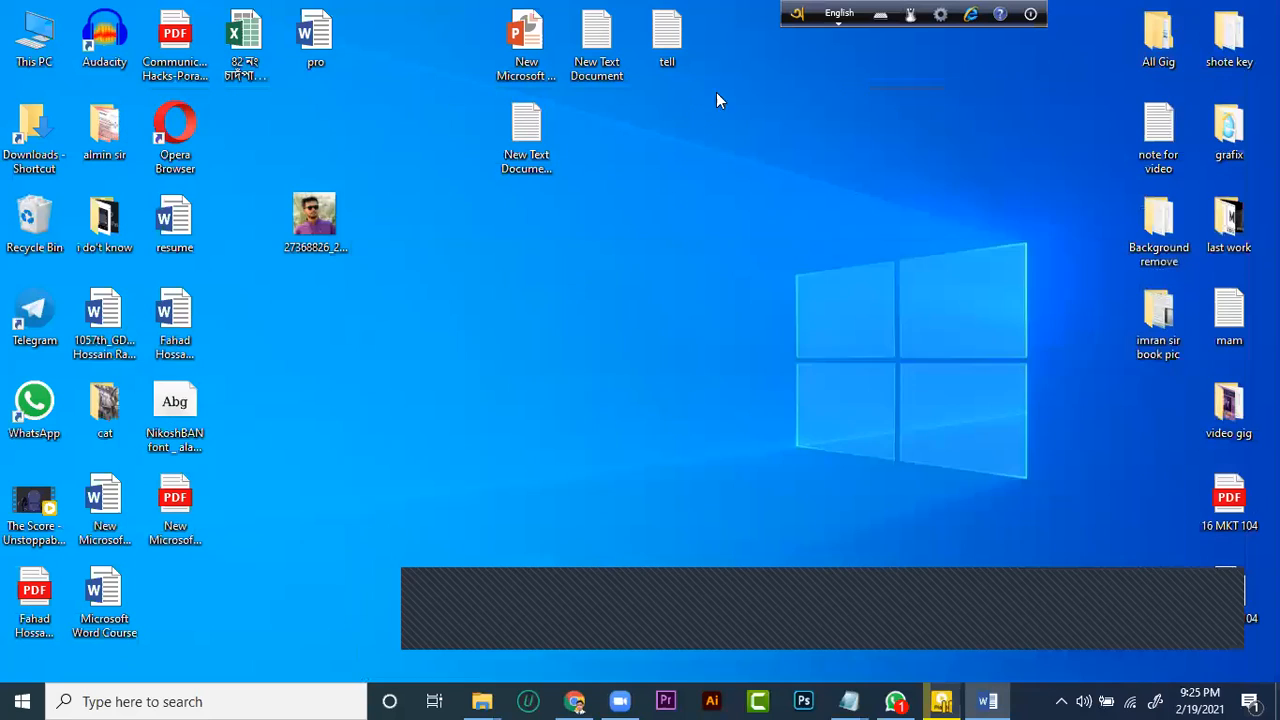
click(1172, 14)
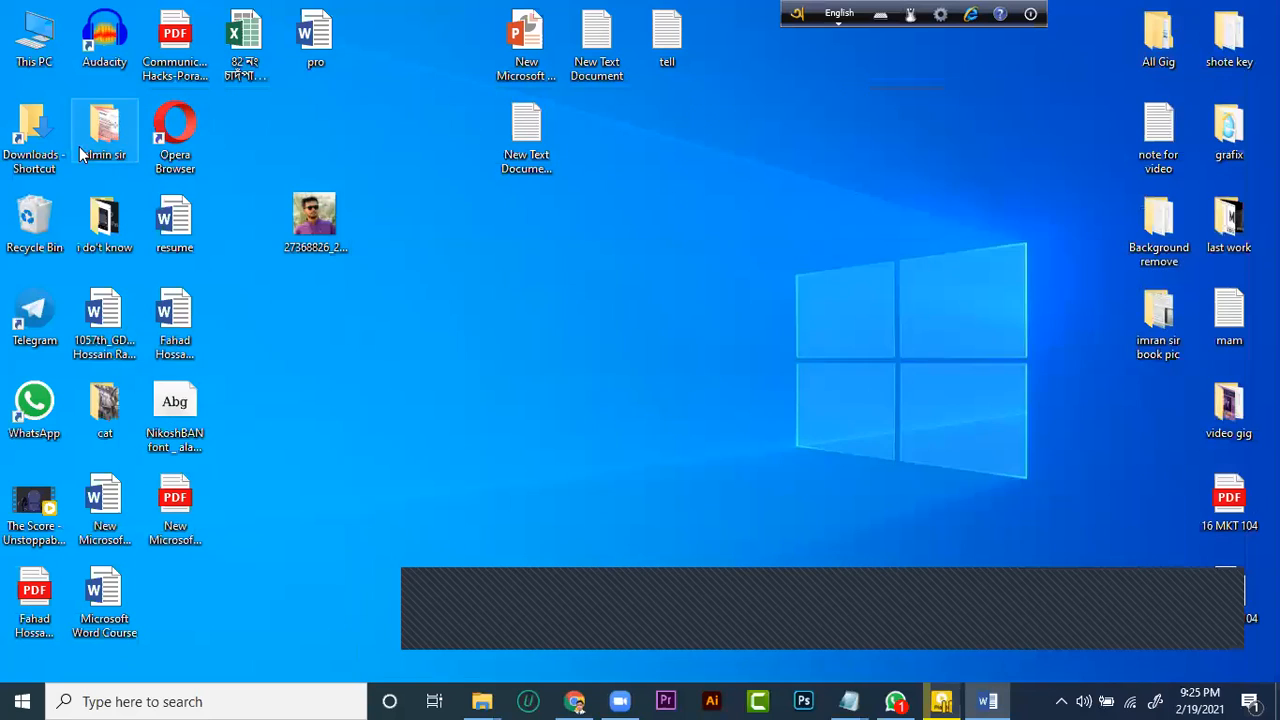
double_click(38, 62)
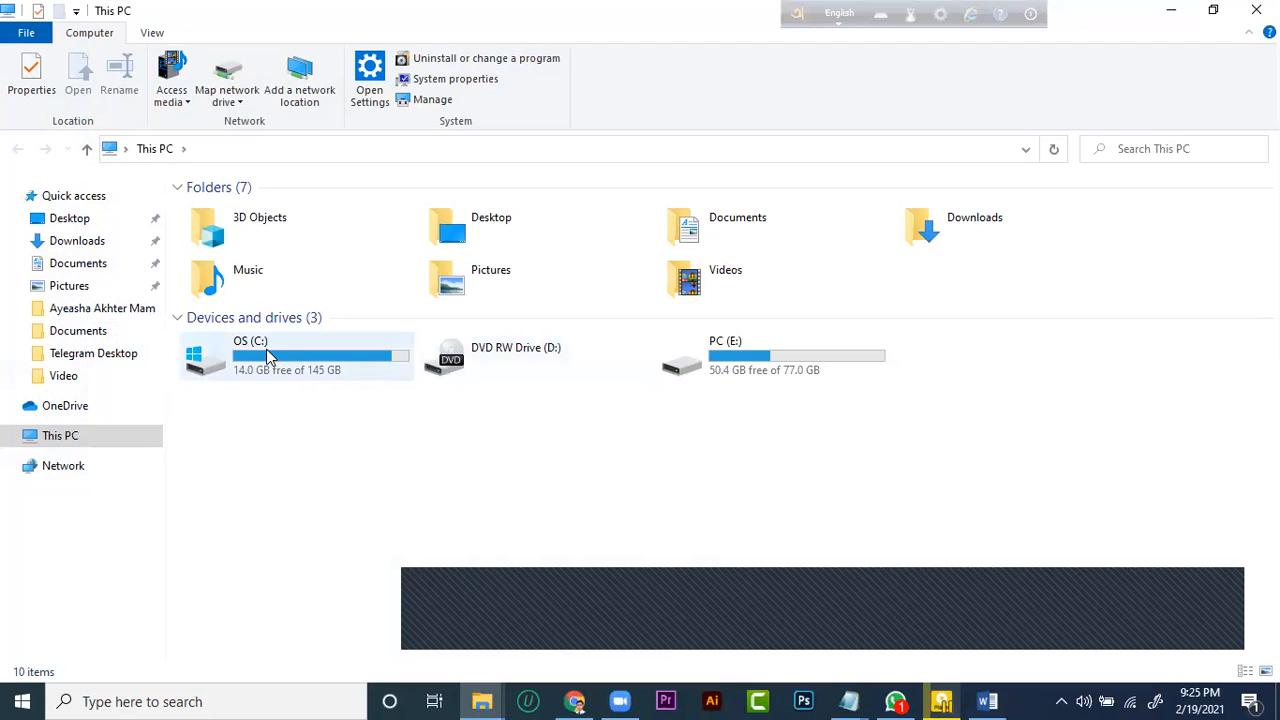
Open the Fonts folder inside Windows on the C: drive and look through the installed fonts
double_click(272, 358)
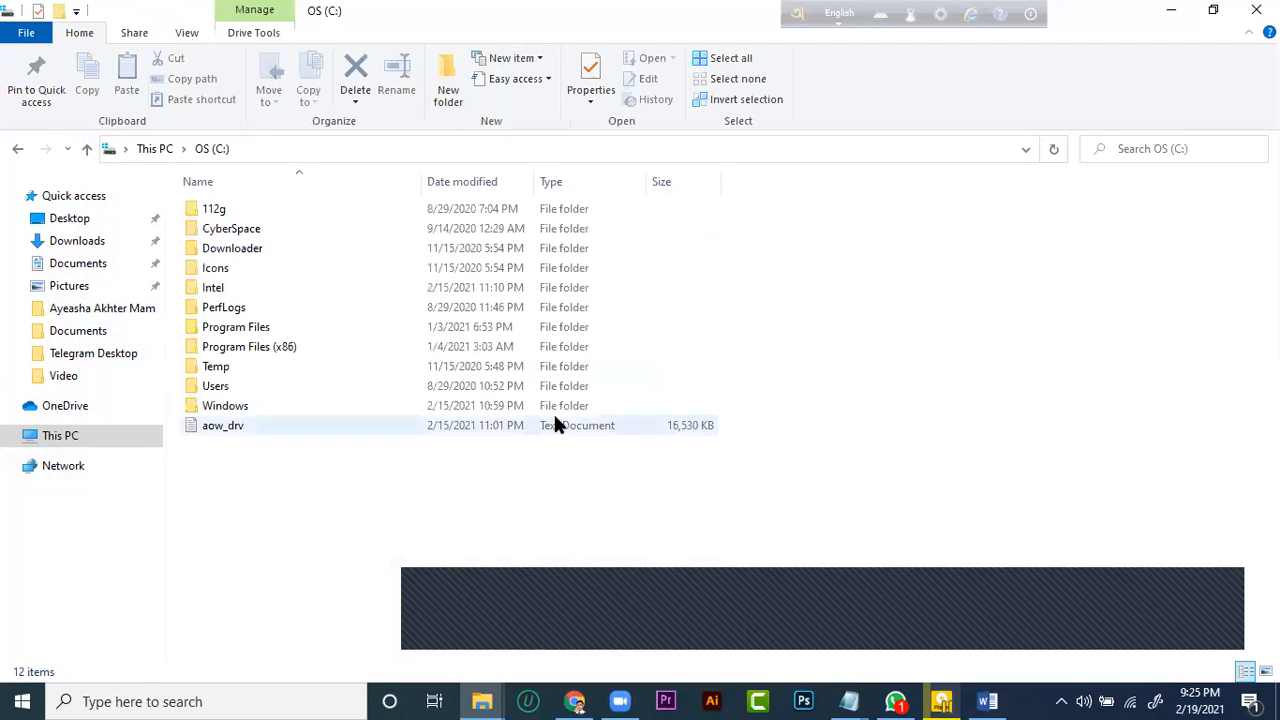
double_click(250, 404)
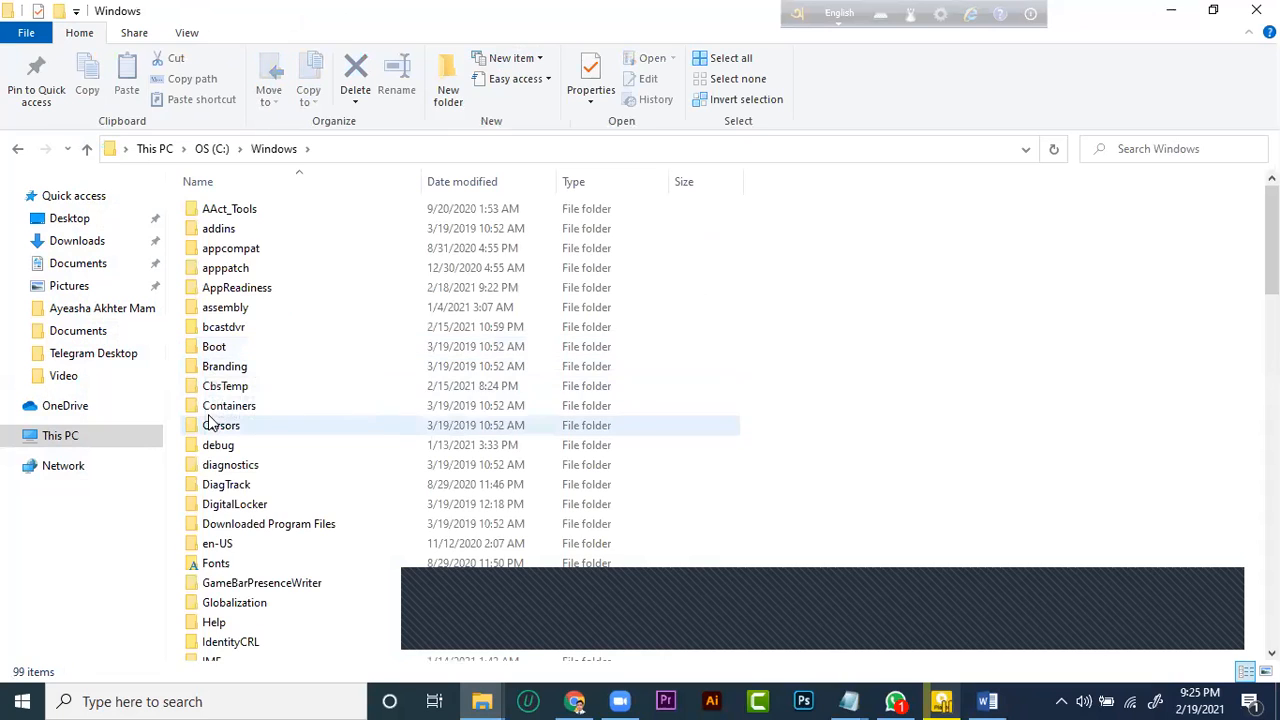
double_click(215, 563)
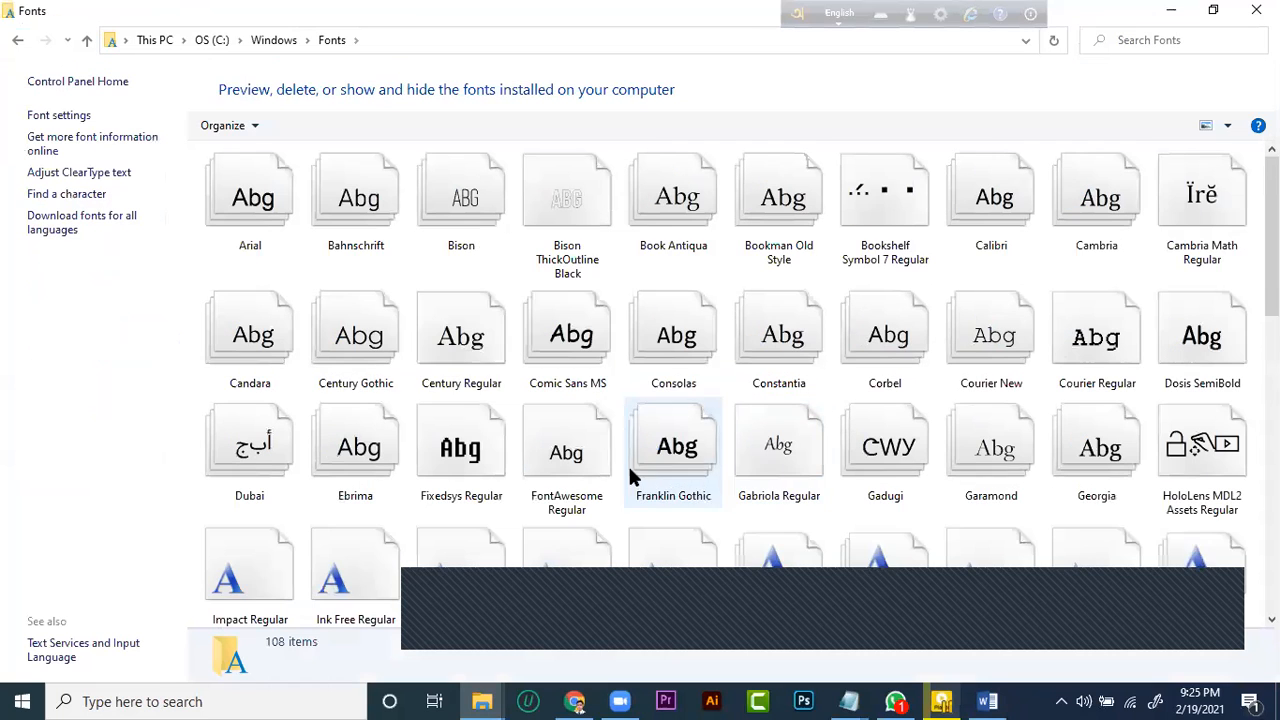
scroll(630, 440, down, 10)
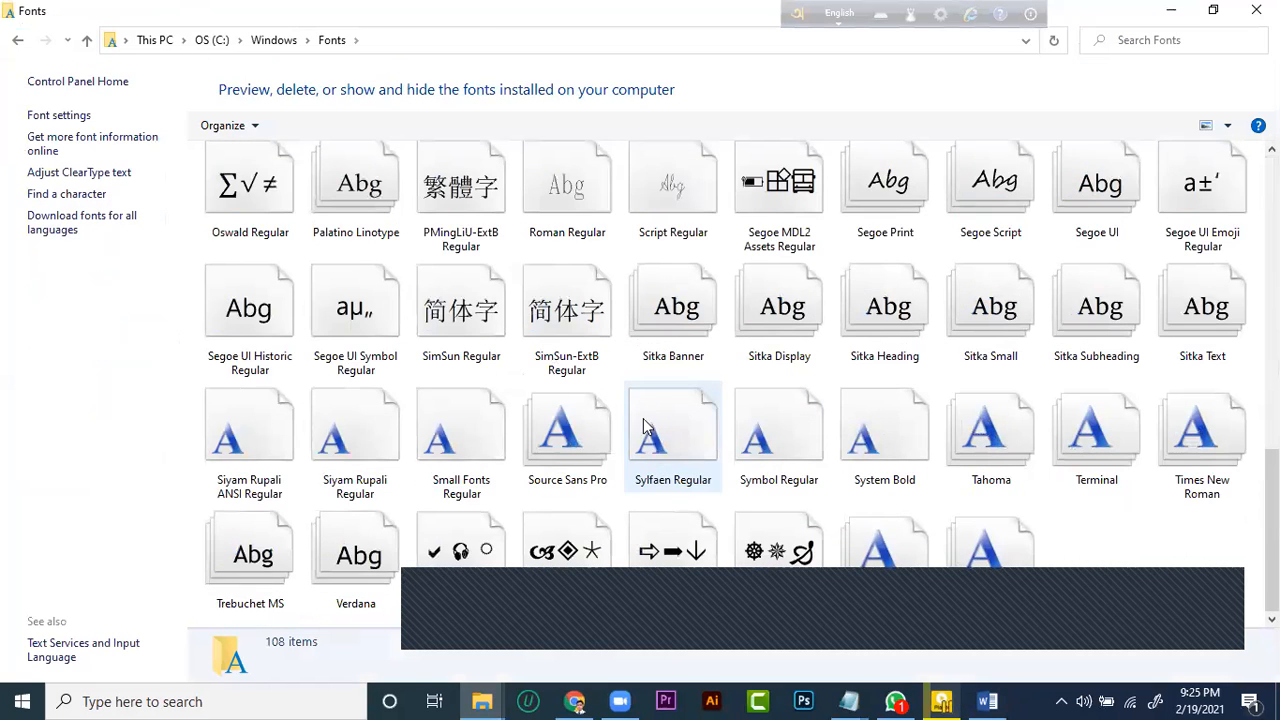
scroll(1043, 549, up, 5)
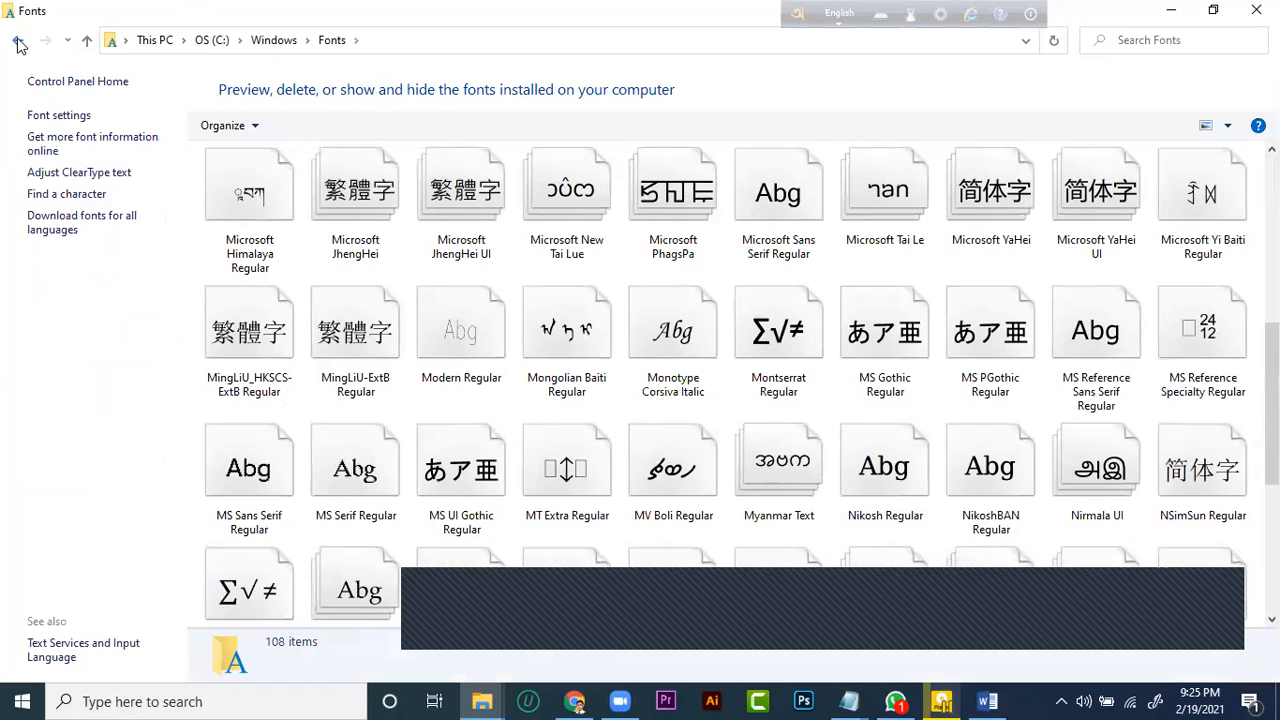
Return from the Fonts folder to the Windows folder and close File Explorer
click(17, 42)
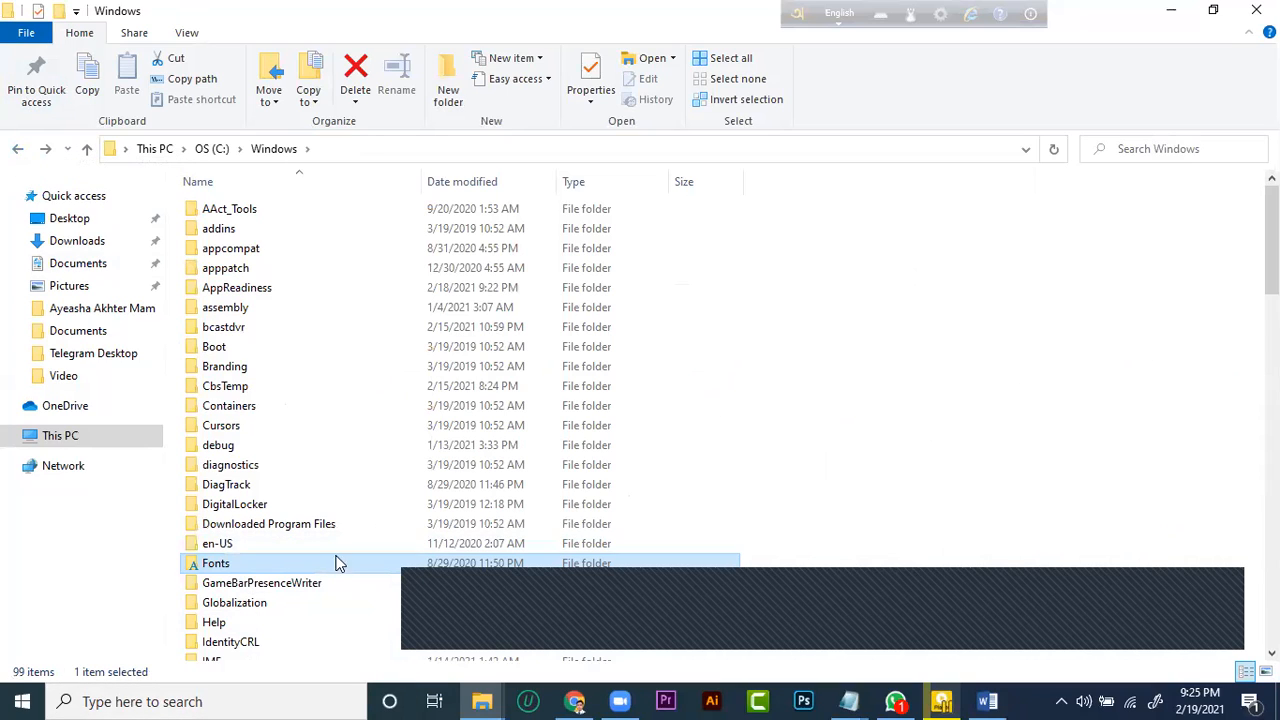
click(30, 700)
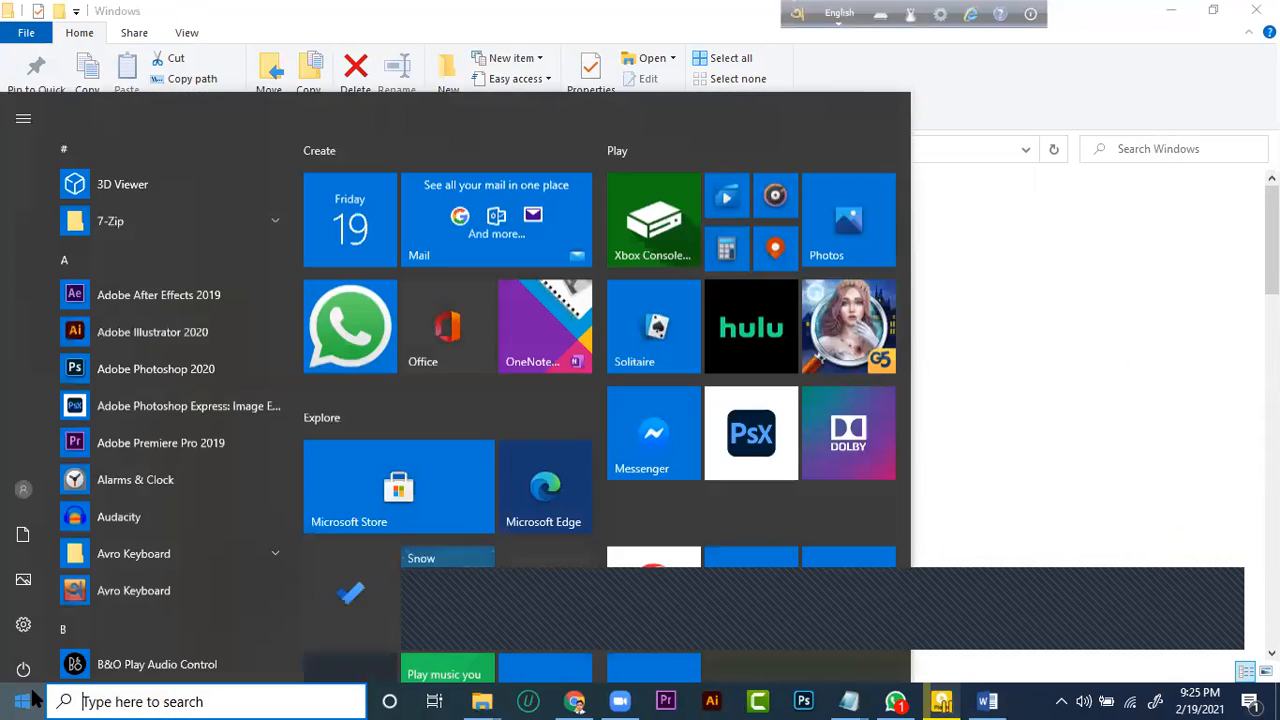
click(1178, 294)
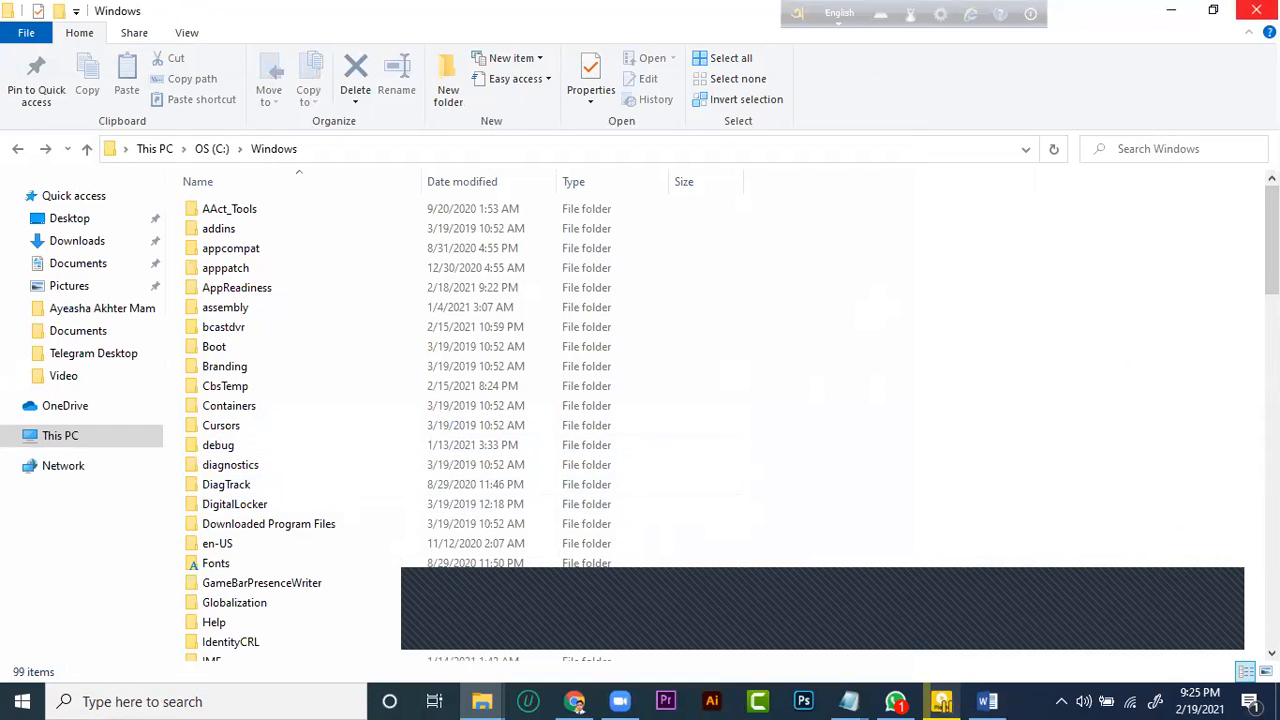
click(1256, 10)
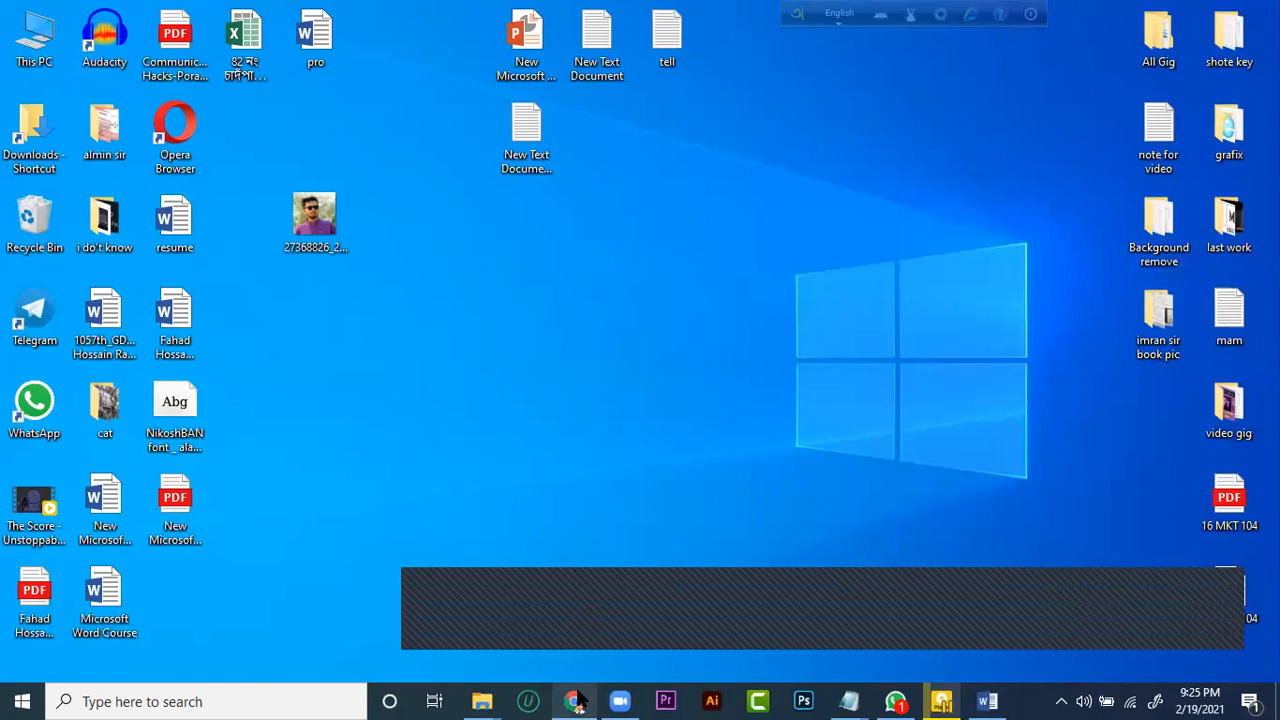
Switch to the Chrome window with the WHO coronavirus page and minimize it again
click(574, 701)
click(613, 505)
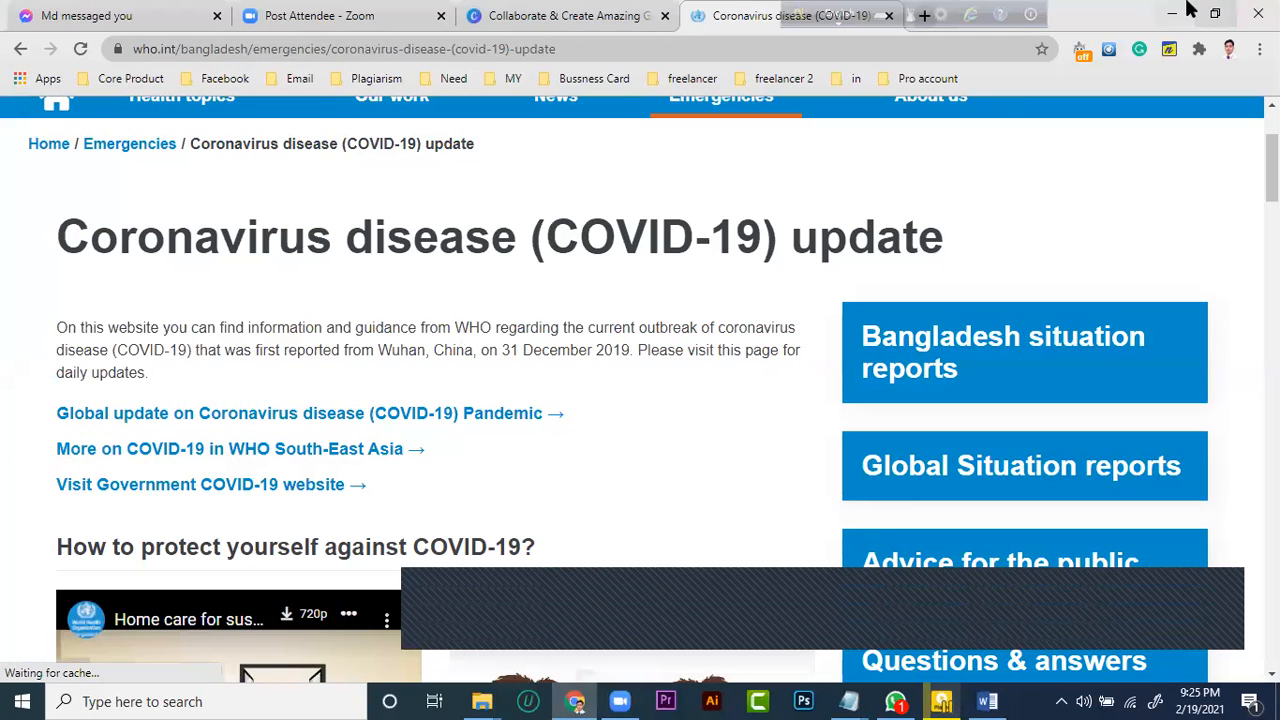
click(1172, 14)
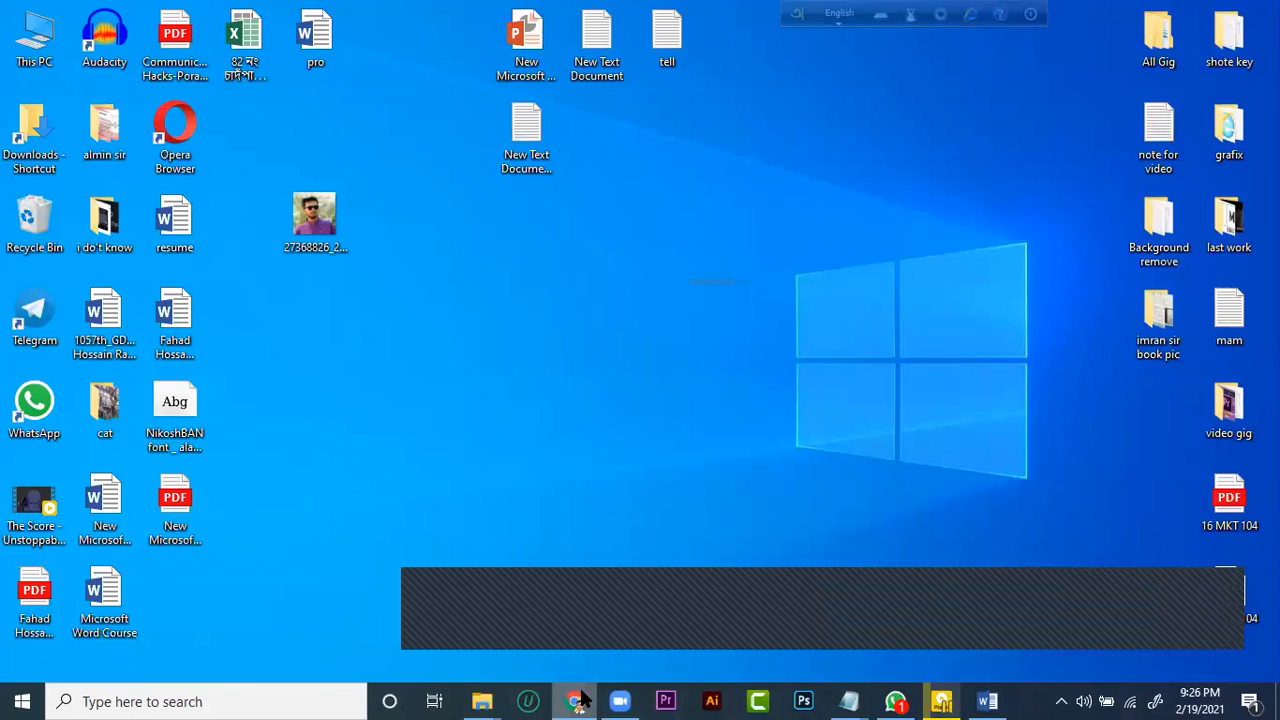